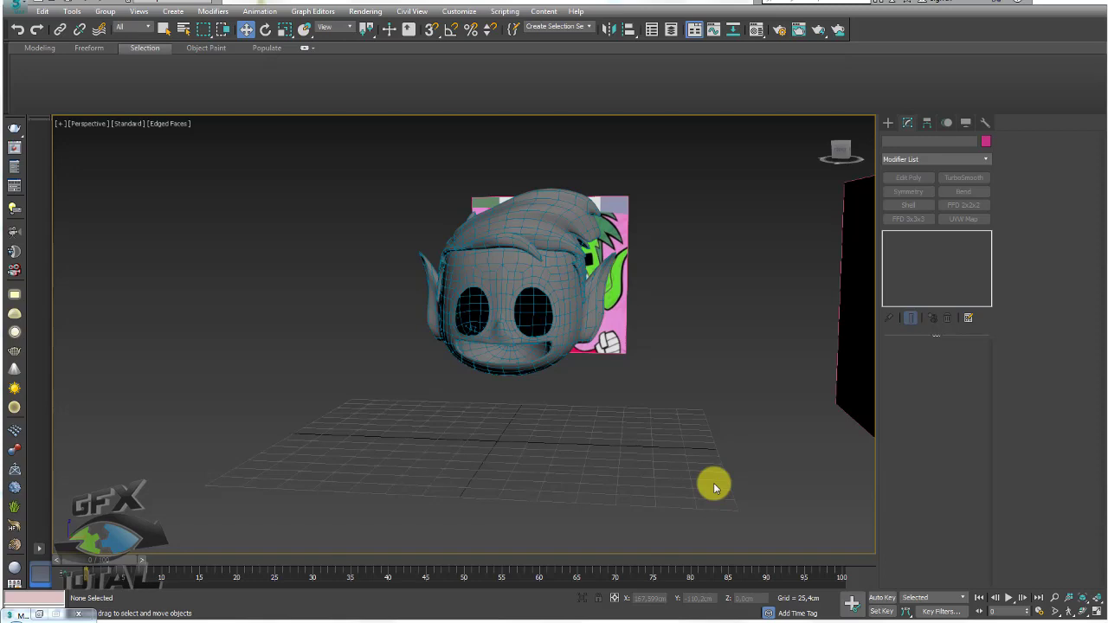
# - Select the head and turn off its TurboSmooth display to reveal the low-poly cage
pyautogui.keyDown('alt'); pyautogui.moveTo(523, 376); pyautogui.dragTo(533, 335, button='middle'); pyautogui.keyUp('alt')
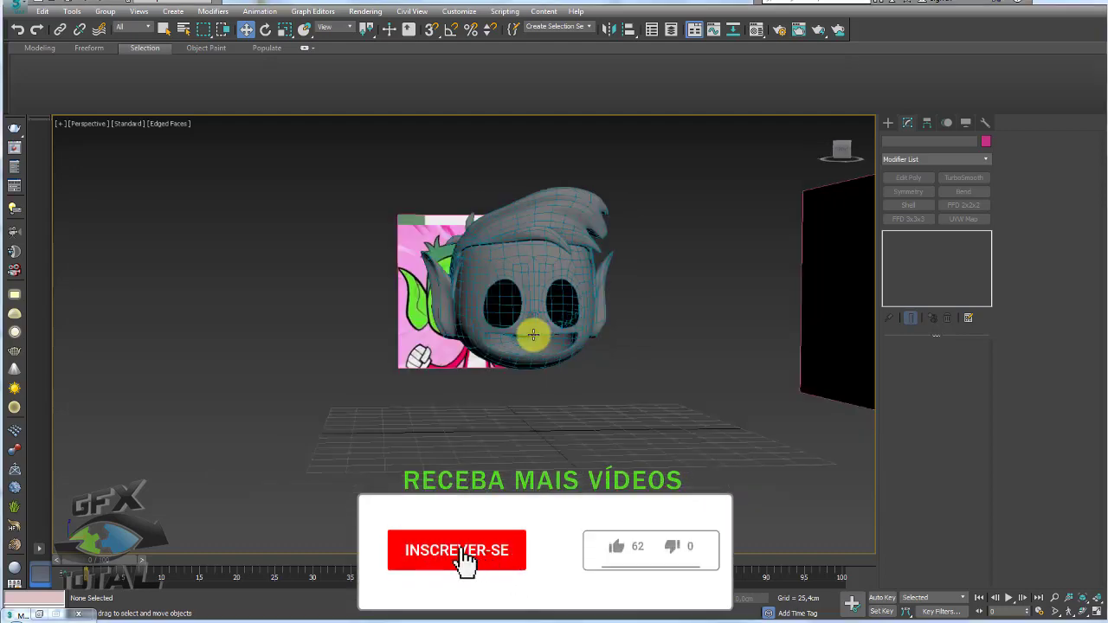
pyautogui.click(527, 279)
pyautogui.scroll(2, 520, 279)
pyautogui.scroll(4, 513, 280)
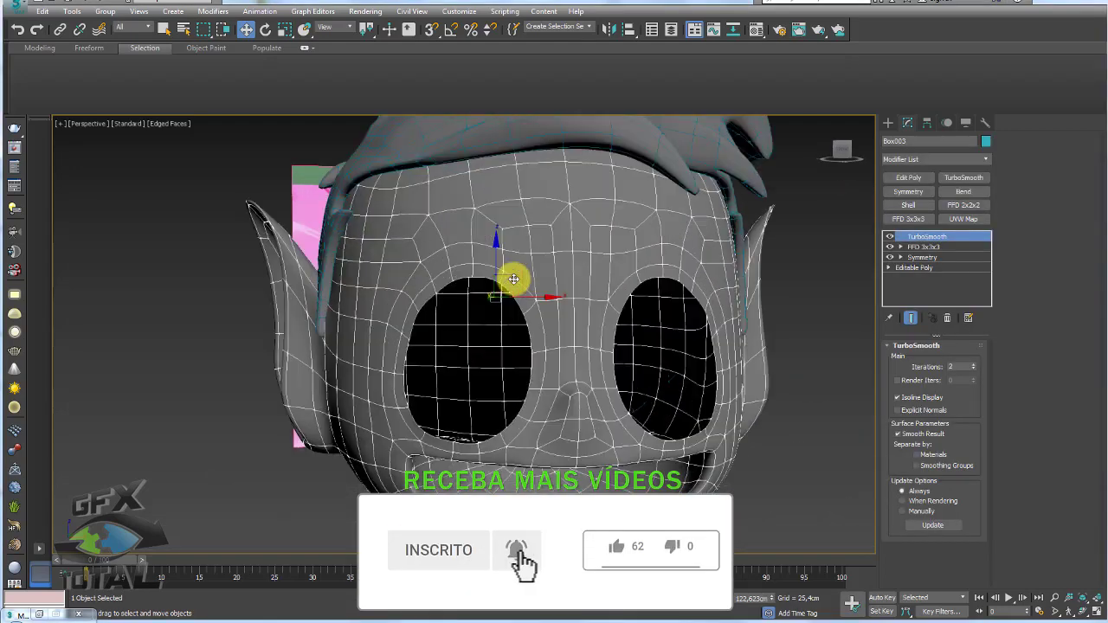
pyautogui.scroll(2, 514, 279)
pyautogui.scroll(2, 557, 302)
pyautogui.keyDown('alt'); pyautogui.moveTo(577, 300); pyautogui.dragTo(575, 269, button='middle'); pyautogui.keyUp('alt')
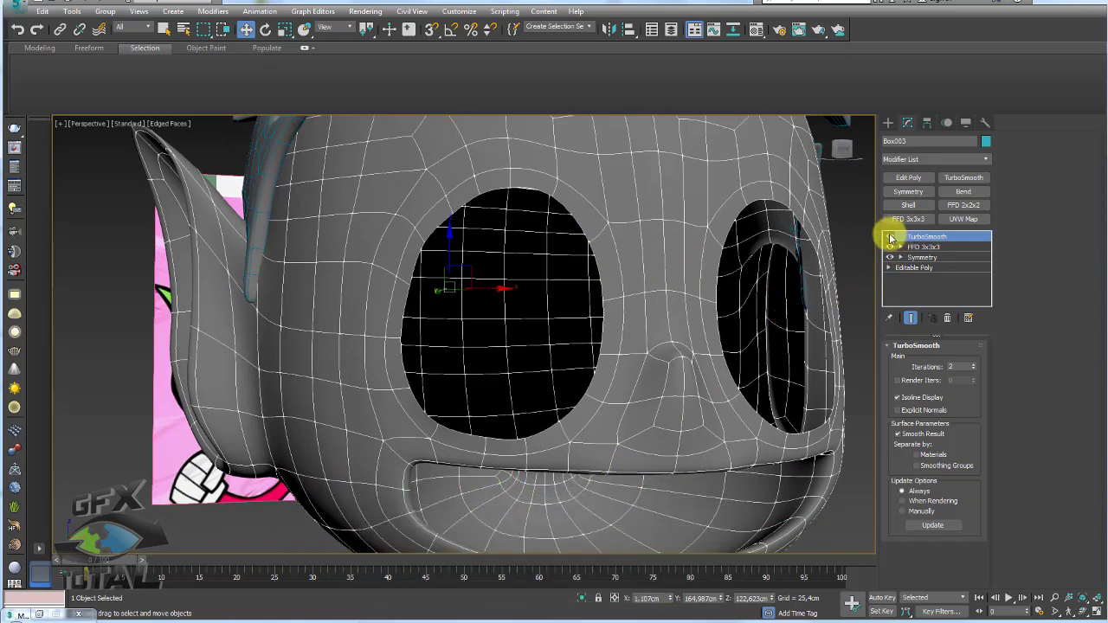
pyautogui.click(891, 237)
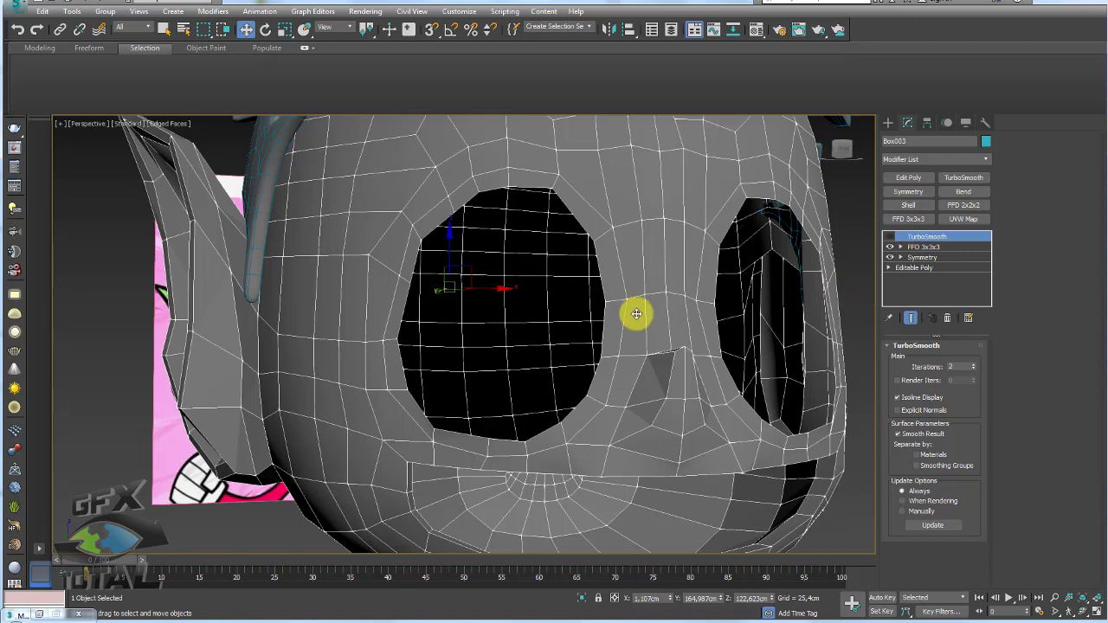
# - Switch to the Front view, zoom in on the face, and bring up Standard Primitives
pyautogui.scroll(-3, 637, 315)
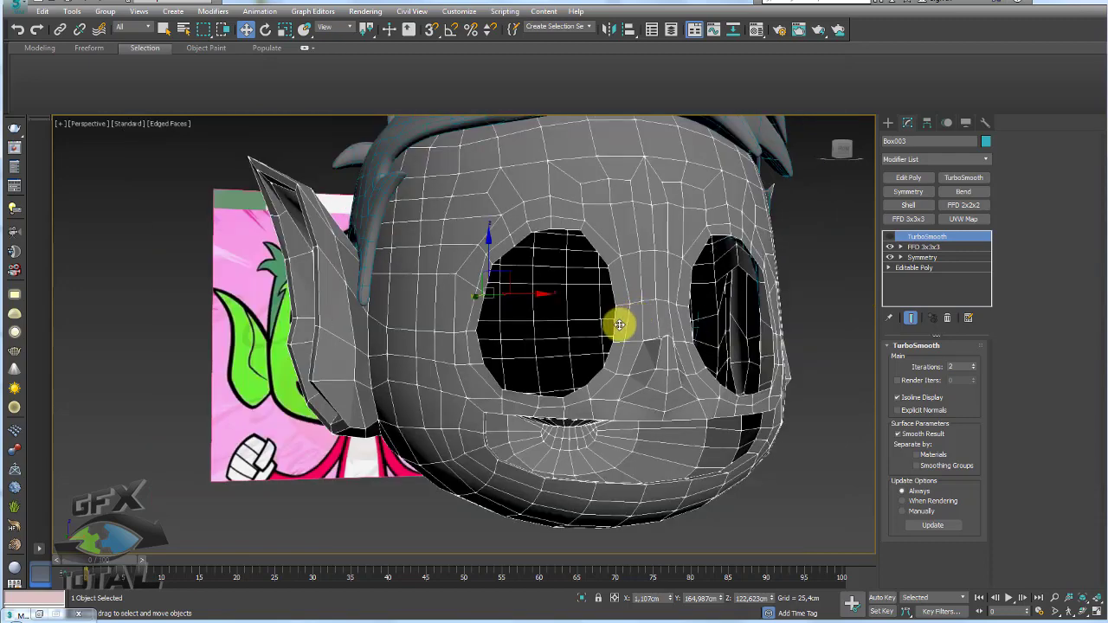
pyautogui.press('f')
pyautogui.scroll(1, 554, 351)
pyautogui.scroll(1, 528, 327)
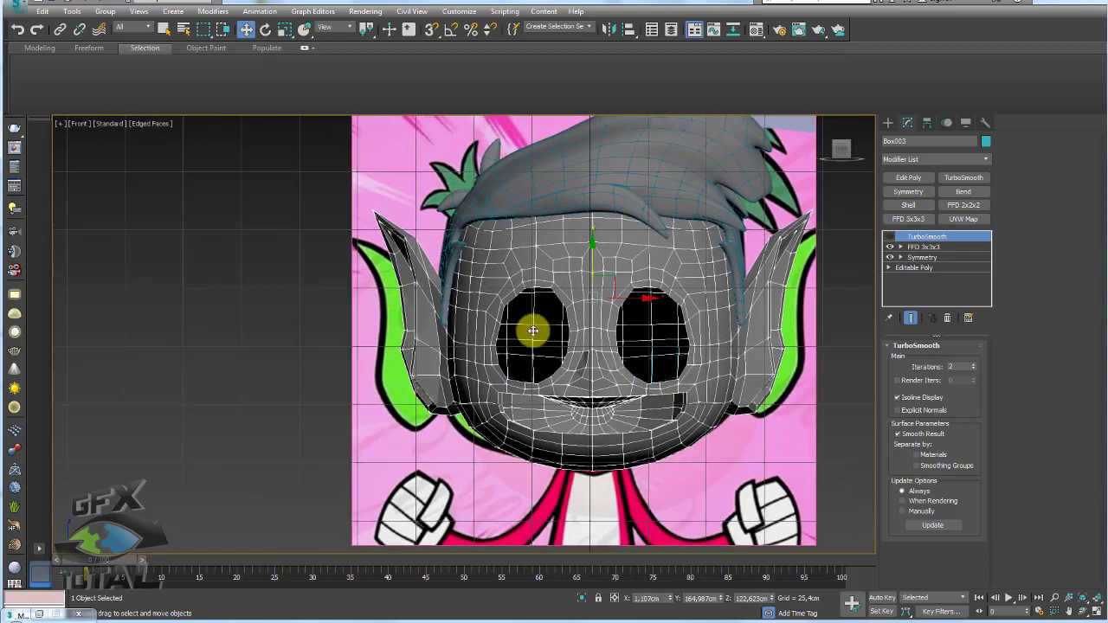
pyautogui.scroll(3, 527, 327)
pyautogui.click(889, 123)
# - Draw a box over the face's left side in the Front view
pyautogui.click(910, 197)
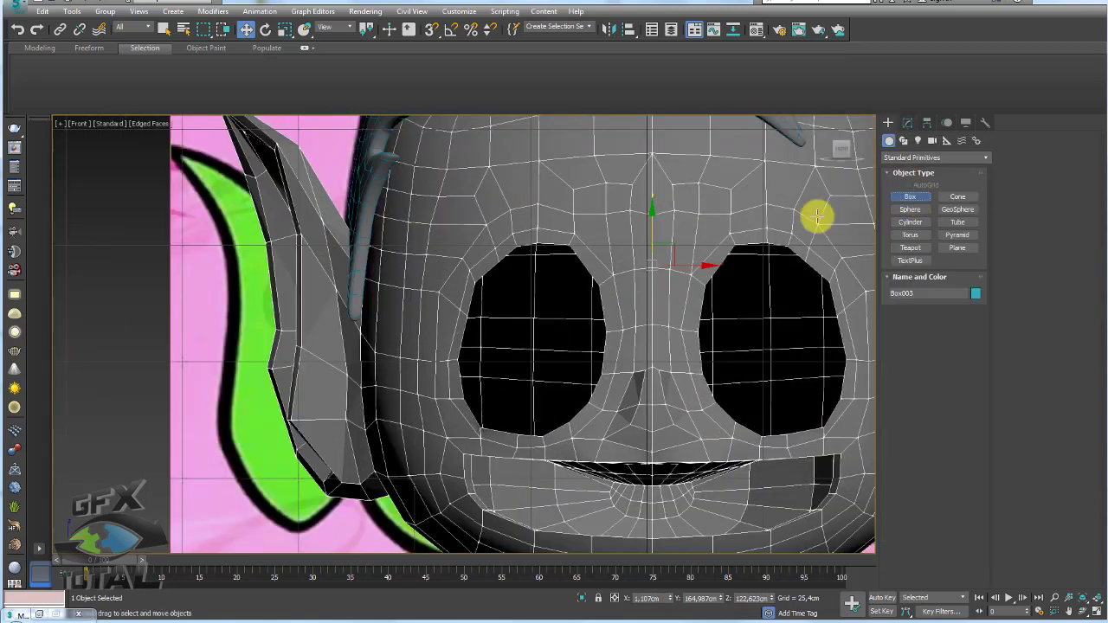
pyautogui.moveTo(445, 229); pyautogui.dragTo(614, 444)
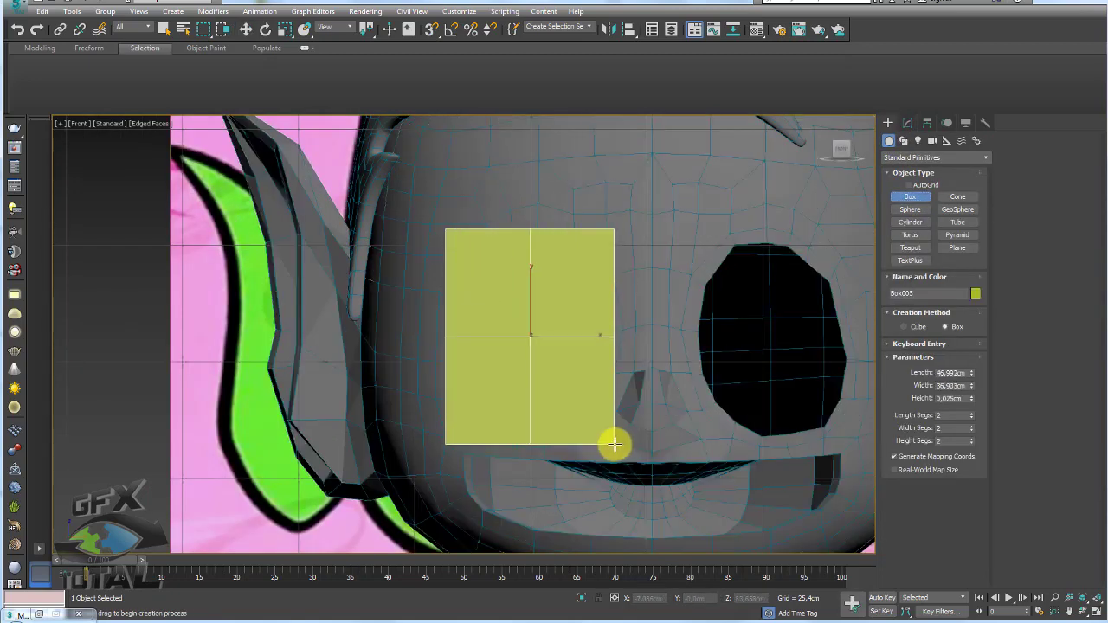
pyautogui.press('w')
pyautogui.press('p')
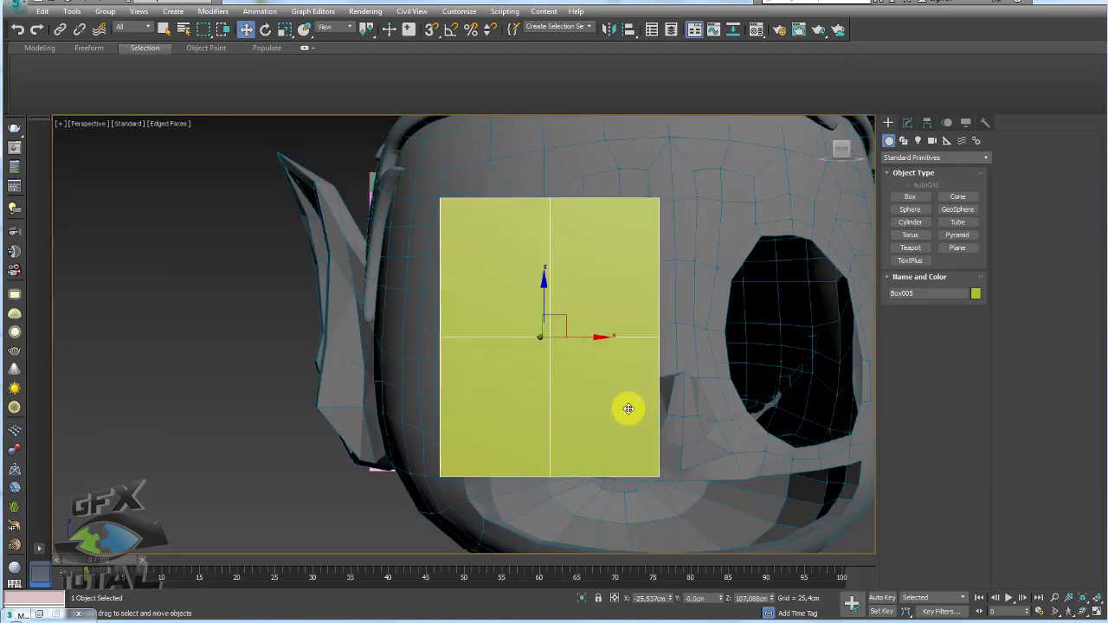
pyautogui.keyDown('alt'); pyautogui.moveTo(630, 407); pyautogui.dragTo(638, 446, button='middle'); pyautogui.keyUp('alt')
# - Give the box 2 length, width and height segments and add TurboSmooth
pyautogui.click(908, 123)
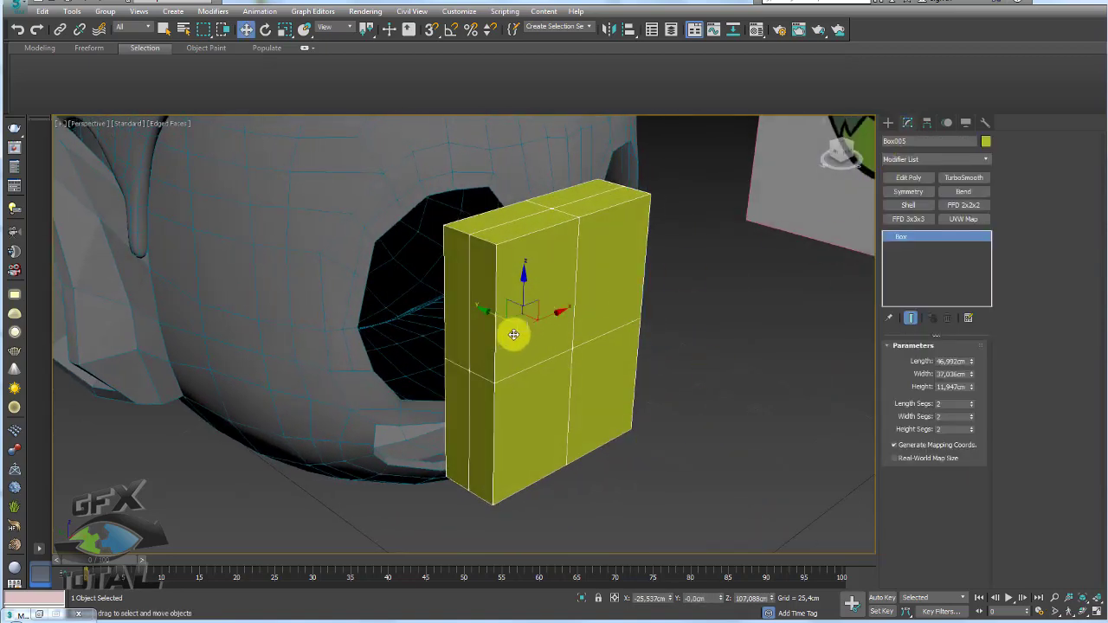
pyautogui.doubleClick(953, 404)
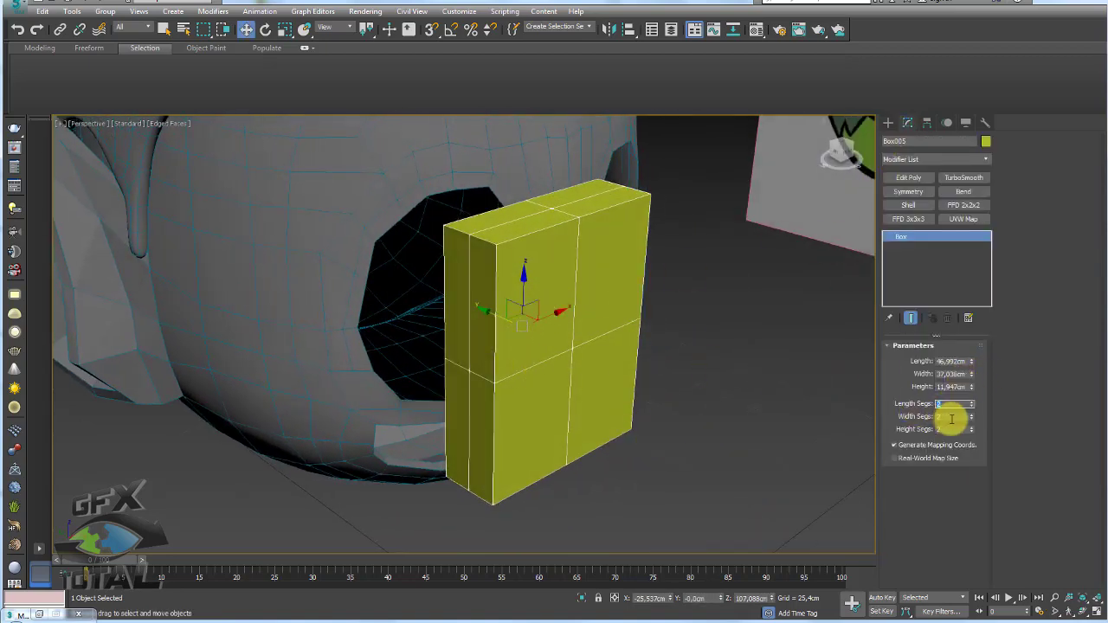
pyautogui.doubleClick(954, 417)
pyautogui.doubleClick(953, 430)
pyautogui.keyDown('alt'); pyautogui.moveTo(652, 388); pyautogui.dragTo(606, 376, button='middle'); pyautogui.keyUp('alt')
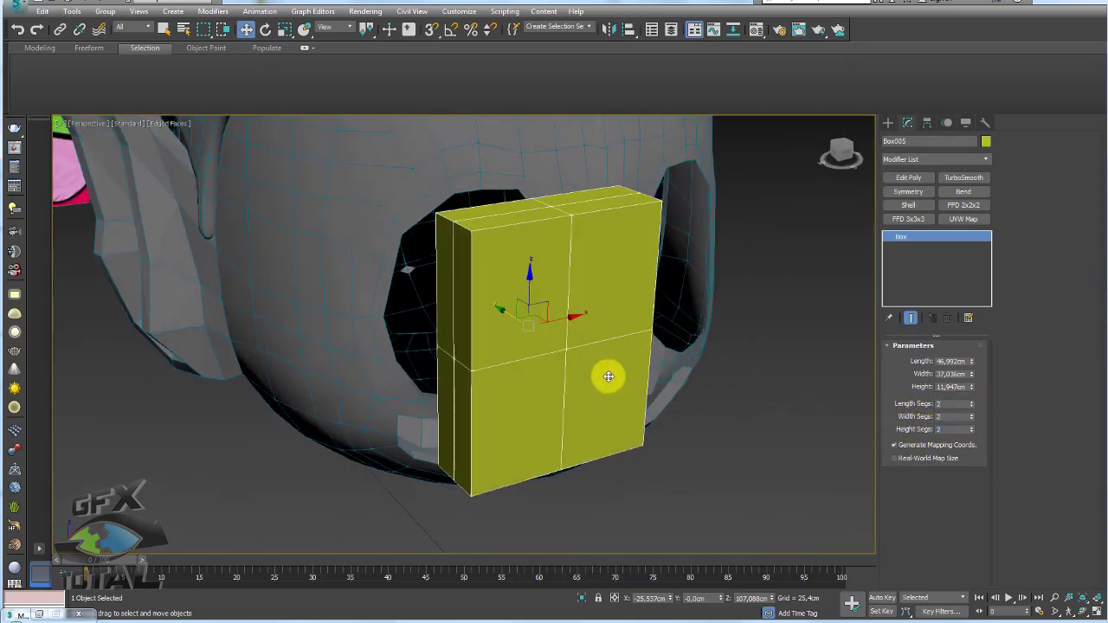
pyautogui.click(964, 178)
# - Move the box down and right, away from the head, then reselect the head
pyautogui.moveTo(681, 310)
pyautogui.keyDown('alt'); pyautogui.mouseDown(button='middle')
pyautogui.moveTo(618, 312)
pyautogui.moveTo(724, 290)
pyautogui.moveTo(673, 329)
pyautogui.moveTo(562, 339)
pyautogui.mouseUp(button='middle'); pyautogui.keyUp('alt')
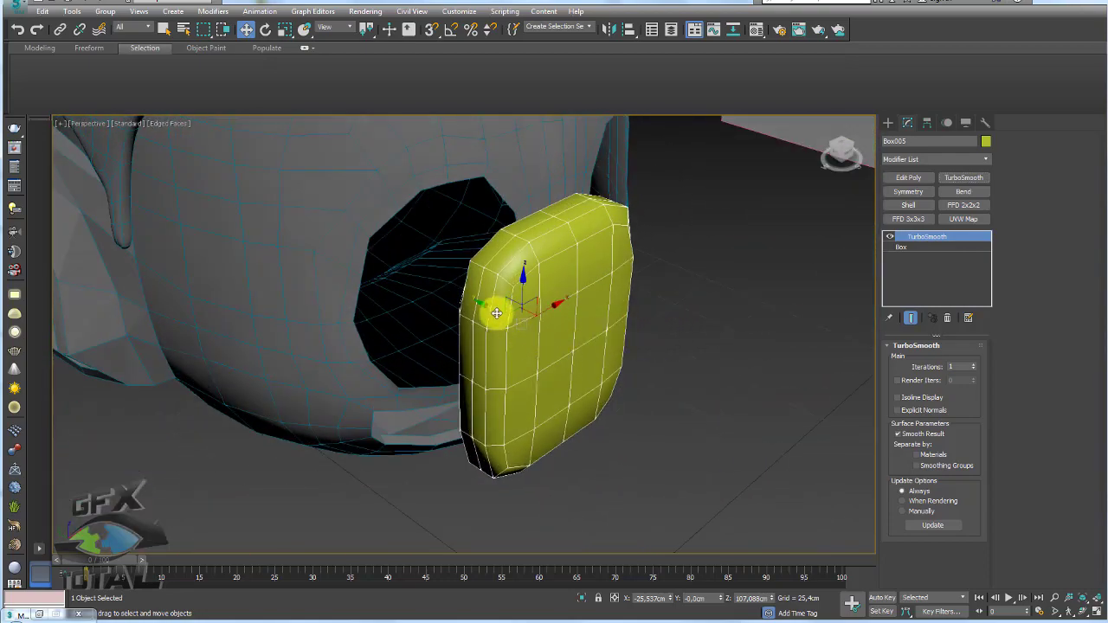
pyautogui.moveTo(490, 307)
pyautogui.mouseDown()
pyautogui.moveTo(718, 441)
pyautogui.moveTo(725, 420)
pyautogui.mouseUp()
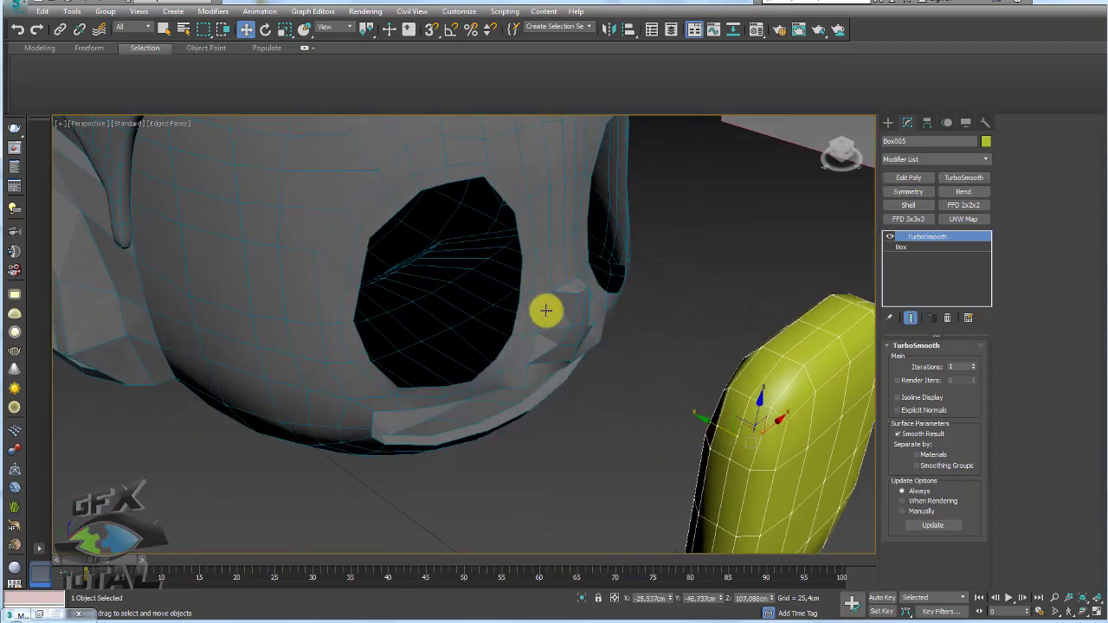
pyautogui.click(538, 250)
pyautogui.keyDown('alt'); pyautogui.moveTo(563, 268); pyautogui.dragTo(863, 250, button='middle'); pyautogui.keyUp('alt')
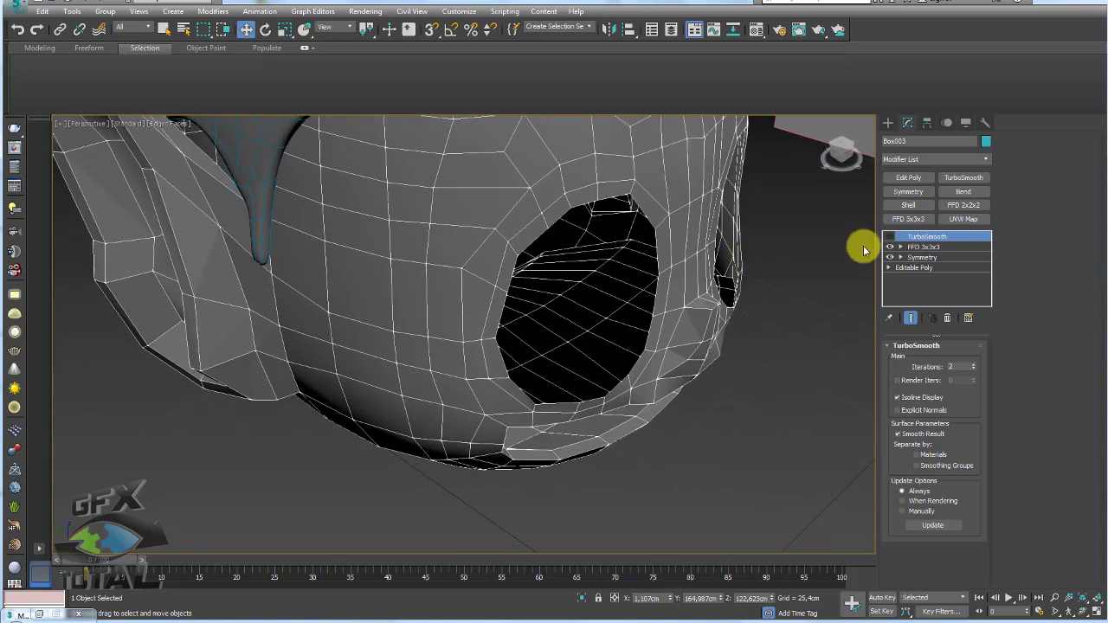
# - Add Edit Poly above the head's FFD 3x3x3 and select one eye hole's 16-edge border
pyautogui.click(914, 248)
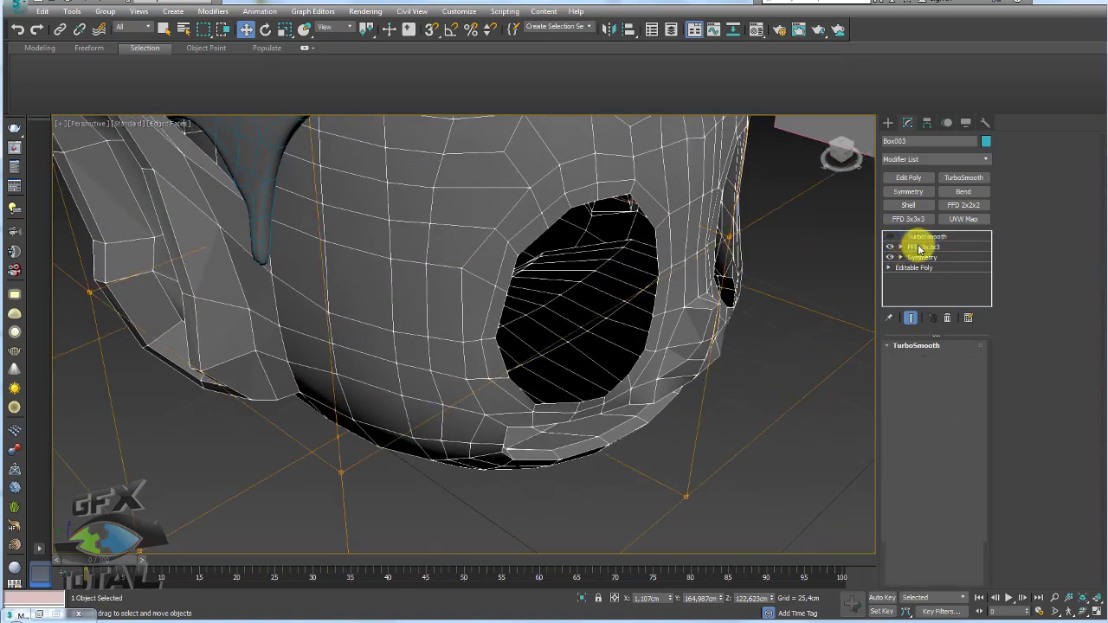
pyautogui.click(909, 177)
pyautogui.click(933, 442)
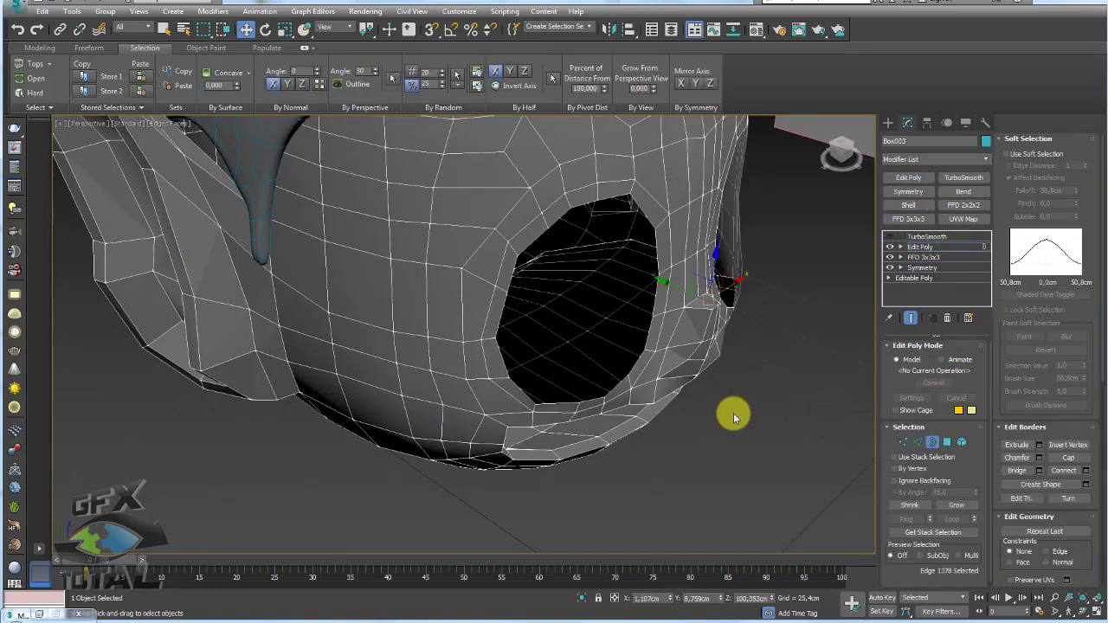
pyautogui.click(645, 341)
pyautogui.keyDown('alt'); pyautogui.moveTo(663, 383); pyautogui.dragTo(872, 391, button='middle'); pyautogui.keyUp('alt')
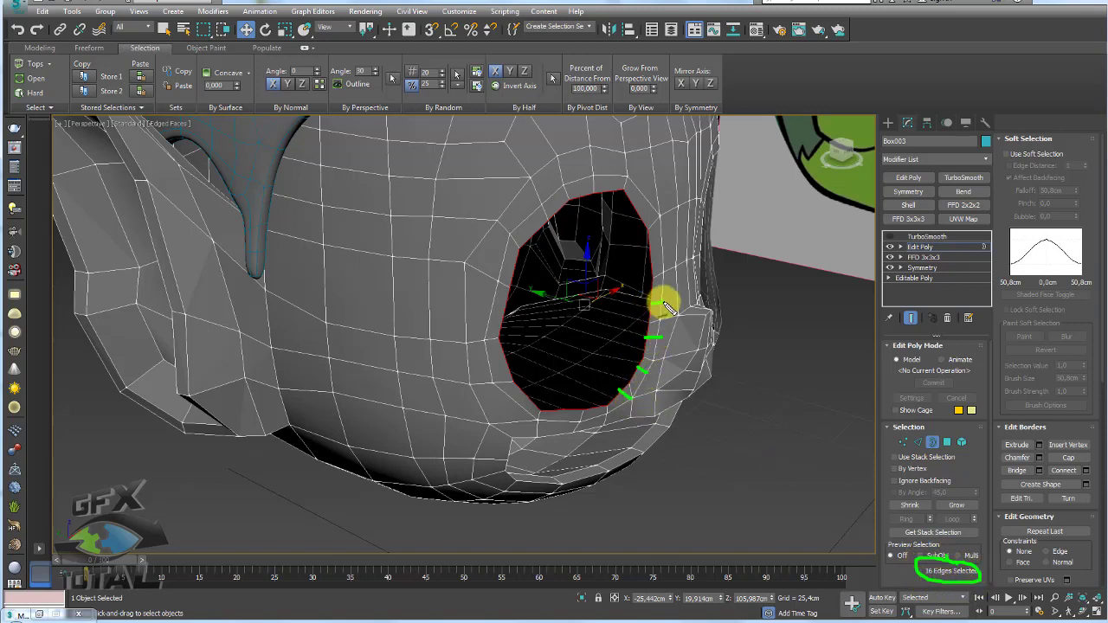
pyautogui.moveTo(552, 324)
pyautogui.keyDown('alt'); pyautogui.mouseDown(button='middle')
pyautogui.moveTo(687, 314)
pyautogui.moveTo(599, 297)
pyautogui.moveTo(594, 310)
pyautogui.moveTo(617, 330)
pyautogui.mouseUp(button='middle'); pyautogui.keyUp('alt')
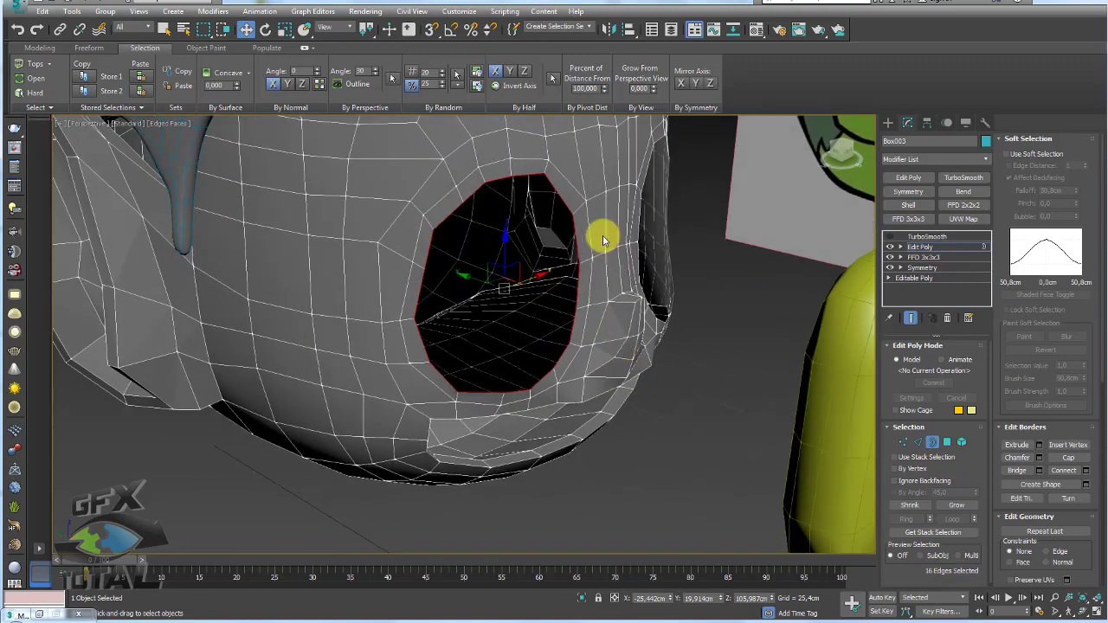
pyautogui.scroll(-5, 645, 381)
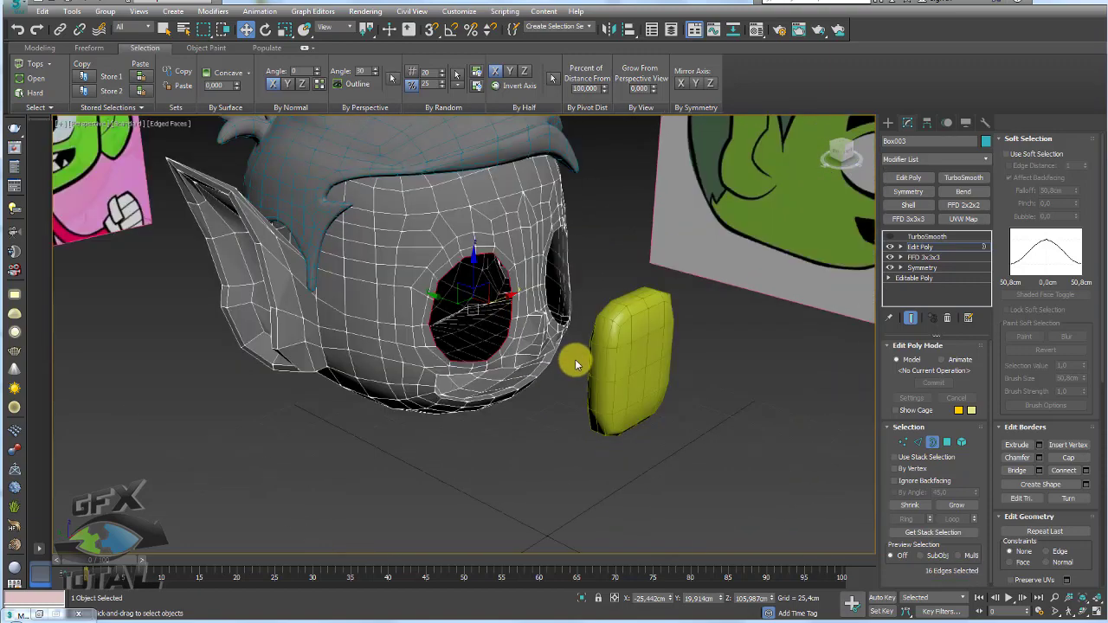
pyautogui.keyDown('alt'); pyautogui.moveTo(706, 338); pyautogui.dragTo(587, 354, button='middle'); pyautogui.keyUp('alt')
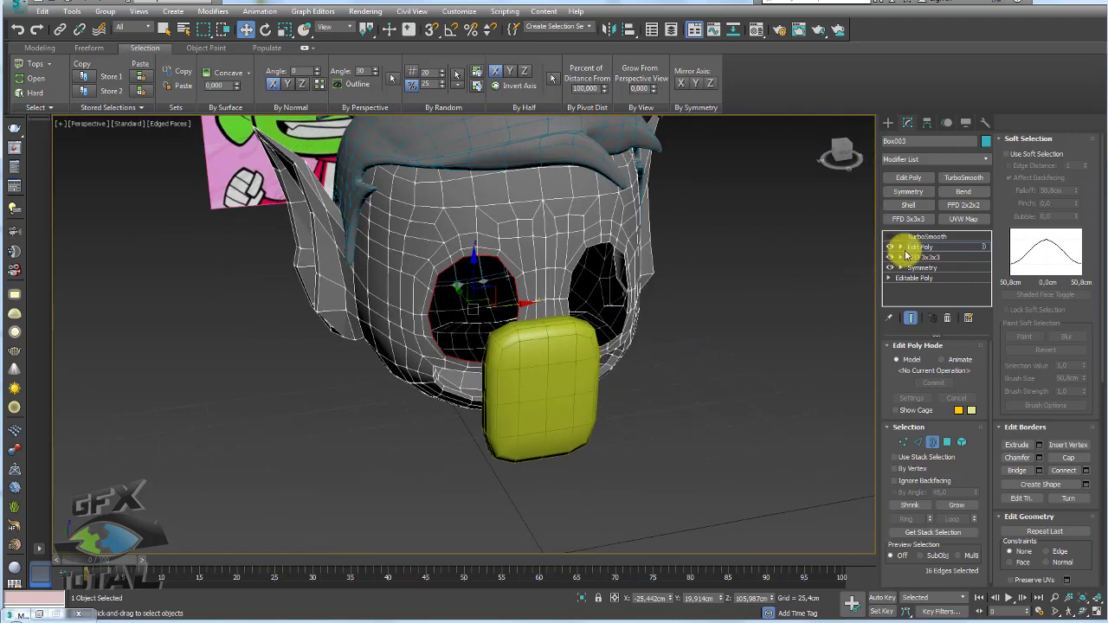
pyautogui.click(925, 248)
# - Select the yellow box and collapse its TurboSmooth stack into an Editable Poly
pyautogui.click(581, 364)
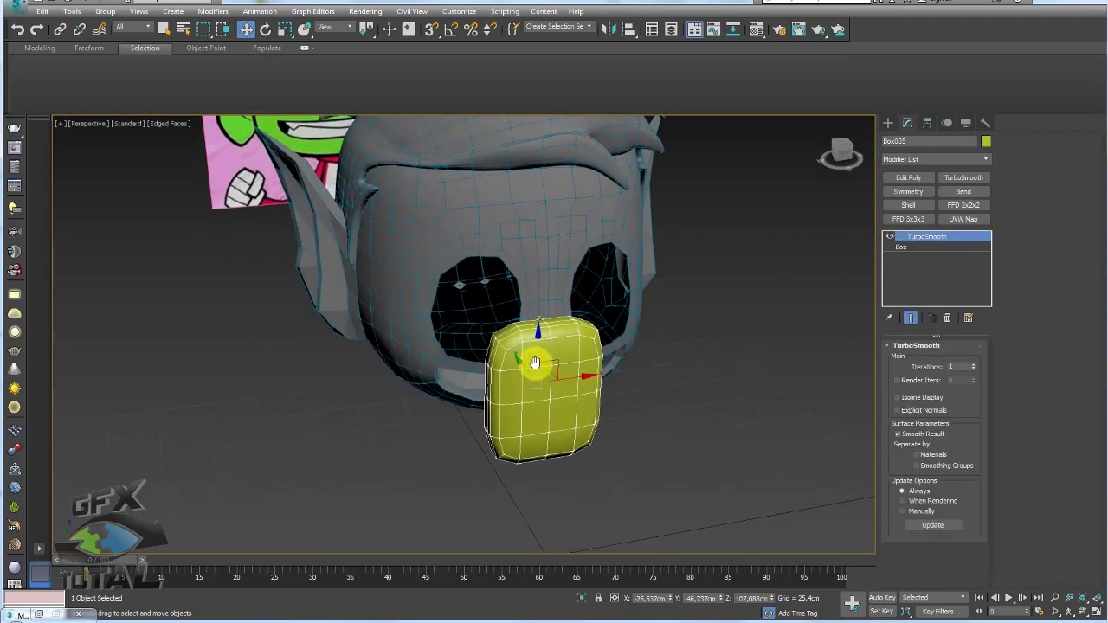
pyautogui.scroll(3, 595, 361)
pyautogui.scroll(2, 595, 361)
pyautogui.scroll(1, 586, 337)
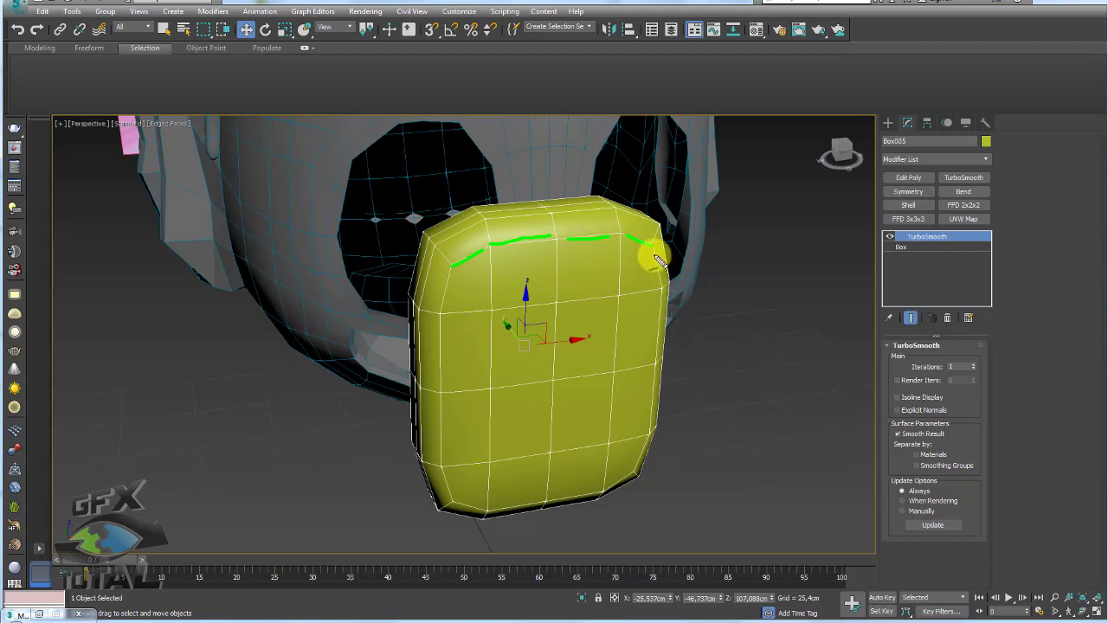
pyautogui.moveTo(658, 260); pyautogui.dragTo(641, 458)
pyautogui.moveTo(442, 299)
pyautogui.mouseDown()
pyautogui.moveTo(462, 504)
pyautogui.moveTo(613, 484)
pyautogui.mouseUp()
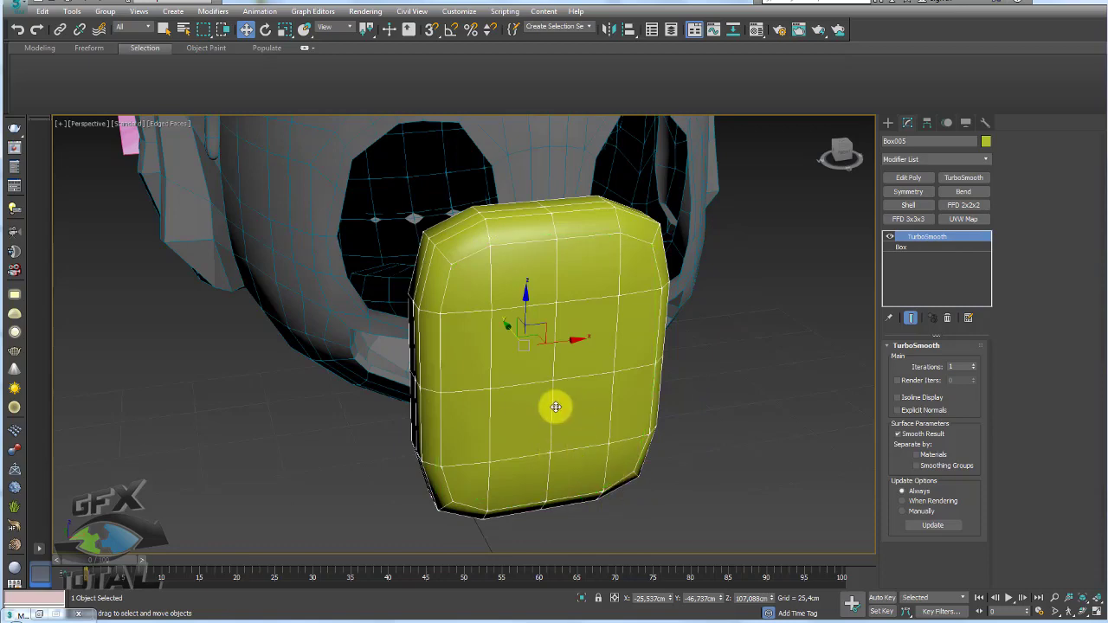
pyautogui.keyDown('alt'); pyautogui.moveTo(584, 414); pyautogui.dragTo(572, 413, button='middle'); pyautogui.keyUp('alt')
pyautogui.moveTo(764, 401); pyautogui.dragTo(925, 375, button='right')
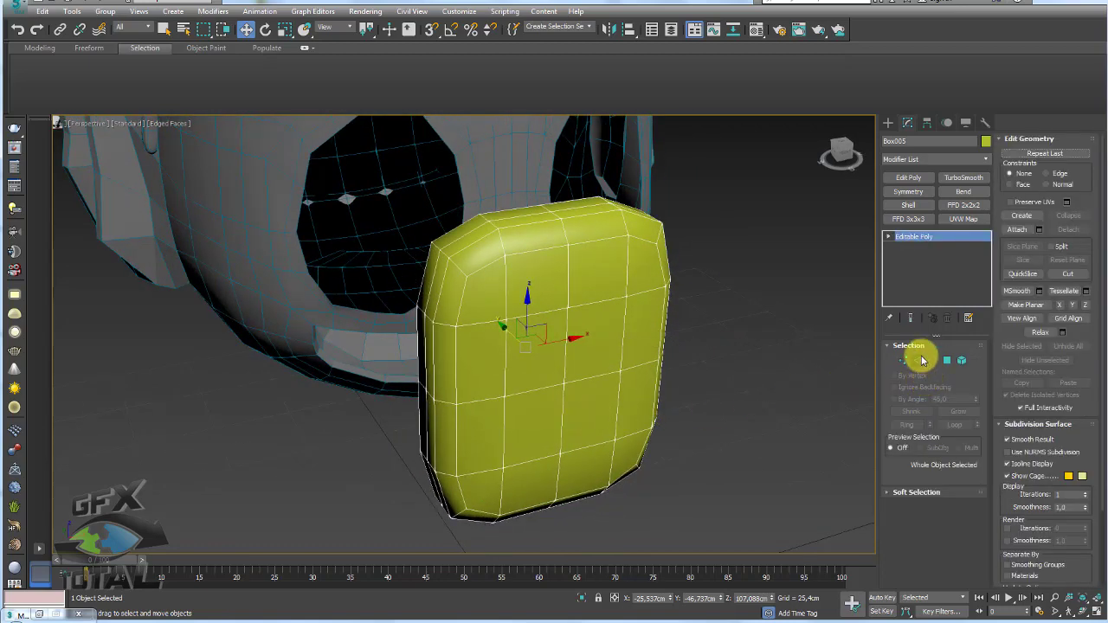
# - Delete the box's 48-polygon back element, keeping only the 16-polygon front panel
pyautogui.click(918, 360)
pyautogui.moveTo(445, 223)
pyautogui.keyDown('alt'); pyautogui.mouseDown(button='middle')
pyautogui.moveTo(500, 284)
pyautogui.moveTo(549, 292)
pyautogui.mouseUp(button='middle'); pyautogui.keyUp('alt')
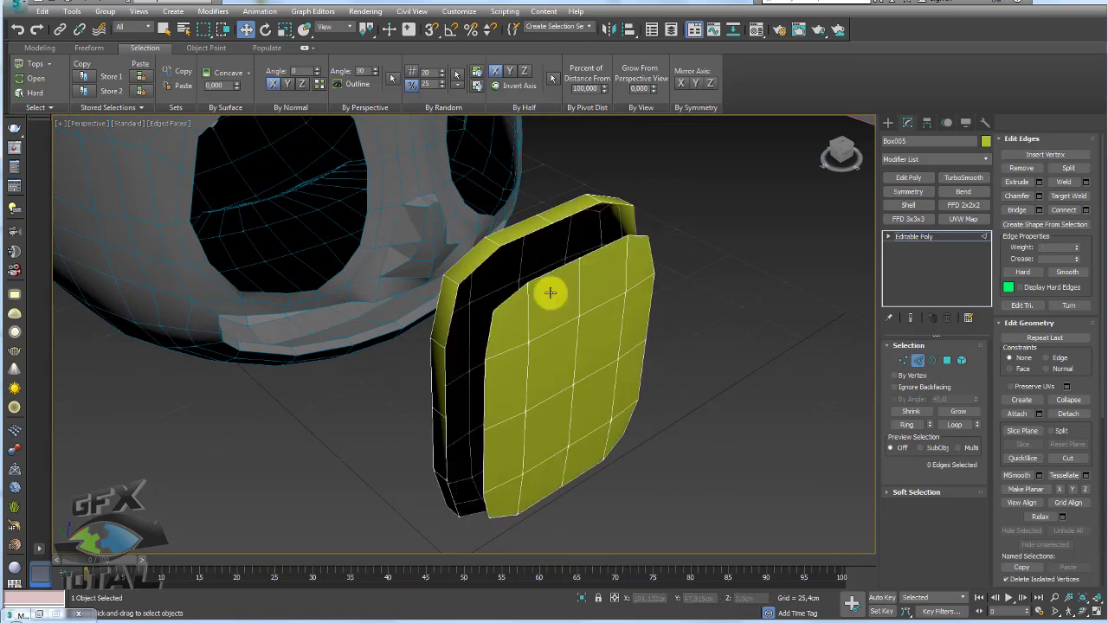
pyautogui.click(961, 360)
pyautogui.click(518, 256)
pyautogui.press('Delete')
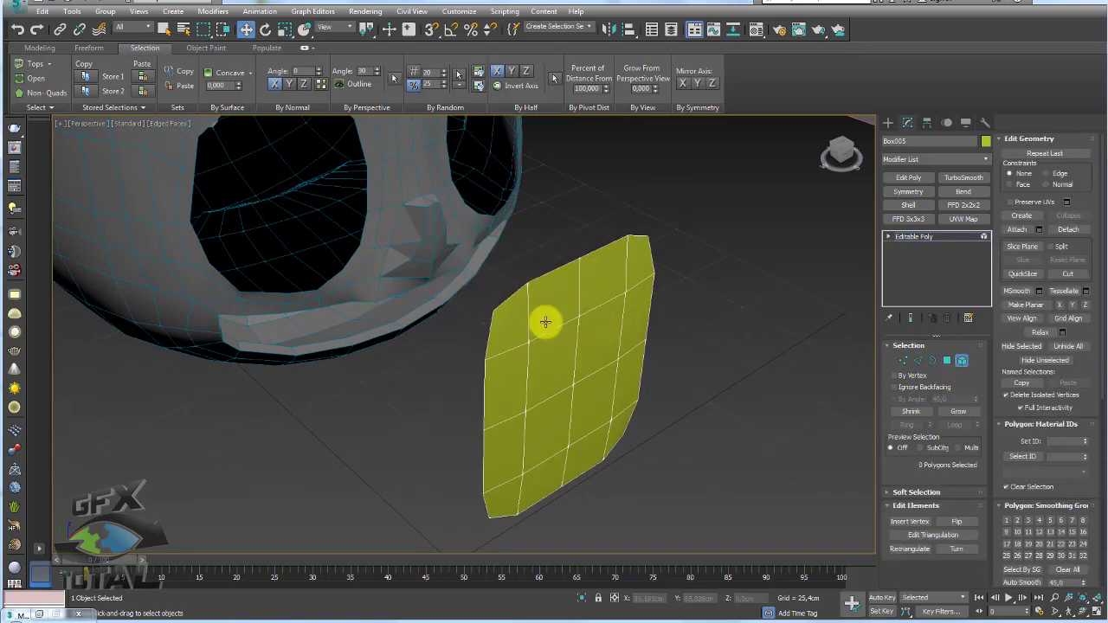
pyautogui.click(564, 353)
pyautogui.moveTo(565, 353)
pyautogui.keyDown('alt'); pyautogui.mouseDown(button='middle')
pyautogui.moveTo(772, 323)
pyautogui.moveTo(705, 279)
pyautogui.moveTo(773, 317)
pyautogui.moveTo(717, 391)
pyautogui.moveTo(665, 356)
pyautogui.moveTo(445, 285)
pyautogui.mouseUp(button='middle'); pyautogui.keyUp('alt')
# - Rotate the eye panel and move it out of the face surface toward the left eye socket
pyautogui.keyDown('alt'); pyautogui.moveTo(543, 336); pyautogui.dragTo(469, 273, button='middle'); pyautogui.keyUp('alt')
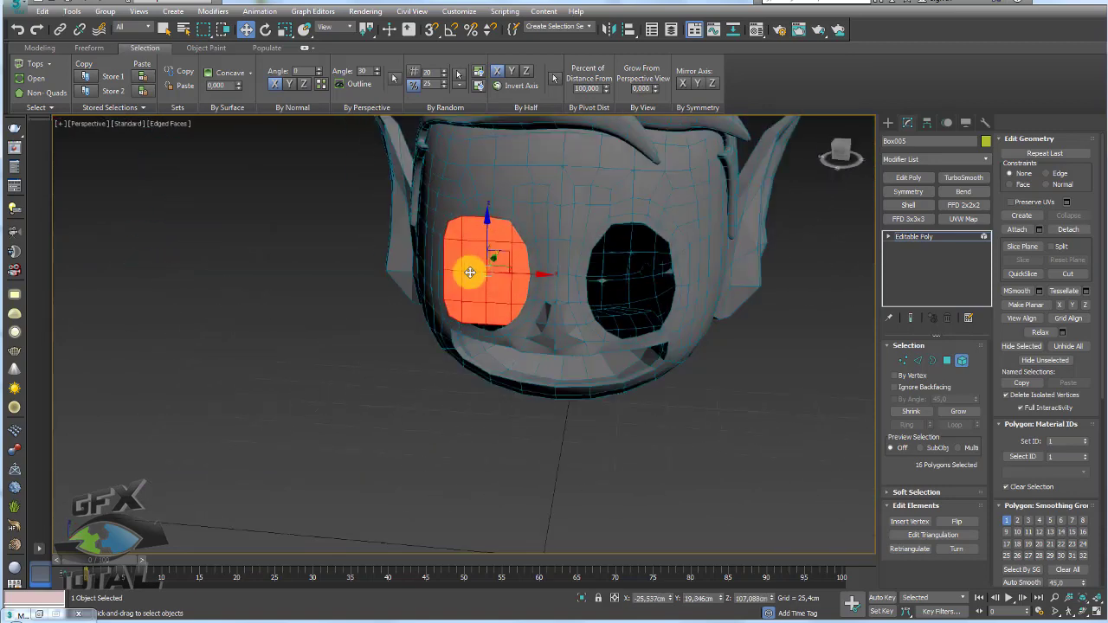
pyautogui.scroll(2, 470, 272)
pyautogui.press('e')
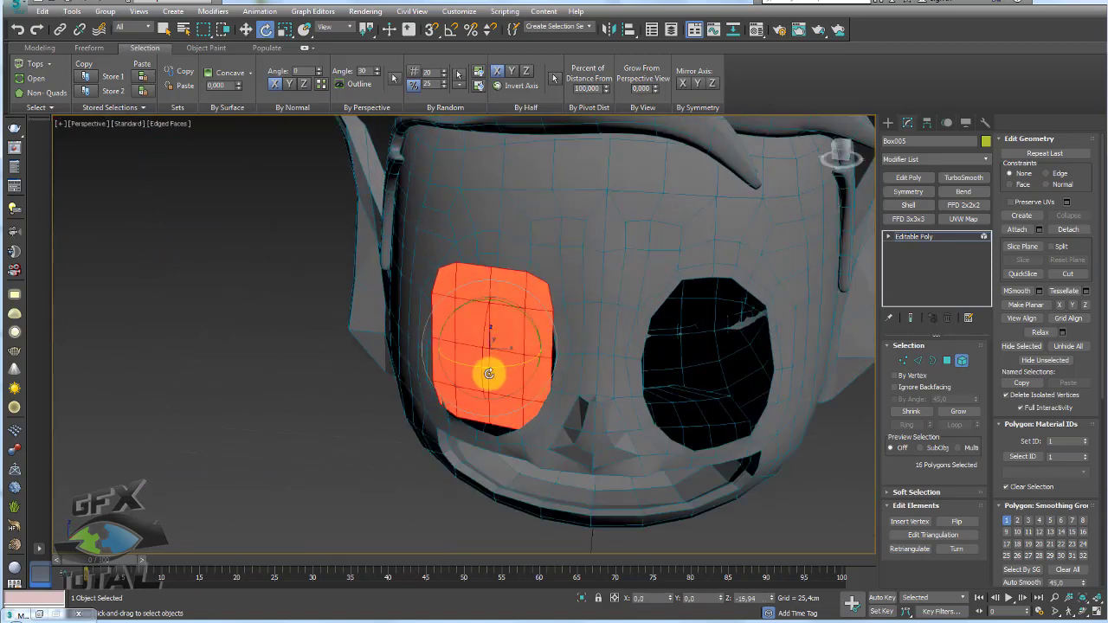
pyautogui.moveTo(494, 334); pyautogui.dragTo(508, 323)
pyautogui.press('w')
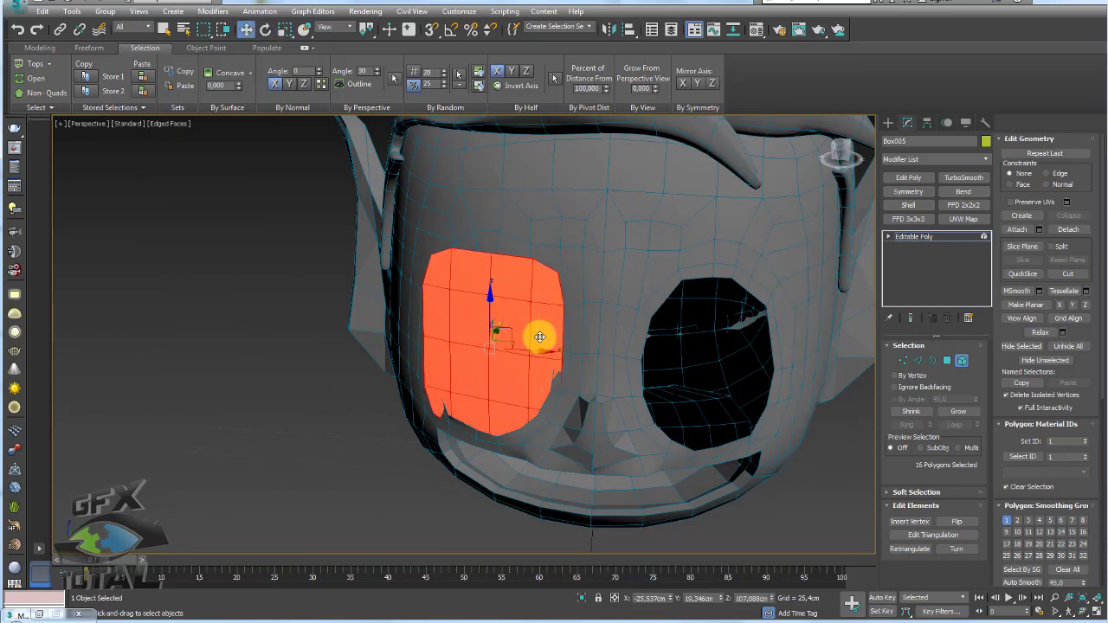
pyautogui.moveTo(540, 337)
pyautogui.keyDown('alt'); pyautogui.mouseDown(button='middle')
pyautogui.moveTo(564, 386)
pyautogui.moveTo(501, 334)
pyautogui.mouseUp(button='middle'); pyautogui.keyUp('alt')
pyautogui.moveTo(503, 329)
pyautogui.mouseDown()
pyautogui.moveTo(480, 347)
pyautogui.moveTo(491, 358)
pyautogui.mouseUp()
pyautogui.press('e')
pyautogui.press('r')
pyautogui.moveTo(491, 358)
pyautogui.keyDown('alt'); pyautogui.mouseDown(button='middle')
pyautogui.moveTo(515, 366)
pyautogui.moveTo(494, 329)
pyautogui.mouseUp(button='middle'); pyautogui.keyUp('alt')
# - Fine-tune the panel's rotation, scale and position, lowering it inside the eye socket
pyautogui.press('w')
pyautogui.press('e')
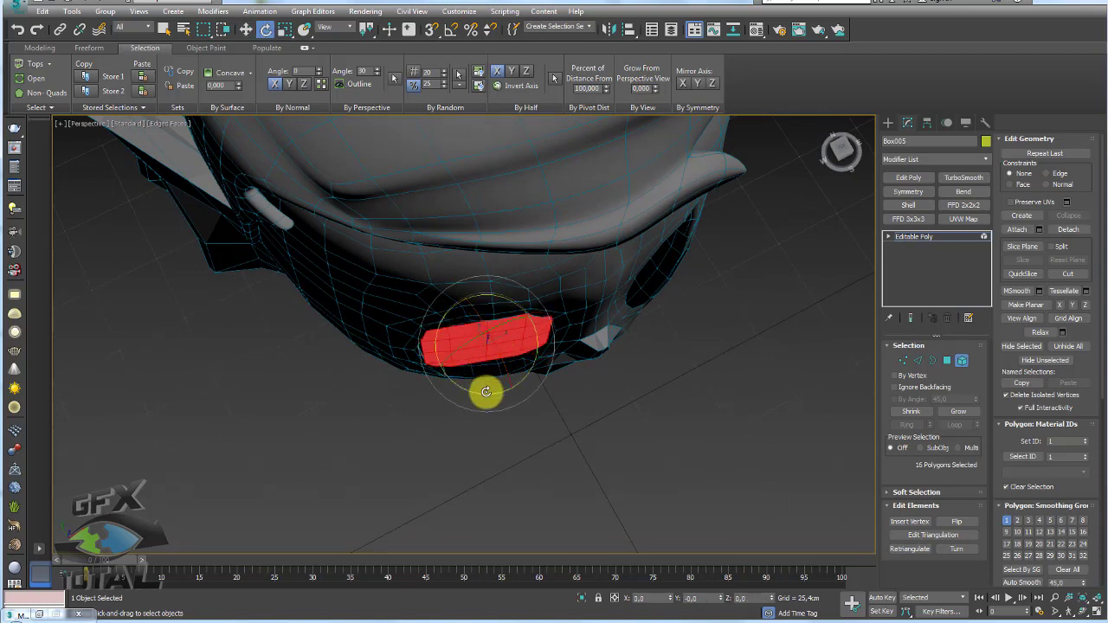
pyautogui.press('w')
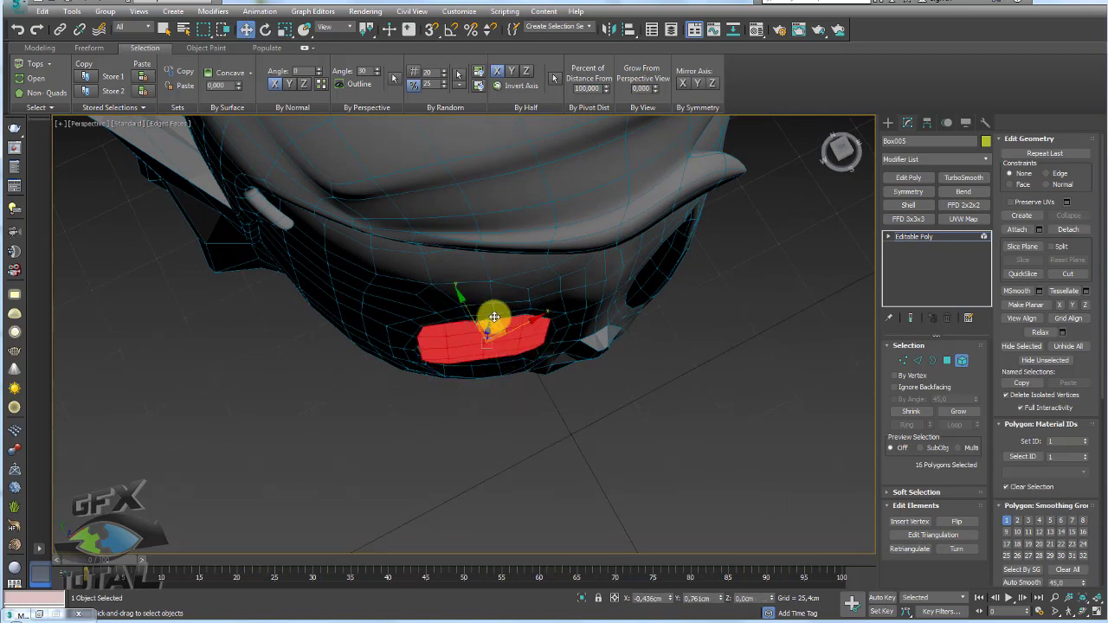
pyautogui.moveTo(500, 323)
pyautogui.keyDown('alt'); pyautogui.mouseDown(button='middle')
pyautogui.moveTo(495, 279)
pyautogui.moveTo(488, 346)
pyautogui.moveTo(522, 376)
pyautogui.moveTo(594, 292)
pyautogui.moveTo(538, 319)
pyautogui.moveTo(520, 339)
pyautogui.moveTo(532, 355)
pyautogui.moveTo(492, 363)
pyautogui.moveTo(505, 403)
pyautogui.moveTo(487, 329)
pyautogui.moveTo(510, 373)
pyautogui.mouseUp(button='middle'); pyautogui.keyUp('alt')
pyautogui.press('r')
pyautogui.press('e')
pyautogui.press('r')
pyautogui.press('w')
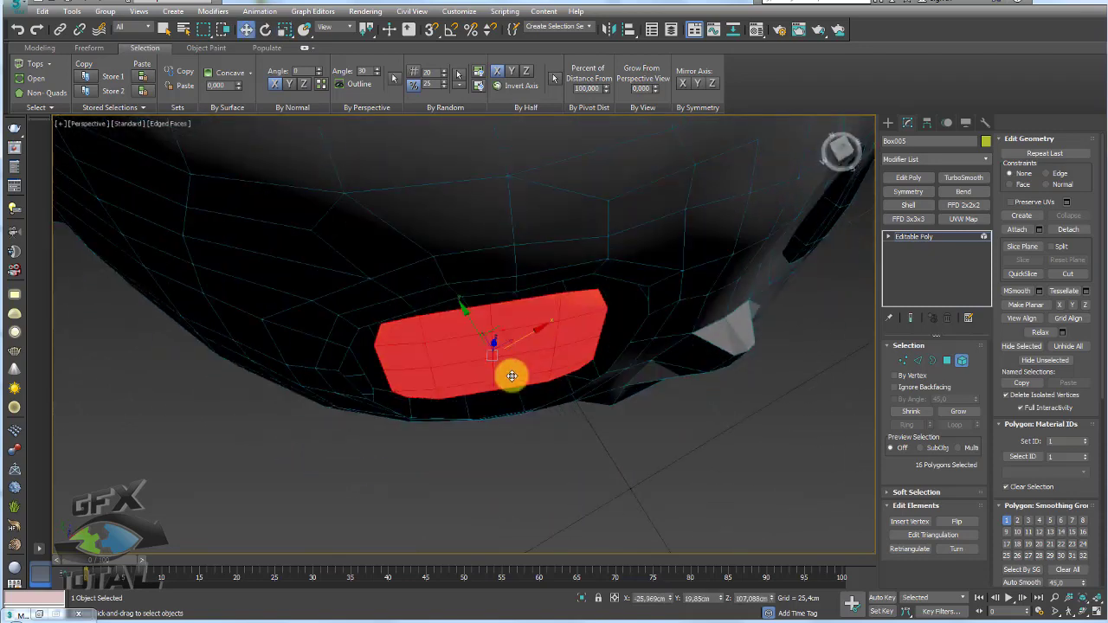
pyautogui.keyDown('alt'); pyautogui.moveTo(501, 328); pyautogui.dragTo(505, 331, button='middle'); pyautogui.keyUp('alt')
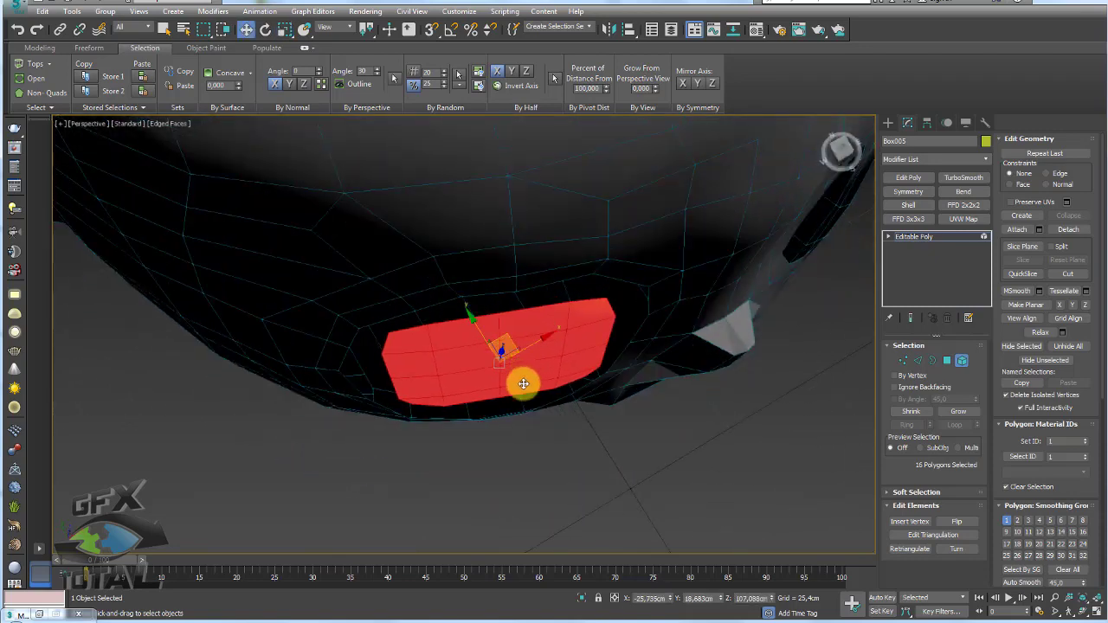
pyautogui.press('e')
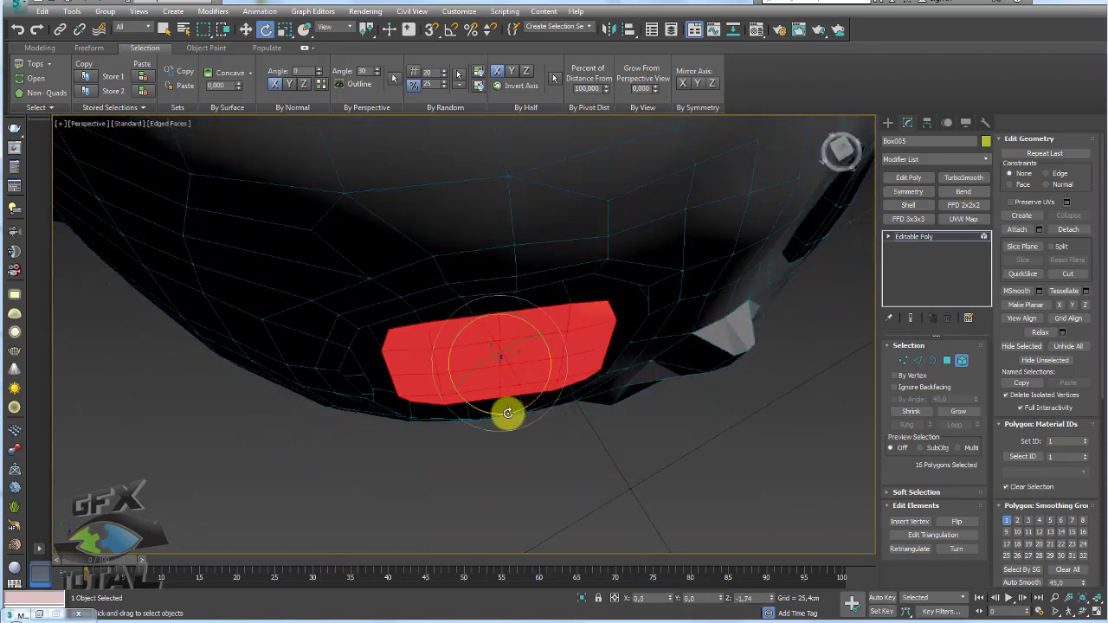
pyautogui.press('w')
pyautogui.moveTo(505, 338); pyautogui.dragTo(505, 348)
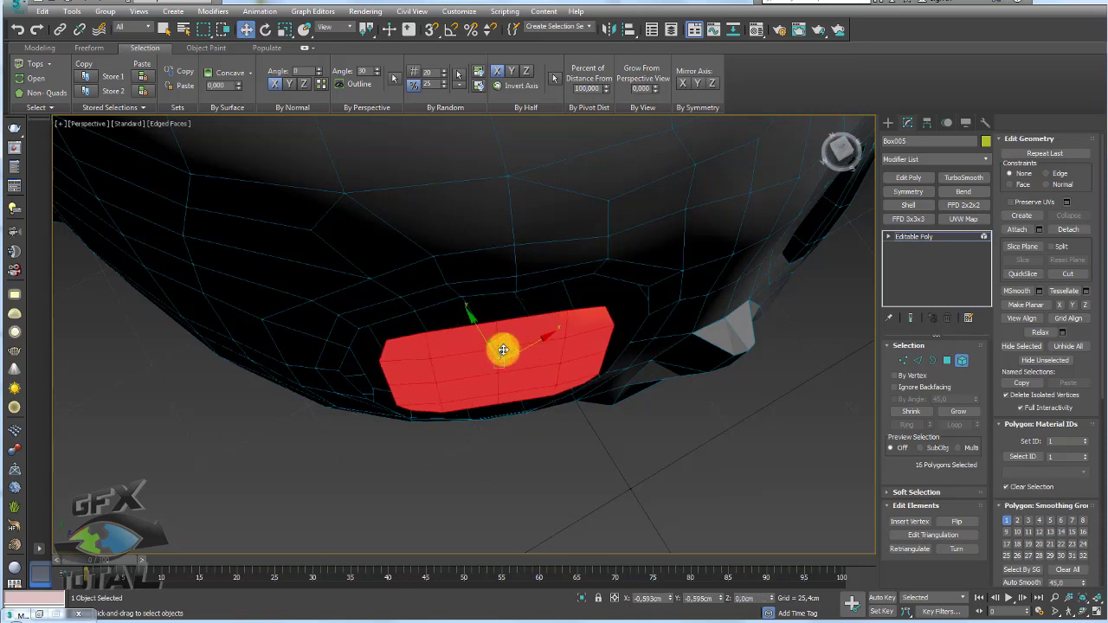
pyautogui.scroll(-5, 519, 317)
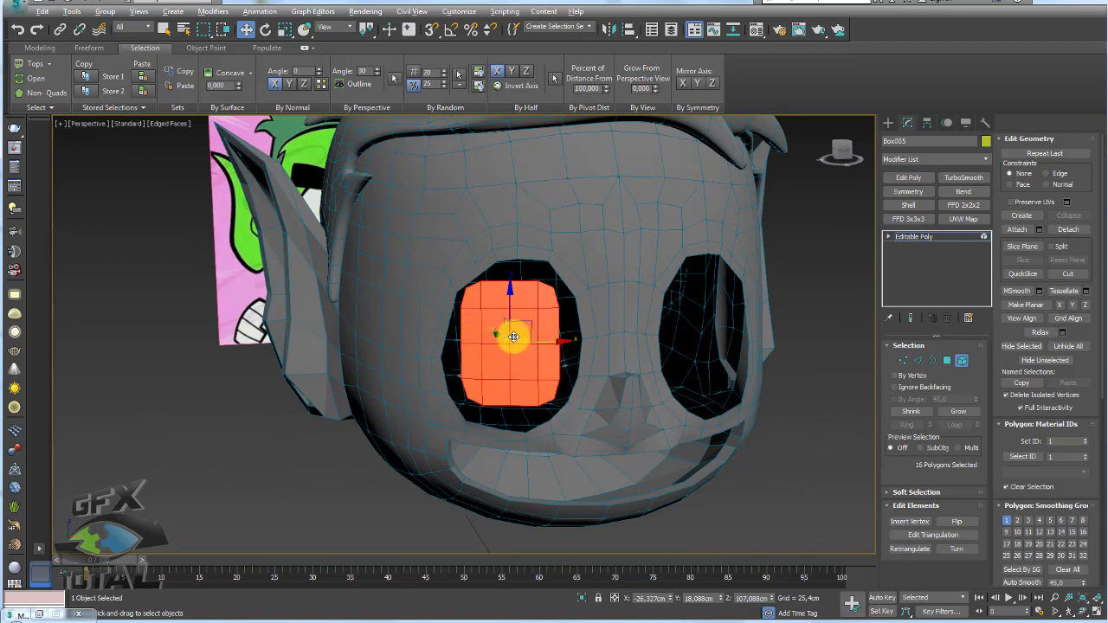
# - Relax the eye panel's polygons to even out their spacing
pyautogui.scroll(1, 514, 337)
pyautogui.scroll(2, 542, 328)
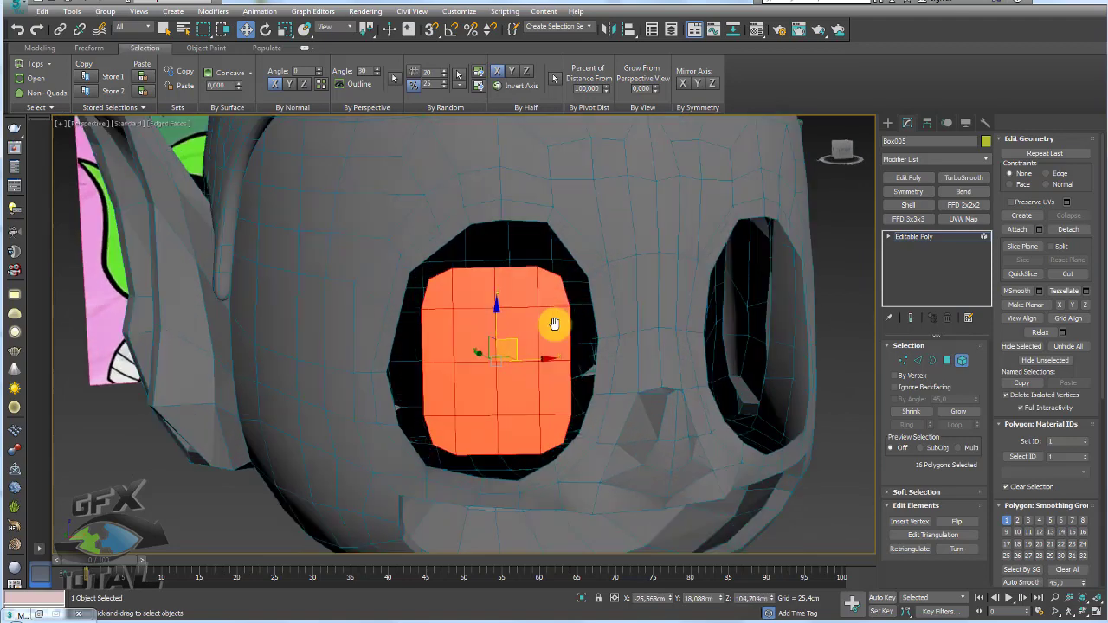
pyautogui.moveTo(554, 324); pyautogui.dragTo(462, 330, button='middle')
pyautogui.scroll(2, 462, 329)
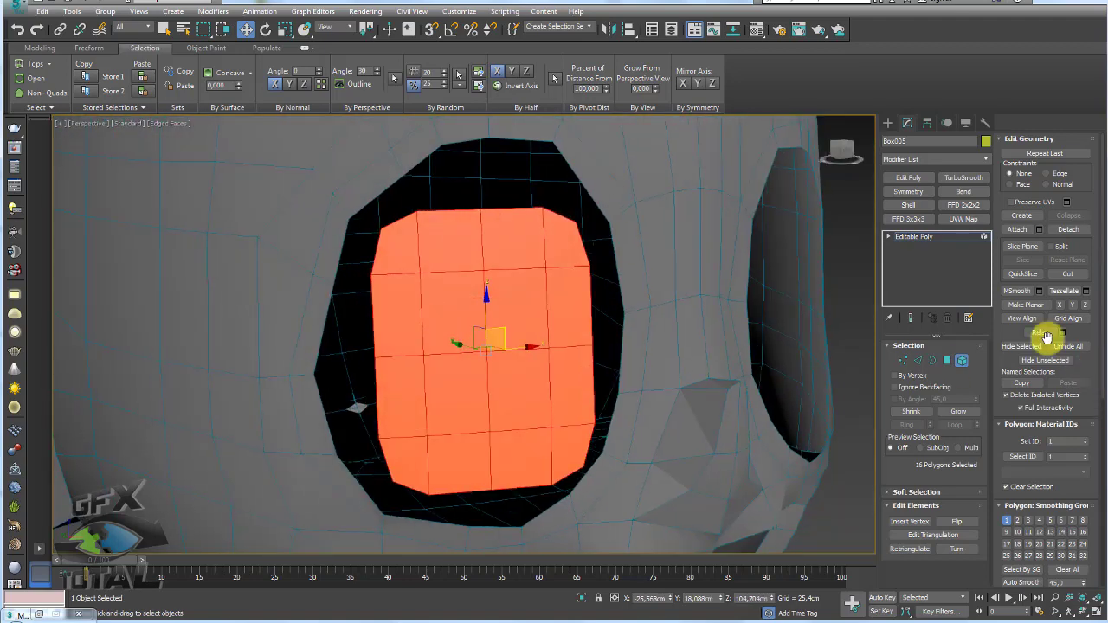
pyautogui.click(1046, 334)
pyautogui.keyDown('alt'); pyautogui.moveTo(663, 335); pyautogui.dragTo(689, 349, button='middle'); pyautogui.keyUp('alt')
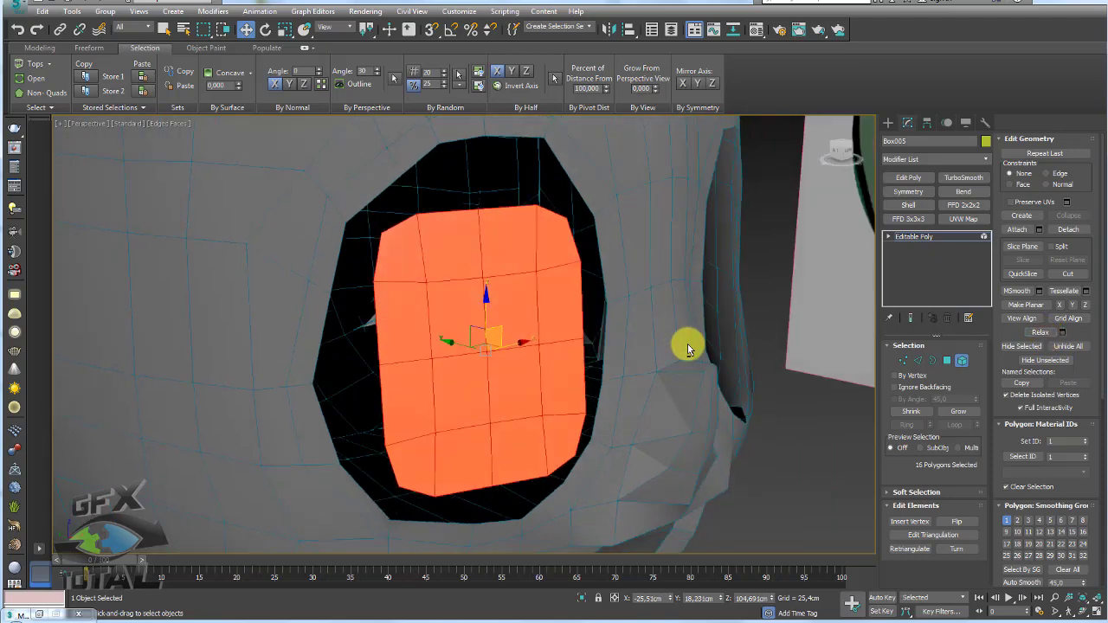
pyautogui.keyDown('alt'); pyautogui.moveTo(612, 264); pyautogui.dragTo(811, 349, button='middle'); pyautogui.keyUp('alt')
# - Move and scale the four faces around the centre vertex, then relax the panel again
pyautogui.click(903, 362)
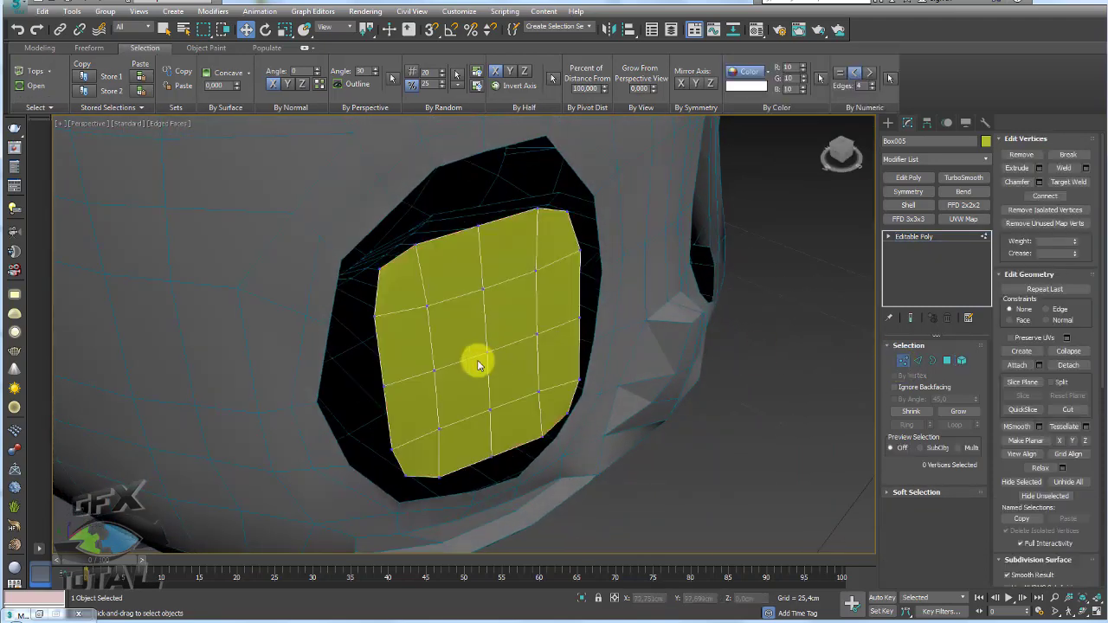
pyautogui.click(489, 352)
pyautogui.keyDown('ctrl'); pyautogui.click(950, 364); pyautogui.keyUp('ctrl')
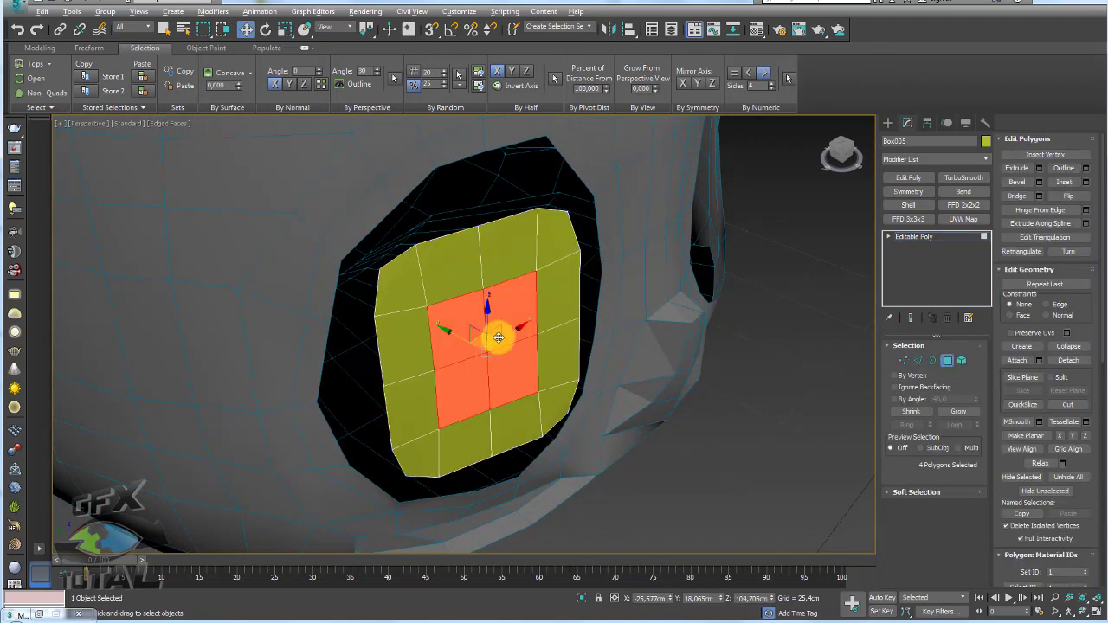
pyautogui.moveTo(495, 337)
pyautogui.keyDown('alt'); pyautogui.mouseDown(button='middle')
pyautogui.moveTo(471, 329)
pyautogui.moveTo(476, 352)
pyautogui.mouseUp(button='middle'); pyautogui.keyUp('alt')
pyautogui.moveTo(476, 327); pyautogui.dragTo(484, 332)
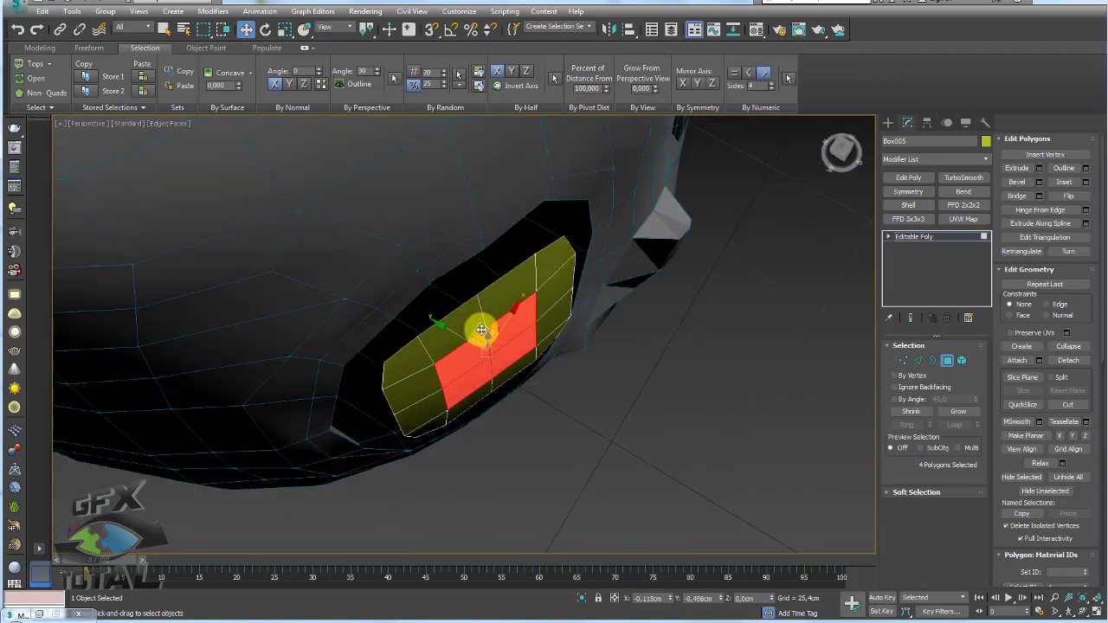
pyautogui.keyDown('alt'); pyautogui.moveTo(484, 332); pyautogui.dragTo(489, 355, button='middle'); pyautogui.keyUp('alt')
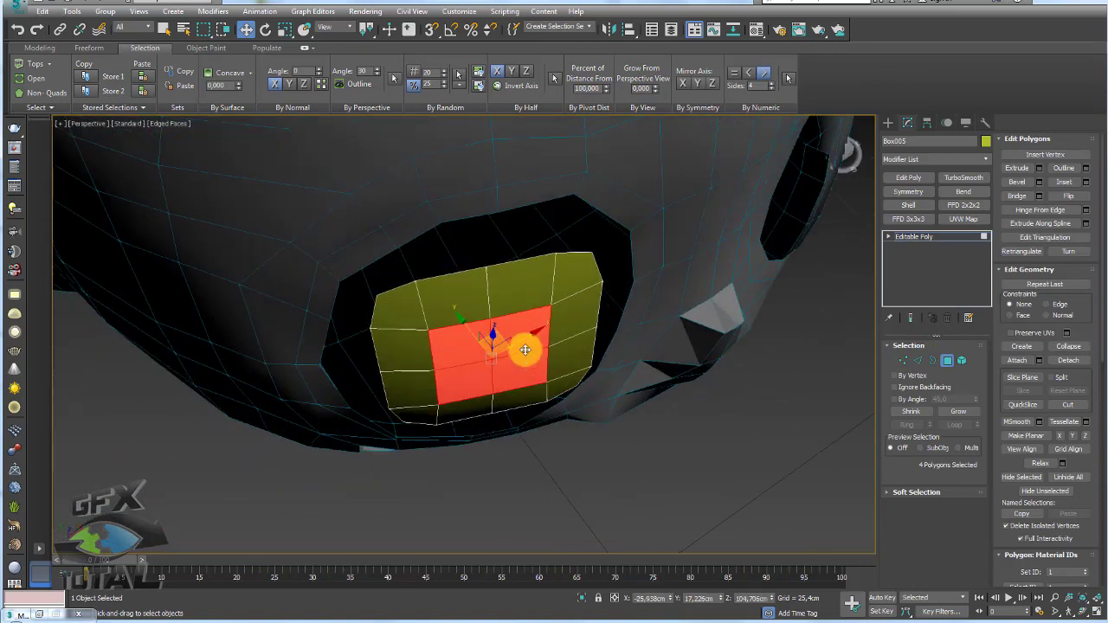
pyautogui.press('r')
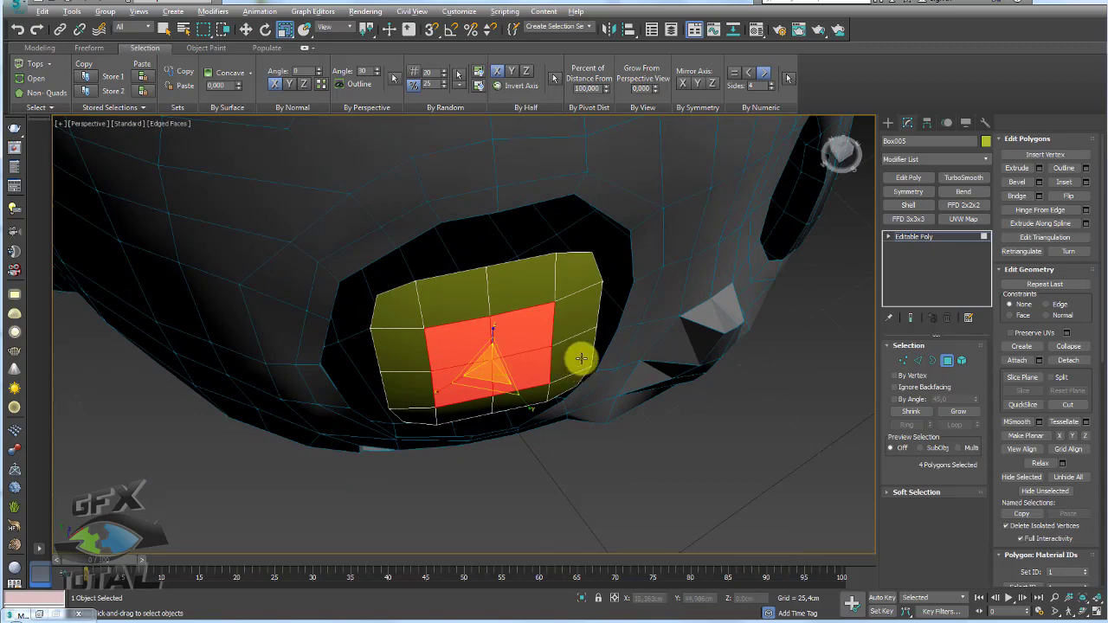
pyautogui.keyDown('alt'); pyautogui.moveTo(583, 359); pyautogui.dragTo(906, 219, button='middle'); pyautogui.keyUp('alt')
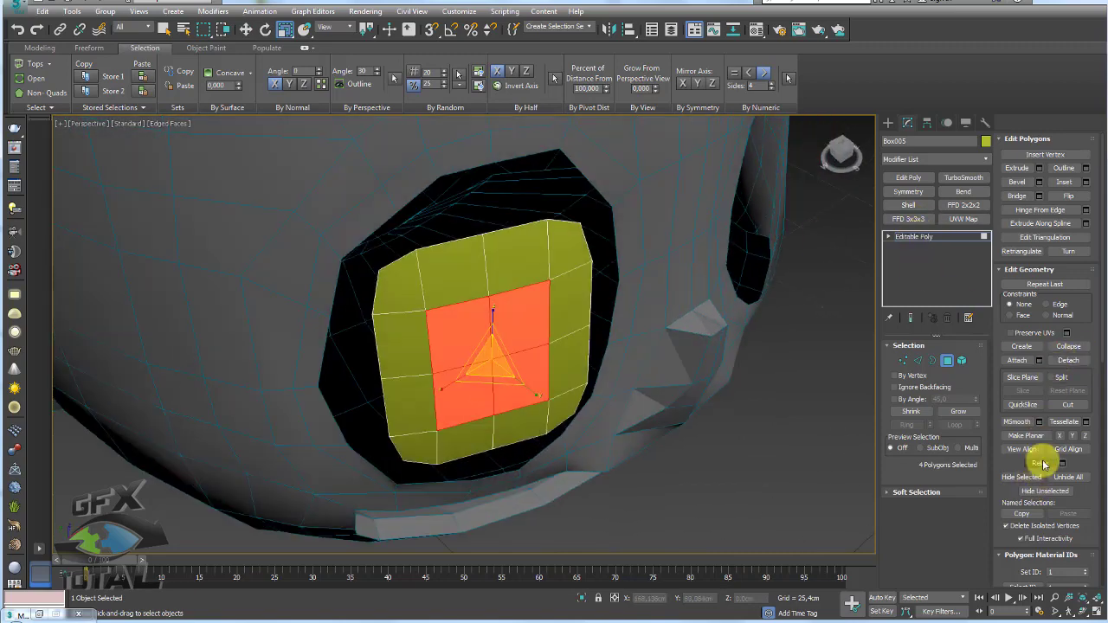
pyautogui.click(1043, 465)
# - Open the head's Edit Poly modifier, collapse Soft Selection, and attach the eye panel Box005
pyautogui.click(914, 237)
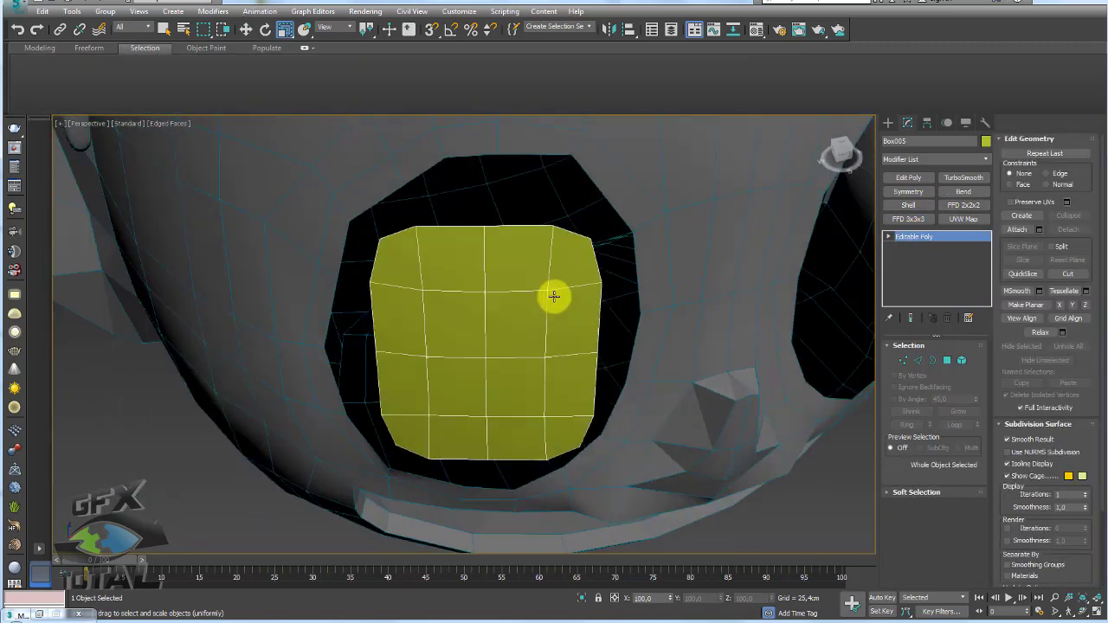
pyautogui.scroll(-5, 554, 297)
pyautogui.click(626, 250)
pyautogui.moveTo(636, 299)
pyautogui.keyDown('alt'); pyautogui.mouseDown(button='middle')
pyautogui.moveTo(581, 255)
pyautogui.moveTo(547, 288)
pyautogui.mouseUp(button='middle'); pyautogui.keyUp('alt')
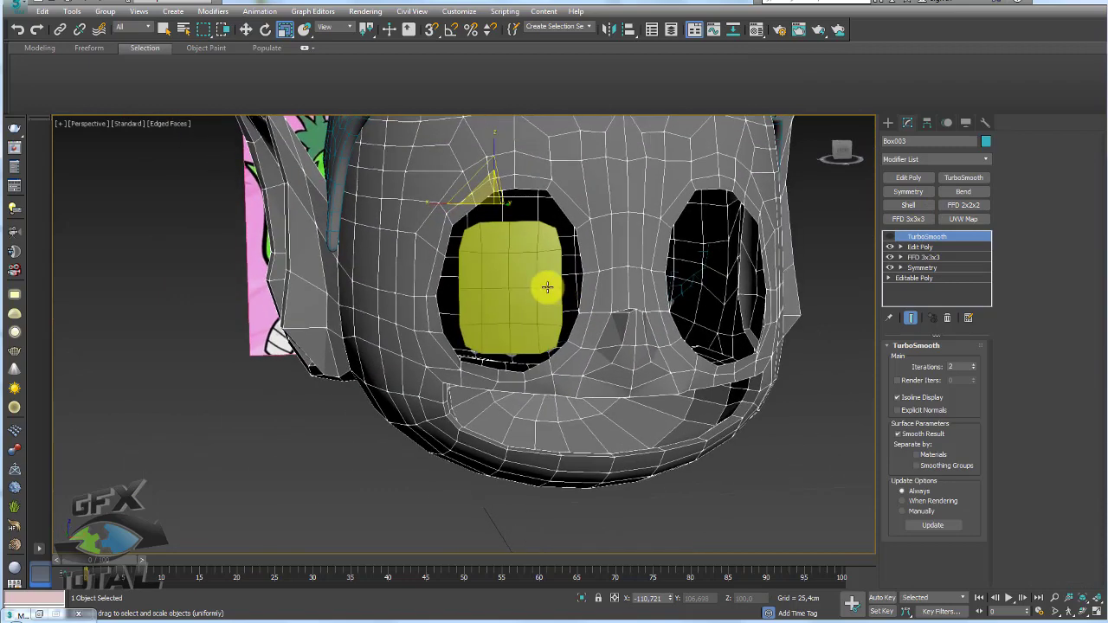
pyautogui.click(548, 288)
pyautogui.press('w')
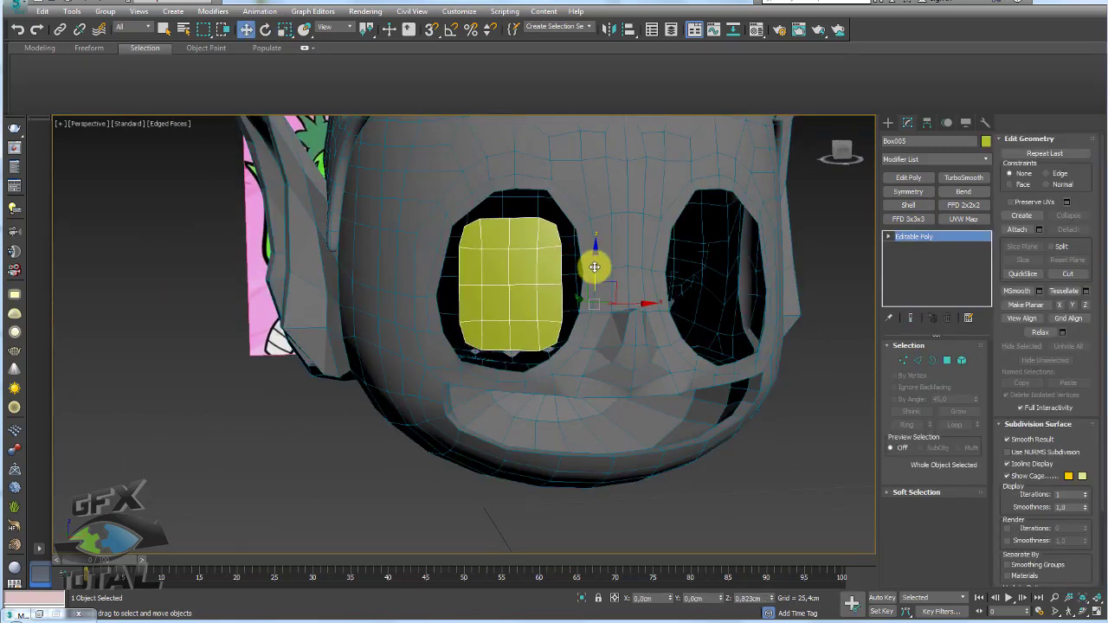
pyautogui.click(637, 212)
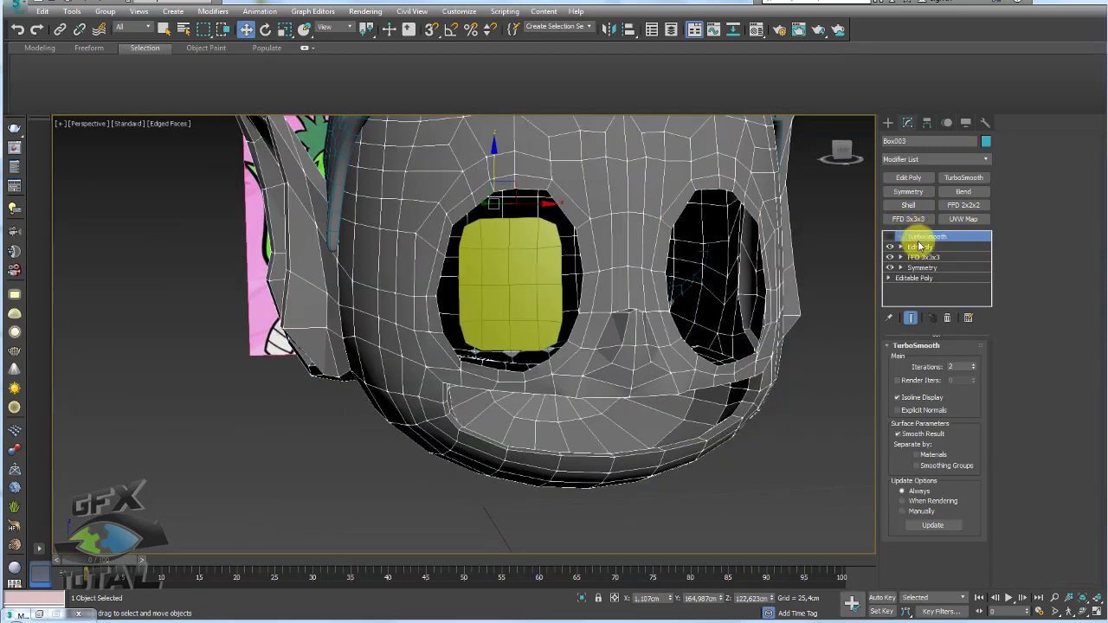
pyautogui.click(920, 247)
pyautogui.keyDown('alt'); pyautogui.moveTo(705, 321); pyautogui.dragTo(984, 198, button='middle'); pyautogui.keyUp('alt')
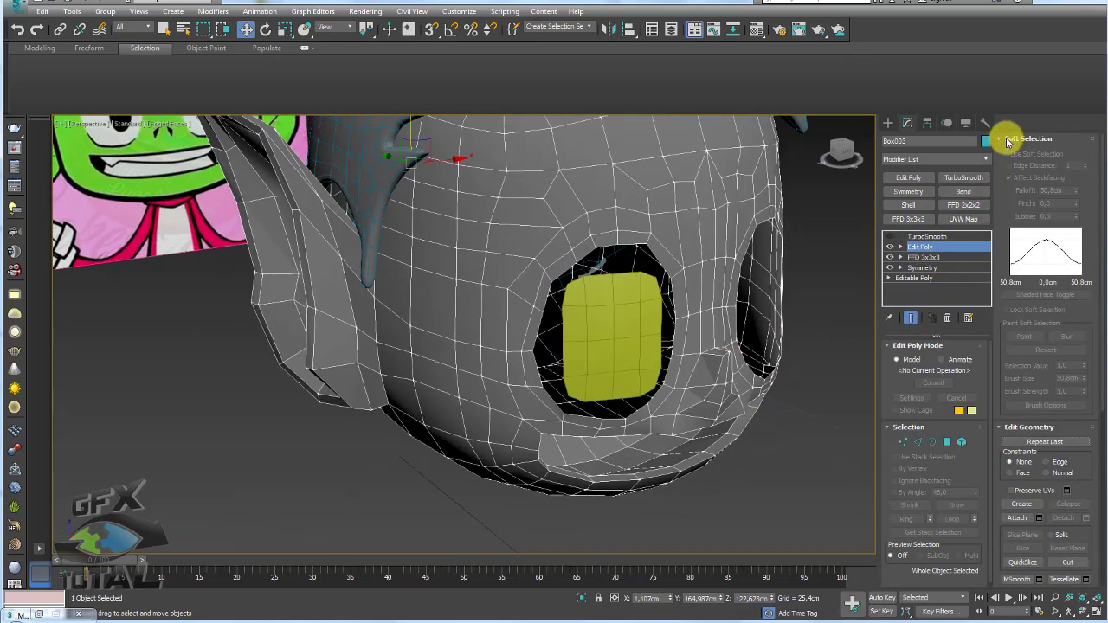
pyautogui.click(1008, 139)
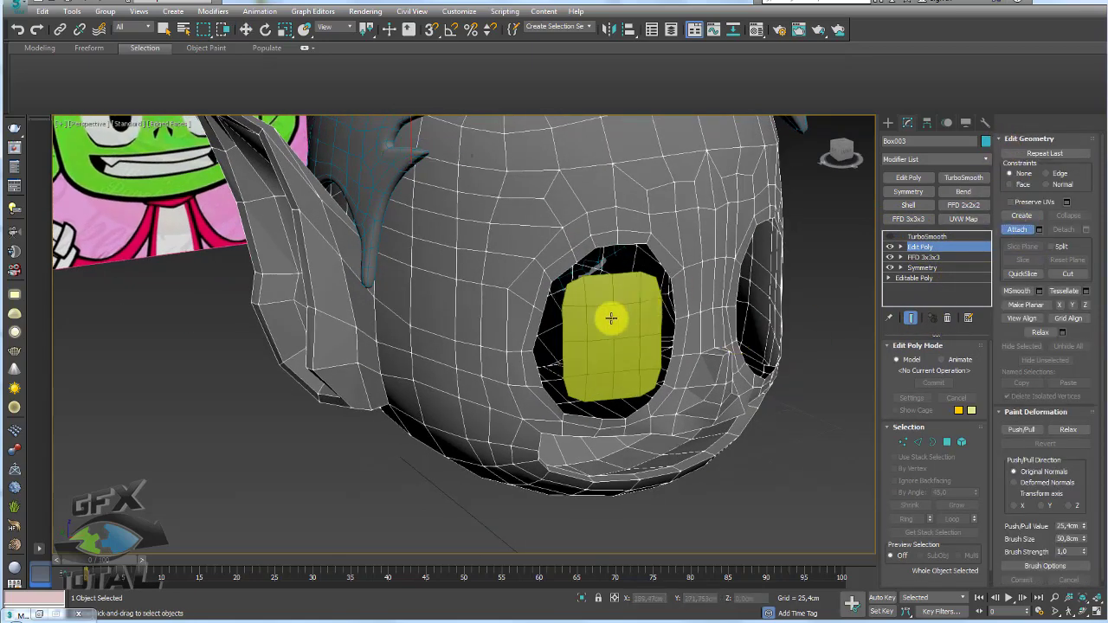
pyautogui.click(933, 442)
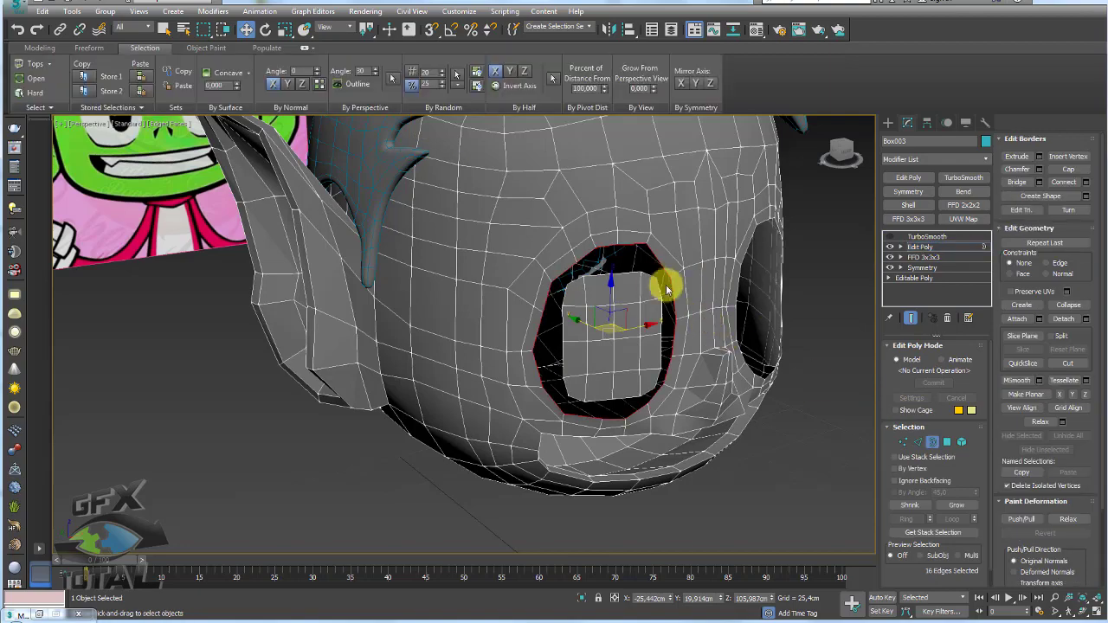
# - Select the panel's border and the eye-hole rim, then bridge them together
pyautogui.click(651, 277)
pyautogui.keyDown('ctrl'); pyautogui.click(660, 266); pyautogui.keyUp('ctrl')
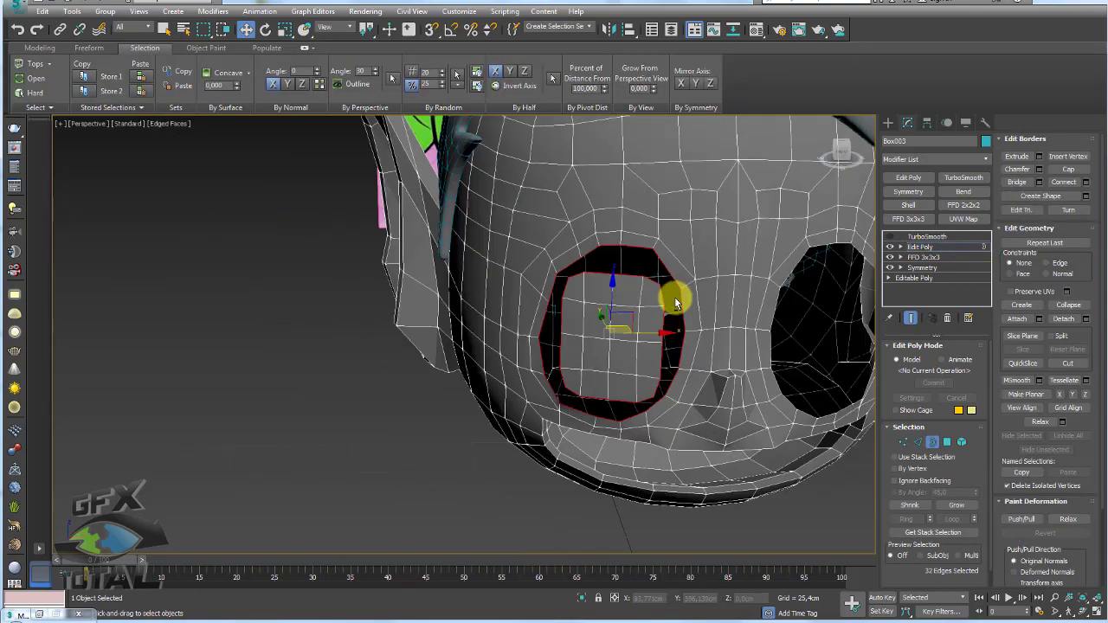
pyautogui.keyDown('alt'); pyautogui.moveTo(666, 277); pyautogui.dragTo(693, 302, button='middle'); pyautogui.keyUp('alt')
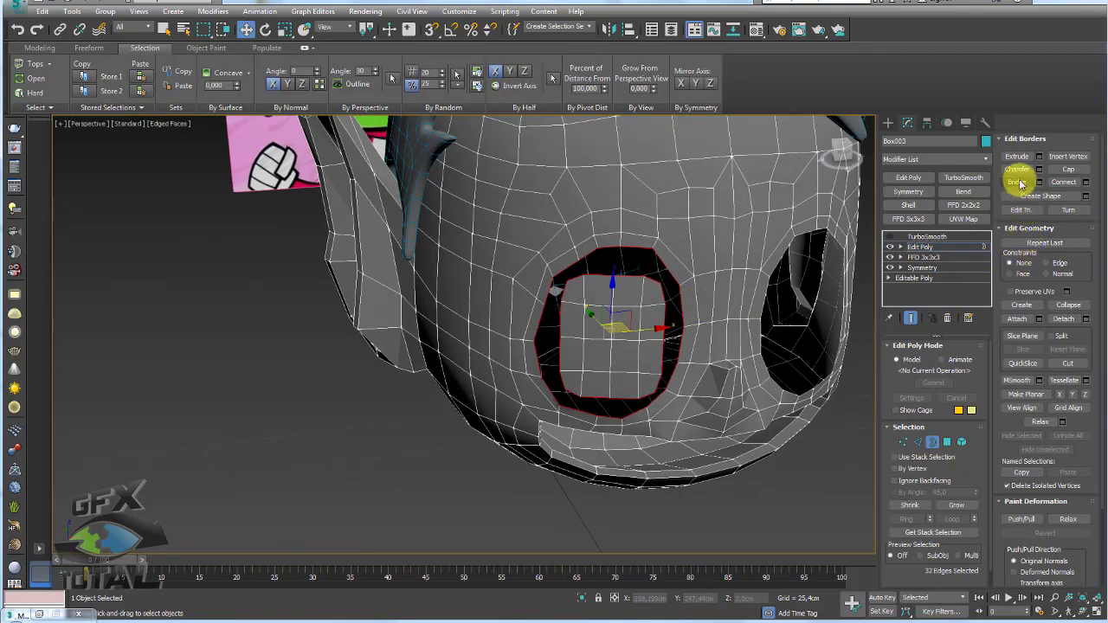
pyautogui.click(1021, 182)
pyautogui.moveTo(579, 324)
pyautogui.keyDown('alt'); pyautogui.mouseDown(button='middle')
pyautogui.moveTo(569, 260)
pyautogui.moveTo(620, 327)
pyautogui.mouseUp(button='middle'); pyautogui.keyUp('alt')
# - Enable the Edge constraint in vertex mode and slide a vertex upward near the bridged eye
pyautogui.click(907, 444)
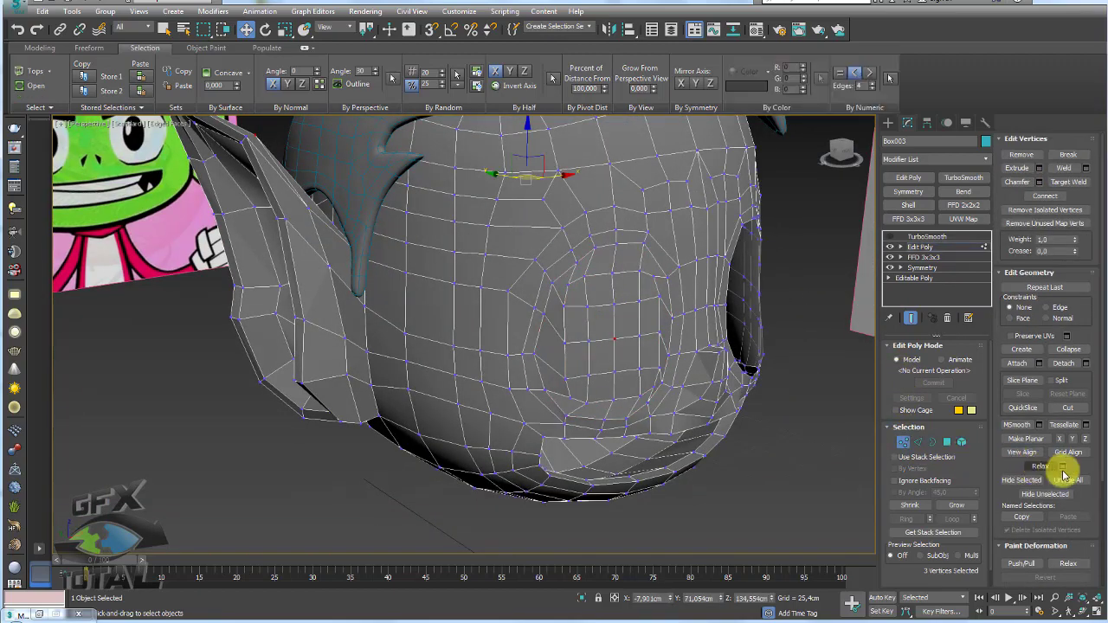
pyautogui.moveTo(1082, 469); pyautogui.dragTo(1082, 468)
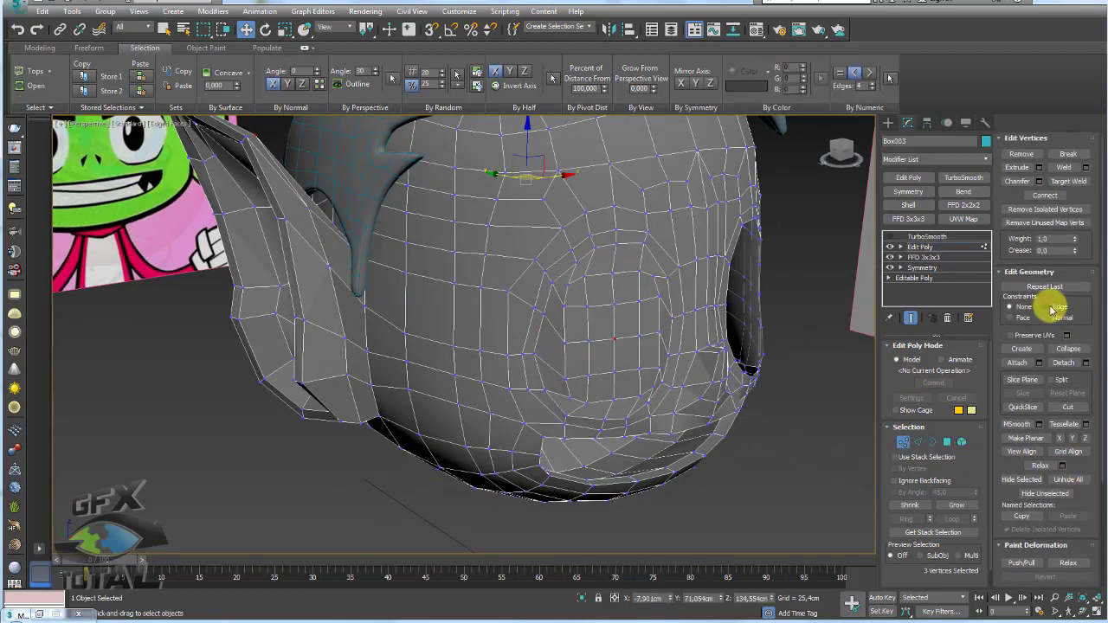
pyautogui.click(1050, 308)
pyautogui.scroll(2, 533, 364)
pyautogui.click(582, 381)
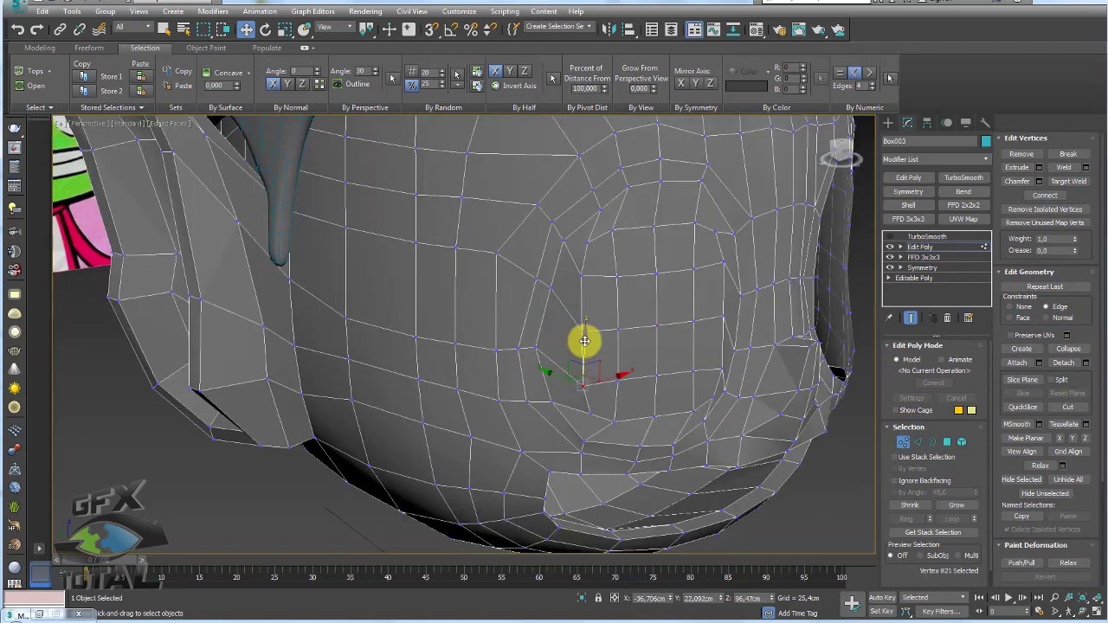
pyautogui.moveTo(584, 341)
pyautogui.mouseDown()
pyautogui.moveTo(583, 244)
pyautogui.moveTo(651, 222)
pyautogui.mouseUp()
# - Slide more eye-area vertices to round the socket, then deselect and exit vertex mode
pyautogui.moveTo(651, 223)
pyautogui.keyDown('alt'); pyautogui.mouseDown(button='middle')
pyautogui.moveTo(735, 384)
pyautogui.moveTo(656, 425)
pyautogui.moveTo(593, 419)
pyautogui.mouseUp(button='middle'); pyautogui.keyUp('alt')
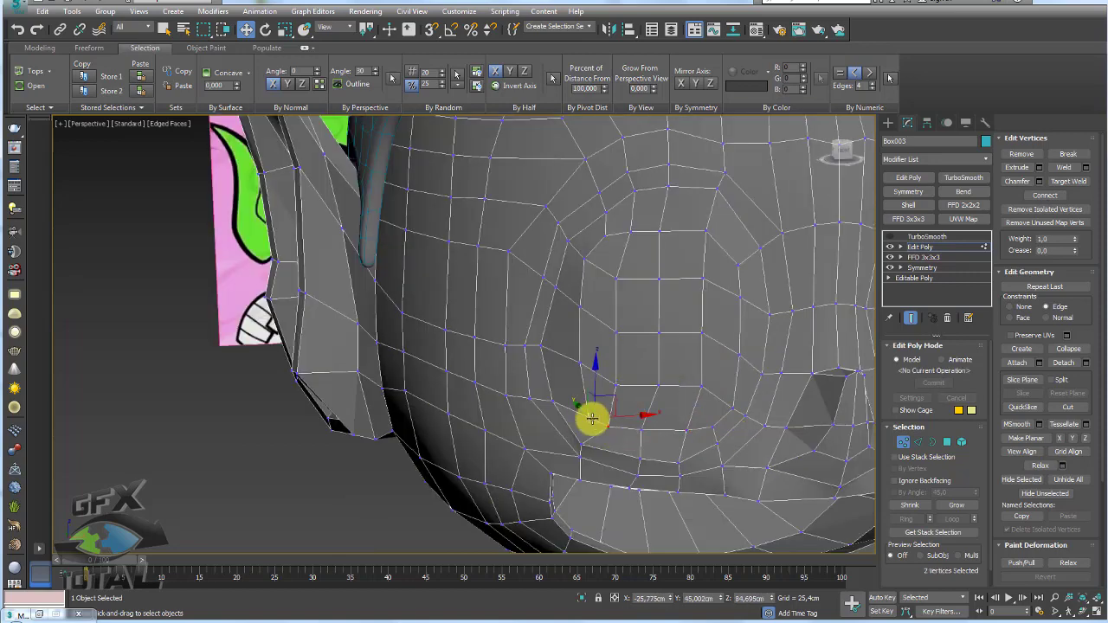
pyautogui.moveTo(592, 420); pyautogui.dragTo(643, 396)
pyautogui.keyDown('alt'); pyautogui.moveTo(643, 396); pyautogui.dragTo(507, 346, button='middle'); pyautogui.keyUp('alt')
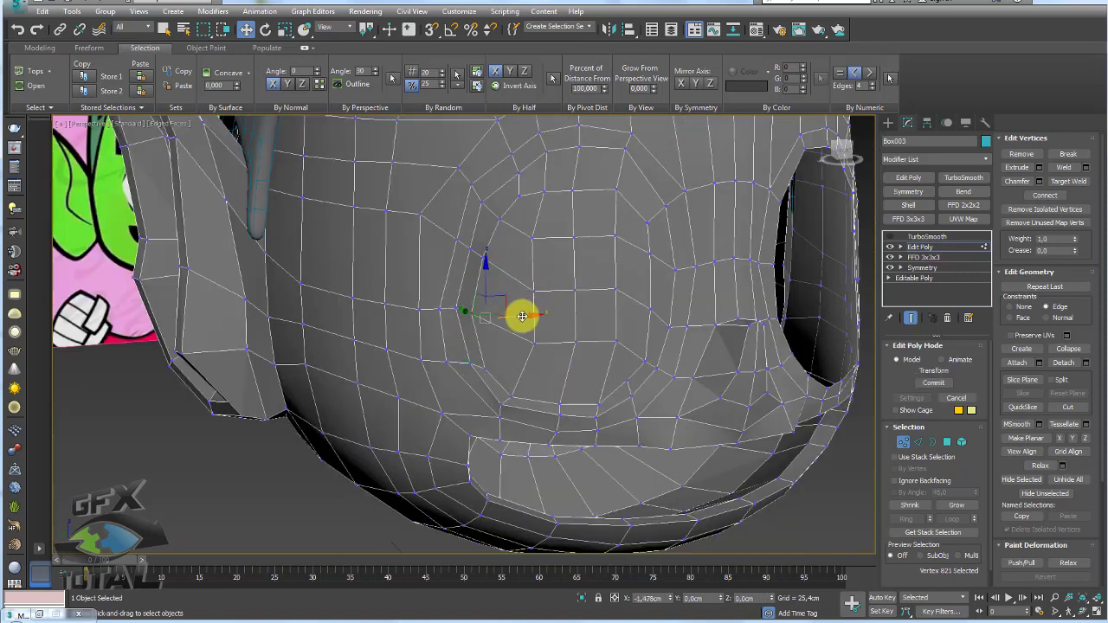
pyautogui.moveTo(522, 316)
pyautogui.mouseDown()
pyautogui.moveTo(576, 148)
pyautogui.moveTo(532, 285)
pyautogui.mouseUp()
pyautogui.keyDown('alt'); pyautogui.moveTo(532, 285); pyautogui.dragTo(658, 309, button='middle'); pyautogui.keyUp('alt')
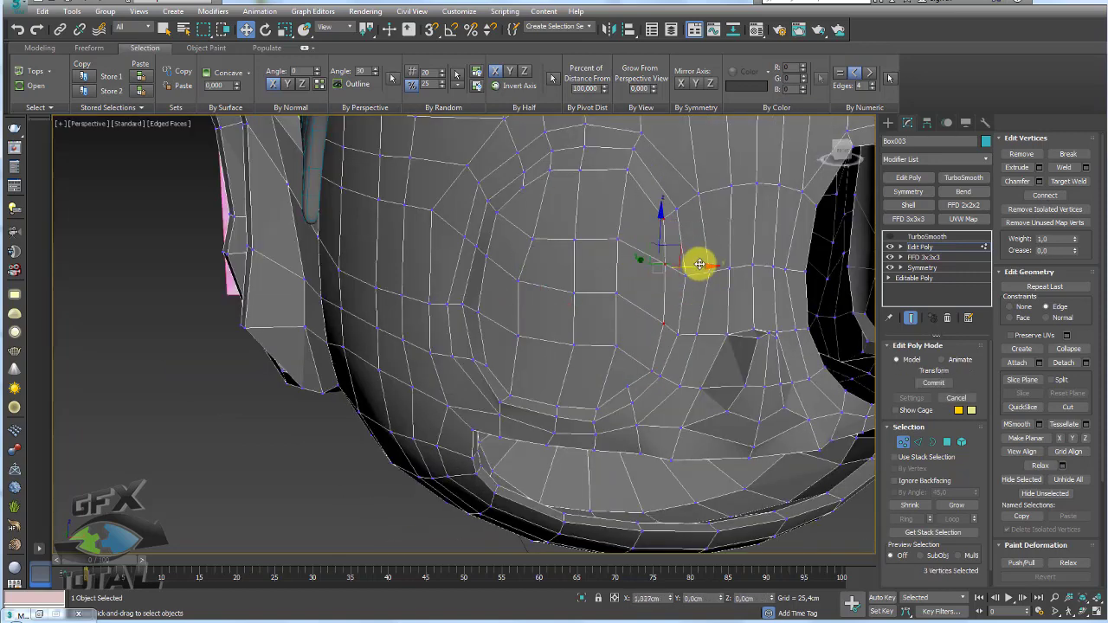
pyautogui.moveTo(699, 264); pyautogui.dragTo(598, 344)
pyautogui.keyDown('alt'); pyautogui.moveTo(599, 344); pyautogui.dragTo(620, 230, button='middle'); pyautogui.keyUp('alt')
pyautogui.click(511, 240)
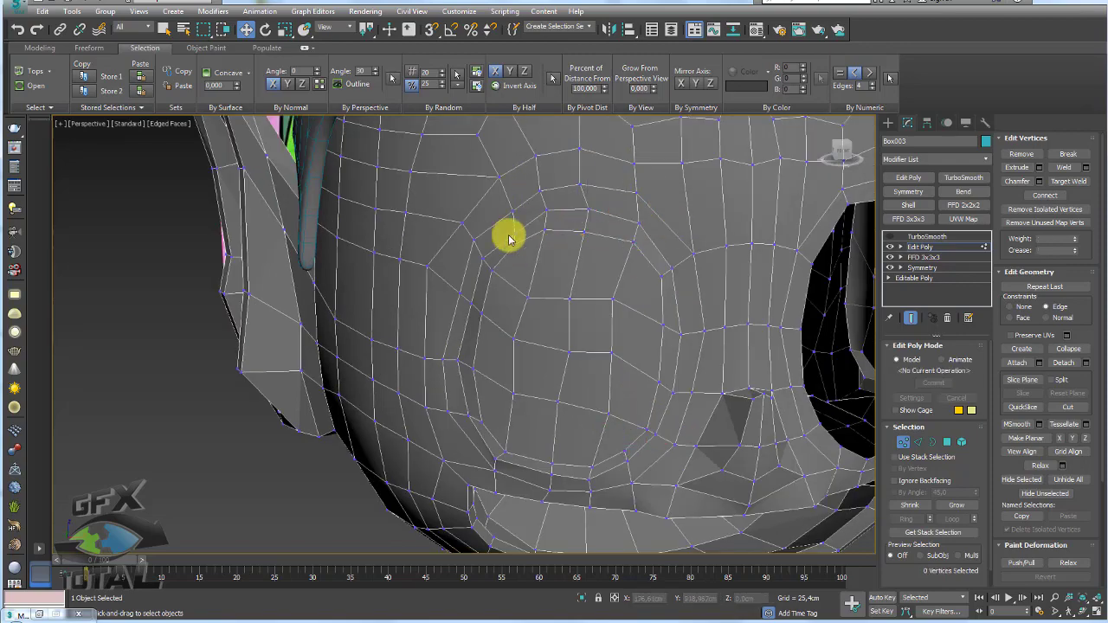
pyautogui.scroll(-2, 508, 314)
pyautogui.scroll(-4, 508, 314)
pyautogui.click(919, 247)
# - Mirror the head with a Symmetry modifier and keep TurboSmooth on top
pyautogui.scroll(1, 817, 282)
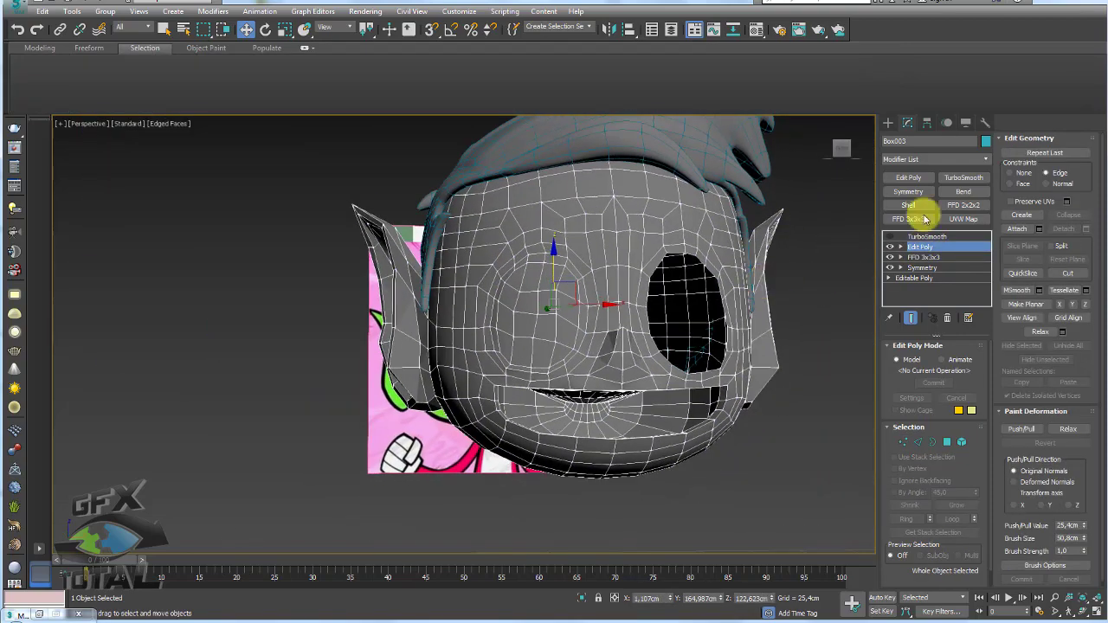
pyautogui.click(907, 192)
pyautogui.moveTo(676, 324)
pyautogui.keyDown('alt'); pyautogui.mouseDown(button='middle')
pyautogui.moveTo(641, 329)
pyautogui.moveTo(661, 346)
pyautogui.moveTo(615, 359)
pyautogui.mouseUp(button='middle'); pyautogui.keyUp('alt')
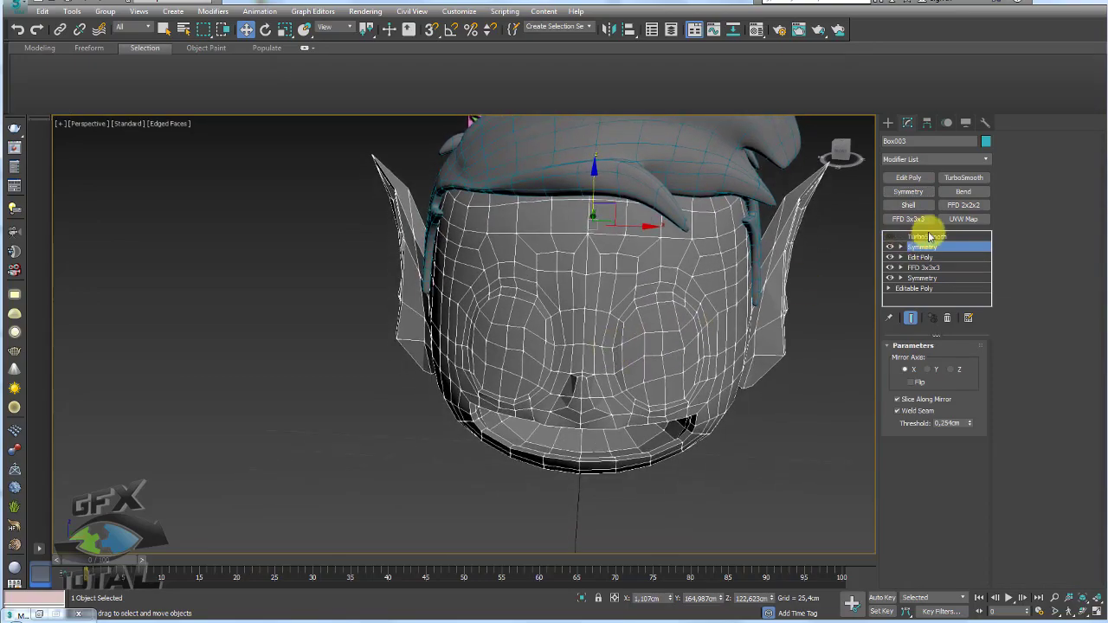
pyautogui.moveTo(929, 237); pyautogui.dragTo(878, 232)
pyautogui.moveTo(780, 329)
pyautogui.keyDown('alt'); pyautogui.mouseDown(button='middle')
pyautogui.moveTo(653, 347)
pyautogui.moveTo(720, 263)
pyautogui.moveTo(725, 329)
pyautogui.moveTo(517, 341)
pyautogui.moveTo(594, 389)
pyautogui.moveTo(564, 396)
pyautogui.moveTo(438, 383)
pyautogui.moveTo(495, 389)
pyautogui.moveTo(507, 403)
pyautogui.moveTo(477, 386)
pyautogui.mouseUp(button='middle'); pyautogui.keyUp('alt')
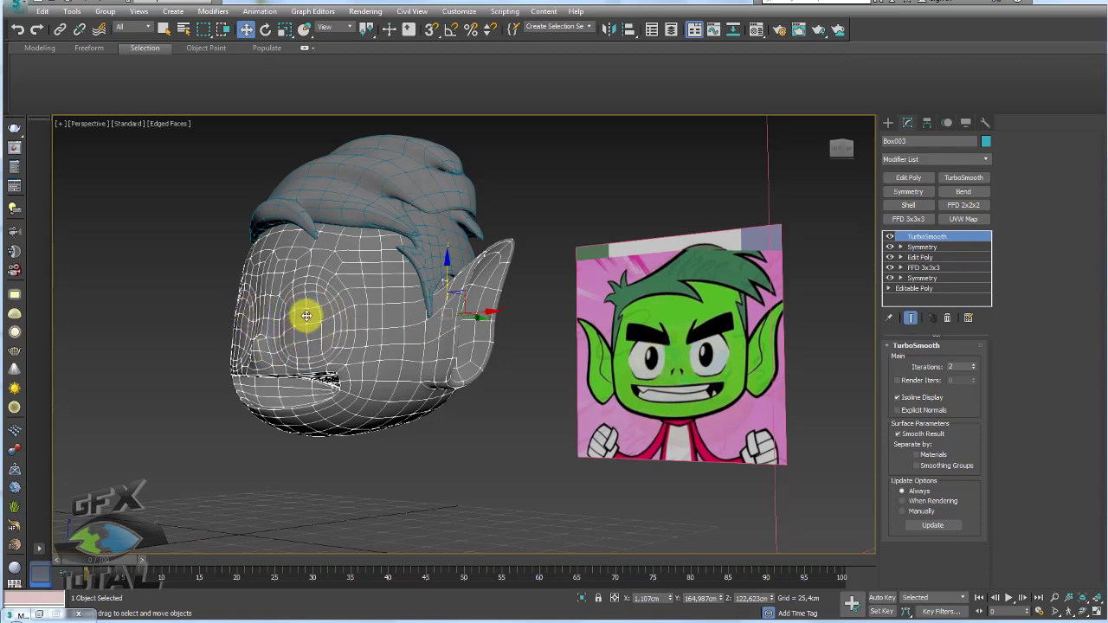
pyautogui.moveTo(631, 371)
pyautogui.keyDown('alt'); pyautogui.mouseDown(button='middle')
pyautogui.moveTo(693, 394)
pyautogui.moveTo(621, 323)
pyautogui.mouseUp(button='middle'); pyautogui.keyUp('alt')
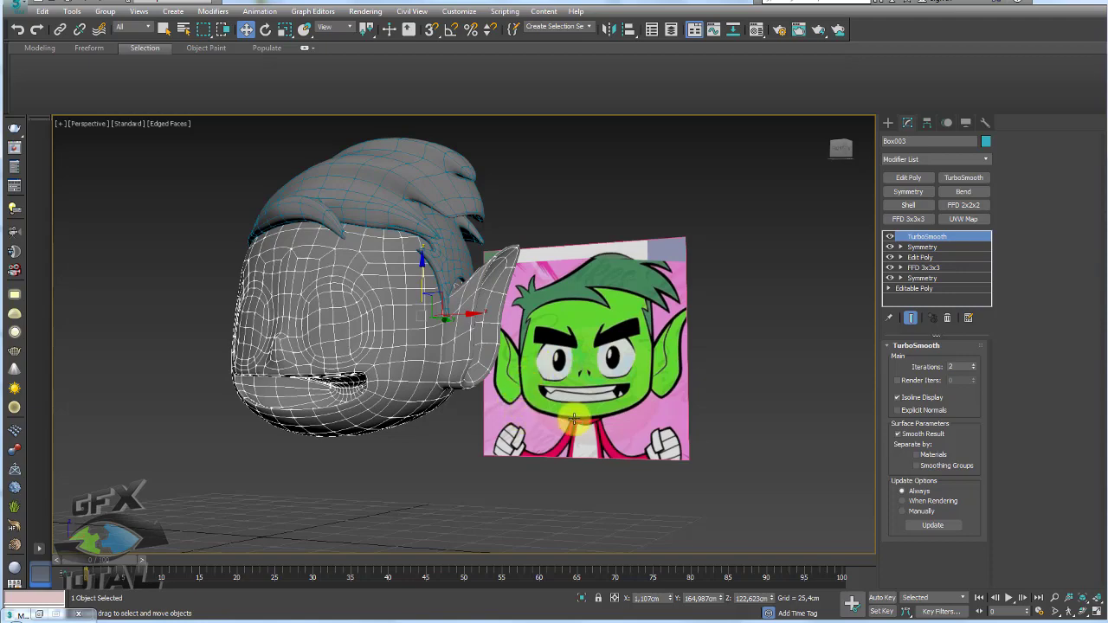
pyautogui.moveTo(520, 398)
pyautogui.keyDown('alt'); pyautogui.mouseDown(button='middle')
pyautogui.moveTo(551, 408)
pyautogui.moveTo(552, 476)
pyautogui.mouseUp(button='middle'); pyautogui.keyUp('alt')
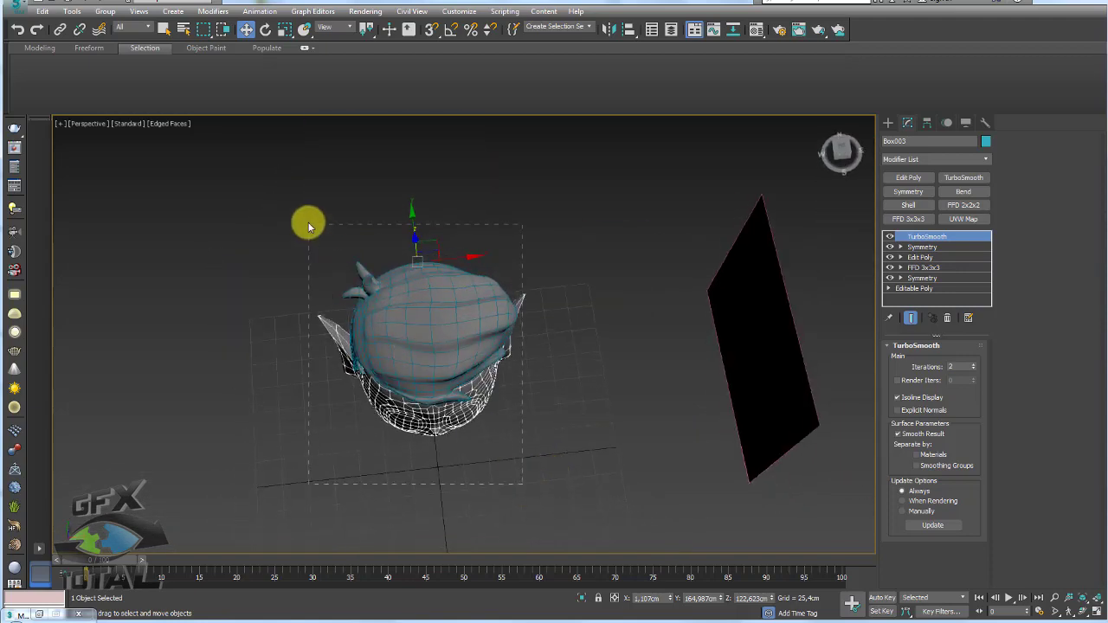
# - Hide the head and hair so only the reference images remain
pyautogui.moveTo(309, 226); pyautogui.dragTo(471, 325)
pyautogui.rightClick(472, 324)
pyautogui.click(508, 283)
# - In the Front view, draw a plane over the character's mouth
pyautogui.press('f')
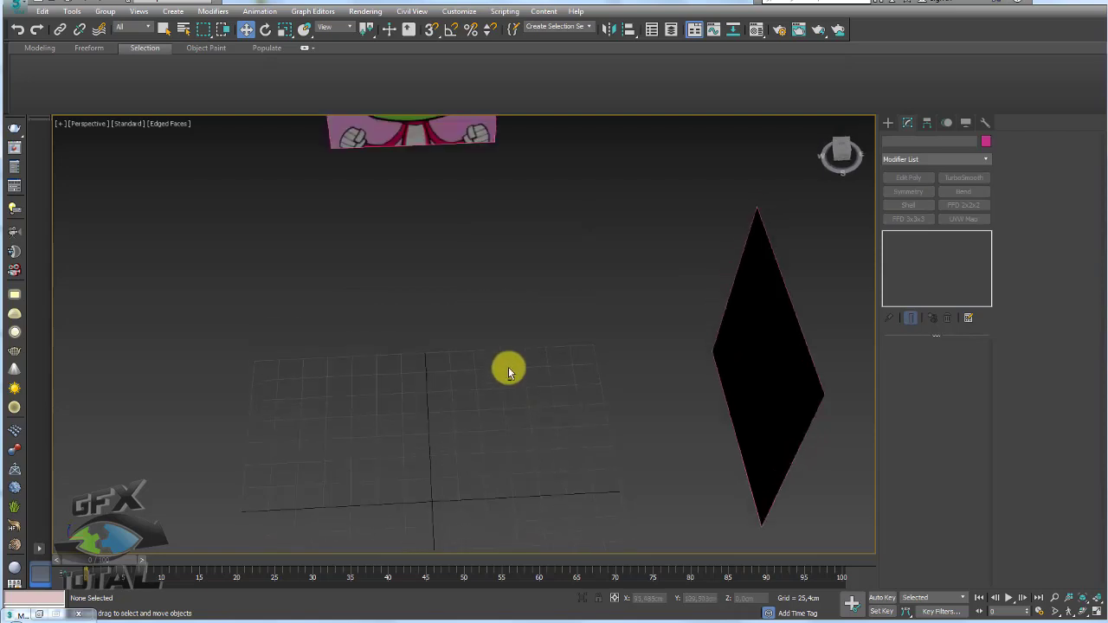
pyautogui.scroll(5, 501, 344)
pyautogui.moveTo(577, 347); pyautogui.dragTo(490, 255, button='middle')
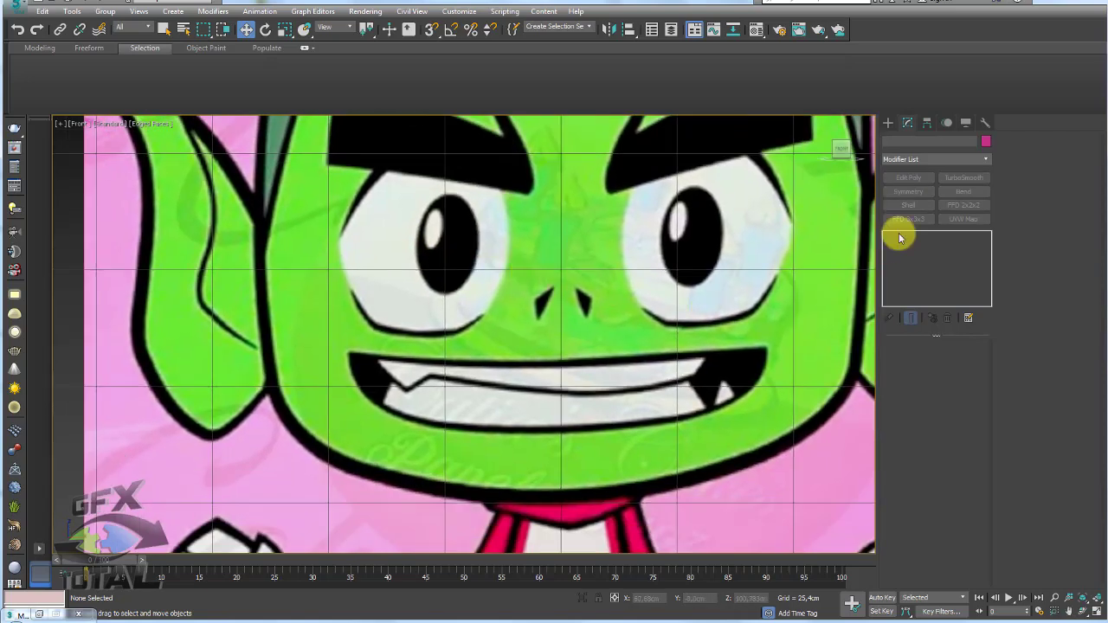
pyautogui.click(889, 123)
pyautogui.click(957, 249)
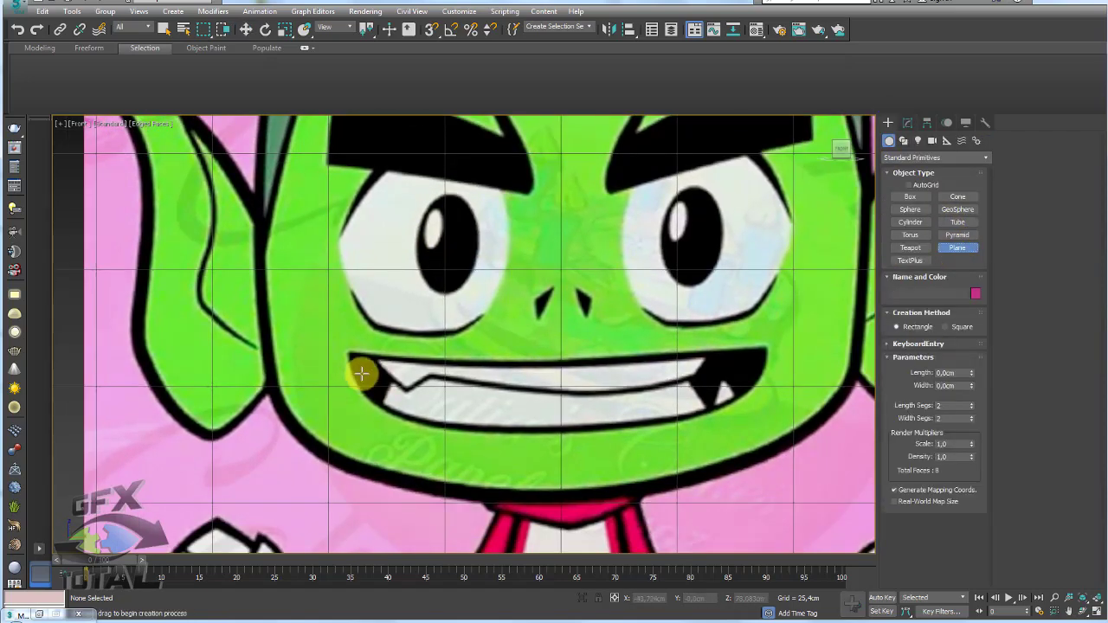
pyautogui.moveTo(374, 358)
pyautogui.mouseDown()
pyautogui.moveTo(712, 398)
pyautogui.moveTo(714, 427)
pyautogui.mouseUp()
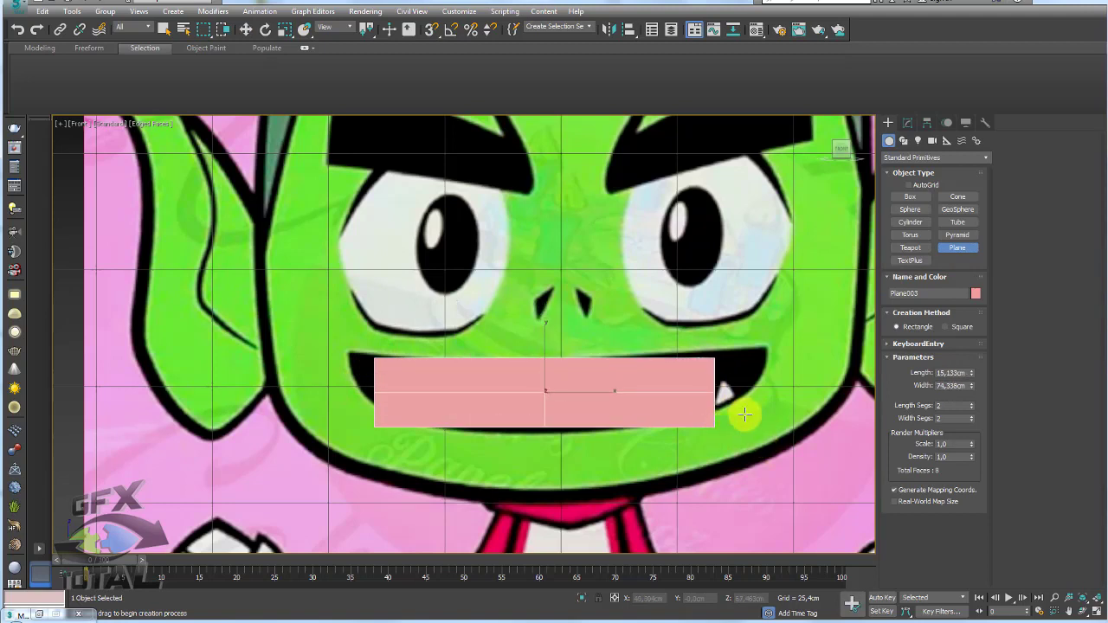
pyautogui.press('w')
# - Make the plane see-through and size it to about 23.45 × 77.88 cm over the mouth
pyautogui.click(909, 126)
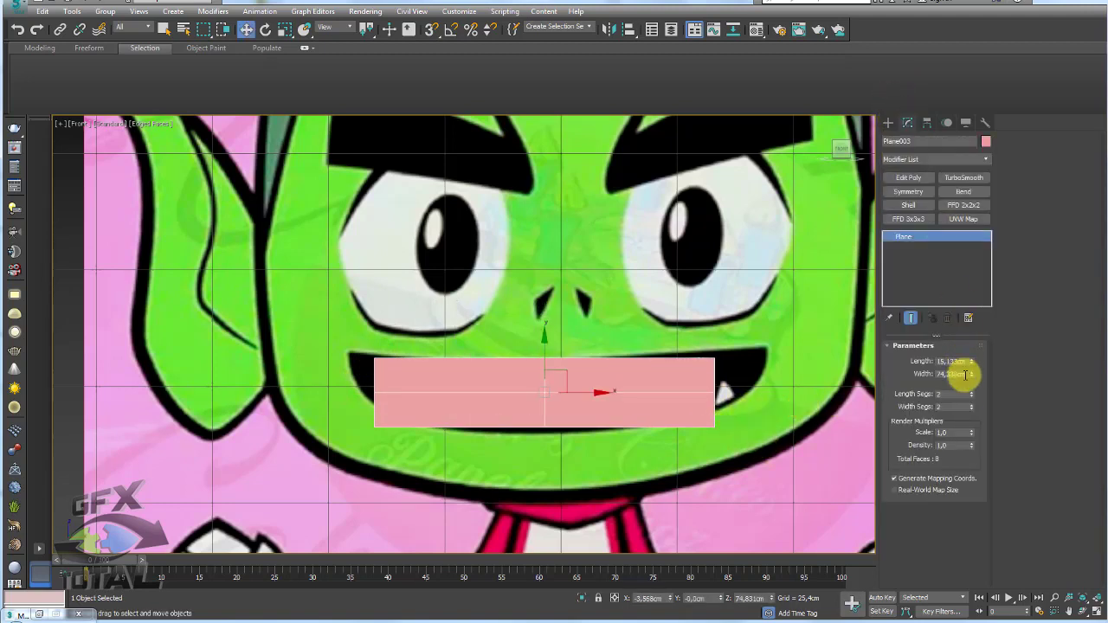
pyautogui.moveTo(591, 390); pyautogui.dragTo(561, 345, button='middle')
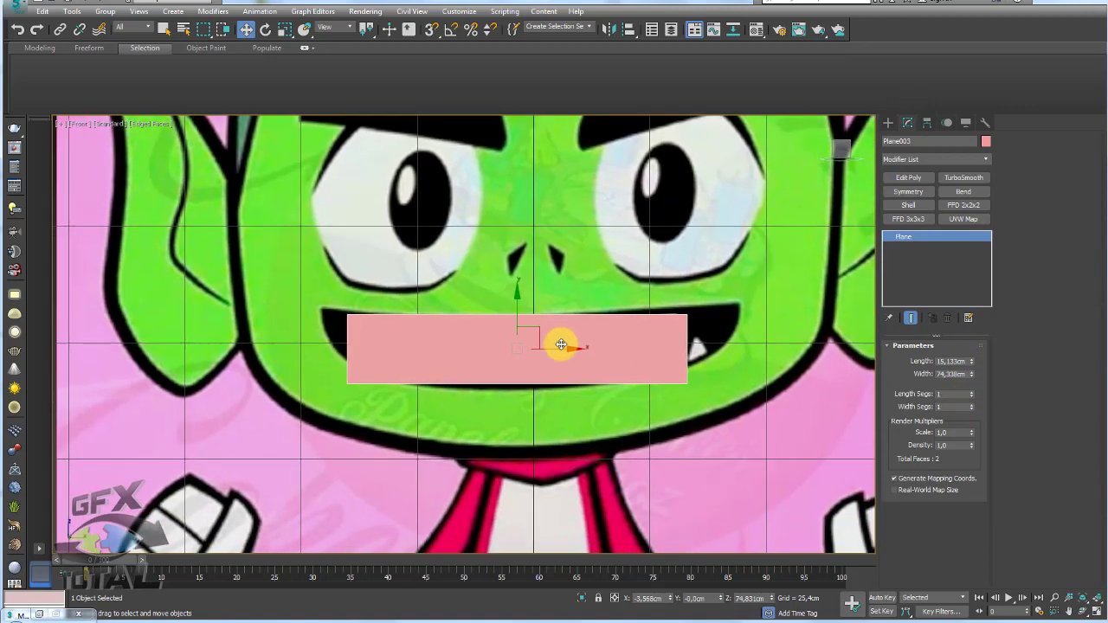
pyautogui.hotkey('alt', 'x')
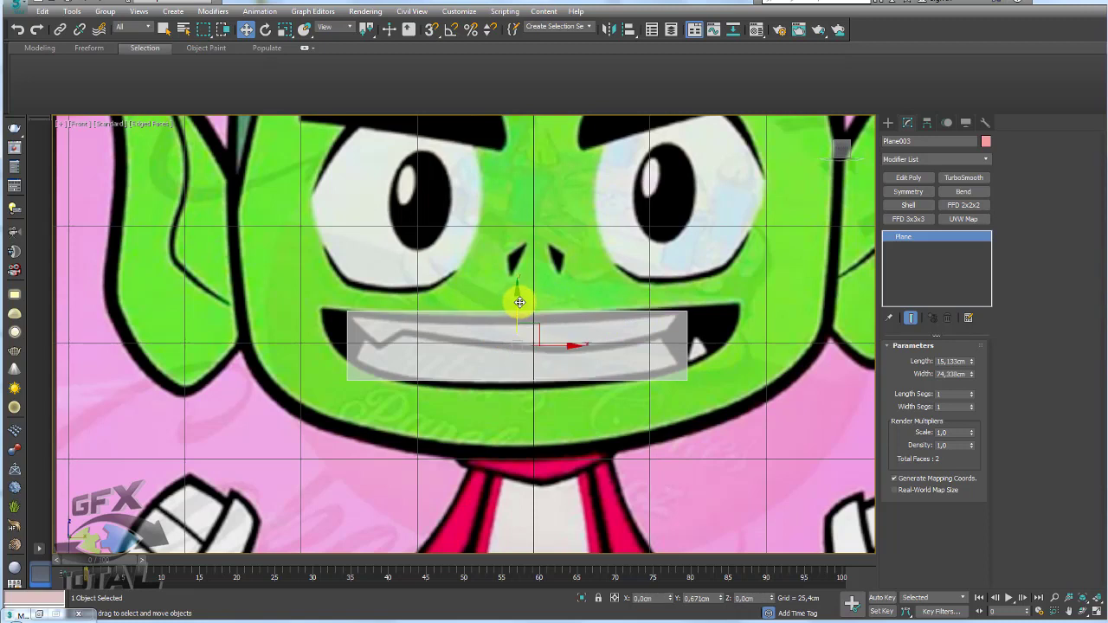
pyautogui.moveTo(972, 373)
pyautogui.mouseDown()
pyautogui.moveTo(972, 346)
pyautogui.moveTo(976, 380)
pyautogui.mouseUp()
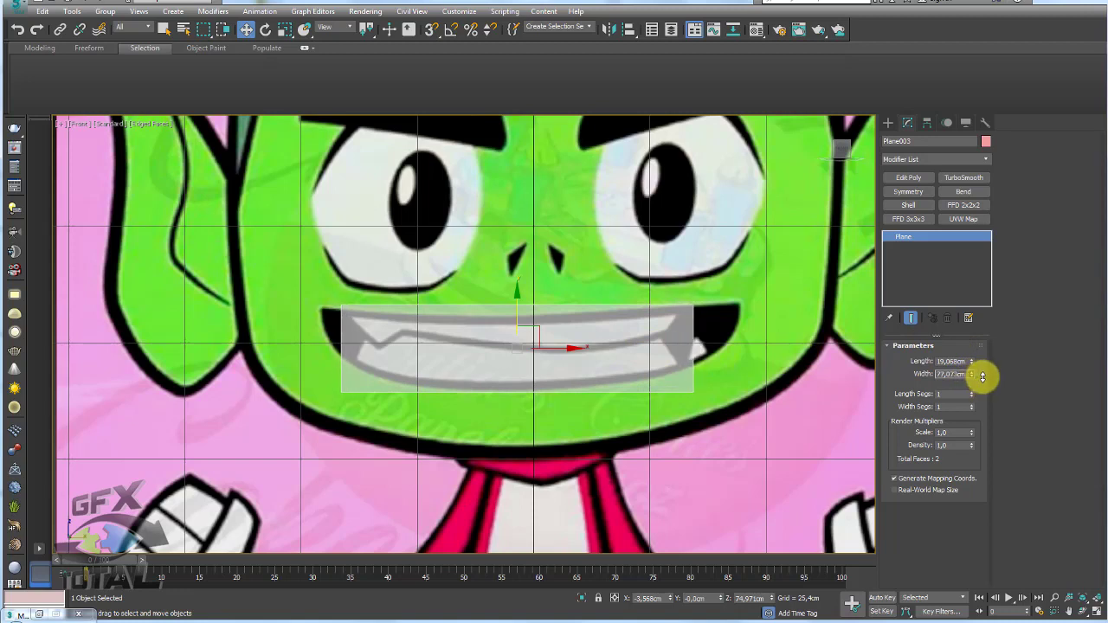
pyautogui.click(582, 346)
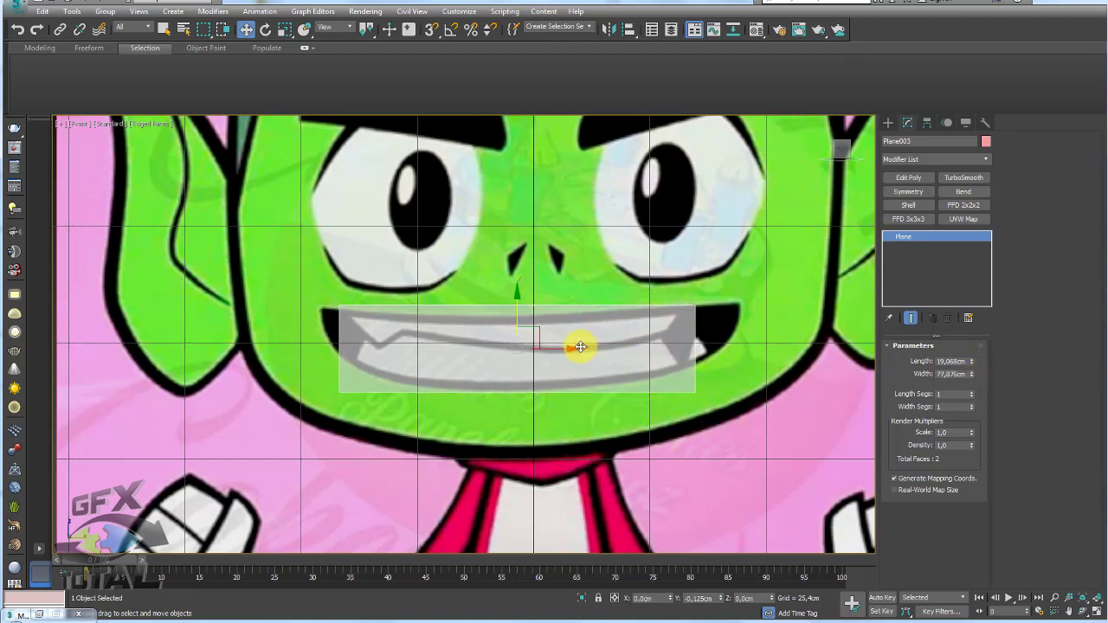
pyautogui.moveTo(580, 347); pyautogui.dragTo(665, 355)
pyautogui.moveTo(971, 364); pyautogui.dragTo(974, 349)
pyautogui.scroll(1, 467, 349)
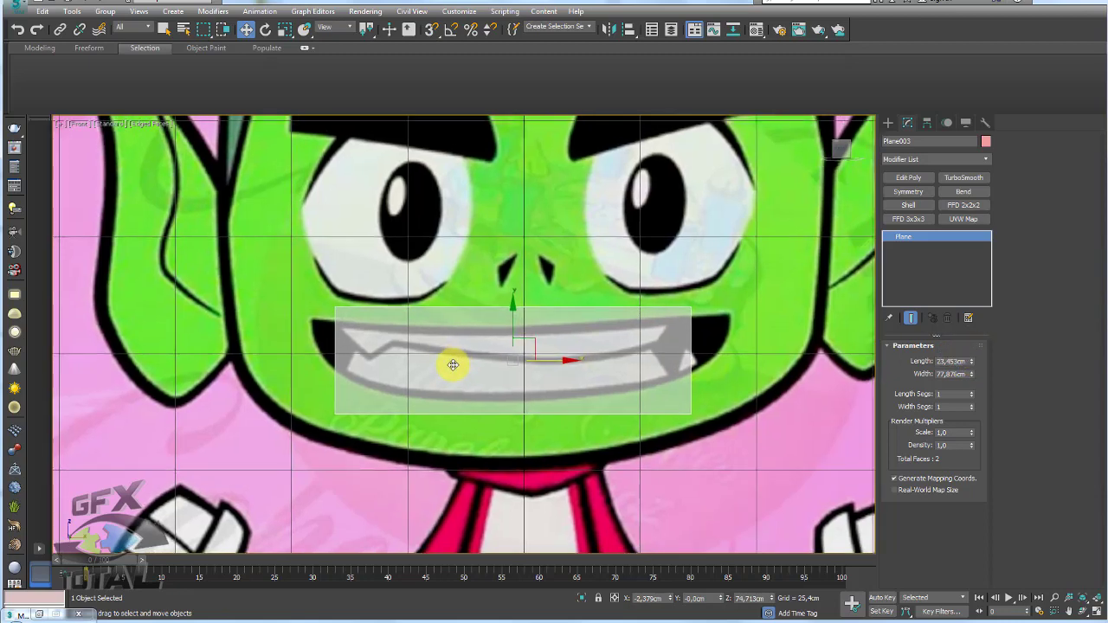
pyautogui.scroll(1, 453, 367)
pyautogui.scroll(2, 546, 361)
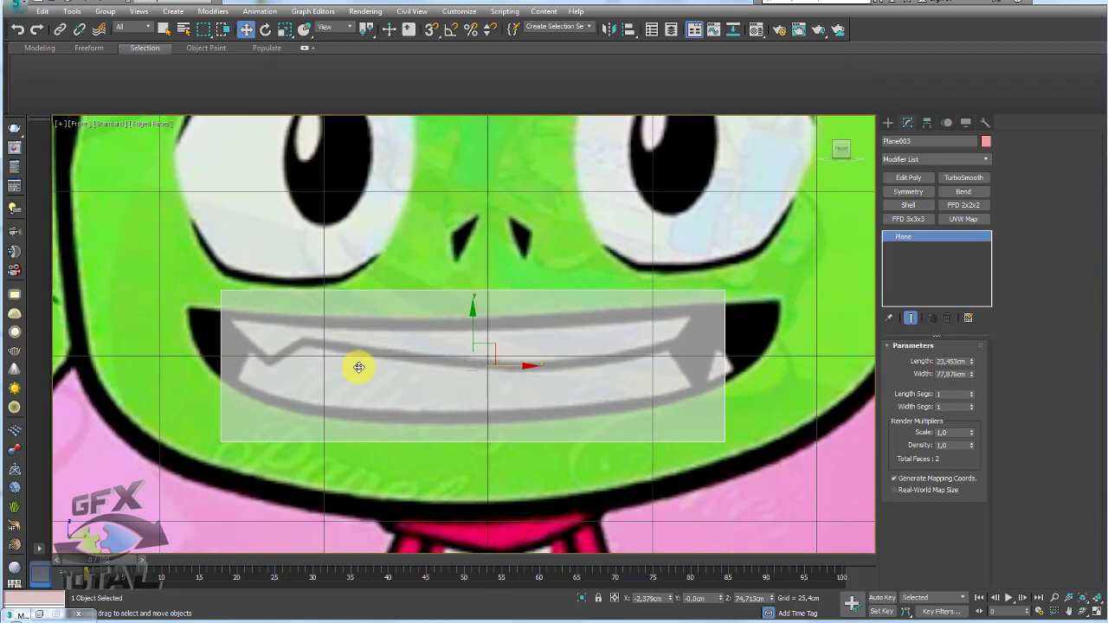
pyautogui.scroll(-2, 340, 360)
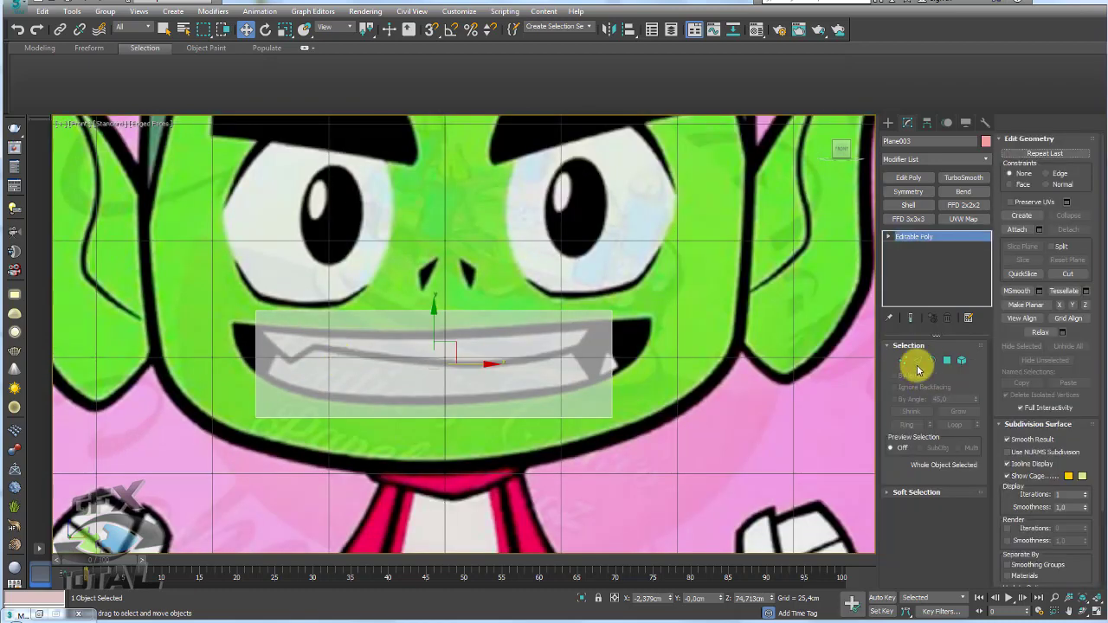
# - Raise the plane's bottom edge up to the upper teeth line
pyautogui.click(918, 362)
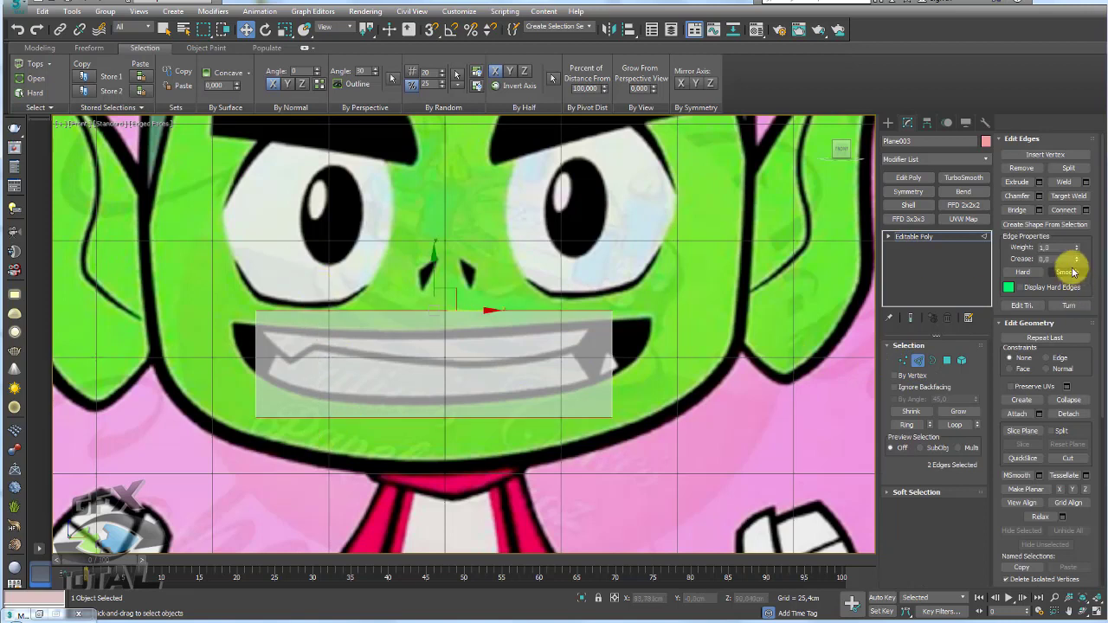
pyautogui.click(436, 364)
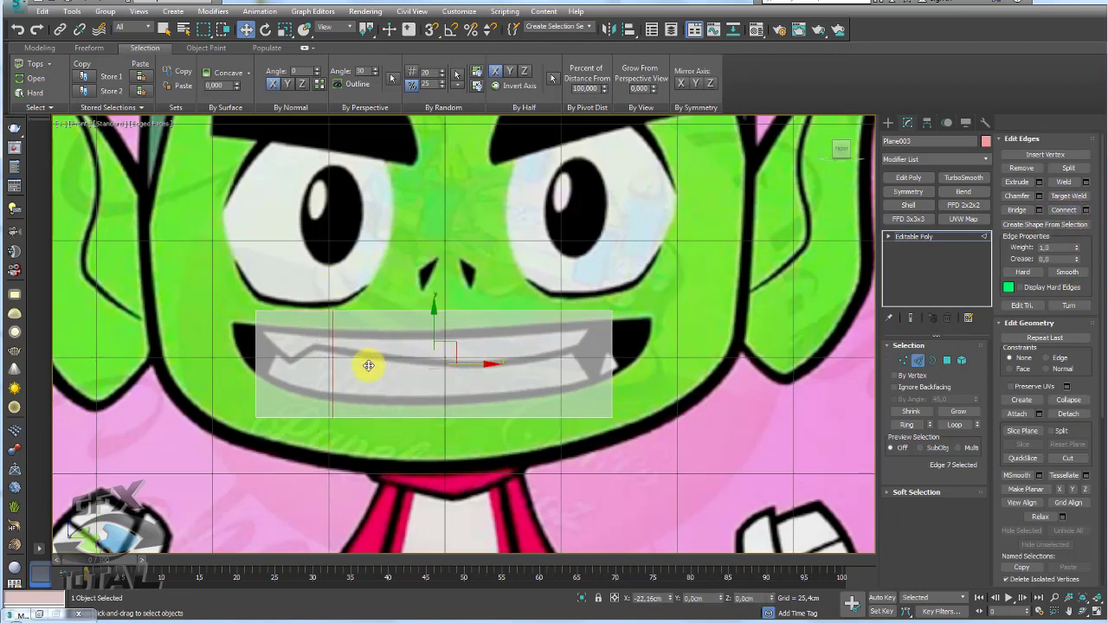
pyautogui.click(287, 364)
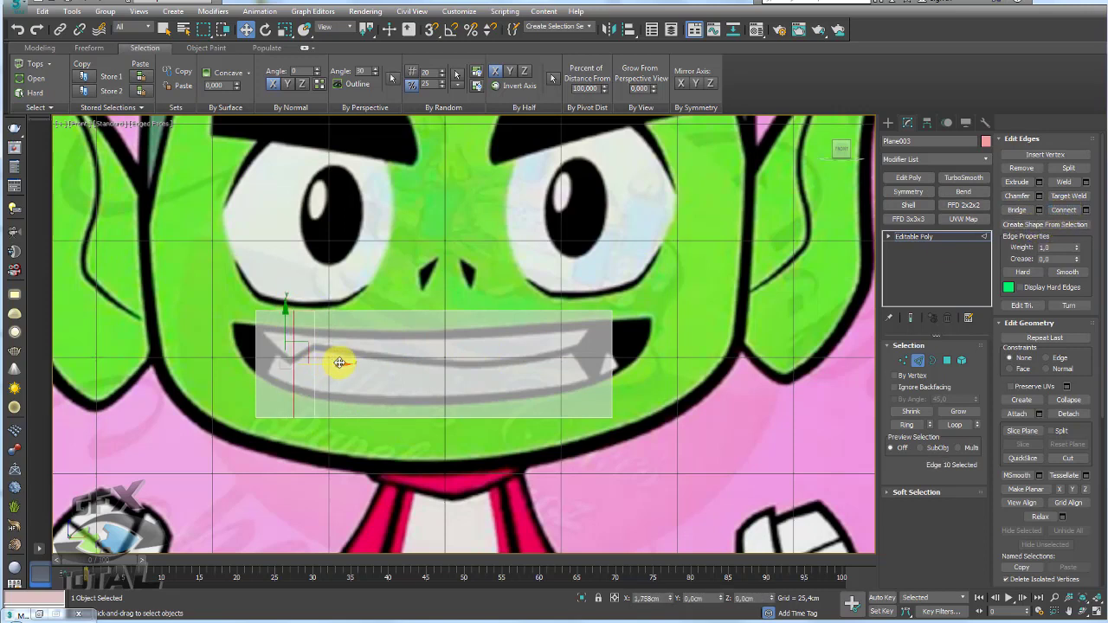
pyautogui.click(454, 416)
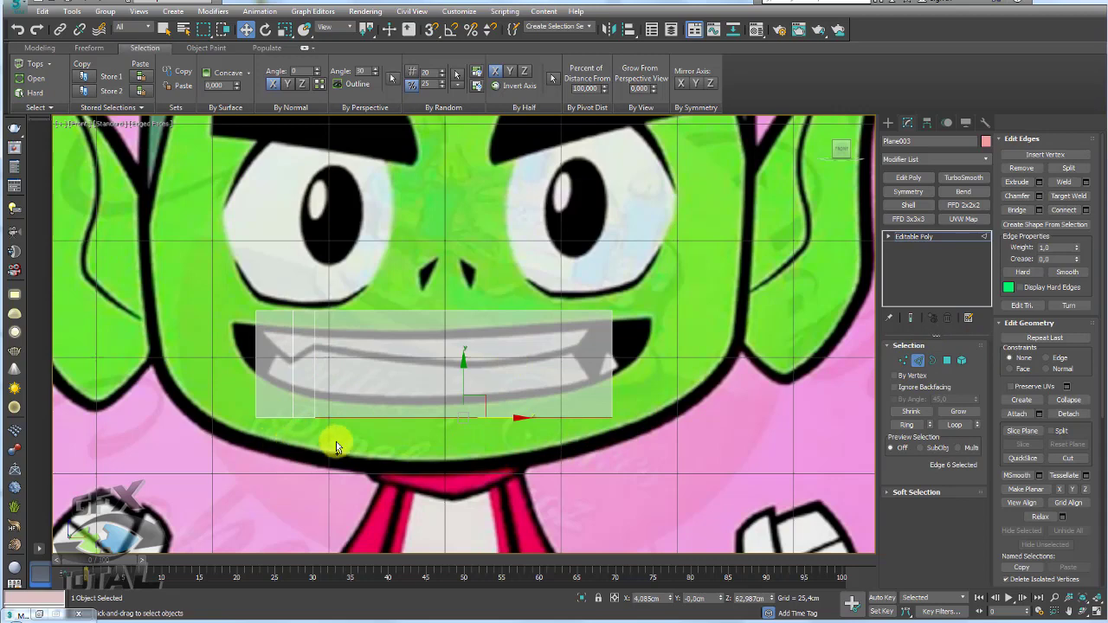
pyautogui.moveTo(463, 369); pyautogui.dragTo(468, 307)
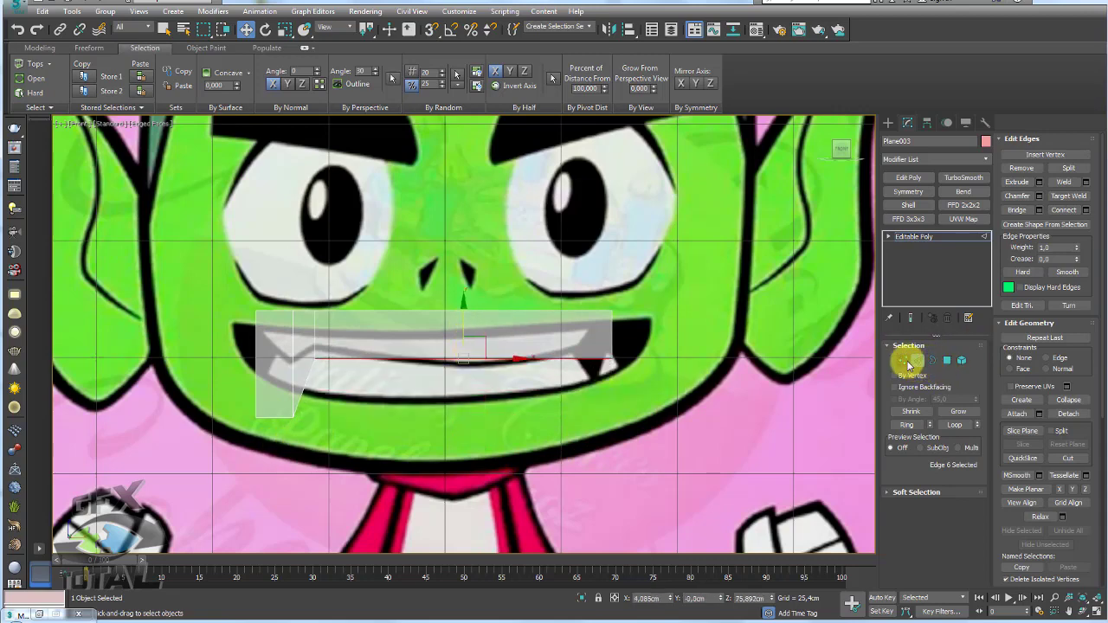
# - Move the plane's lower vertices to trace the upper teeth outline
pyautogui.click(903, 360)
pyautogui.click(259, 418)
pyautogui.moveTo(261, 391); pyautogui.dragTo(262, 303)
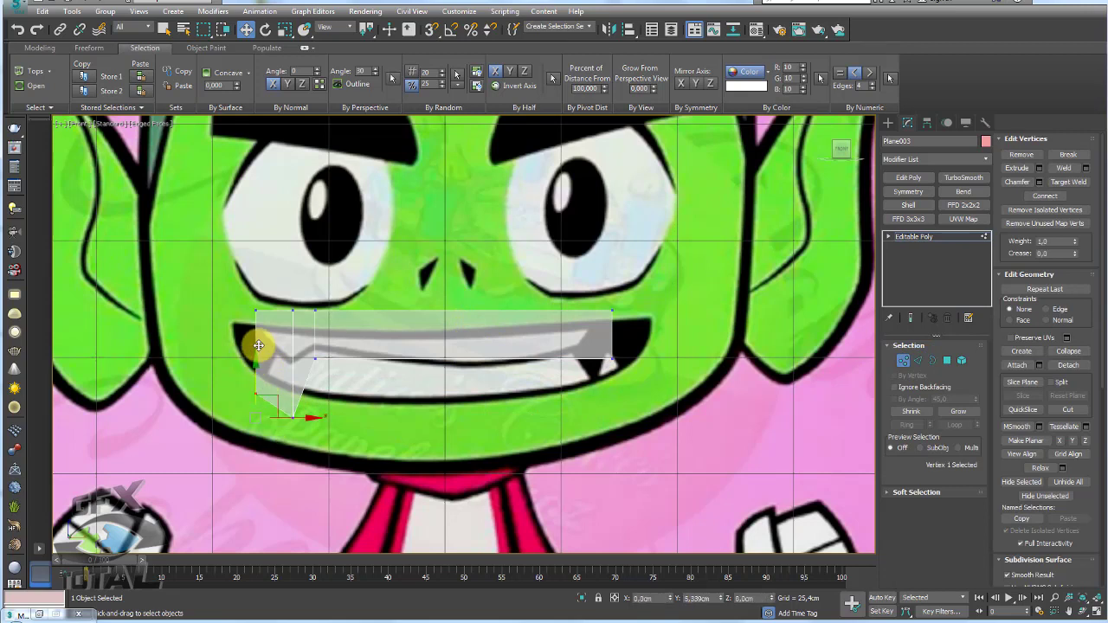
pyautogui.moveTo(297, 420)
pyautogui.mouseDown()
pyautogui.moveTo(289, 342)
pyautogui.moveTo(340, 356)
pyautogui.moveTo(313, 349)
pyautogui.mouseUp()
pyautogui.click(612, 358)
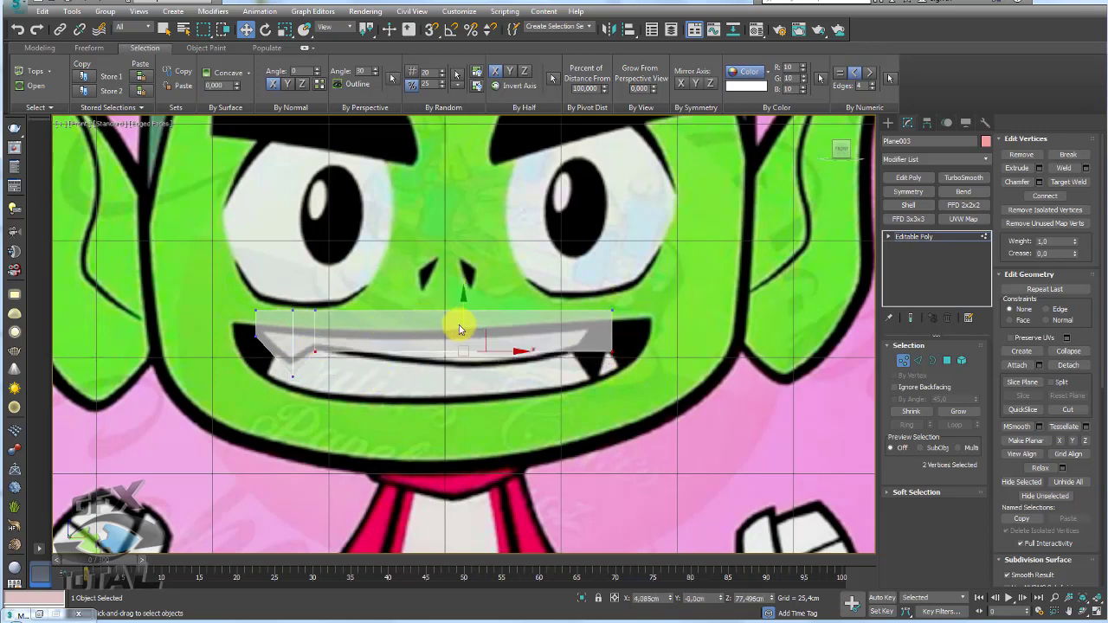
pyautogui.keyDown('ctrl'); pyautogui.moveTo(209, 320); pyautogui.dragTo(211, 320); pyautogui.keyUp('ctrl')
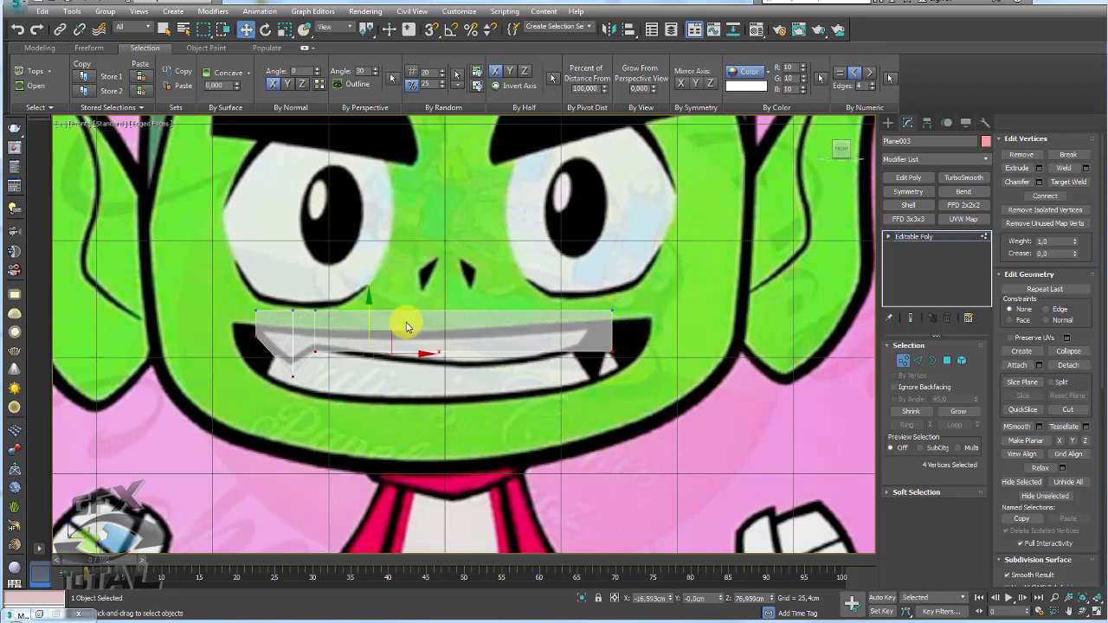
pyautogui.moveTo(375, 325); pyautogui.dragTo(366, 336)
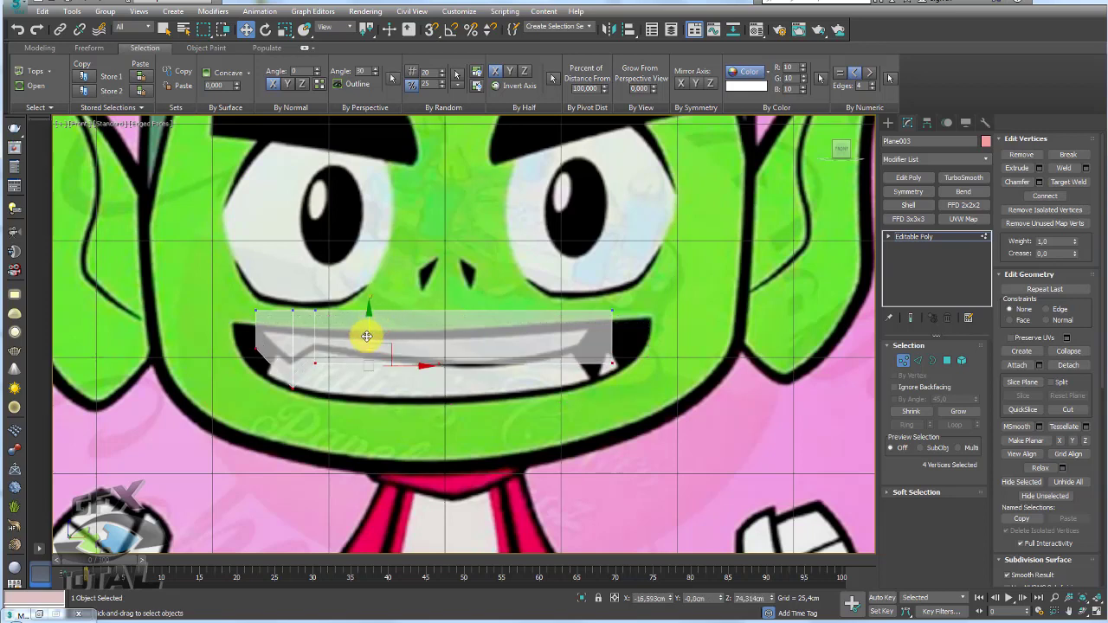
# - Make the mouth plane opaque again and colour it blue
pyautogui.hotkey('alt', 'x')
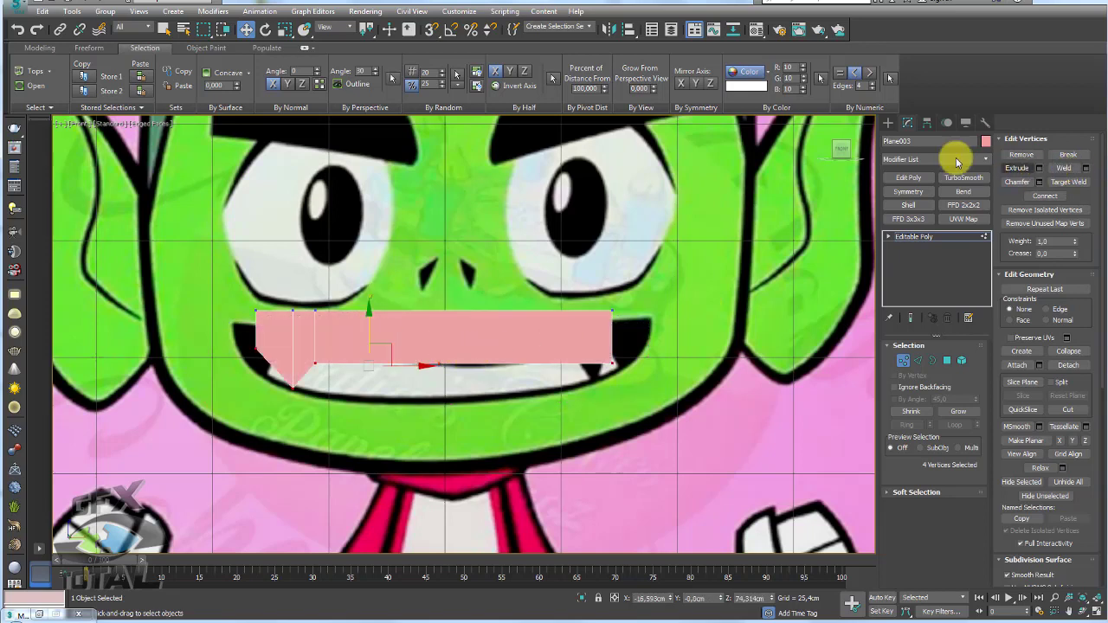
pyautogui.click(985, 141)
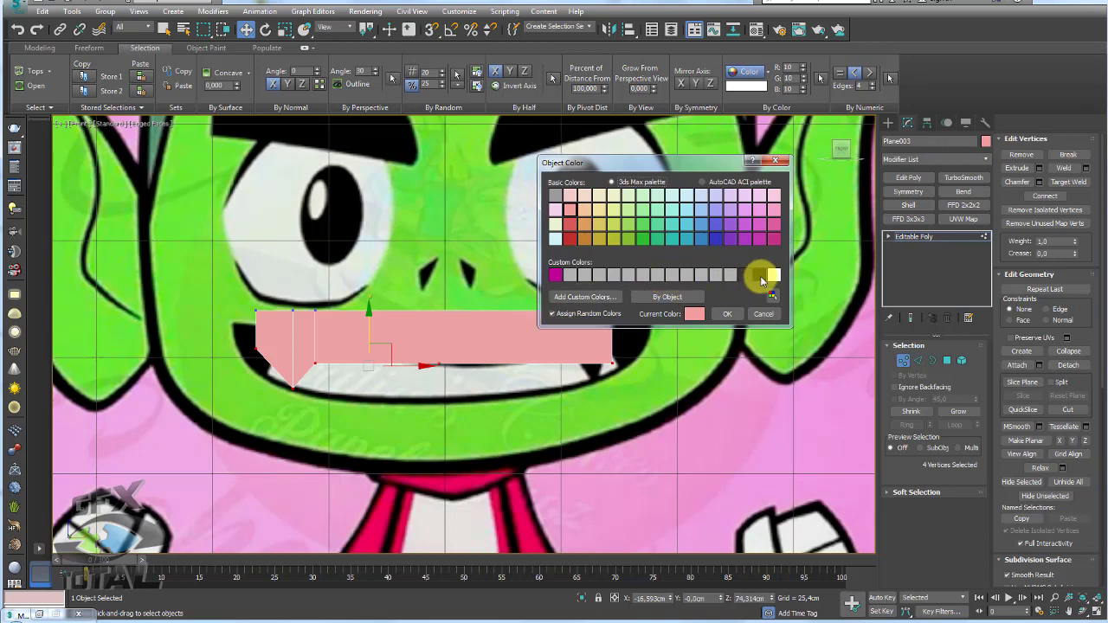
pyautogui.click(716, 239)
pyautogui.click(727, 313)
pyautogui.moveTo(362, 383); pyautogui.dragTo(414, 409, button='middle')
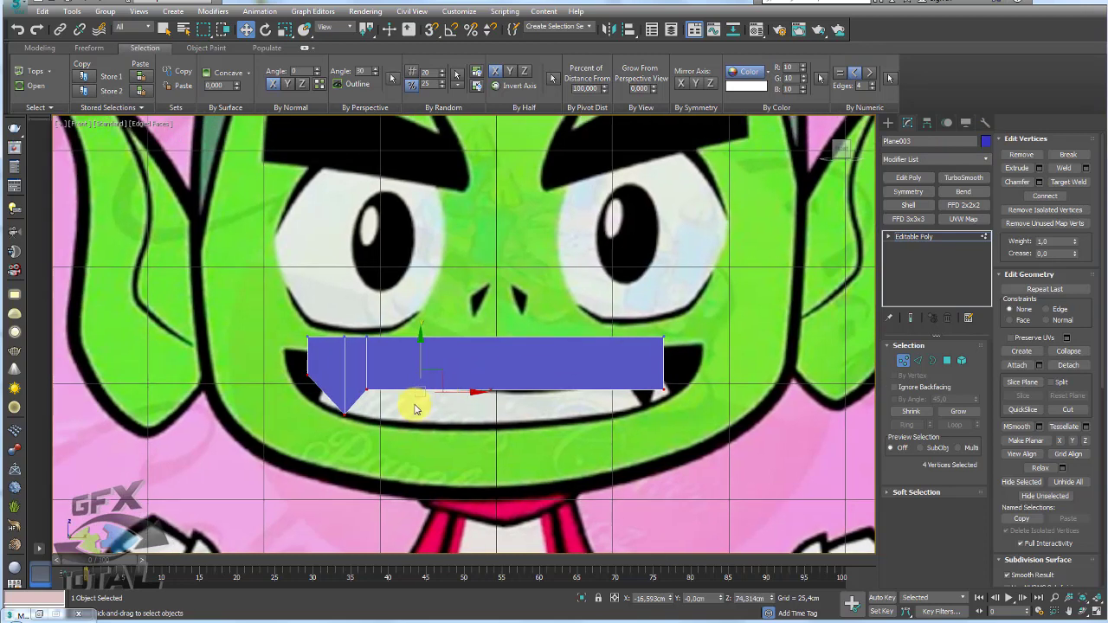
# - Add eight vertical edge cuts across the plane with Connect Edges
pyautogui.click(918, 362)
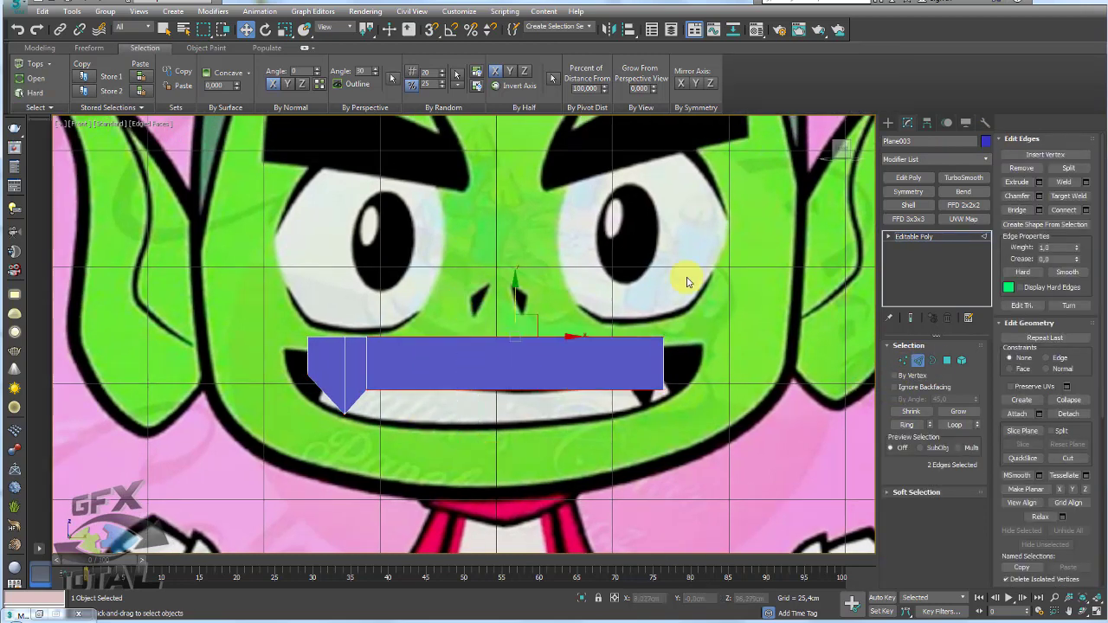
pyautogui.click(1086, 211)
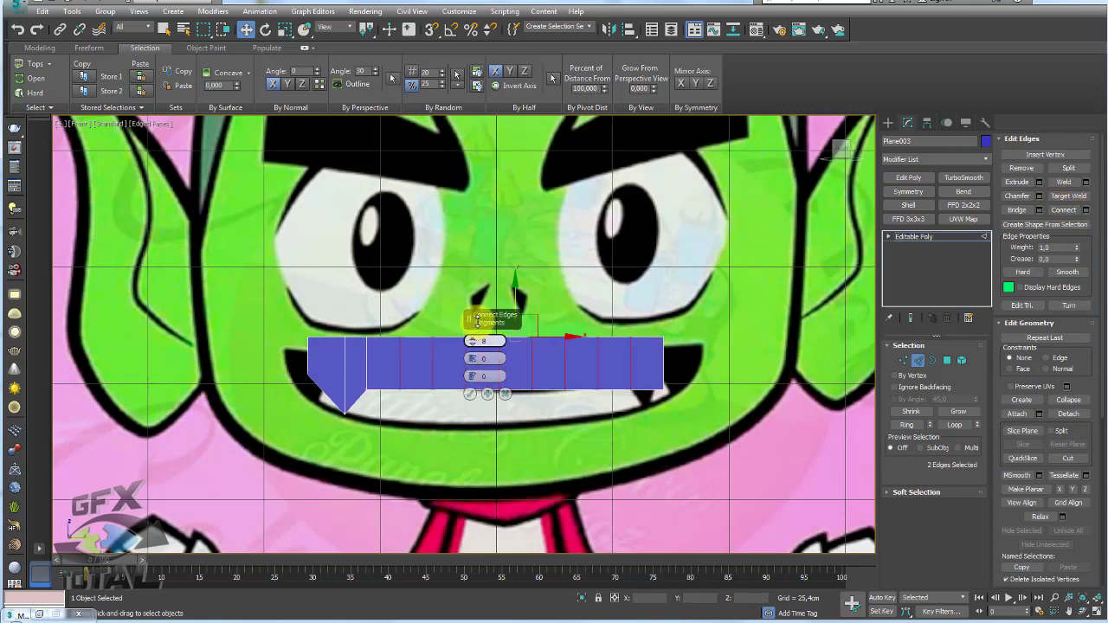
pyautogui.click(470, 394)
pyautogui.click(323, 416)
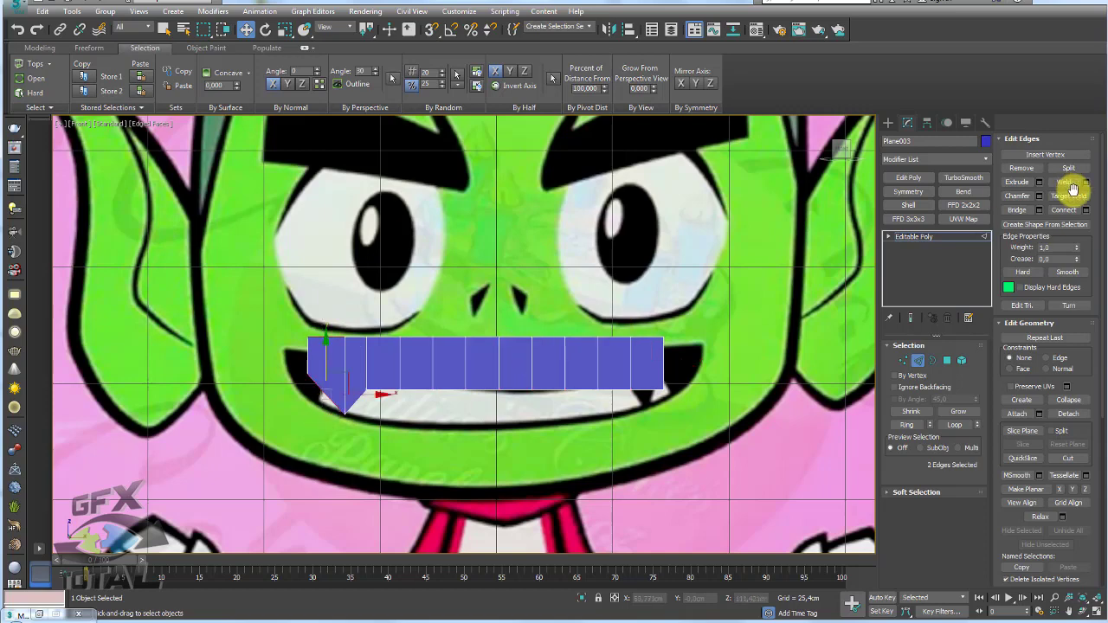
pyautogui.click(1087, 210)
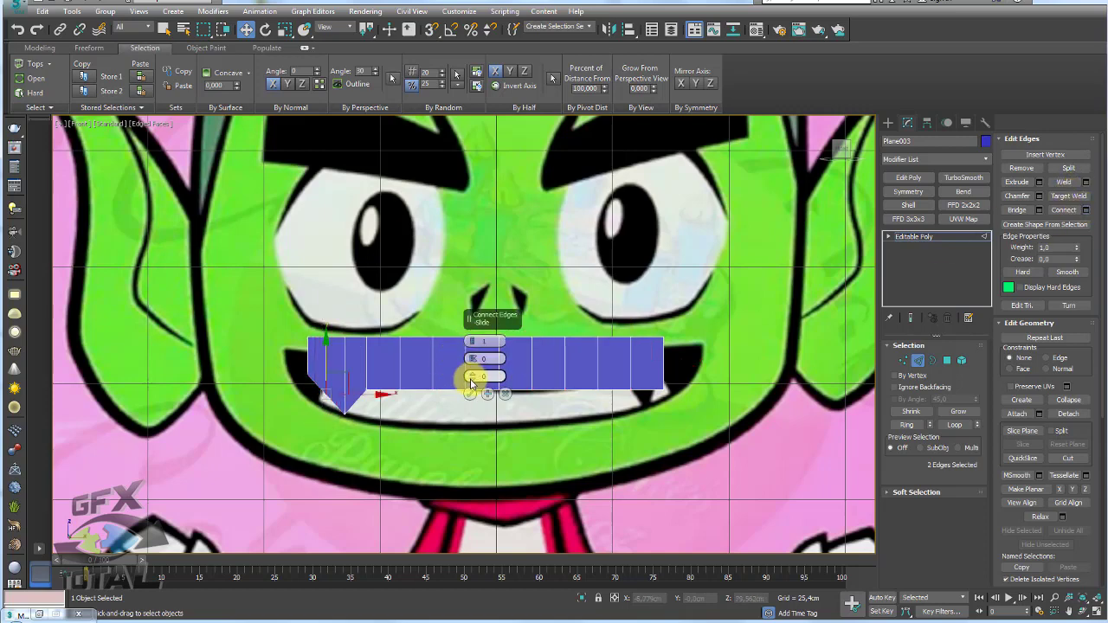
pyautogui.click(469, 394)
pyautogui.click(914, 236)
pyautogui.scroll(-3, 528, 395)
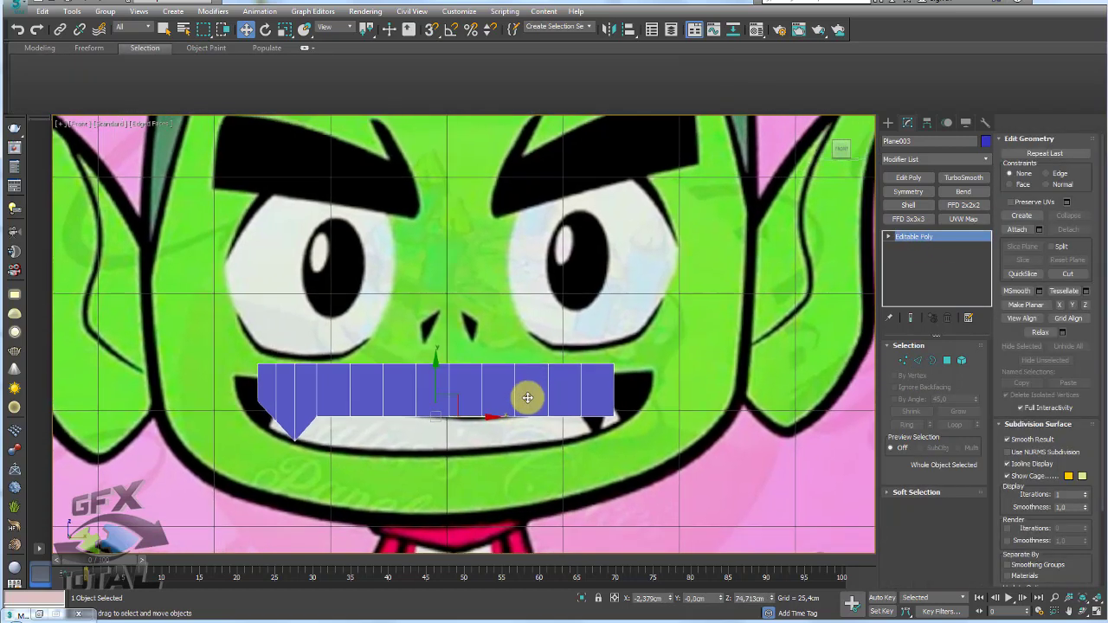
pyautogui.press('p')
pyautogui.keyDown('alt'); pyautogui.moveTo(612, 419); pyautogui.dragTo(598, 448, button='middle'); pyautogui.keyUp('alt')
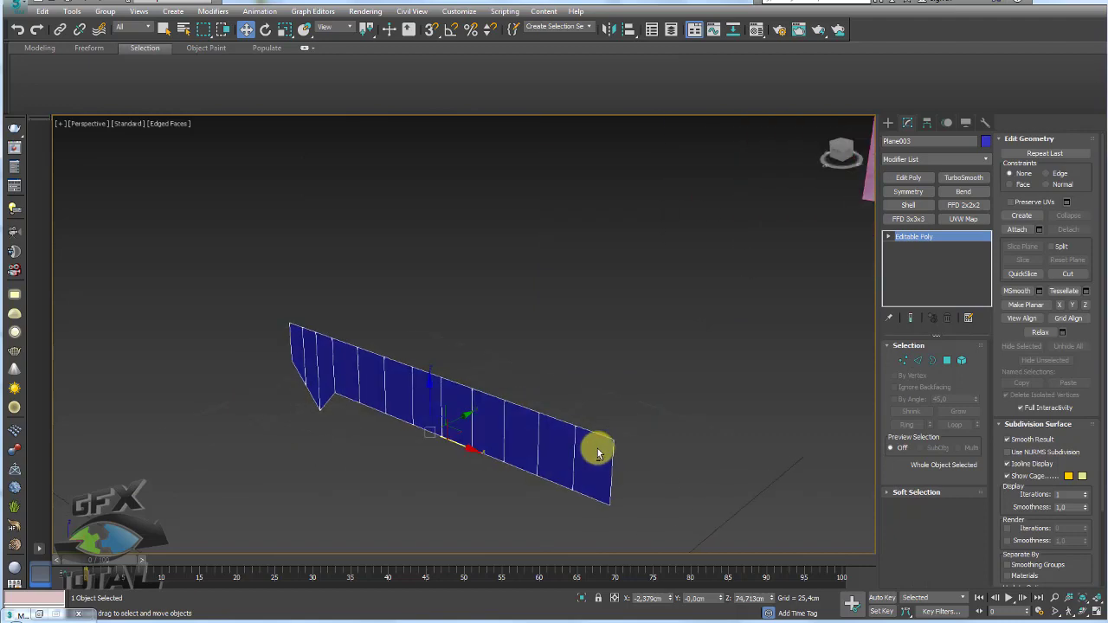
# - Add a Shell modifier with an outer amount of 1.245cm
pyautogui.click(913, 206)
pyautogui.keyDown('alt'); pyautogui.moveTo(601, 393); pyautogui.dragTo(597, 433, button='middle'); pyautogui.keyUp('alt')
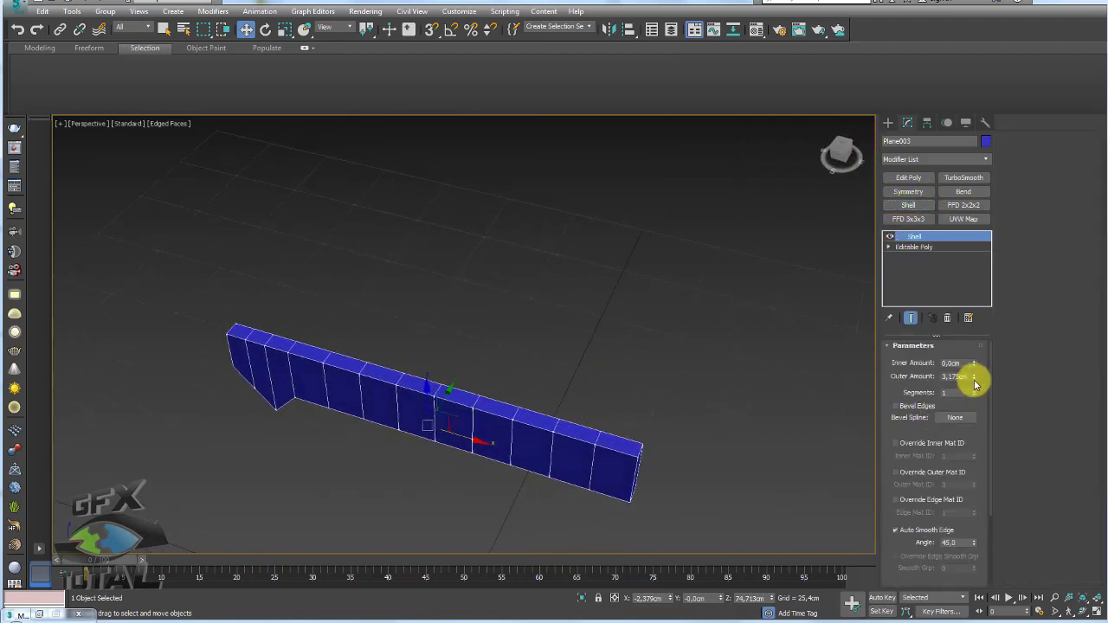
pyautogui.moveTo(976, 383); pyautogui.dragTo(972, 416)
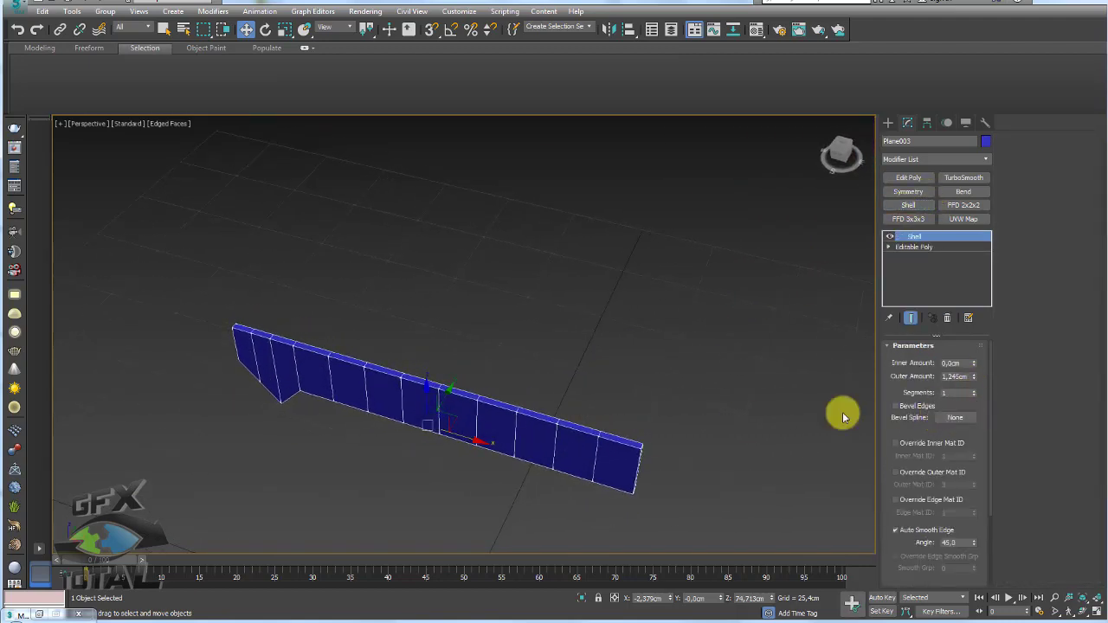
# - Bend the strip 92.5° on the X axis and Shift-drag a copy below
pyautogui.click(963, 191)
pyautogui.moveTo(967, 371); pyautogui.dragTo(962, 294)
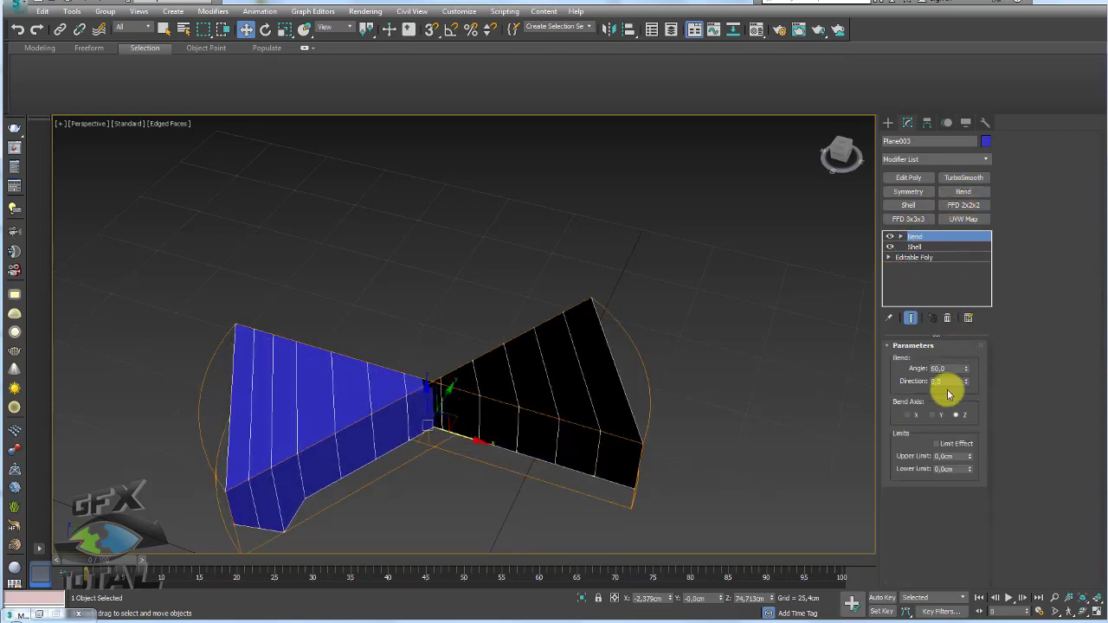
pyautogui.click(933, 416)
pyautogui.click(908, 414)
pyautogui.moveTo(966, 369); pyautogui.dragTo(966, 329)
pyautogui.keyDown('alt'); pyautogui.moveTo(583, 355); pyautogui.dragTo(524, 321, button='middle'); pyautogui.keyUp('alt')
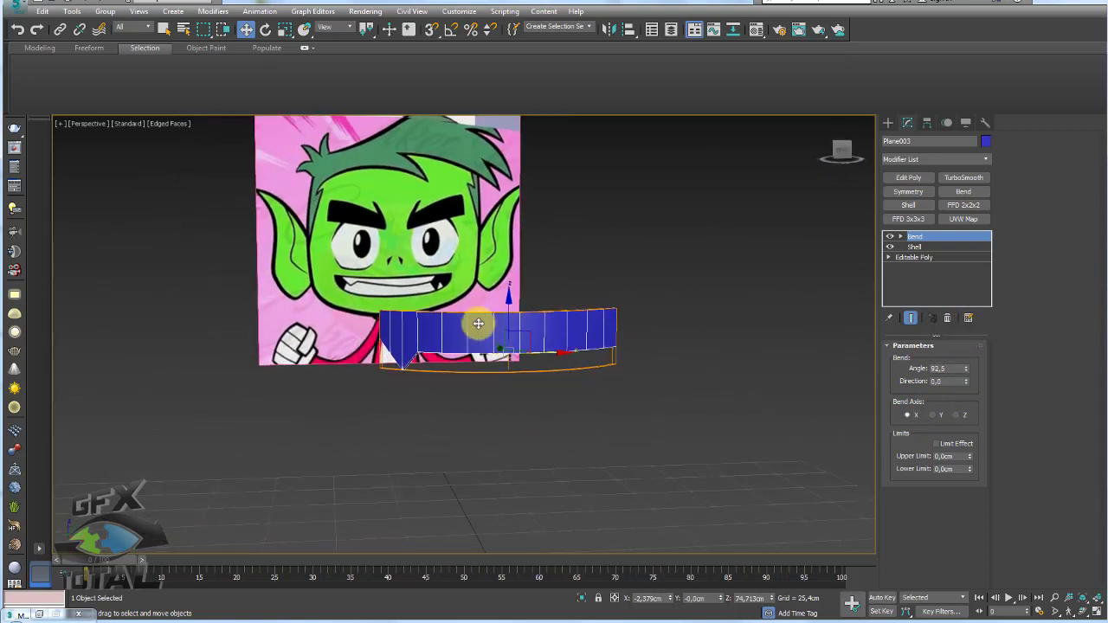
pyautogui.keyDown('shift'); pyautogui.moveTo(525, 321); pyautogui.dragTo(523, 426); pyautogui.keyUp('shift')
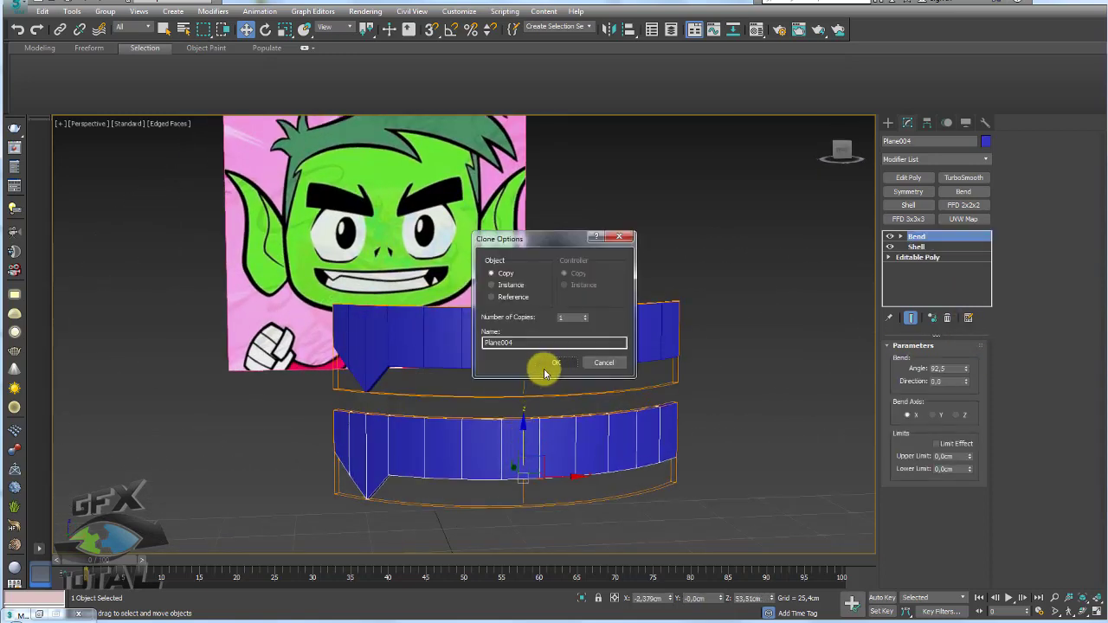
# - Confirm the copy, mirror it on Z, and raise it beneath the upper strip
pyautogui.click(543, 366)
pyautogui.keyDown('alt'); pyautogui.moveTo(576, 409); pyautogui.dragTo(557, 376, button='middle'); pyautogui.keyUp('alt')
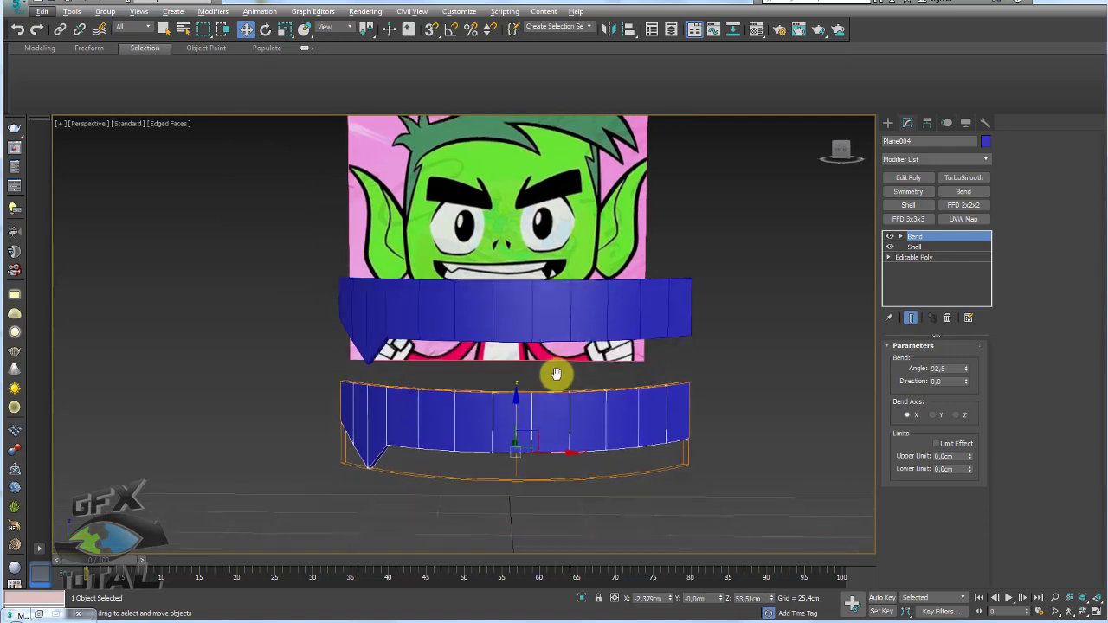
pyautogui.click(606, 30)
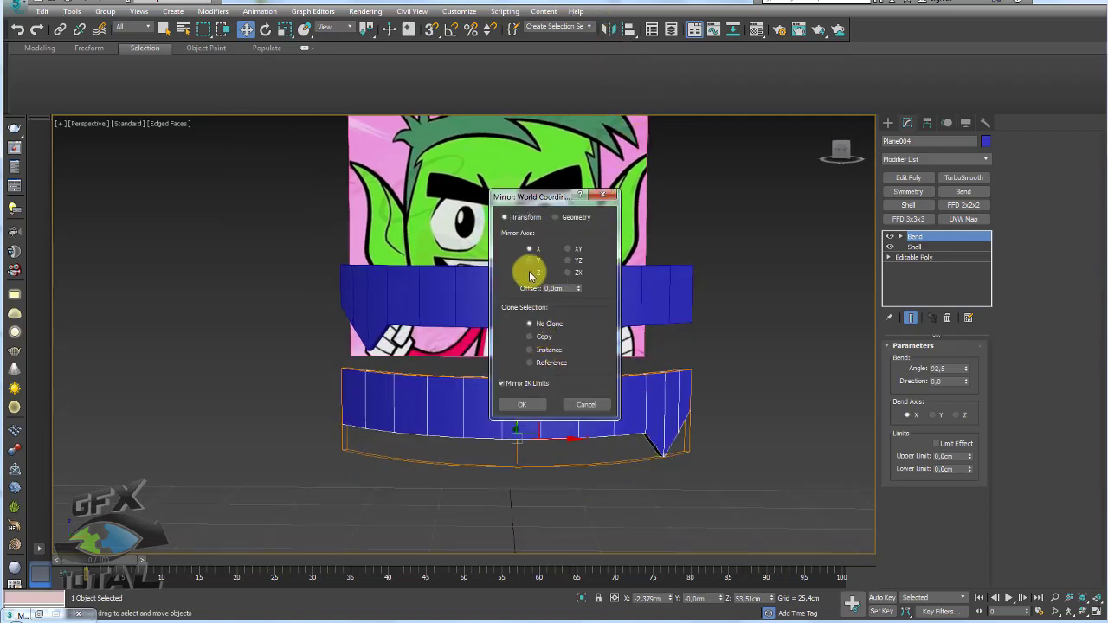
pyautogui.click(530, 274)
pyautogui.click(525, 404)
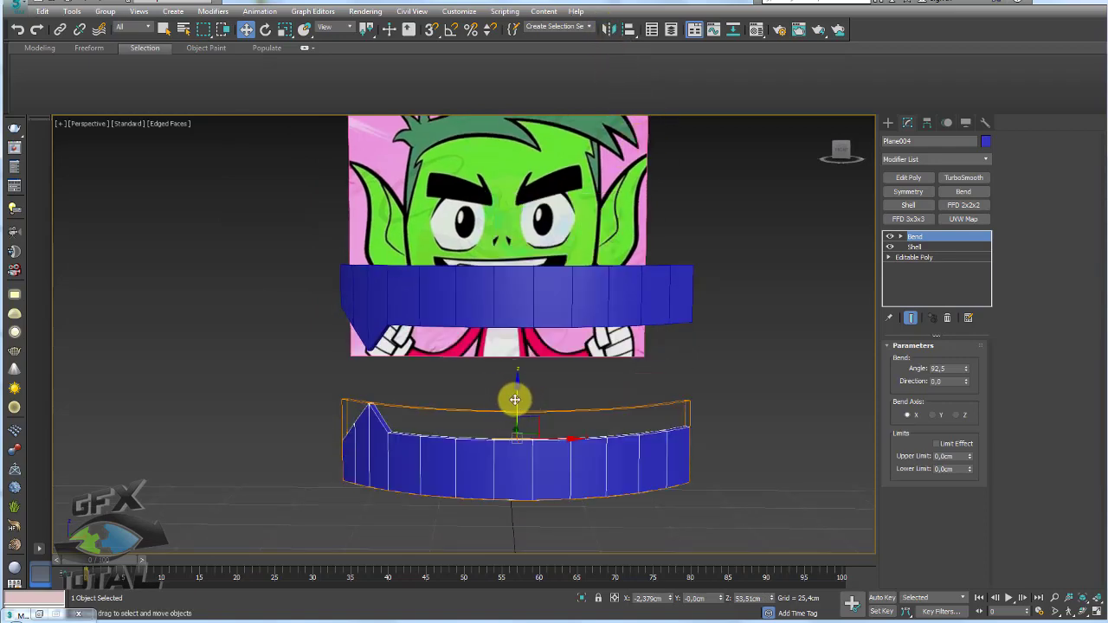
pyautogui.moveTo(516, 399); pyautogui.dragTo(514, 361)
pyautogui.keyDown('alt'); pyautogui.moveTo(514, 361); pyautogui.dragTo(530, 343, button='middle'); pyautogui.keyUp('alt')
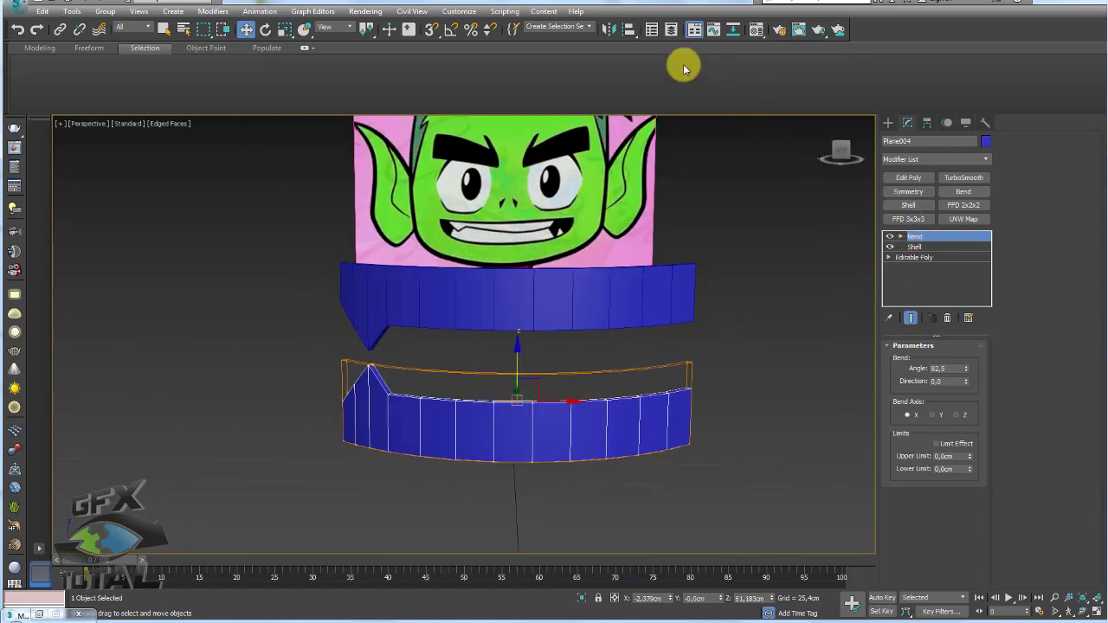
# - Mirror the lower copy on the X axis so its notched end flips sides
pyautogui.click(610, 29)
pyautogui.moveTo(554, 188); pyautogui.dragTo(754, 178)
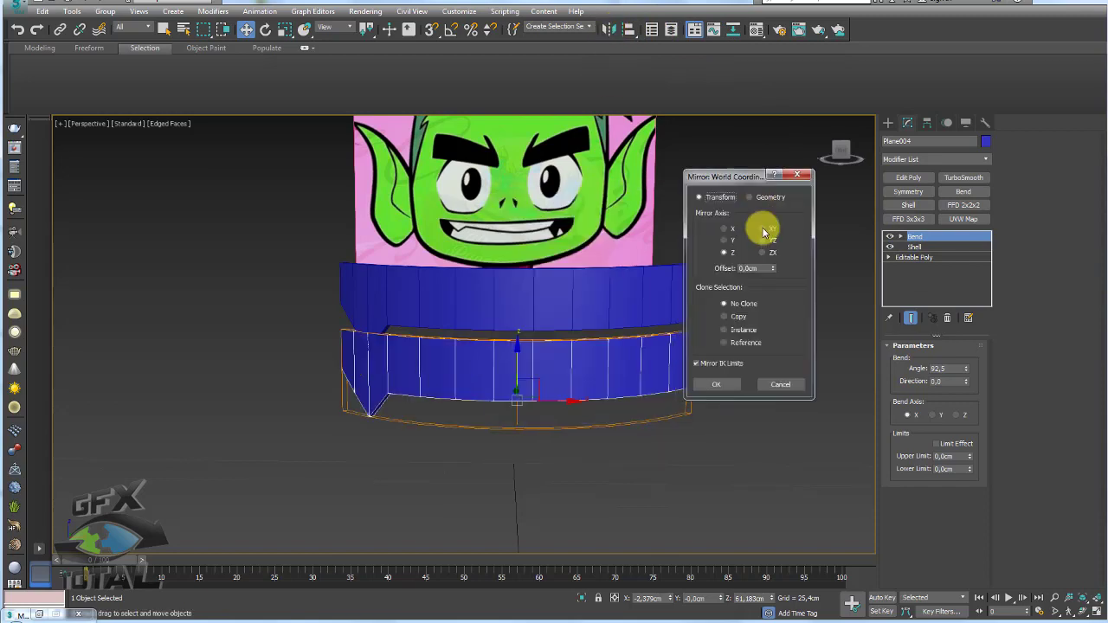
pyautogui.click(726, 242)
pyautogui.click(728, 230)
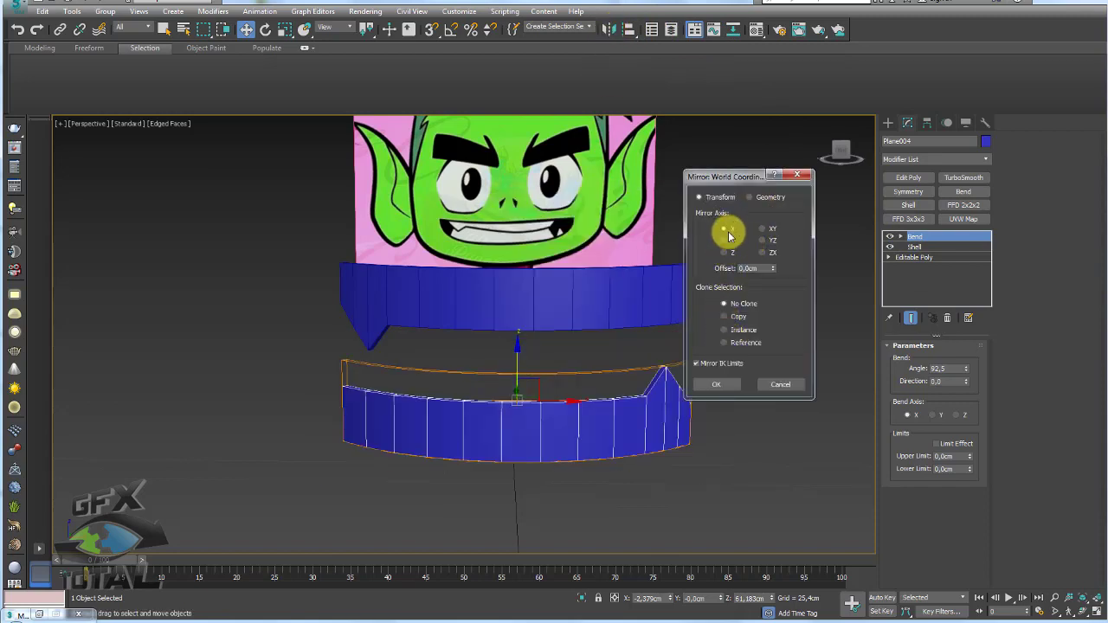
pyautogui.click(718, 383)
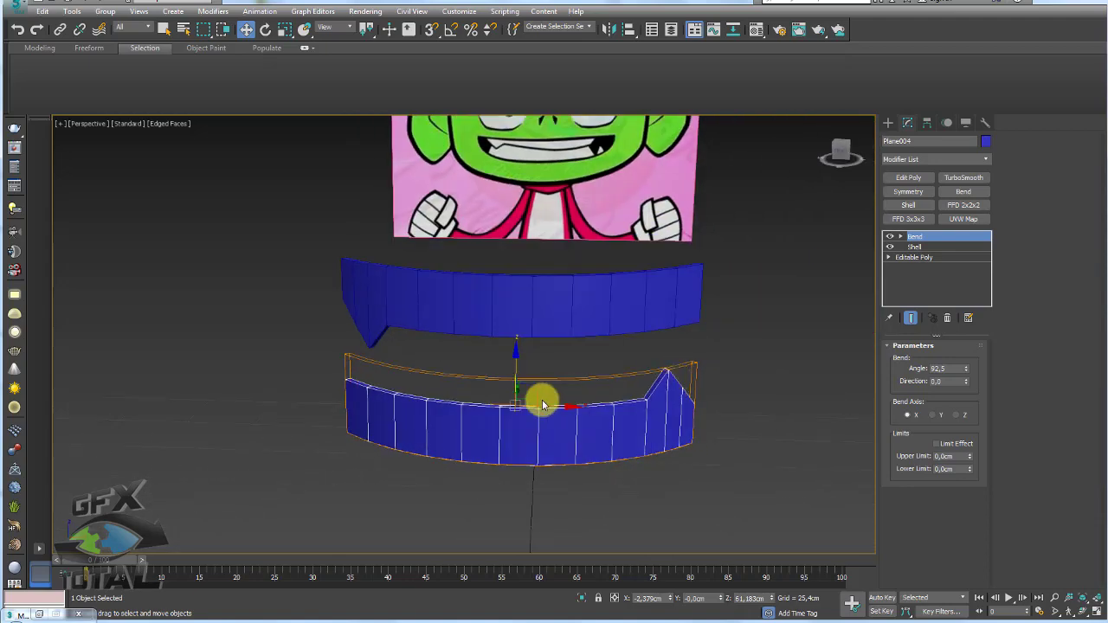
pyautogui.keyDown('alt'); pyautogui.moveTo(641, 407); pyautogui.dragTo(611, 410, button='middle'); pyautogui.keyUp('alt')
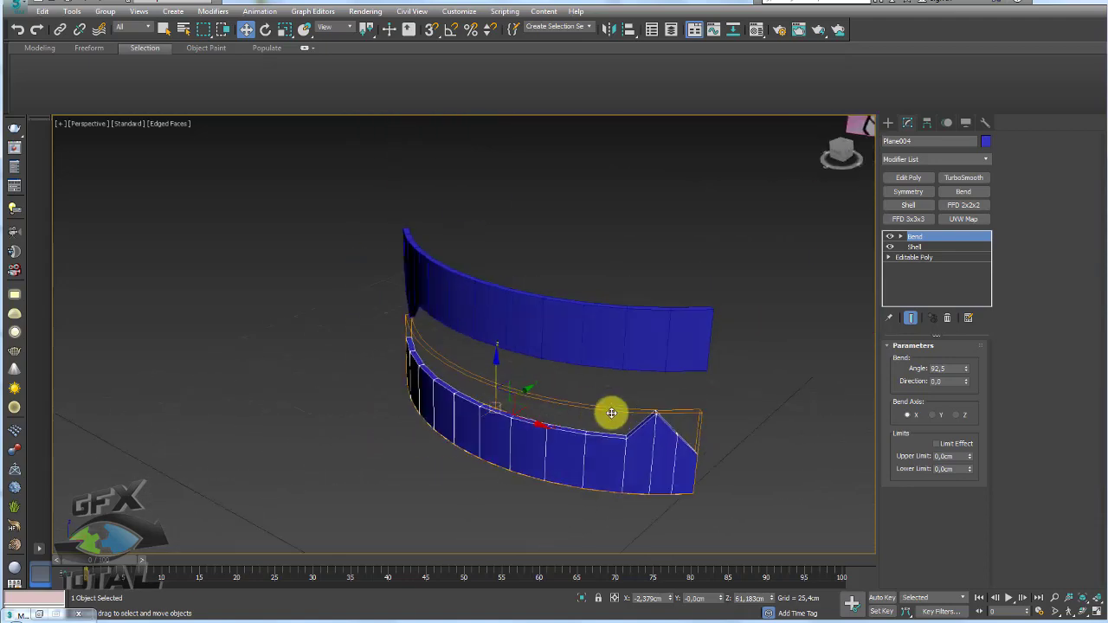
pyautogui.click(910, 257)
# - Reposition the lower strip element and raise it to Z 73.20
pyautogui.click(962, 360)
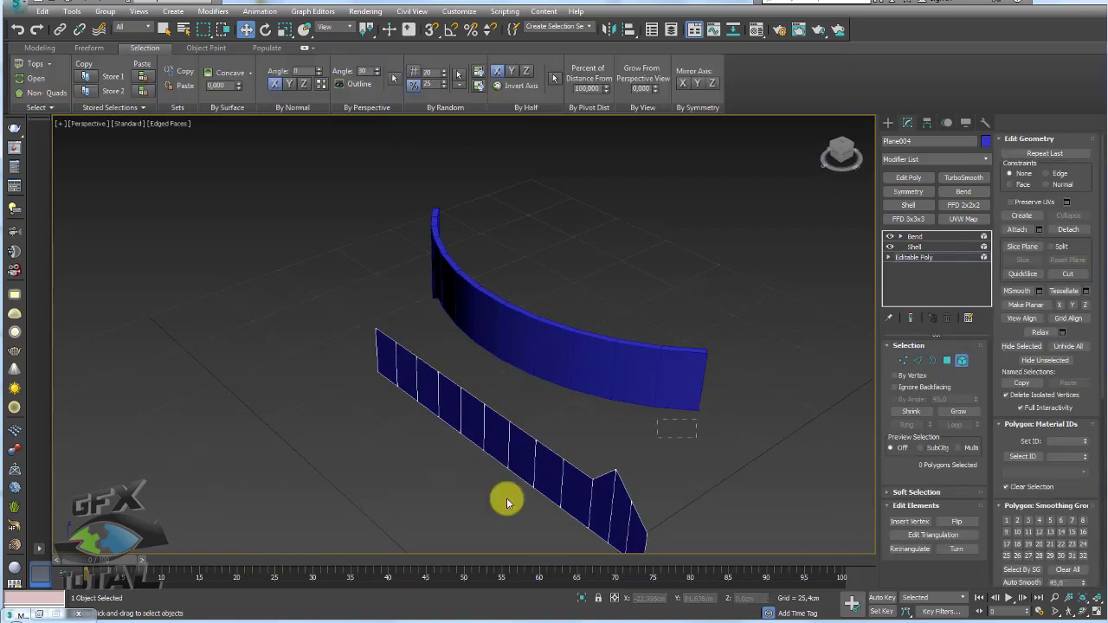
pyautogui.click(541, 442)
pyautogui.moveTo(537, 429); pyautogui.dragTo(562, 414)
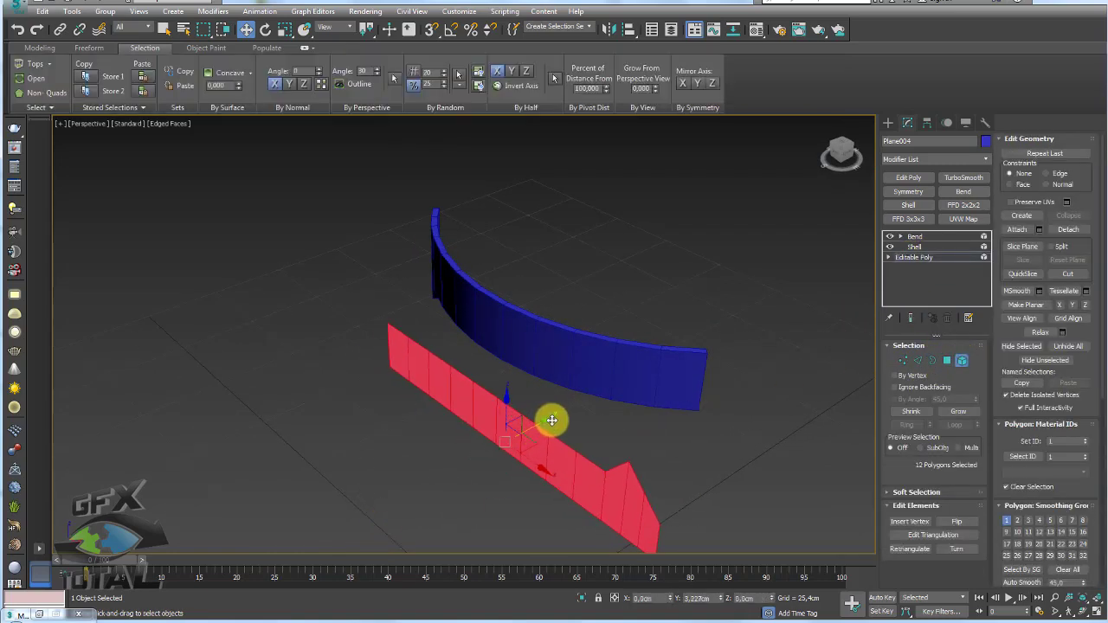
pyautogui.click(913, 257)
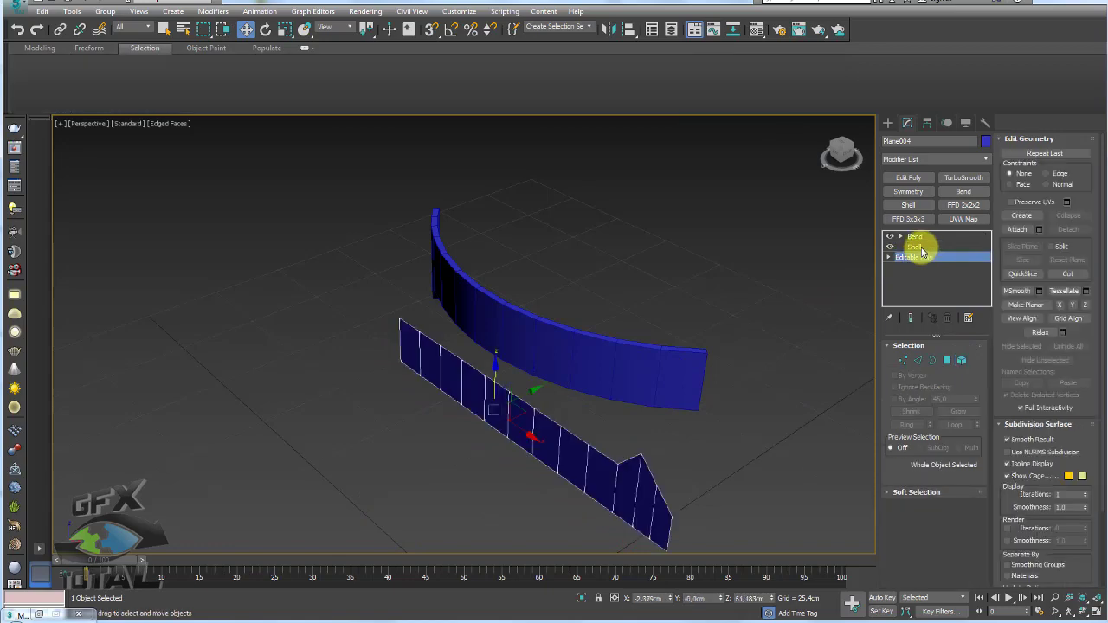
pyautogui.click(916, 237)
pyautogui.keyDown('alt'); pyautogui.moveTo(575, 355); pyautogui.dragTo(526, 349, button='middle'); pyautogui.keyUp('alt')
pyautogui.moveTo(526, 349)
pyautogui.mouseDown()
pyautogui.moveTo(534, 218)
pyautogui.moveTo(545, 286)
pyautogui.moveTo(582, 310)
pyautogui.mouseUp()
pyautogui.keyDown('alt'); pyautogui.moveTo(582, 309); pyautogui.dragTo(487, 292, button='middle'); pyautogui.keyUp('alt')
pyautogui.moveTo(488, 291)
pyautogui.mouseDown()
pyautogui.moveTo(482, 262)
pyautogui.moveTo(482, 297)
pyautogui.mouseUp()
# - Shift the strip's polygons along Y and lower the band to Z 65.218cm
pyautogui.click(915, 257)
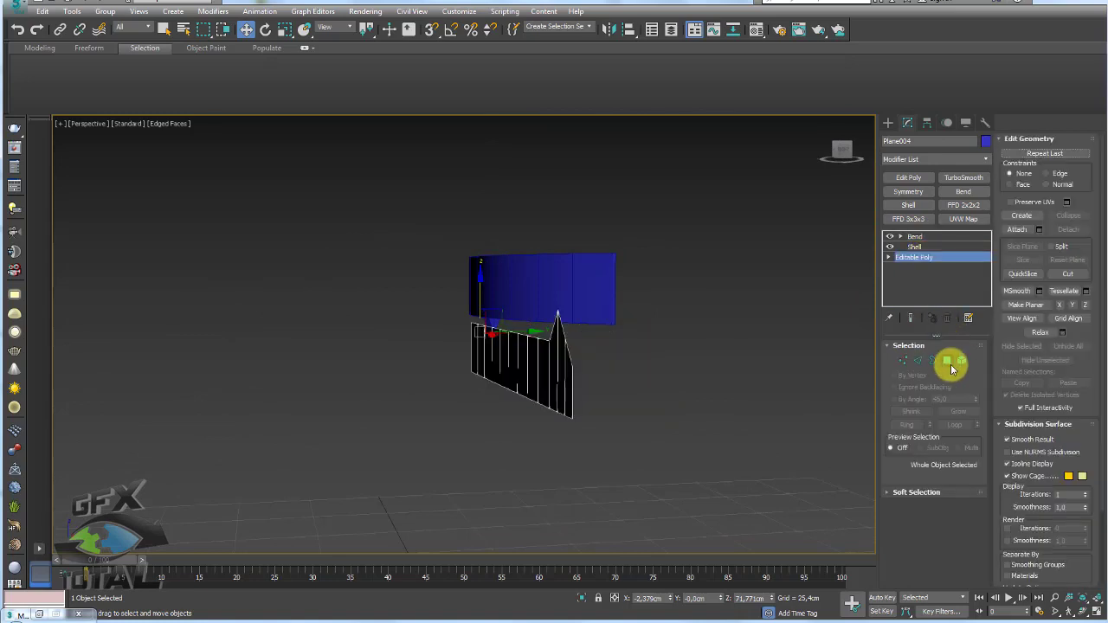
pyautogui.click(961, 360)
pyautogui.moveTo(575, 369); pyautogui.dragTo(564, 369)
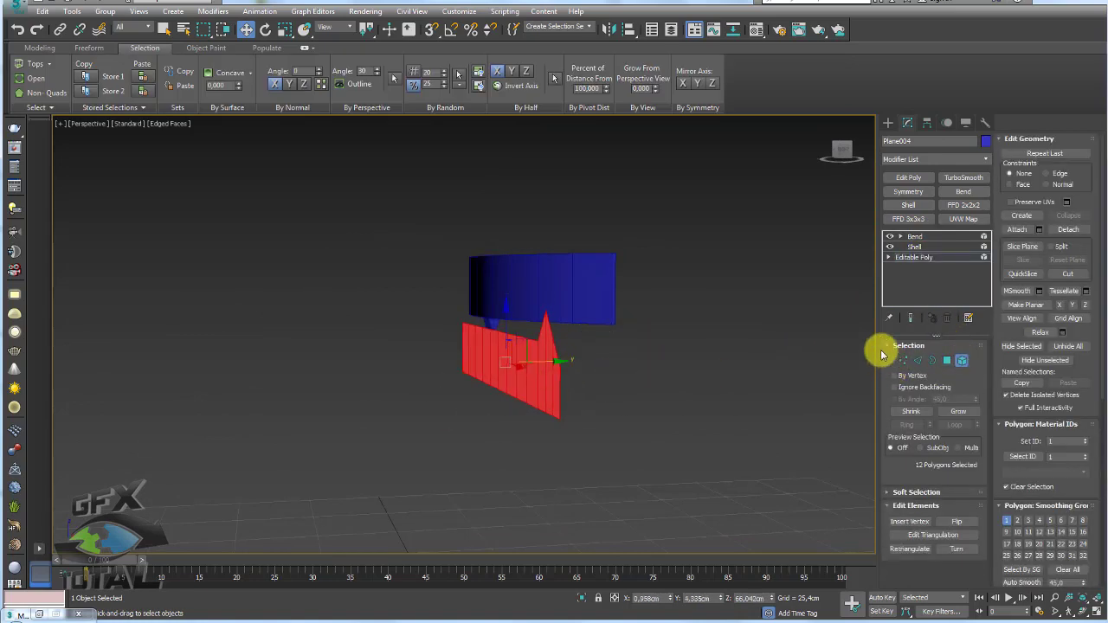
pyautogui.click(909, 319)
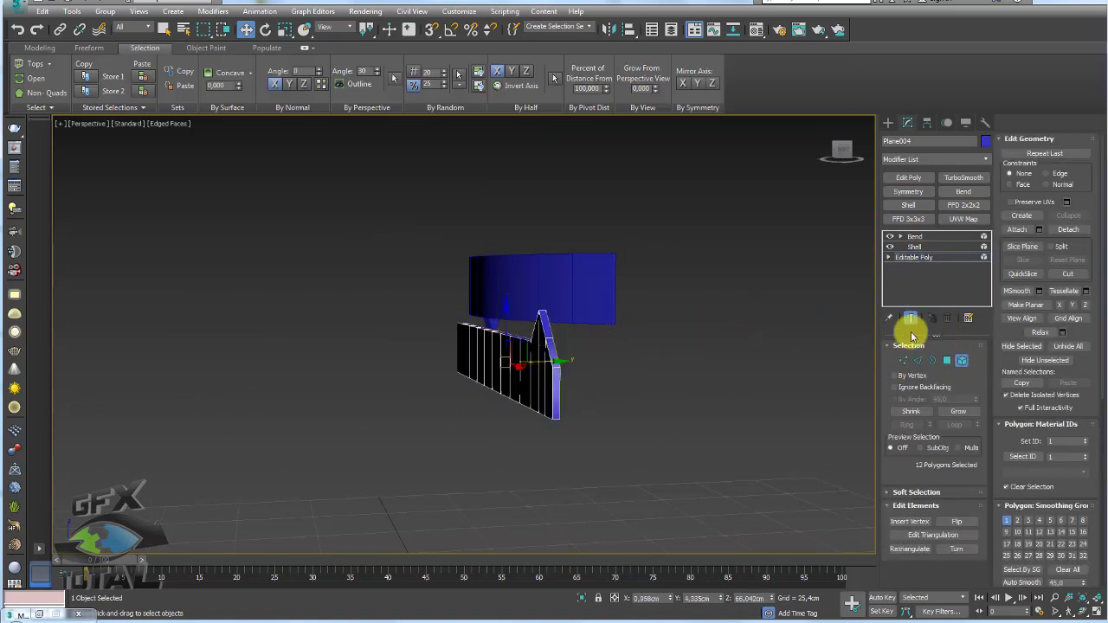
pyautogui.click(916, 237)
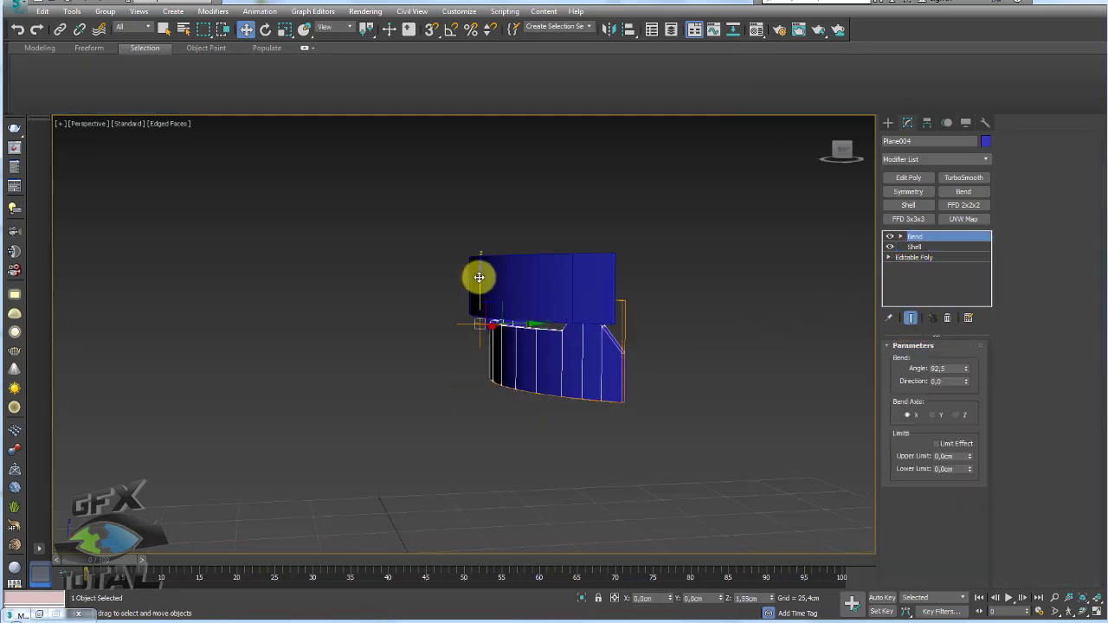
pyautogui.moveTo(479, 277)
pyautogui.keyDown('alt'); pyautogui.mouseDown(button='middle')
pyautogui.moveTo(564, 347)
pyautogui.moveTo(533, 371)
pyautogui.mouseUp(button='middle'); pyautogui.keyUp('alt')
pyautogui.keyDown('alt'); pyautogui.moveTo(643, 316); pyautogui.dragTo(555, 262, button='middle'); pyautogui.keyUp('alt')
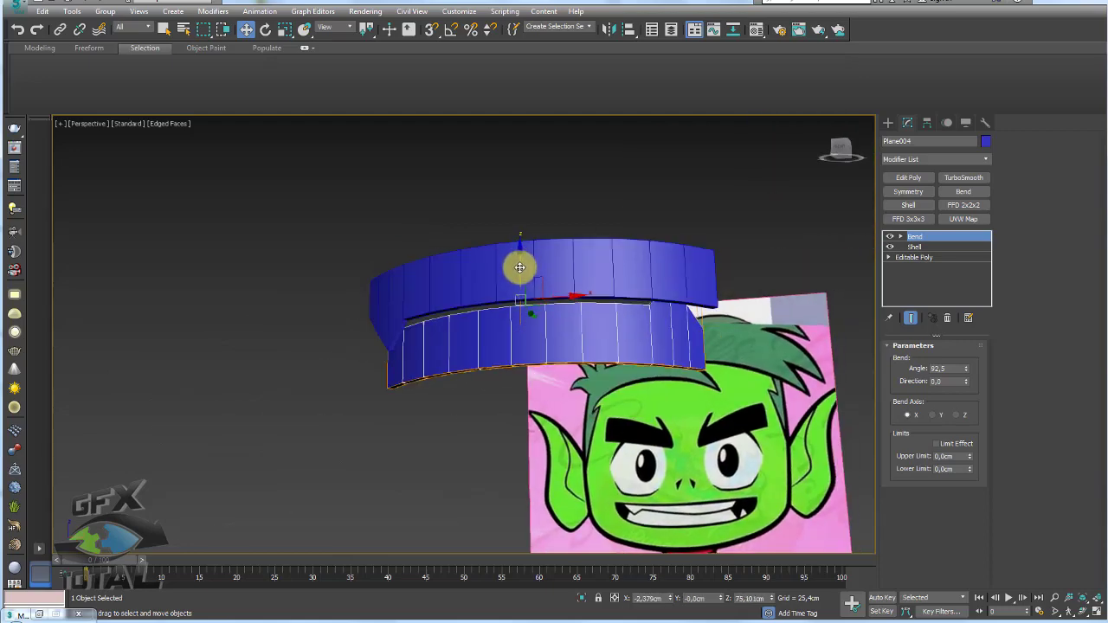
pyautogui.moveTo(514, 260); pyautogui.dragTo(653, 384)
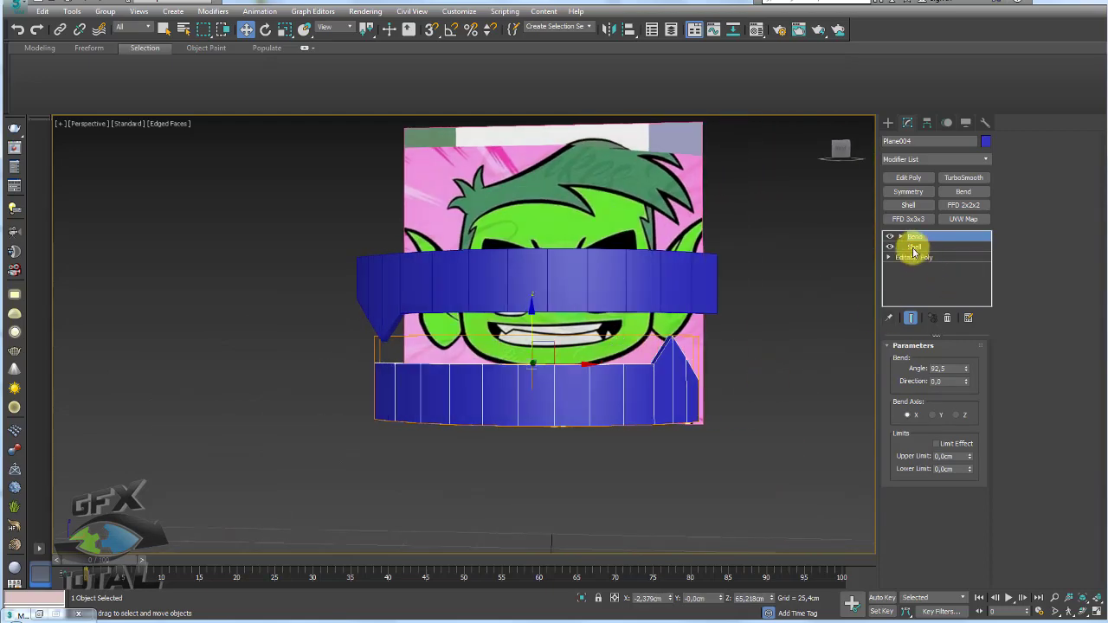
pyautogui.click(909, 257)
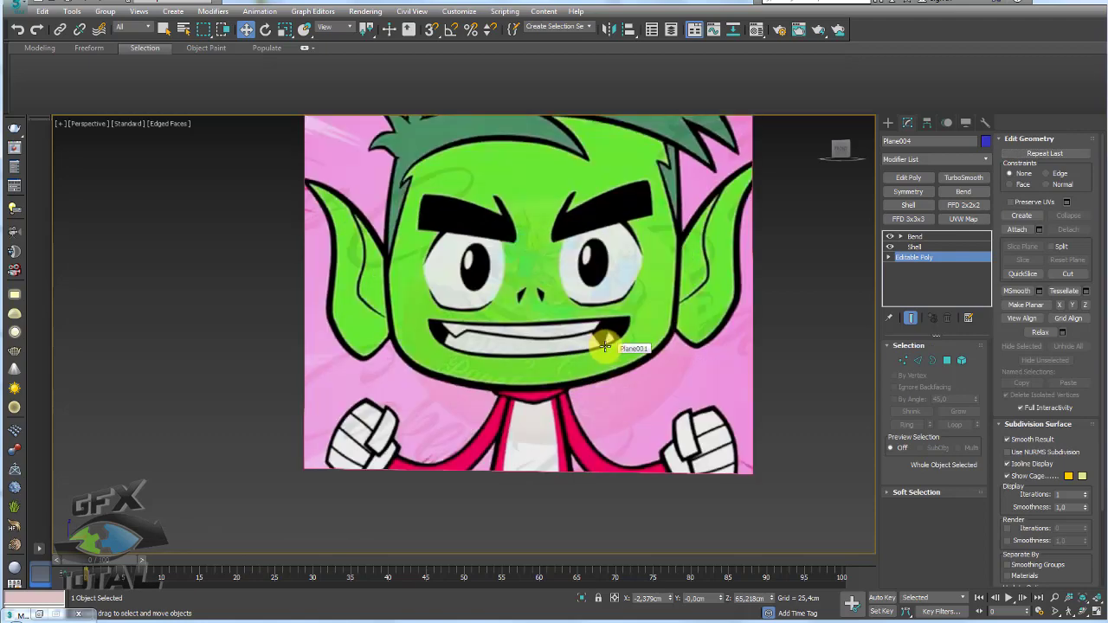
# - Turn off the lower band's modifiers and select its pointed tip's vertices
pyautogui.scroll(-5, 727, 351)
pyautogui.scroll(2, 731, 357)
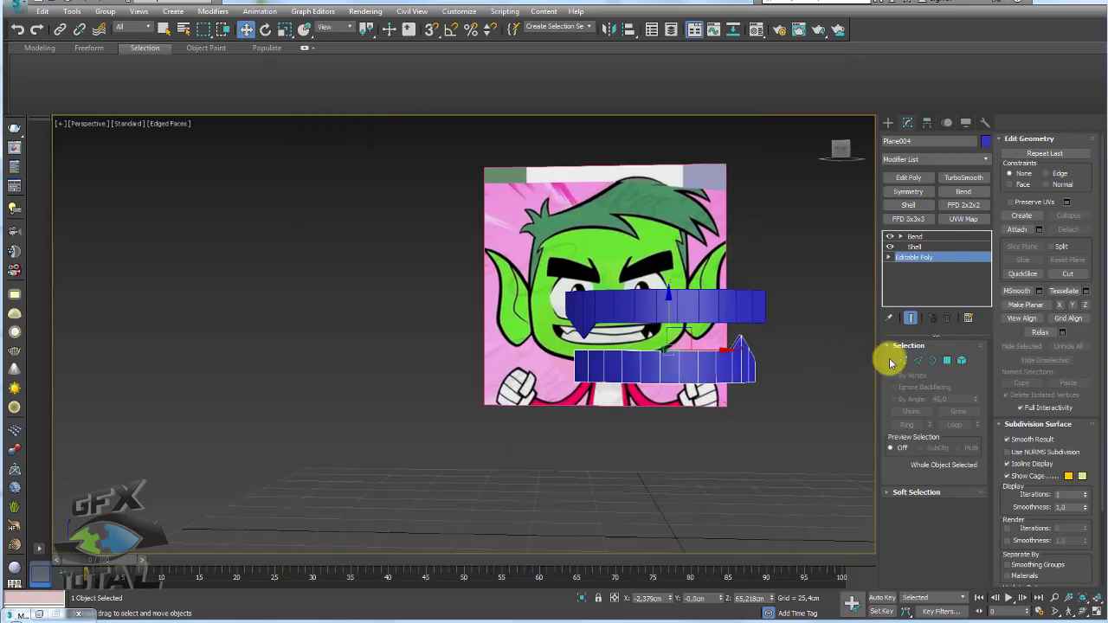
pyautogui.click(893, 247)
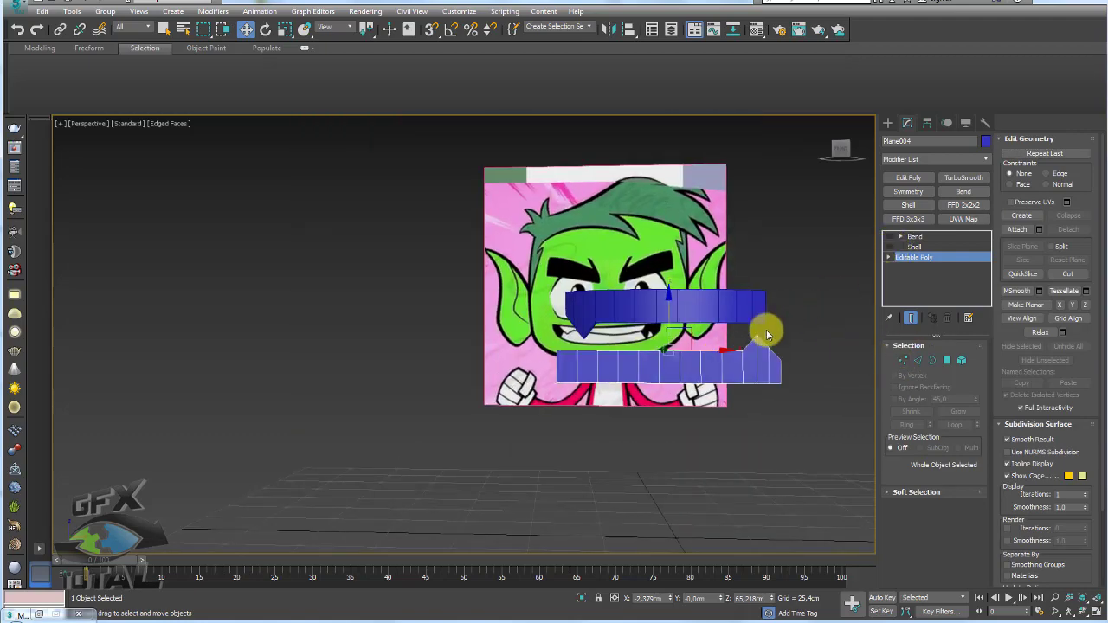
pyautogui.keyDown('alt'); pyautogui.moveTo(767, 330); pyautogui.dragTo(756, 340, button='middle'); pyautogui.keyUp('alt')
pyautogui.keyDown('alt'); pyautogui.moveTo(837, 279); pyautogui.dragTo(883, 348, button='middle'); pyautogui.keyUp('alt')
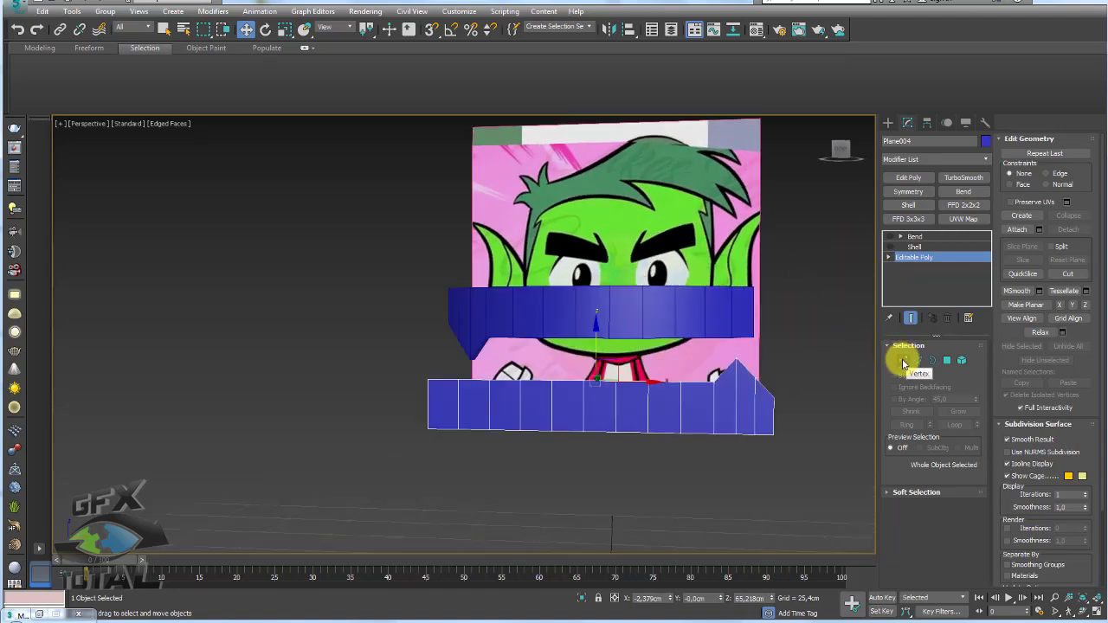
pyautogui.click(903, 361)
pyautogui.moveTo(725, 452); pyautogui.dragTo(728, 450)
# - Detach the three tip polygons as an element and slide them right
pyautogui.keyDown('alt'); pyautogui.moveTo(803, 418); pyautogui.dragTo(797, 424, button='middle'); pyautogui.keyUp('alt')
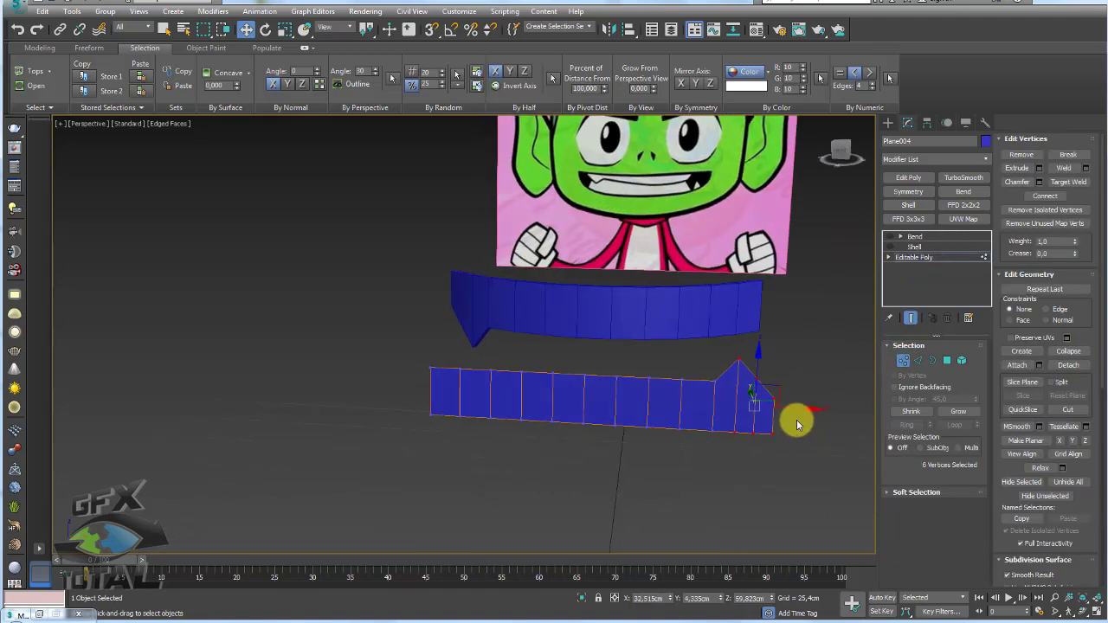
pyautogui.click(947, 361)
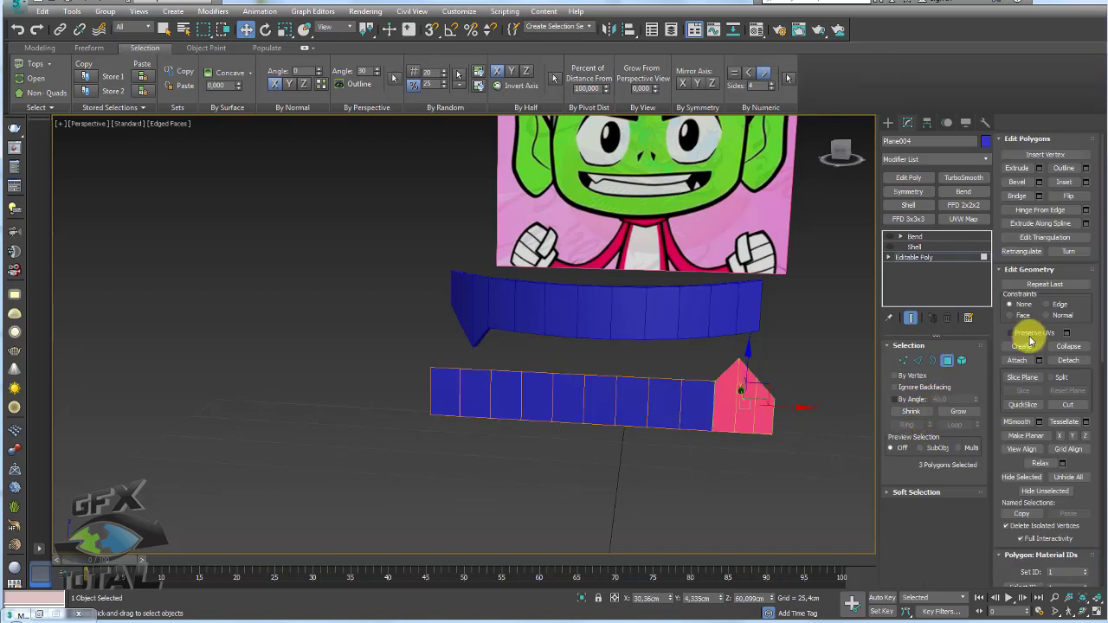
pyautogui.click(1072, 361)
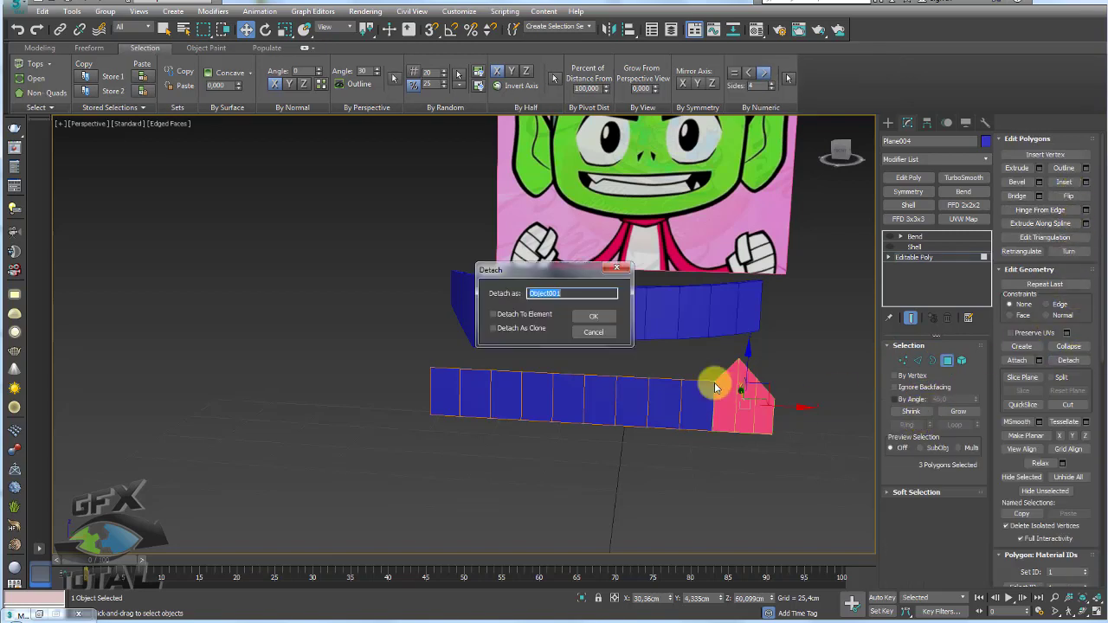
pyautogui.click(520, 316)
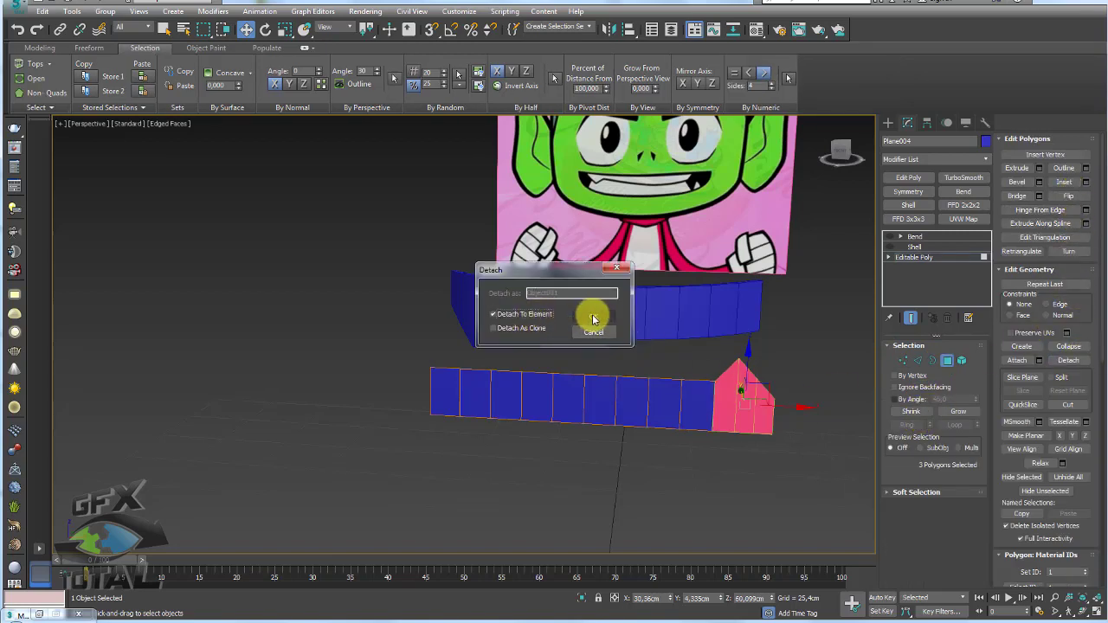
pyautogui.click(593, 316)
pyautogui.moveTo(782, 395)
pyautogui.mouseDown()
pyautogui.moveTo(831, 407)
pyautogui.moveTo(787, 389)
pyautogui.mouseUp()
pyautogui.keyDown('alt'); pyautogui.moveTo(786, 388); pyautogui.dragTo(771, 389, button='middle'); pyautogui.keyUp('alt')
# - Lower the detached tip's right corner vertex to form a triangle
pyautogui.click(947, 360)
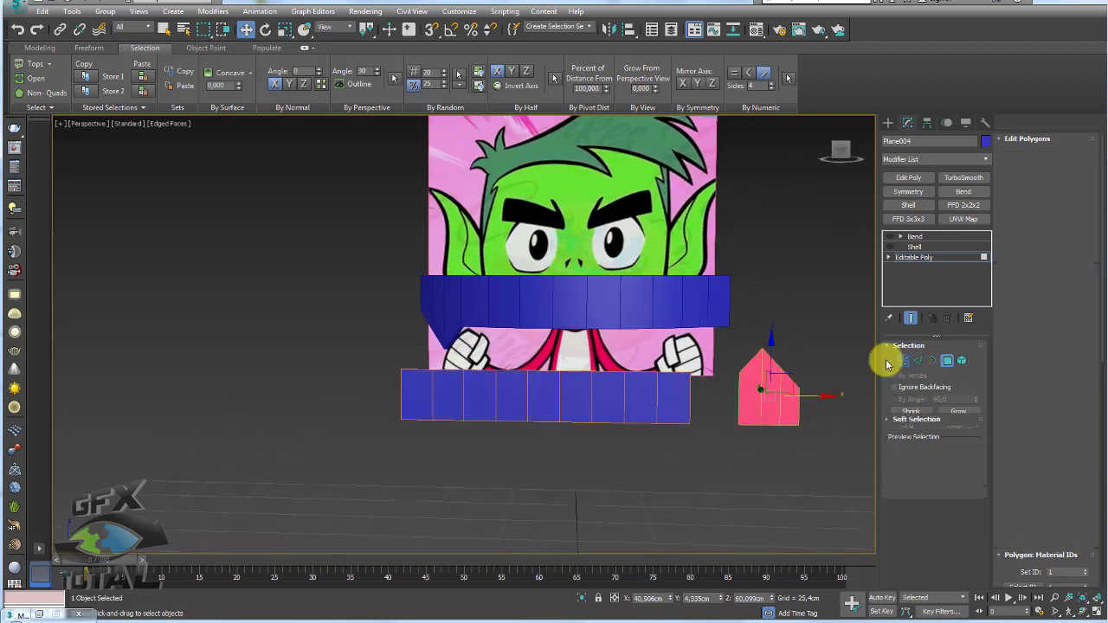
pyautogui.click(903, 360)
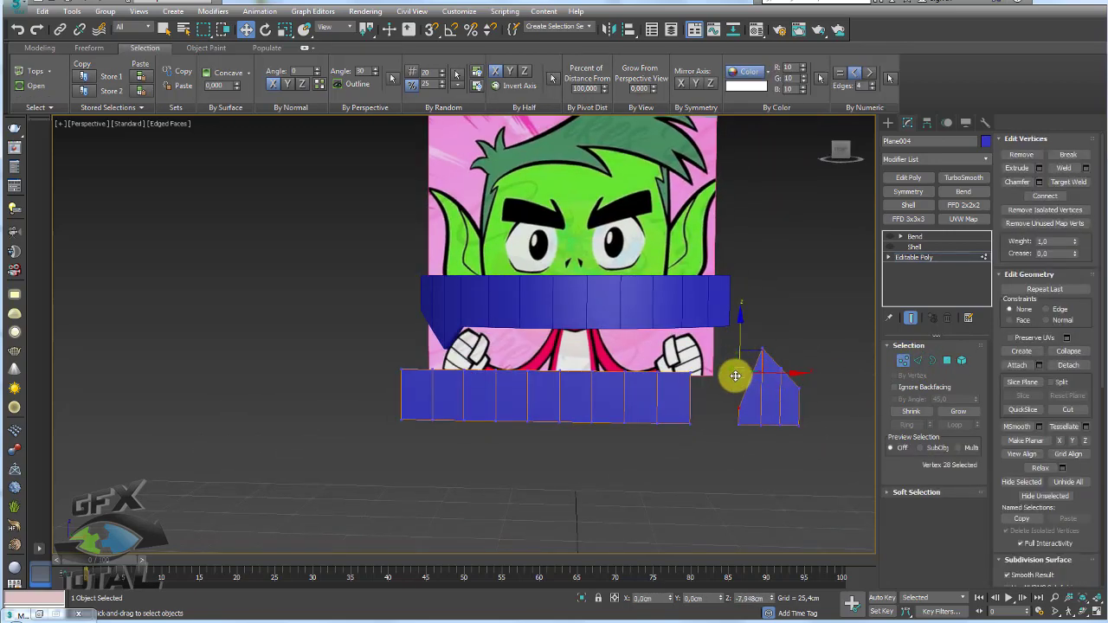
pyautogui.click(797, 387)
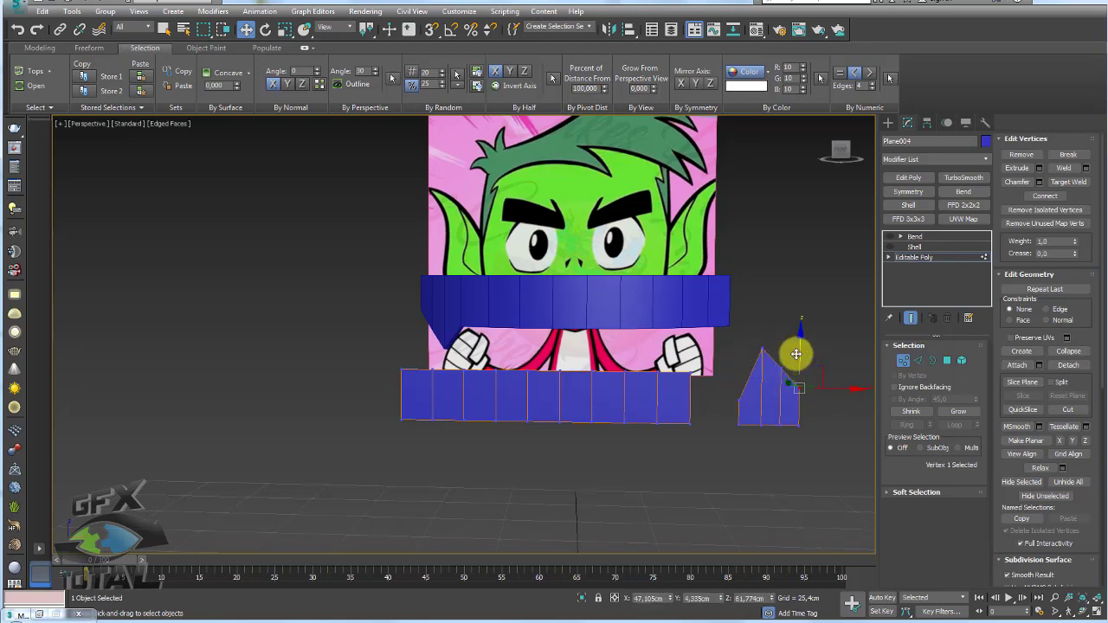
pyautogui.moveTo(788, 356); pyautogui.dragTo(824, 396)
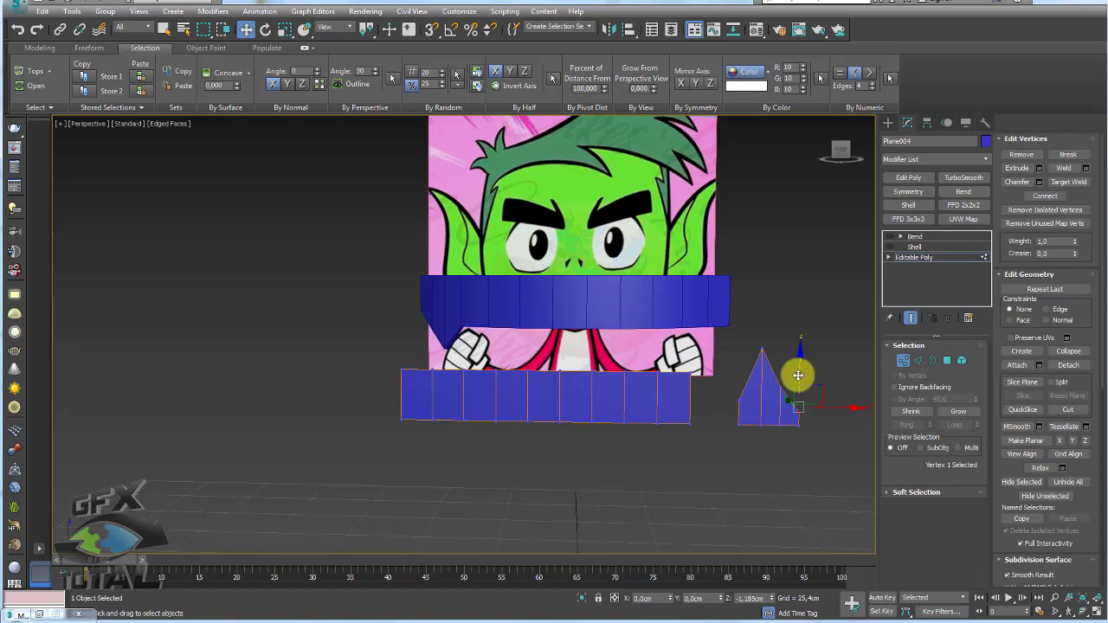
pyautogui.click(761, 349)
# - Lower the fang's apex slightly and select the fang's three polygons
pyautogui.moveTo(762, 314); pyautogui.dragTo(763, 322)
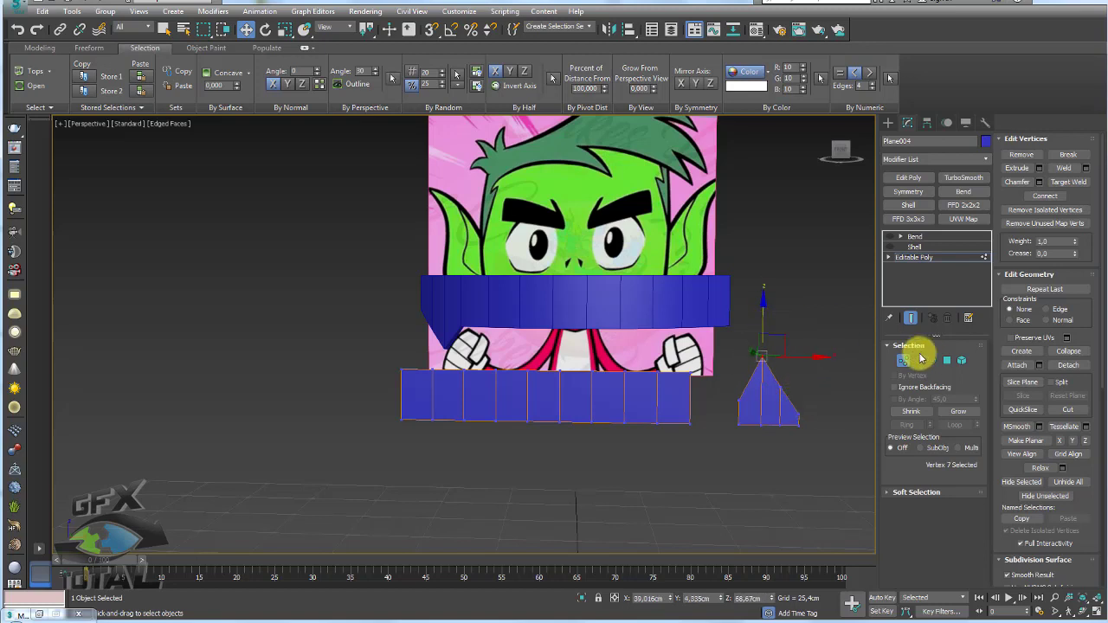
pyautogui.click(963, 364)
pyautogui.click(782, 375)
pyautogui.moveTo(808, 403)
pyautogui.mouseDown()
pyautogui.moveTo(813, 417)
pyautogui.moveTo(798, 410)
pyautogui.mouseUp()
pyautogui.click(915, 236)
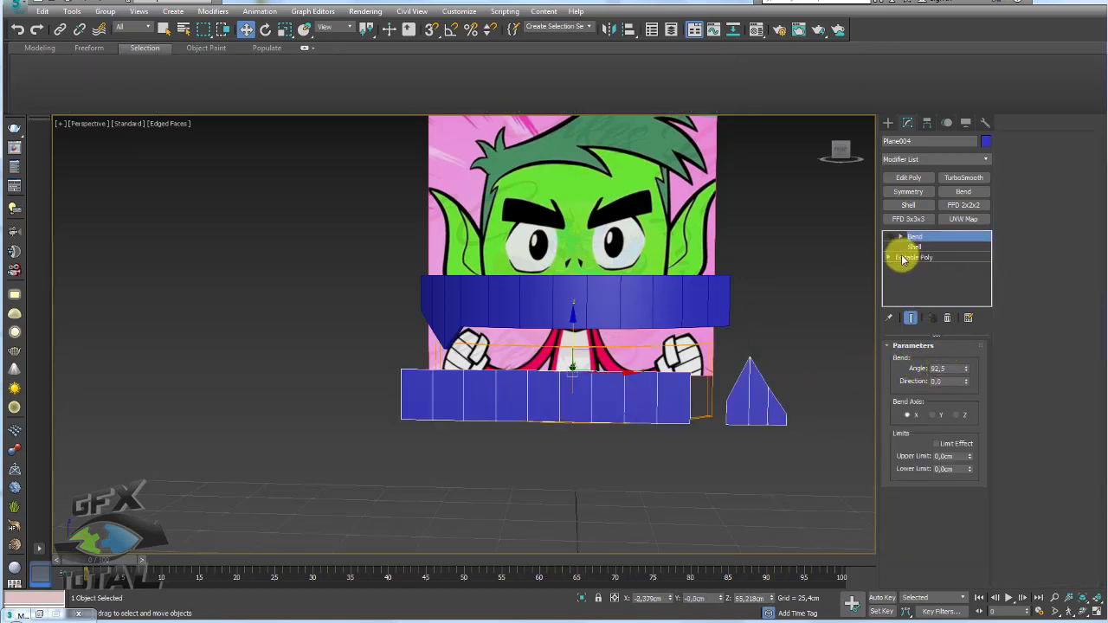
pyautogui.click(905, 257)
# - Add an FFD 2x2x2 to the lower band and scale its top points to 90% on X
pyautogui.click(961, 360)
pyautogui.click(637, 403)
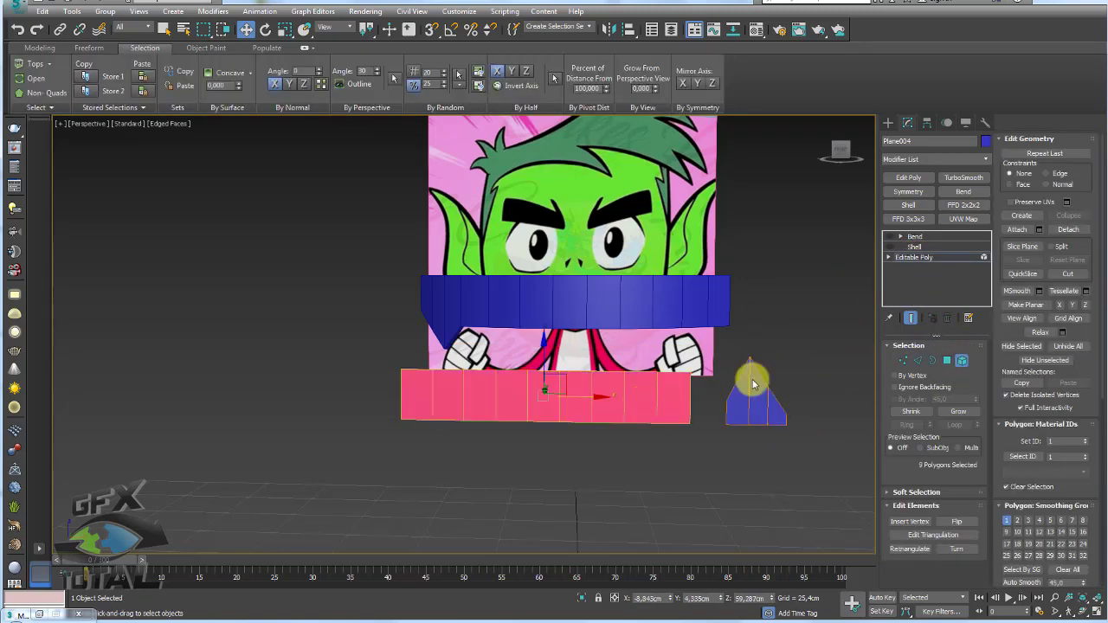
pyautogui.click(963, 205)
pyautogui.click(910, 266)
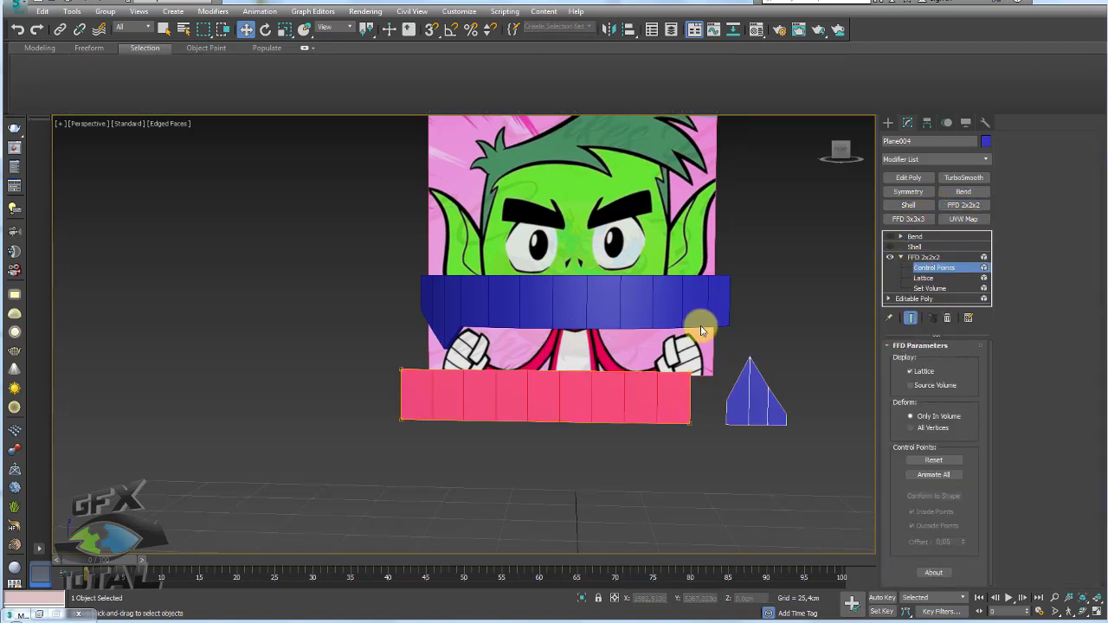
pyautogui.moveTo(732, 389); pyautogui.dragTo(687, 380)
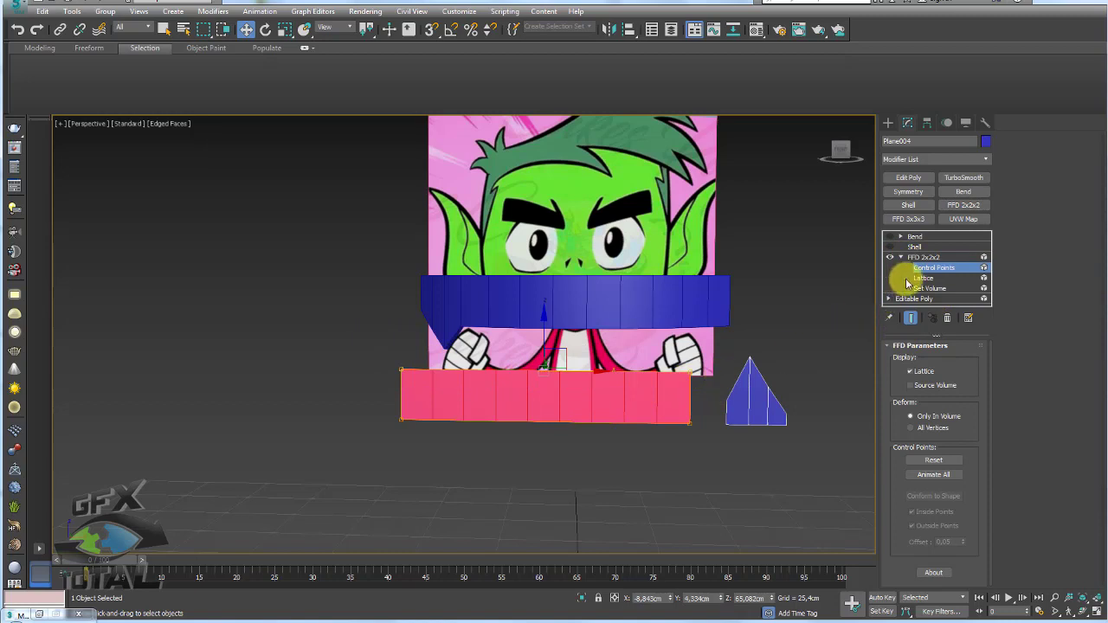
pyautogui.press('e')
pyautogui.press('r')
pyautogui.moveTo(606, 371); pyautogui.dragTo(598, 372)
pyautogui.click(917, 237)
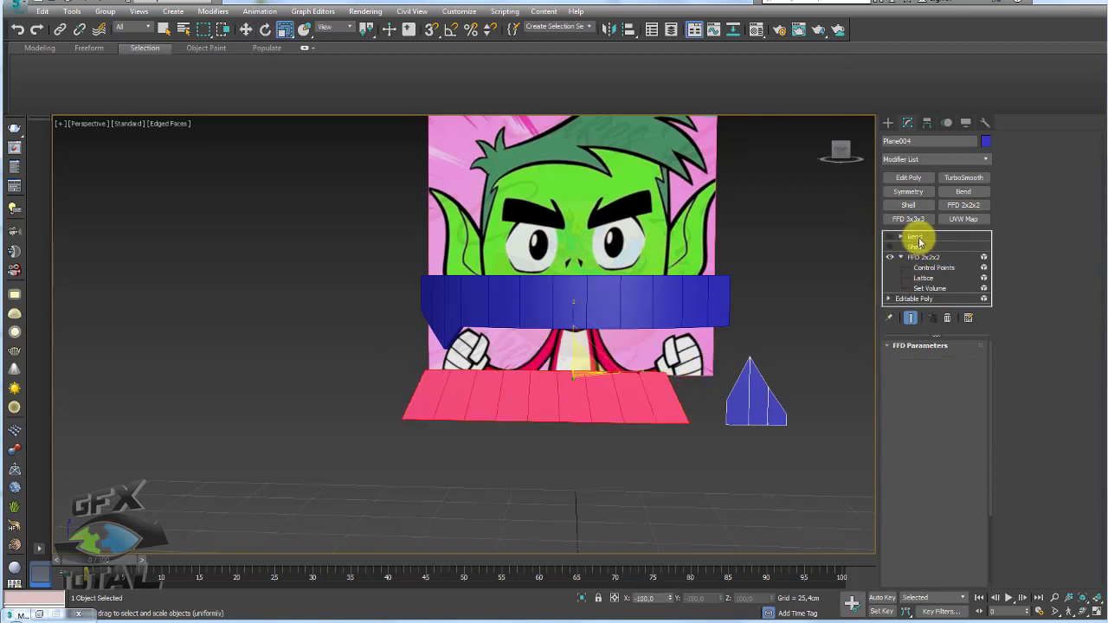
# - Add an FFD 2x2x2 to Plane003's teeth element and scale its bottom control points in to 87% on X
pyautogui.click(697, 302)
pyautogui.click(914, 257)
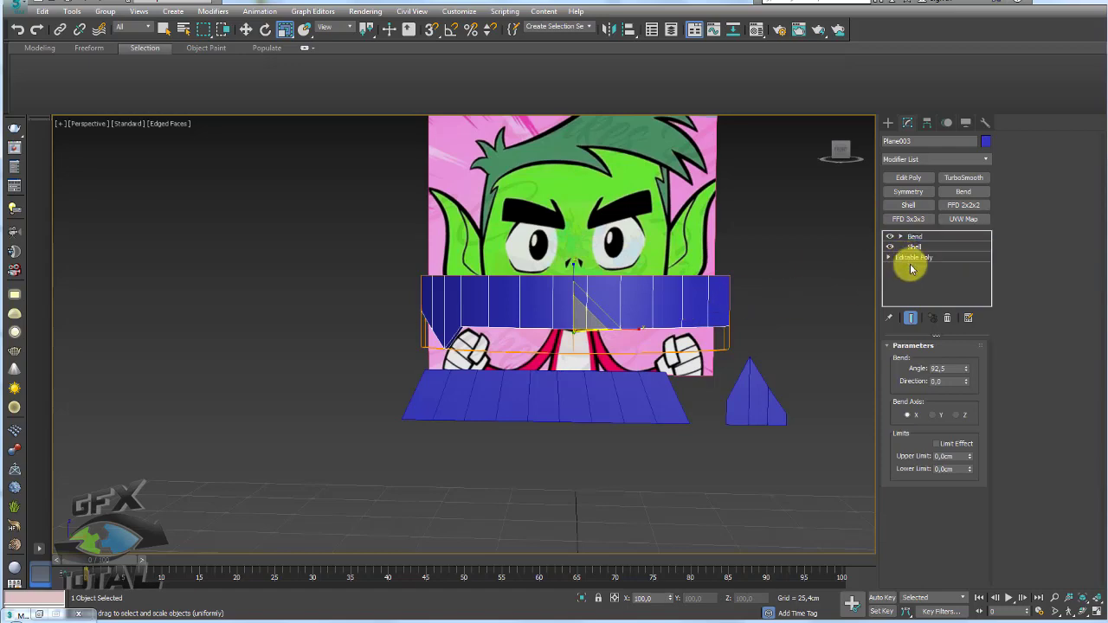
pyautogui.click(961, 361)
pyautogui.click(685, 322)
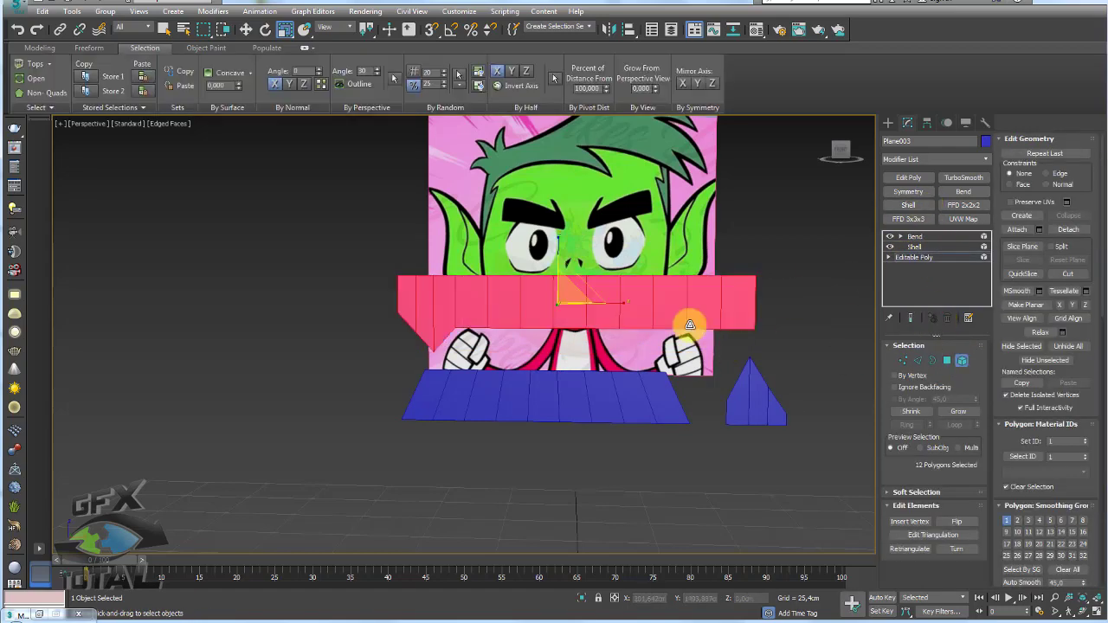
pyautogui.click(958, 205)
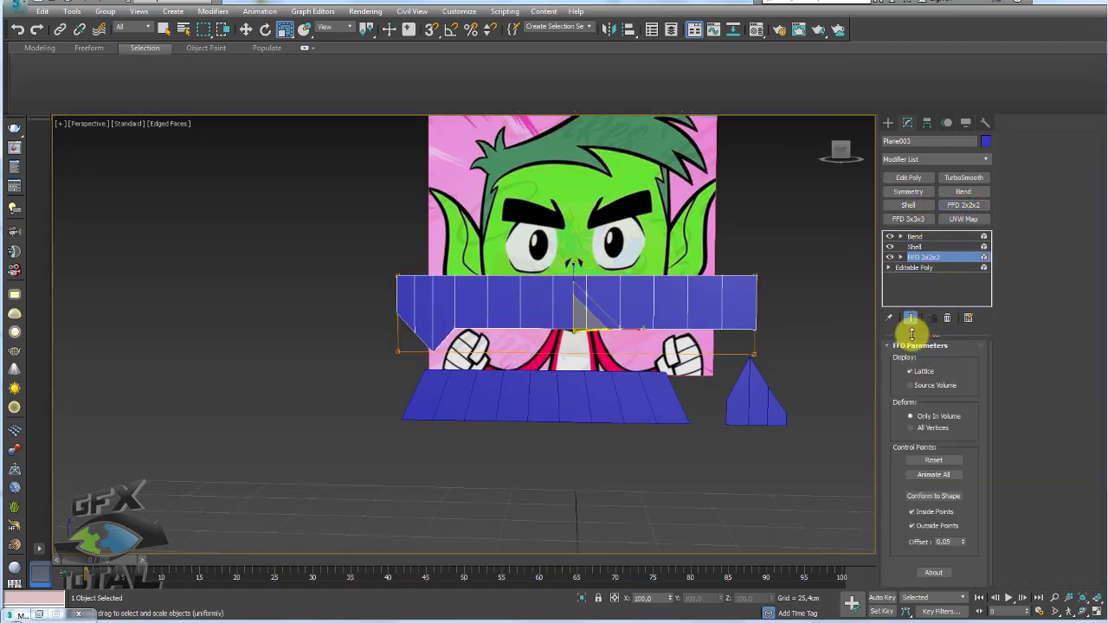
pyautogui.click(901, 257)
pyautogui.click(931, 268)
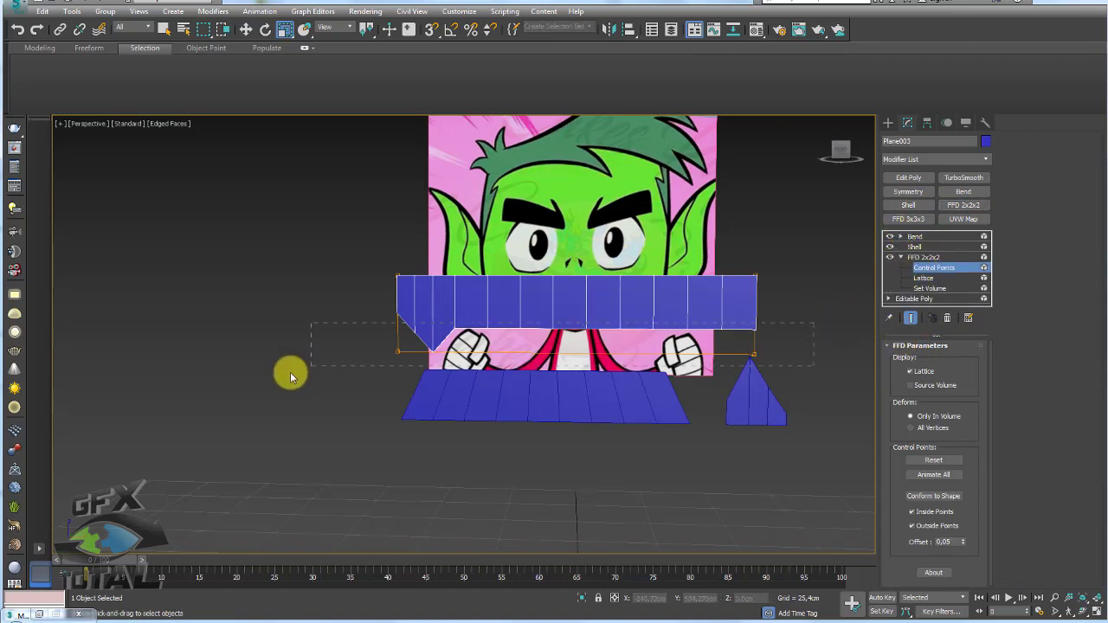
pyautogui.moveTo(639, 346); pyautogui.dragTo(632, 358)
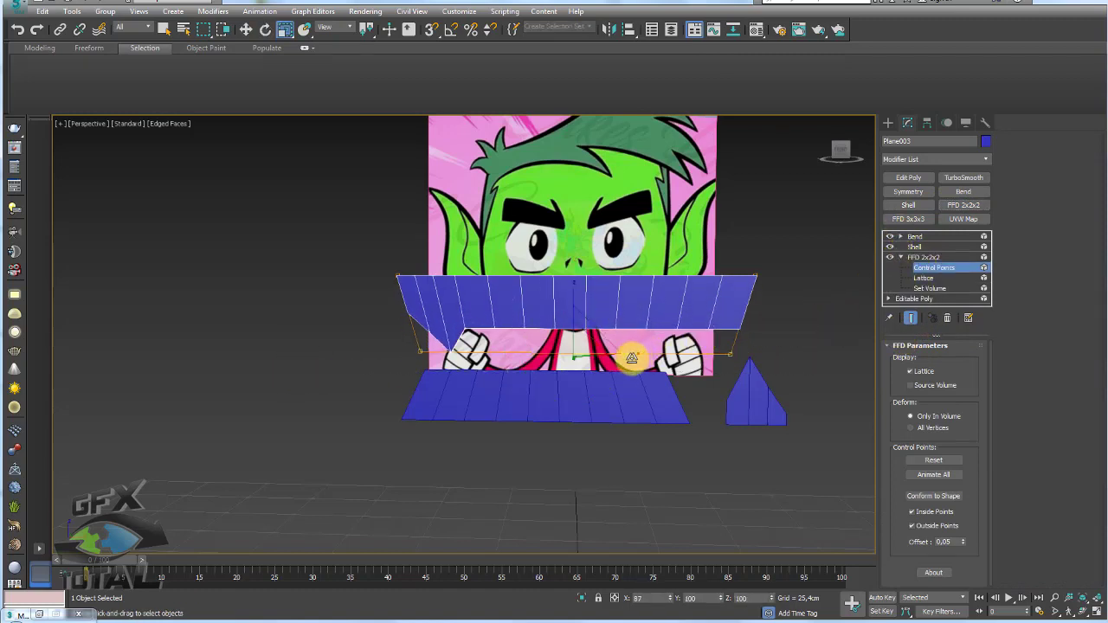
pyautogui.click(916, 254)
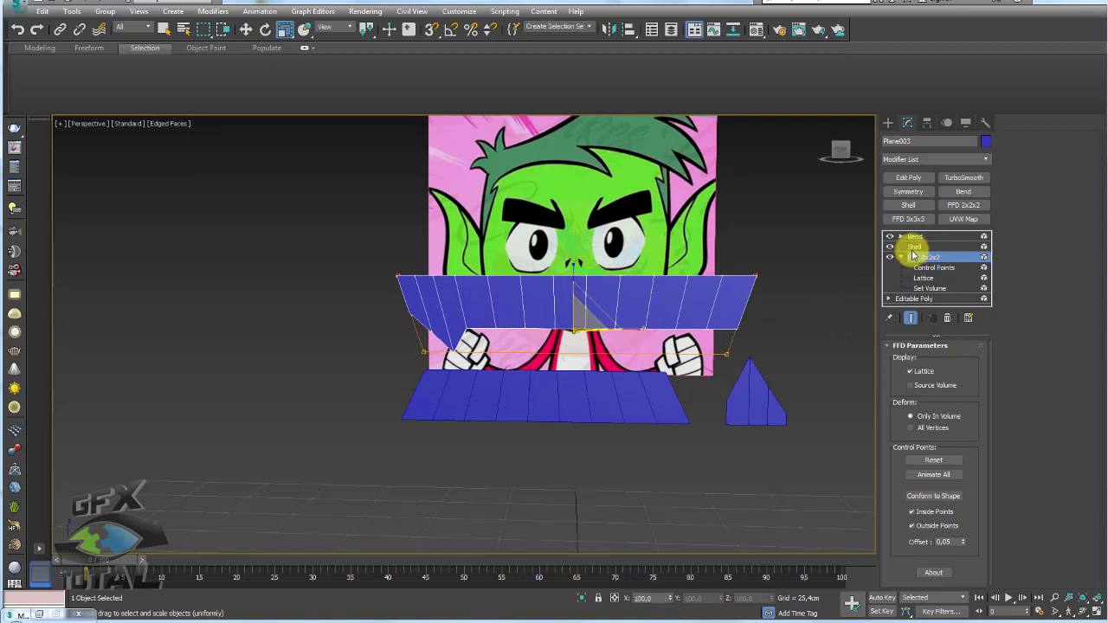
pyautogui.click(916, 236)
# - Select the lower teeth band, Plane004, and review its modifier stack
pyautogui.click(682, 392)
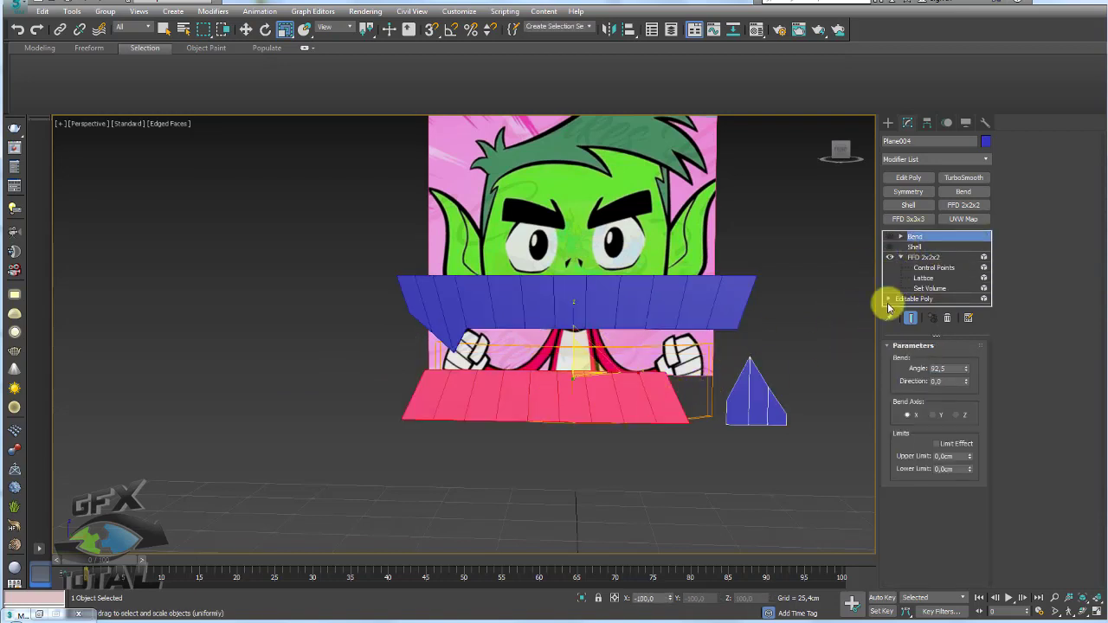
pyautogui.click(923, 258)
pyautogui.click(909, 246)
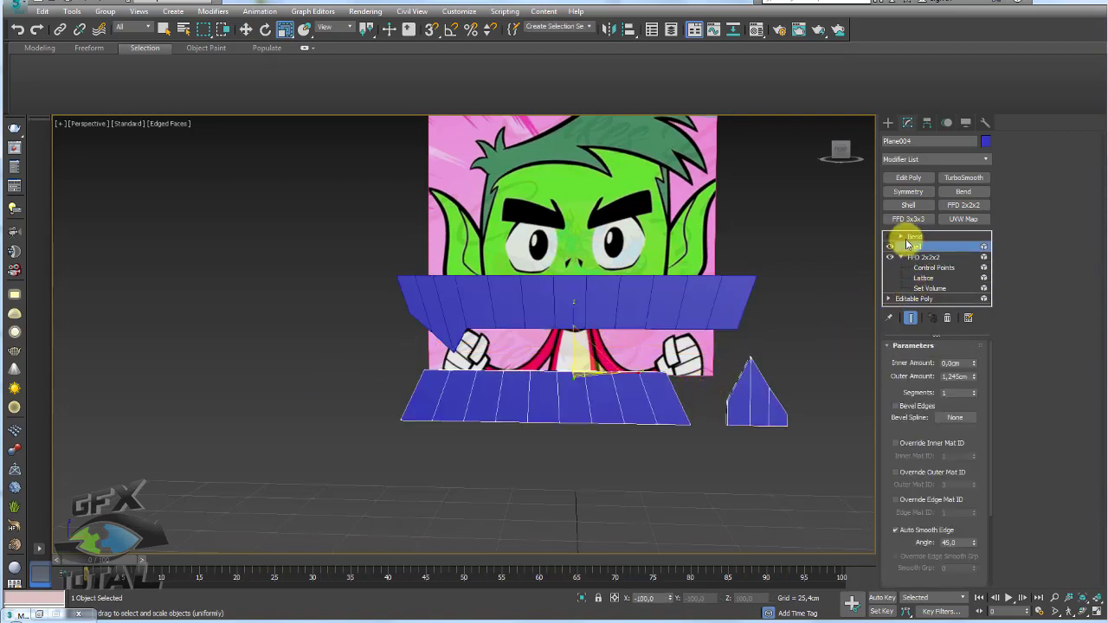
pyautogui.click(895, 237)
pyautogui.click(820, 377)
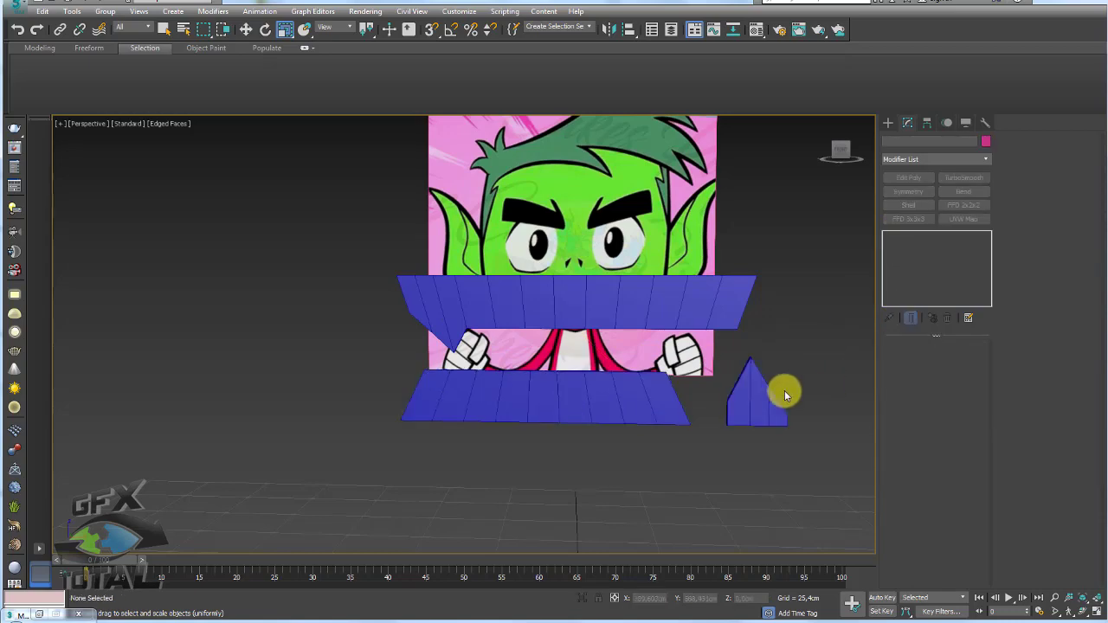
pyautogui.click(658, 404)
pyautogui.keyDown('alt'); pyautogui.moveTo(658, 403); pyautogui.dragTo(699, 441, button='middle'); pyautogui.keyUp('alt')
# - Check Plane004's FFD lattice and base mesh, ending on its Bend settings
pyautogui.click(923, 257)
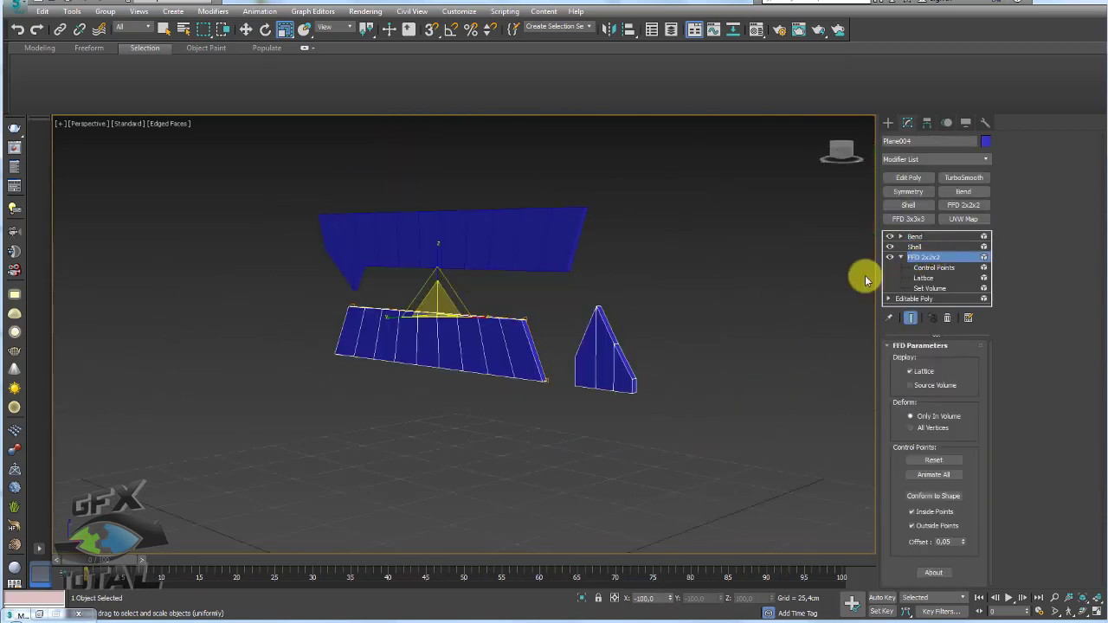
pyautogui.keyDown('alt'); pyautogui.moveTo(865, 280); pyautogui.dragTo(923, 258, button='middle'); pyautogui.keyUp('alt')
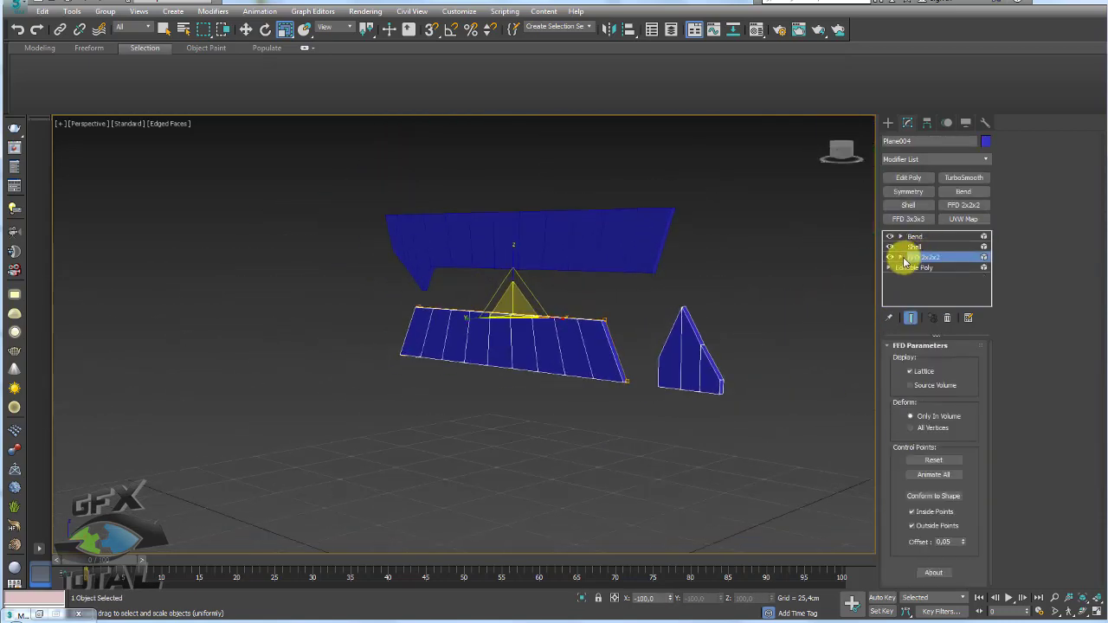
pyautogui.click(910, 267)
pyautogui.click(697, 364)
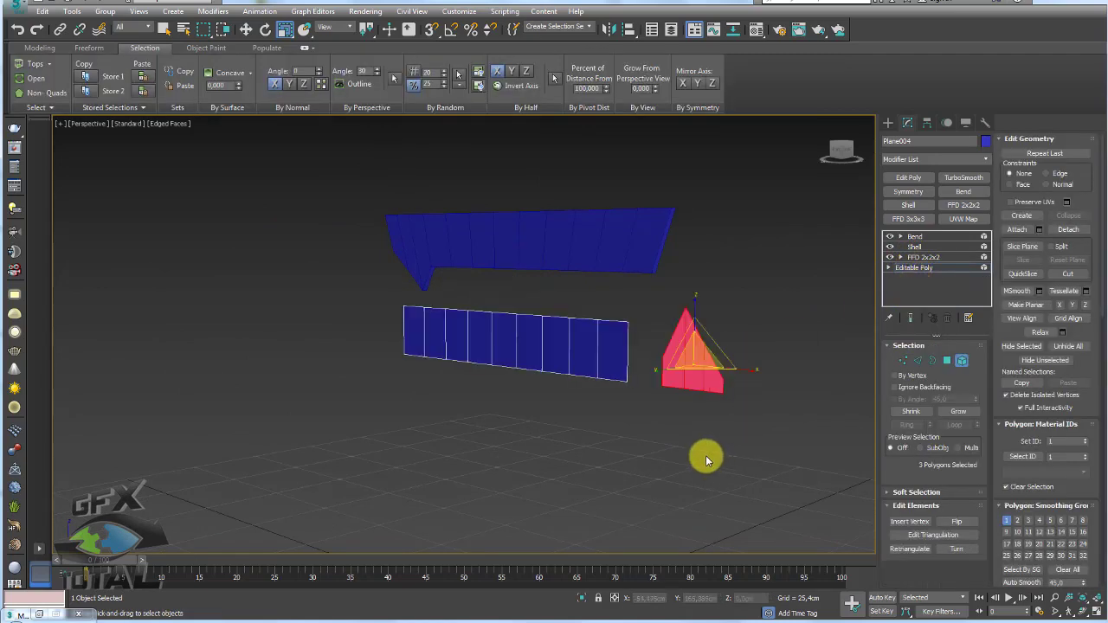
pyautogui.click(774, 379)
pyautogui.click(919, 257)
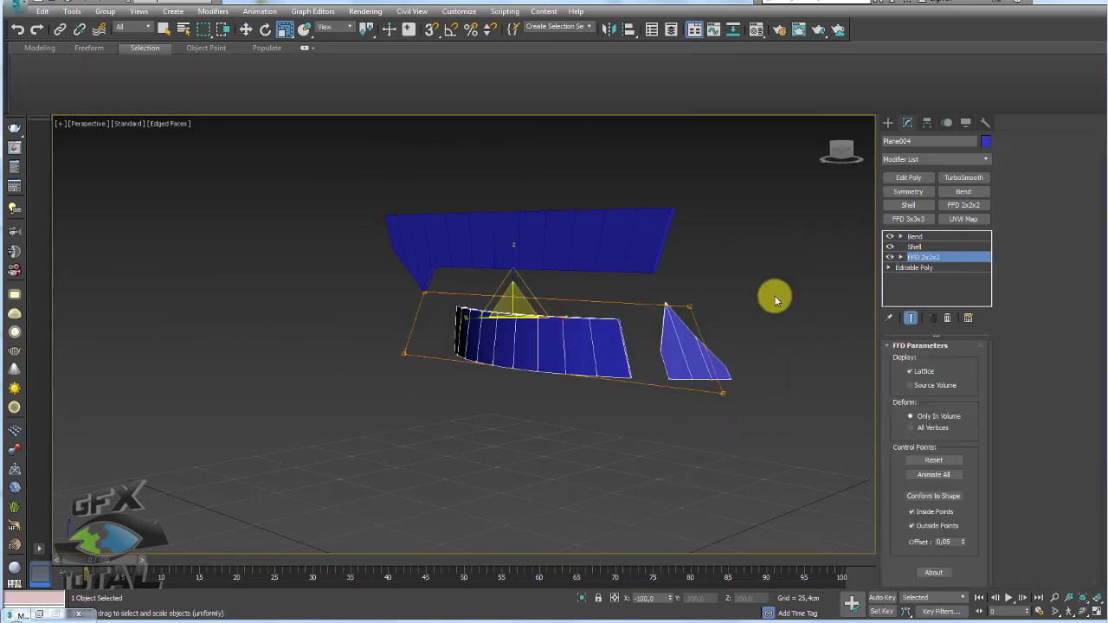
pyautogui.click(915, 238)
# - Select the upper teeth piece and inspect its base mesh, FFD and Bend levels
pyautogui.keyDown('alt'); pyautogui.moveTo(804, 286); pyautogui.dragTo(508, 278, button='middle'); pyautogui.keyUp('alt')
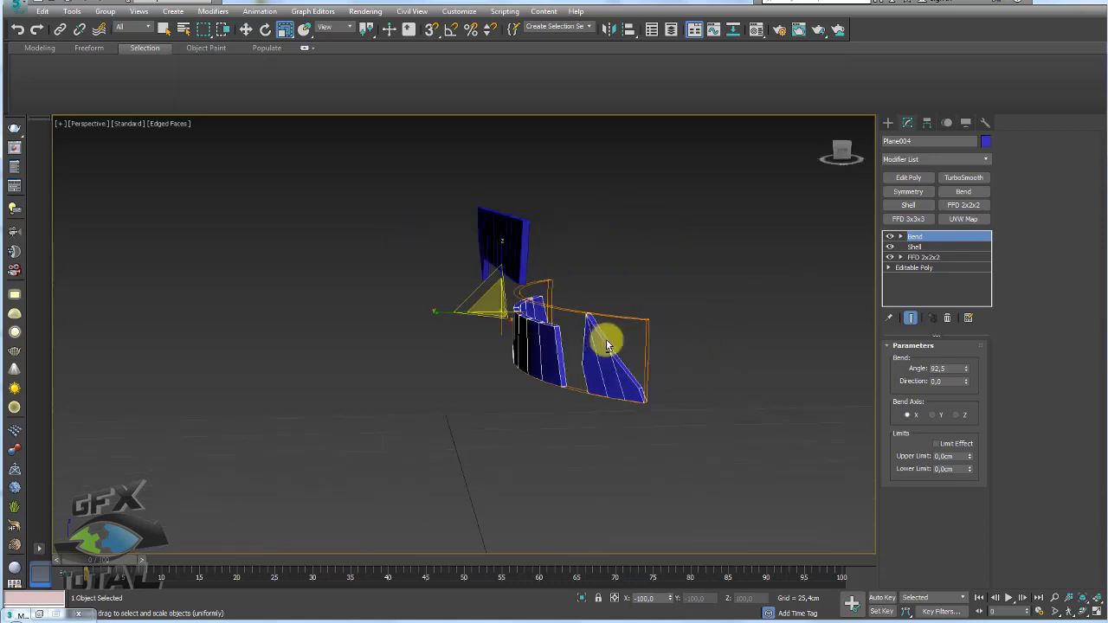
pyautogui.click(509, 248)
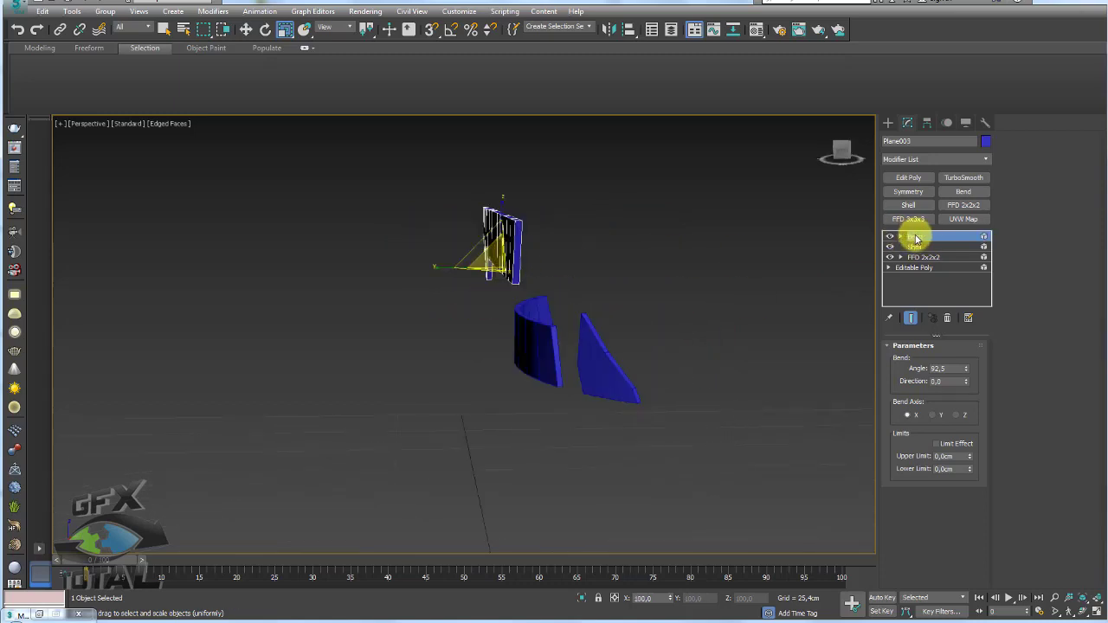
pyautogui.moveTo(916, 238); pyautogui.dragTo(873, 297)
pyautogui.click(927, 269)
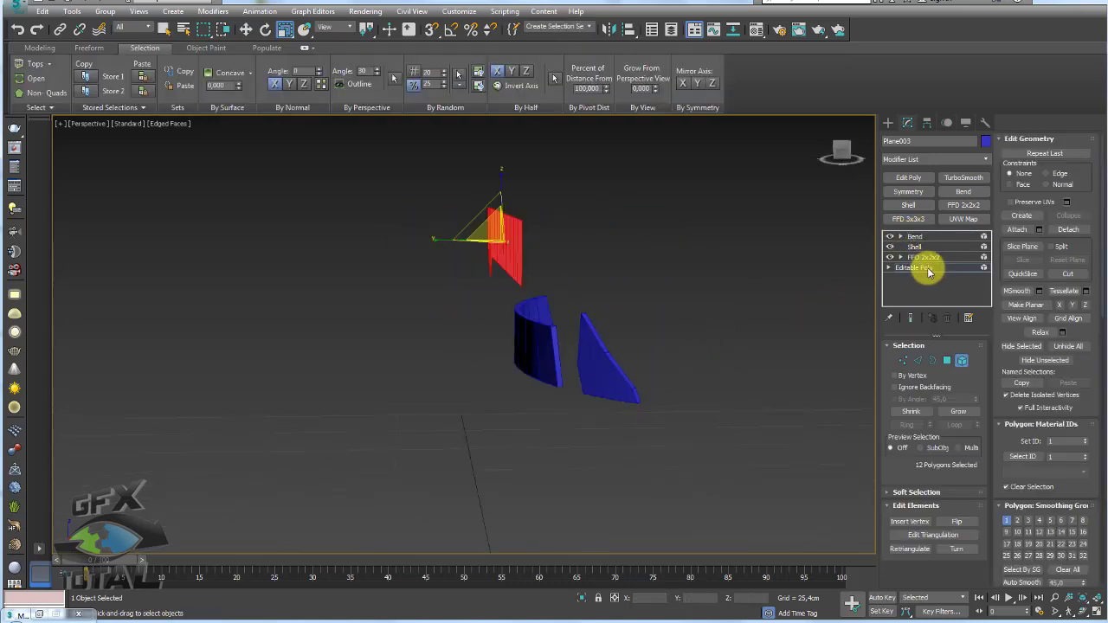
pyautogui.click(936, 268)
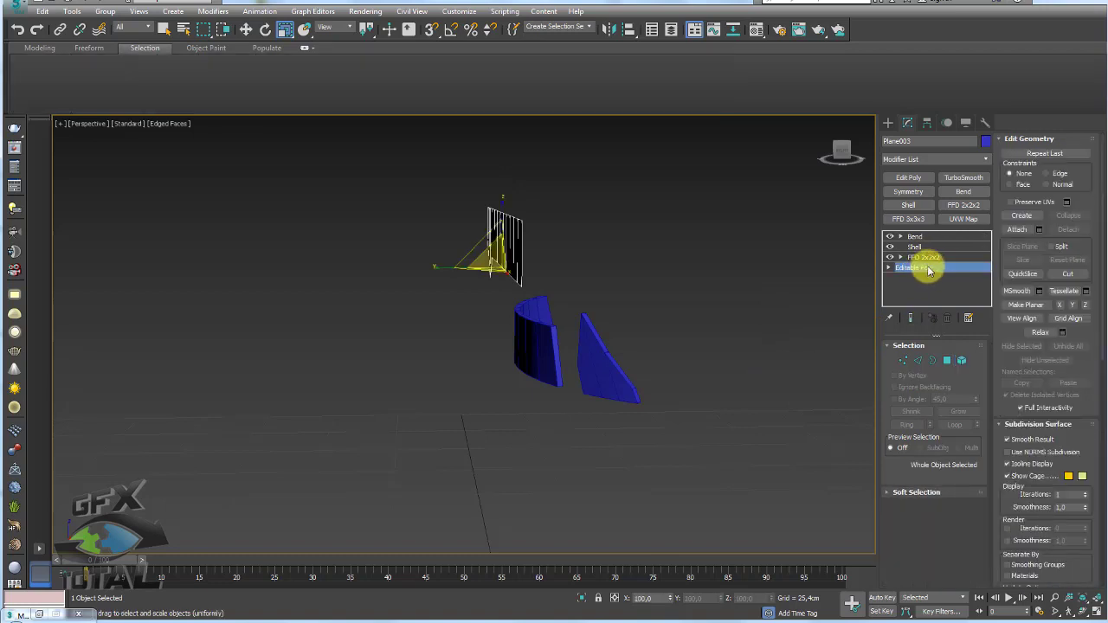
pyautogui.click(921, 255)
pyautogui.click(914, 237)
# - Move Plane004 up along Z so it sits just under the upper teeth
pyautogui.keyDown('alt'); pyautogui.moveTo(828, 262); pyautogui.dragTo(561, 320, button='middle'); pyautogui.keyUp('alt')
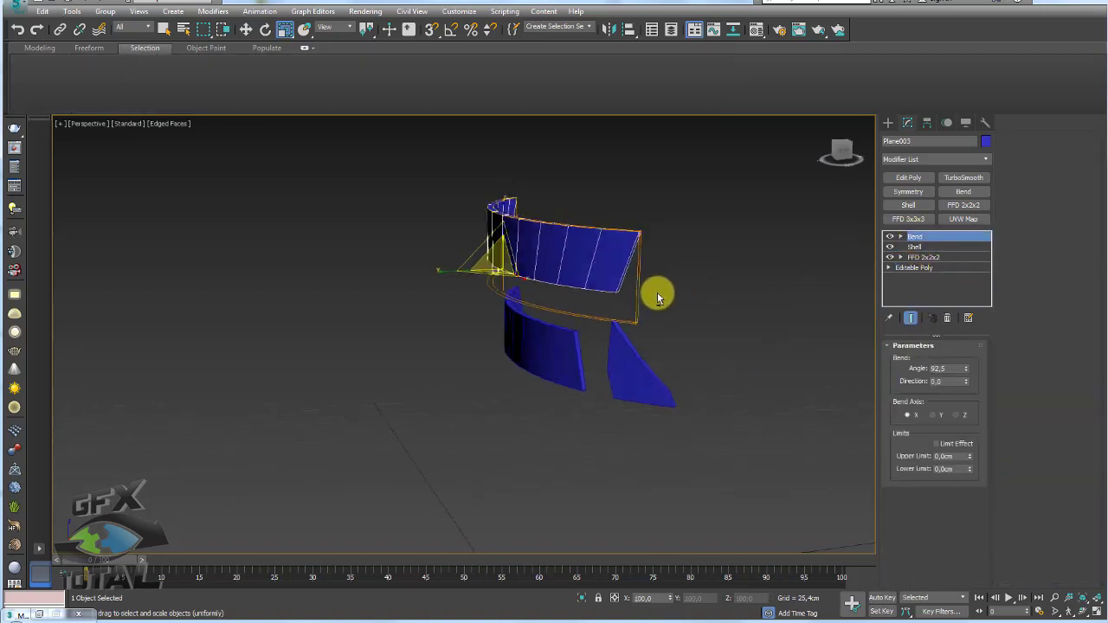
pyautogui.click(561, 321)
pyautogui.press('w')
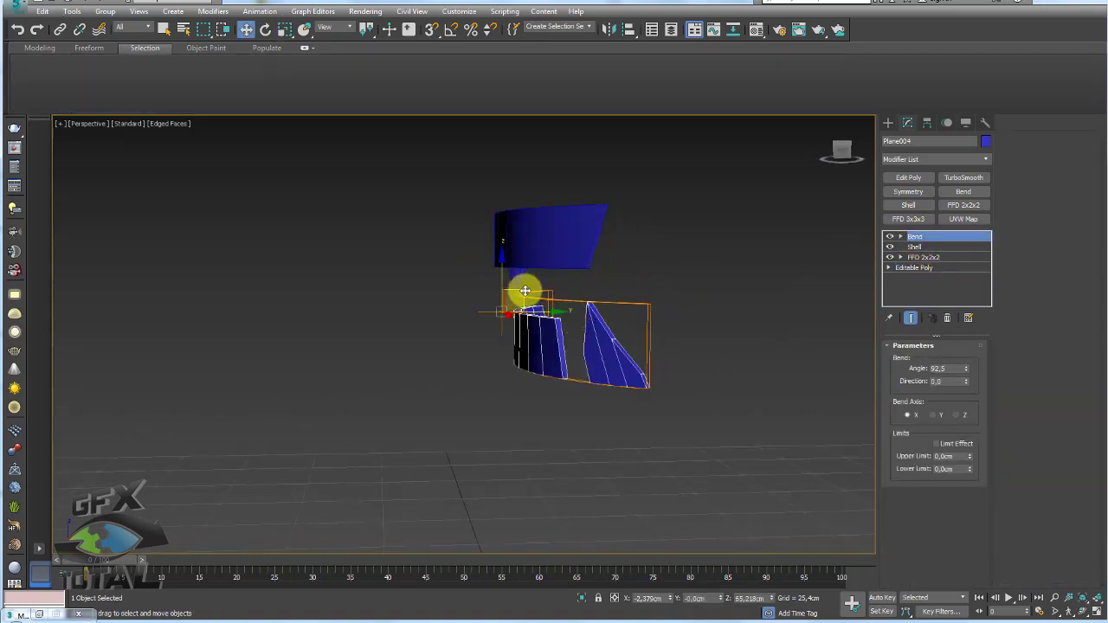
pyautogui.moveTo(522, 292); pyautogui.dragTo(518, 268)
# - At Element level, move the lower strip's triangular side piece further right
pyautogui.moveTo(514, 250)
pyautogui.keyDown('alt'); pyautogui.mouseDown(button='middle')
pyautogui.moveTo(634, 294)
pyautogui.moveTo(629, 346)
pyautogui.mouseUp(button='middle'); pyautogui.keyUp('alt')
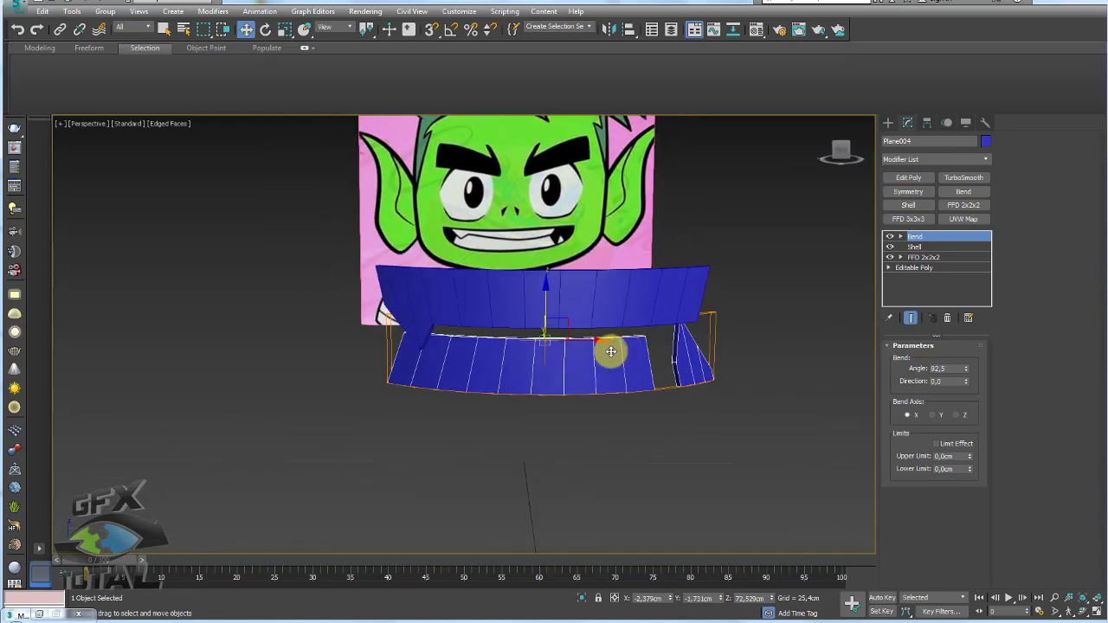
pyautogui.moveTo(394, 362)
pyautogui.keyDown('alt'); pyautogui.mouseDown(button='middle')
pyautogui.moveTo(490, 366)
pyautogui.moveTo(660, 314)
pyautogui.mouseUp(button='middle'); pyautogui.keyUp('alt')
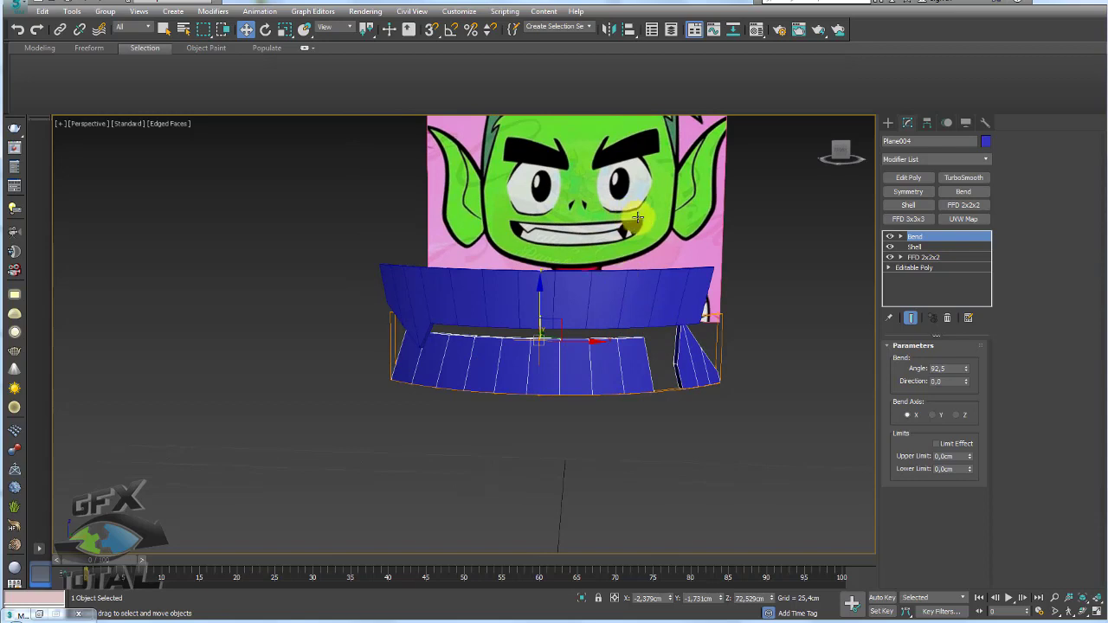
pyautogui.moveTo(637, 217)
pyautogui.keyDown('alt'); pyautogui.mouseDown(button='middle')
pyautogui.moveTo(700, 352)
pyautogui.moveTo(965, 245)
pyautogui.mouseUp(button='middle'); pyautogui.keyUp('alt')
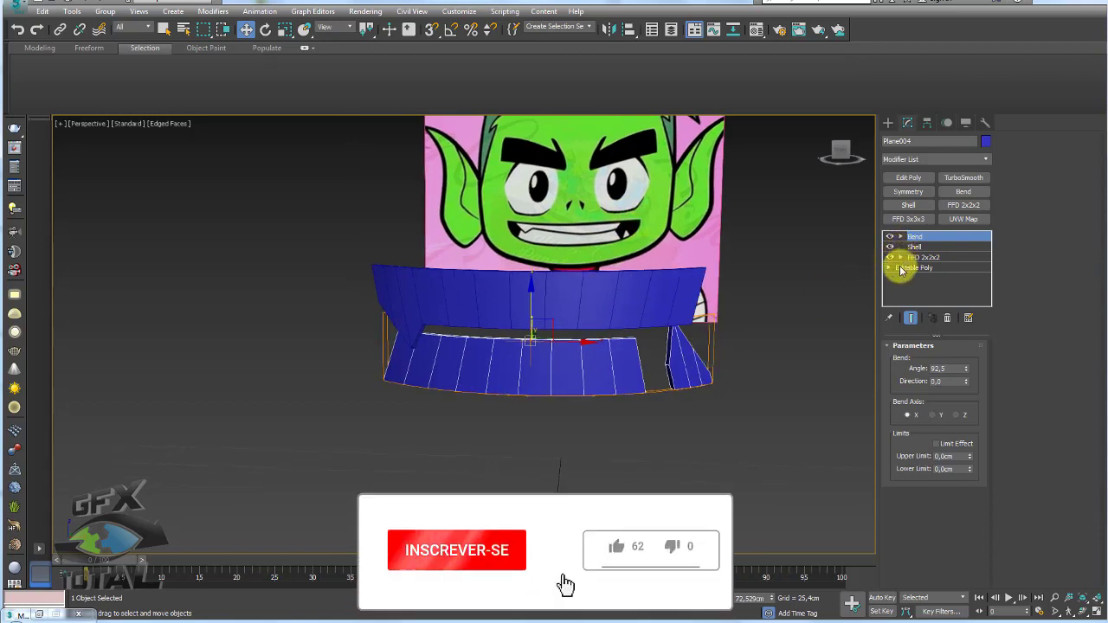
pyautogui.click(891, 268)
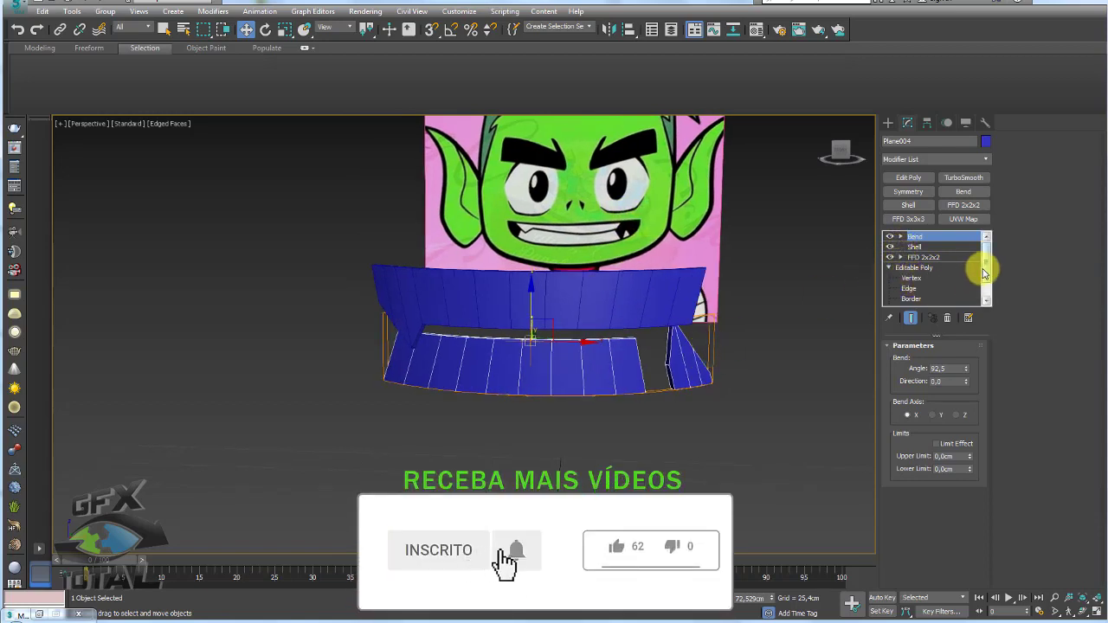
pyautogui.moveTo(984, 274); pyautogui.dragTo(984, 292)
pyautogui.click(917, 298)
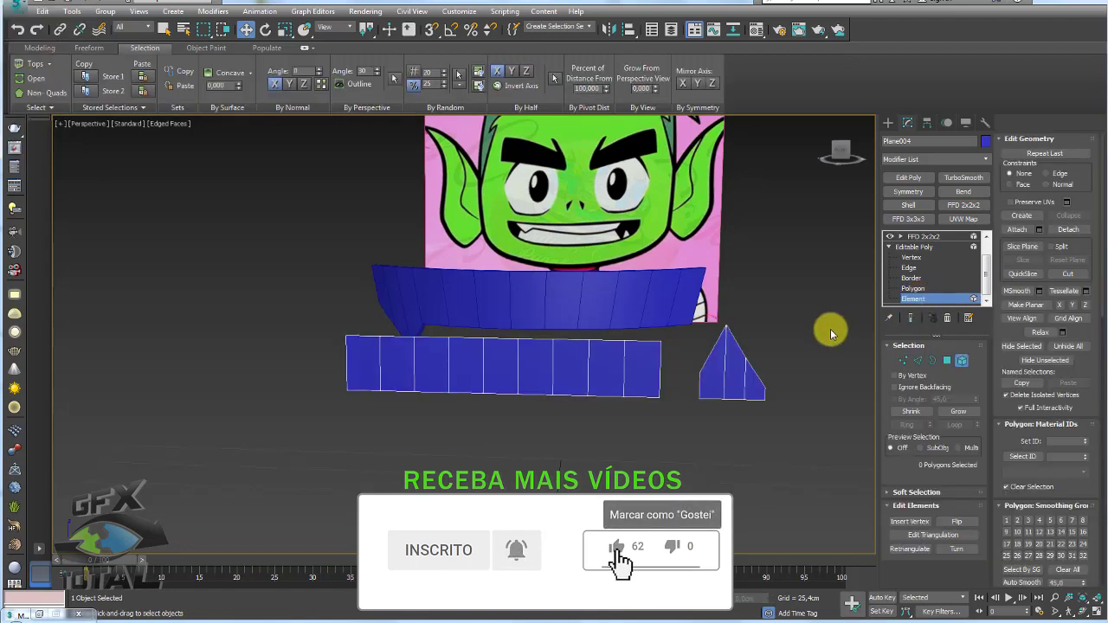
pyautogui.click(961, 361)
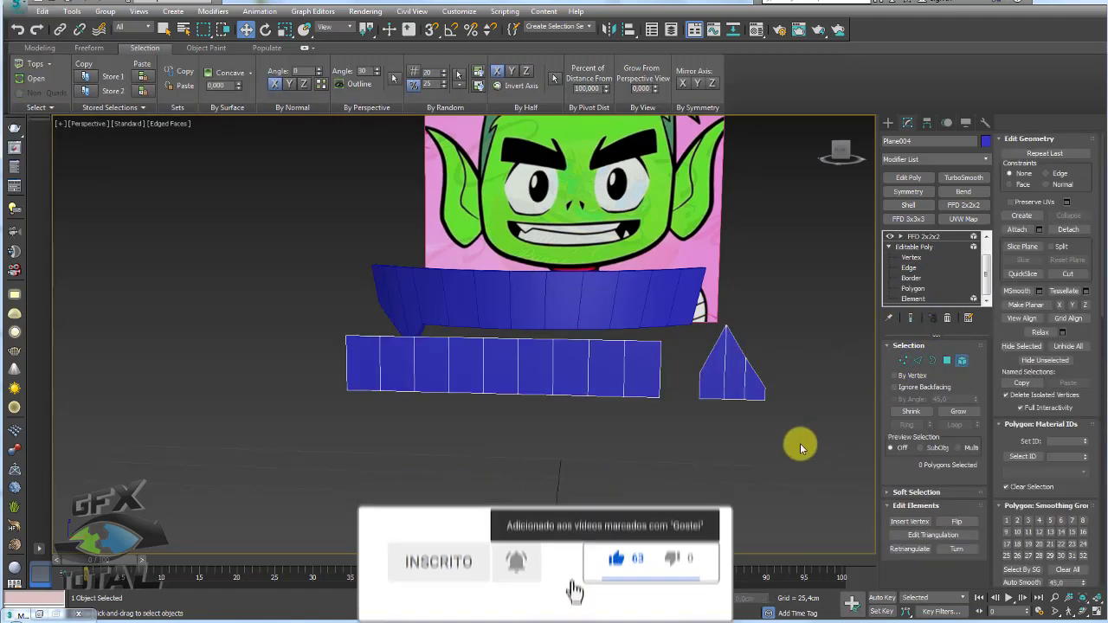
pyautogui.click(731, 372)
pyautogui.moveTo(782, 383); pyautogui.dragTo(840, 376)
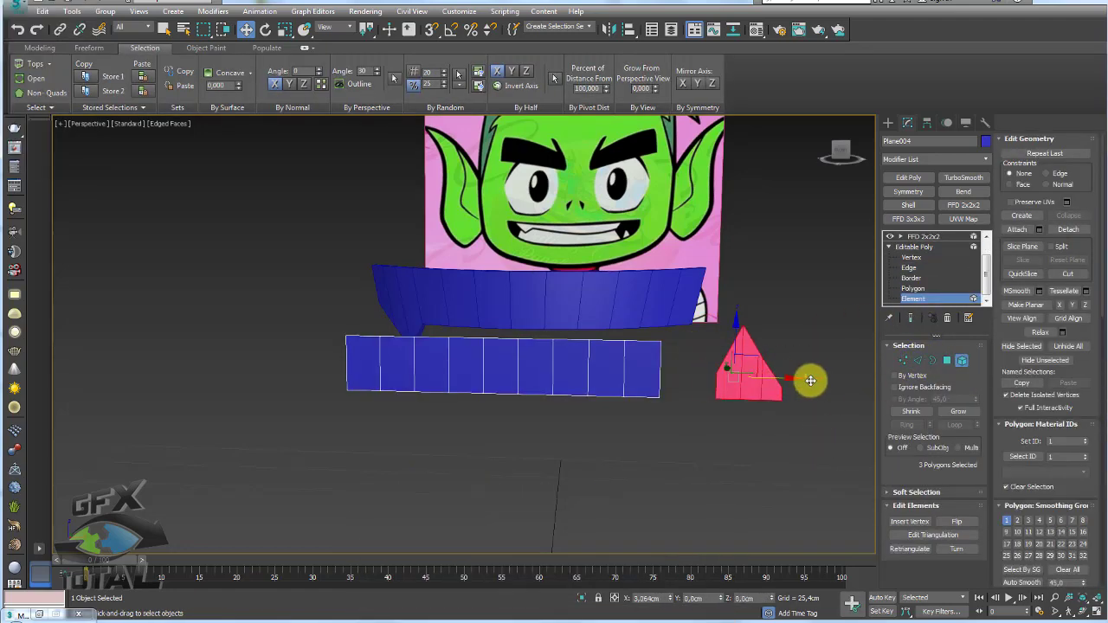
# - Shift-drag the strip's end edge outward into a new section, then view the Bend result
pyautogui.click(919, 363)
pyautogui.keyDown('shift'); pyautogui.moveTo(661, 367); pyautogui.dragTo(756, 373); pyautogui.keyUp('shift')
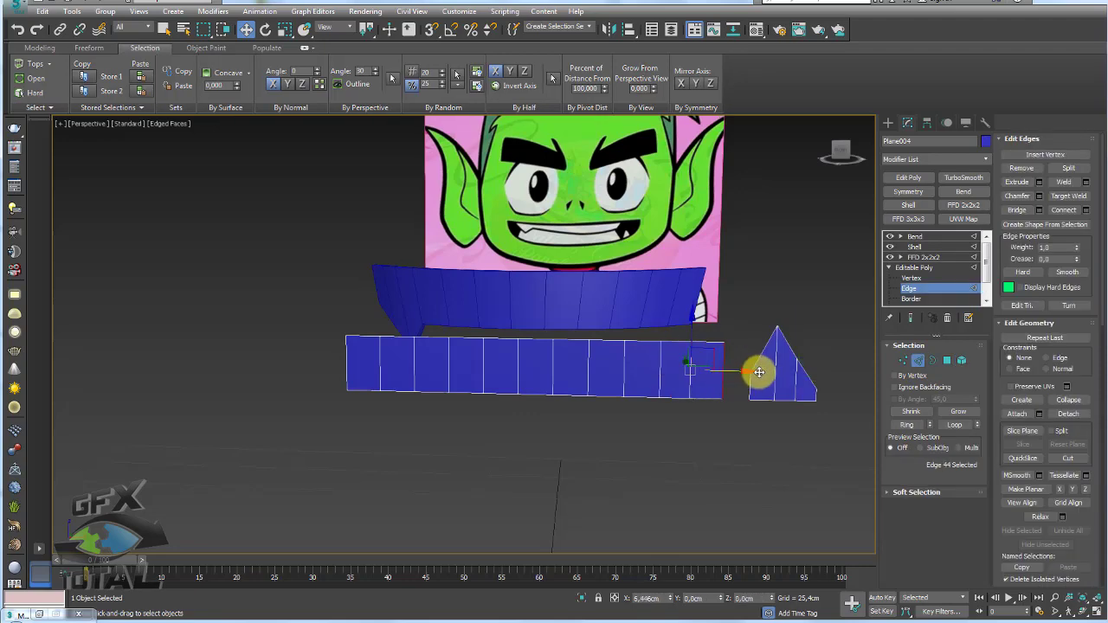
pyautogui.click(920, 257)
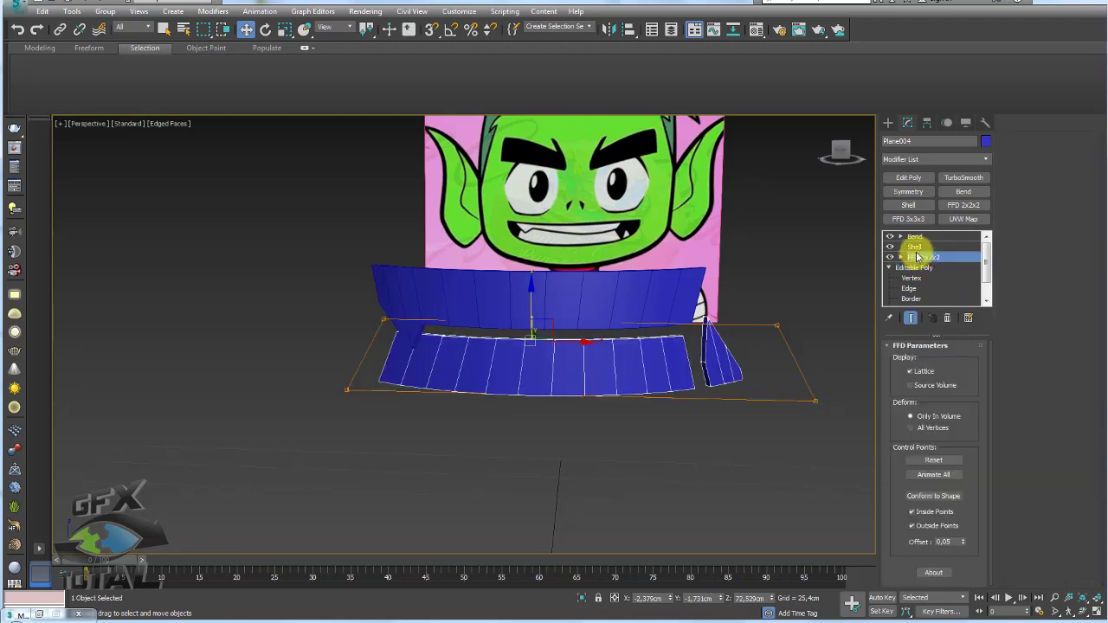
pyautogui.click(914, 236)
pyautogui.moveTo(712, 321)
pyautogui.keyDown('alt'); pyautogui.mouseDown(button='middle')
pyautogui.moveTo(681, 309)
pyautogui.moveTo(705, 327)
pyautogui.moveTo(681, 439)
pyautogui.mouseUp(button='middle'); pyautogui.keyUp('alt')
pyautogui.hotkey('ctrl', 'a')
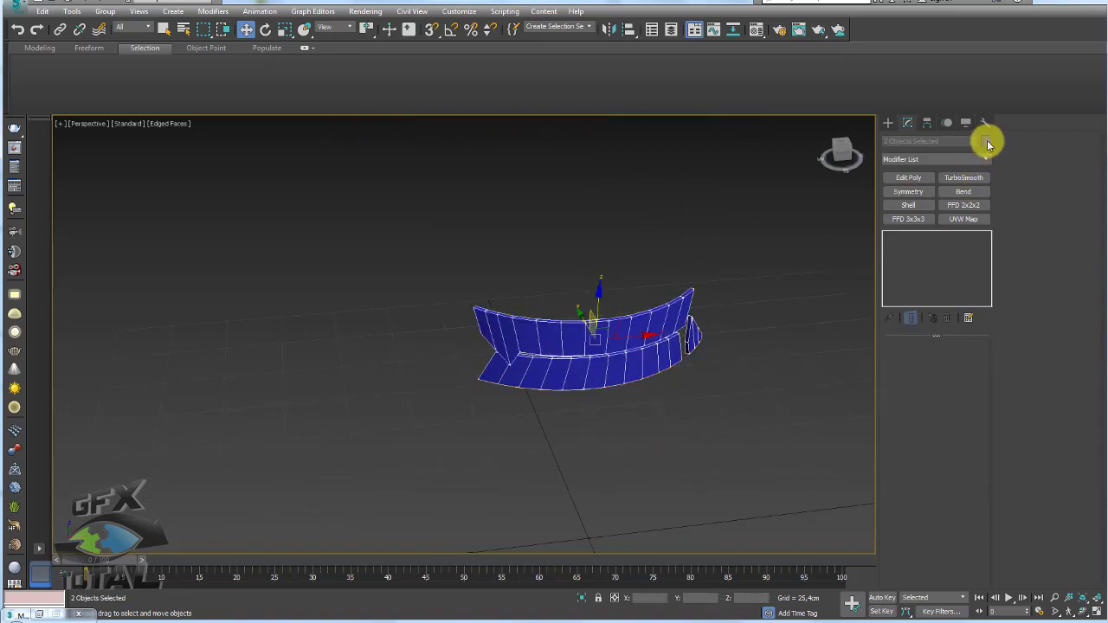
# - Set the Object Color of both teeth pieces to white
pyautogui.click(987, 142)
pyautogui.click(730, 314)
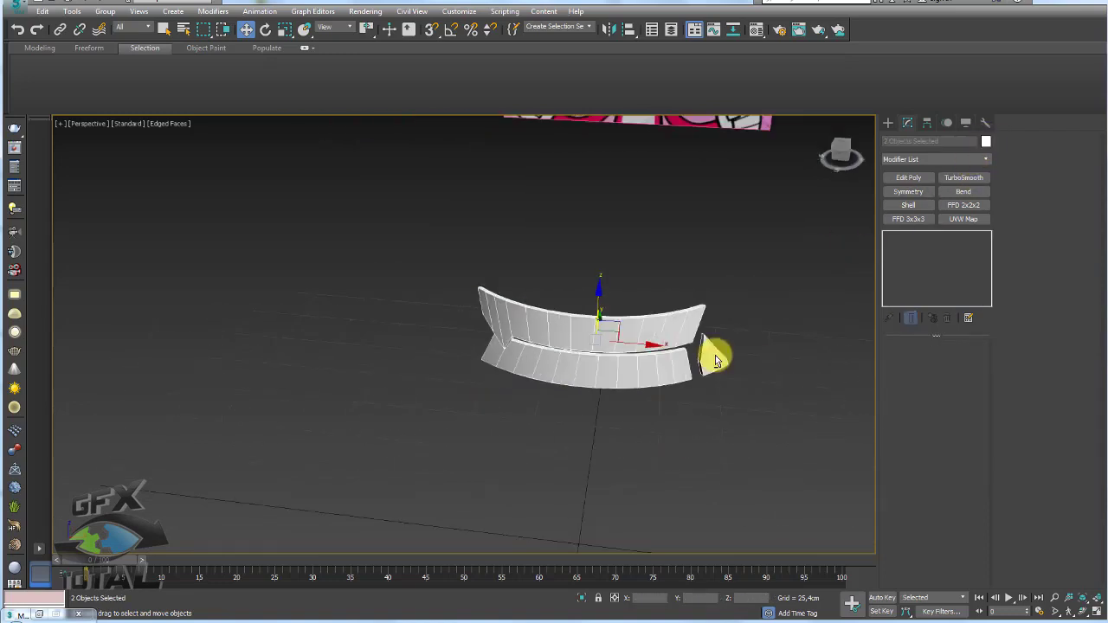
pyautogui.moveTo(715, 355)
pyautogui.keyDown('alt'); pyautogui.mouseDown(button='middle')
pyautogui.moveTo(618, 383)
pyautogui.moveTo(640, 378)
pyautogui.moveTo(644, 441)
pyautogui.mouseUp(button='middle'); pyautogui.keyUp('alt')
# - Unhide all hidden head meshes and zoom in on the teeth in the mouth
pyautogui.rightClick(600, 433)
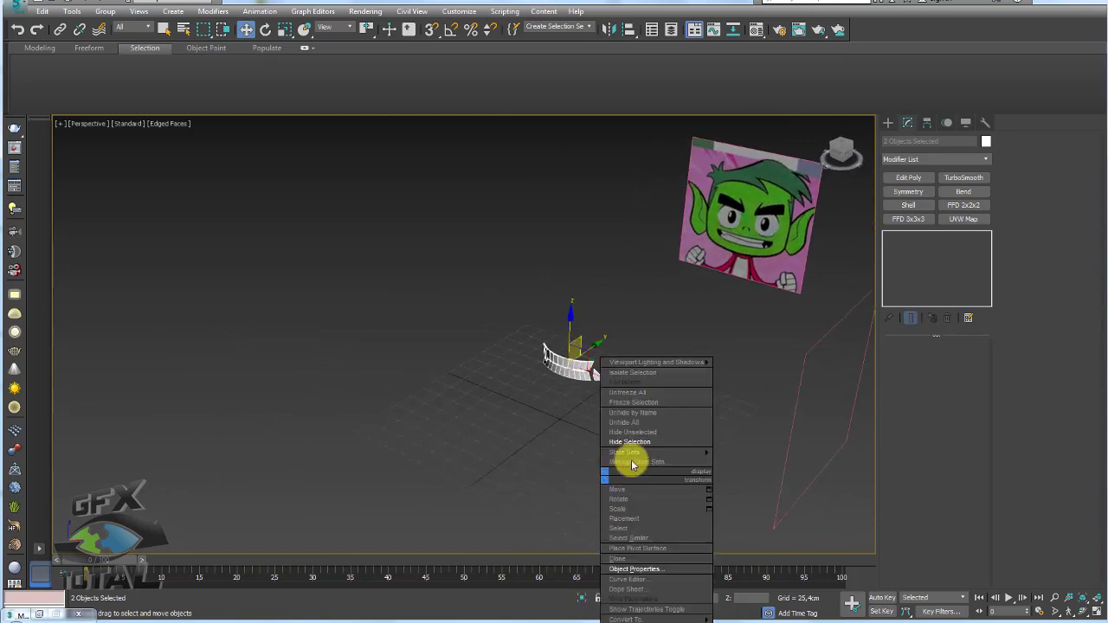
pyautogui.click(641, 433)
pyautogui.keyDown('alt'); pyautogui.moveTo(642, 470); pyautogui.dragTo(616, 447, button='middle'); pyautogui.keyUp('alt')
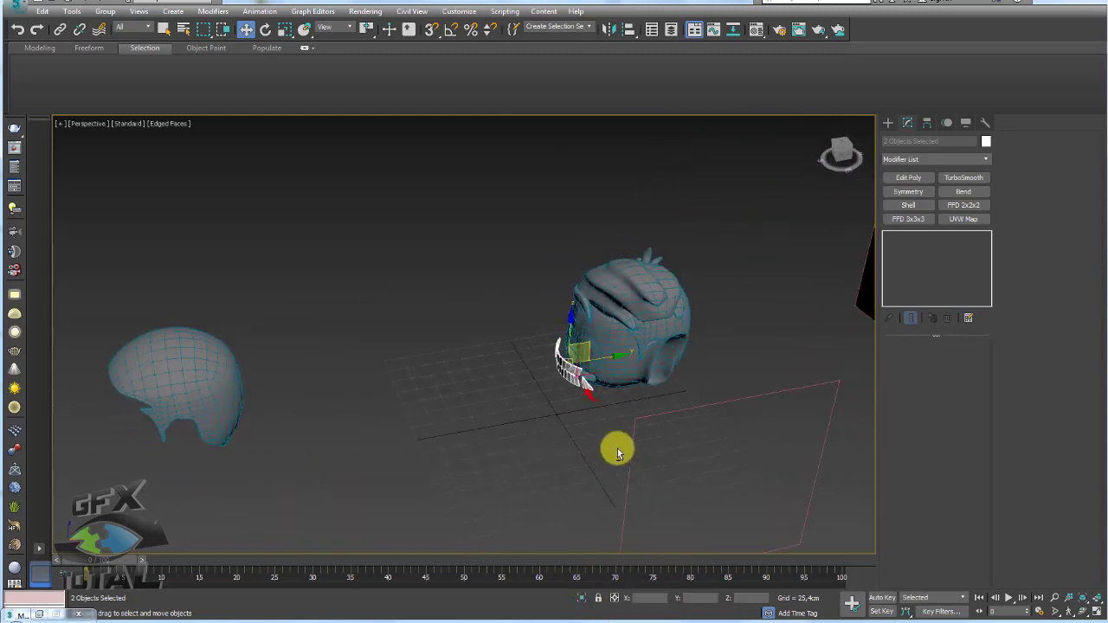
pyautogui.scroll(3, 597, 354)
pyautogui.scroll(4, 576, 364)
pyautogui.moveTo(544, 368)
pyautogui.keyDown('alt'); pyautogui.mouseDown(button='middle')
pyautogui.moveTo(583, 367)
pyautogui.moveTo(575, 391)
pyautogui.moveTo(606, 337)
pyautogui.mouseUp(button='middle'); pyautogui.keyUp('alt')
pyautogui.scroll(3, 603, 384)
pyautogui.moveTo(604, 385)
pyautogui.keyDown('alt'); pyautogui.mouseDown(button='middle')
pyautogui.moveTo(555, 393)
pyautogui.moveTo(614, 396)
pyautogui.moveTo(613, 352)
pyautogui.mouseUp(button='middle'); pyautogui.keyUp('alt')
# - Select the upper teeth piece and box-select its FFD lattice control points
pyautogui.click(597, 341)
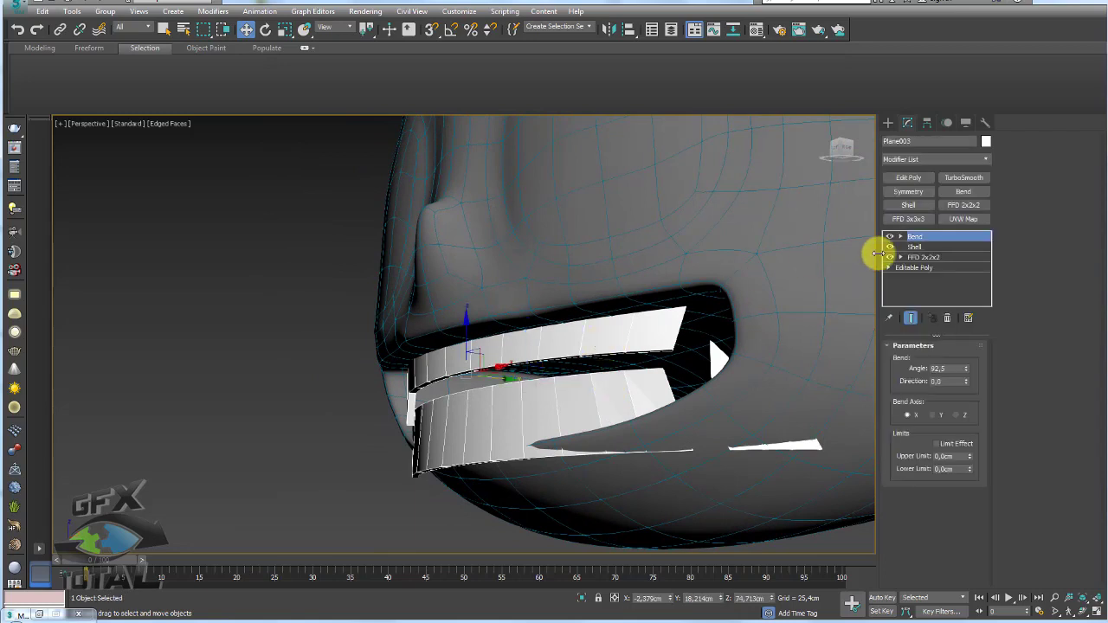
pyautogui.click(924, 271)
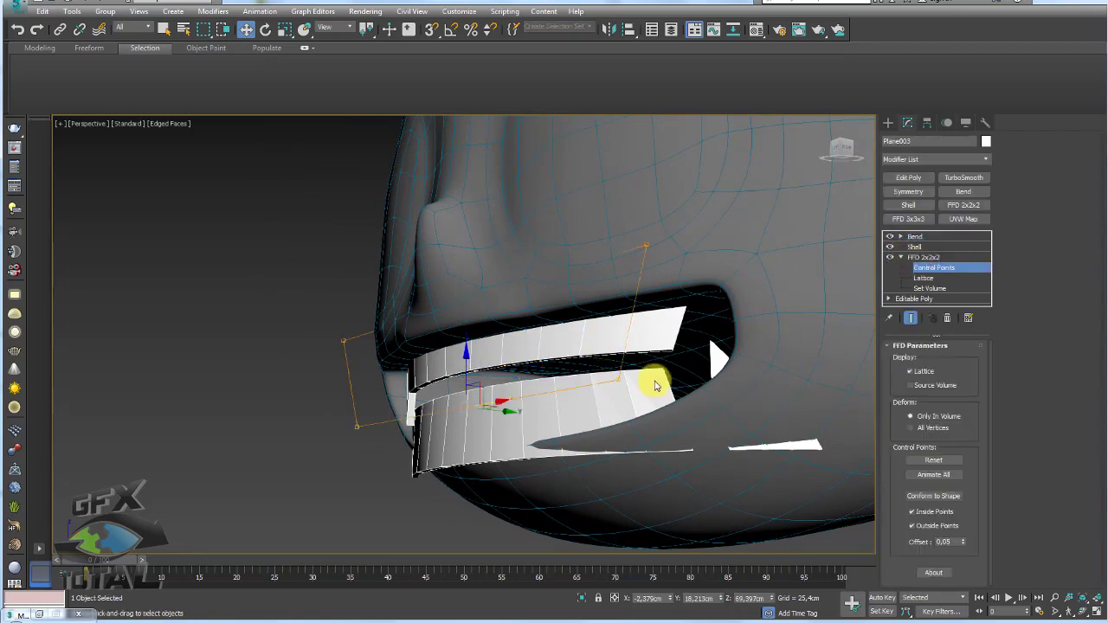
pyautogui.keyDown('alt'); pyautogui.moveTo(649, 384); pyautogui.dragTo(567, 396, button='middle'); pyautogui.keyUp('alt')
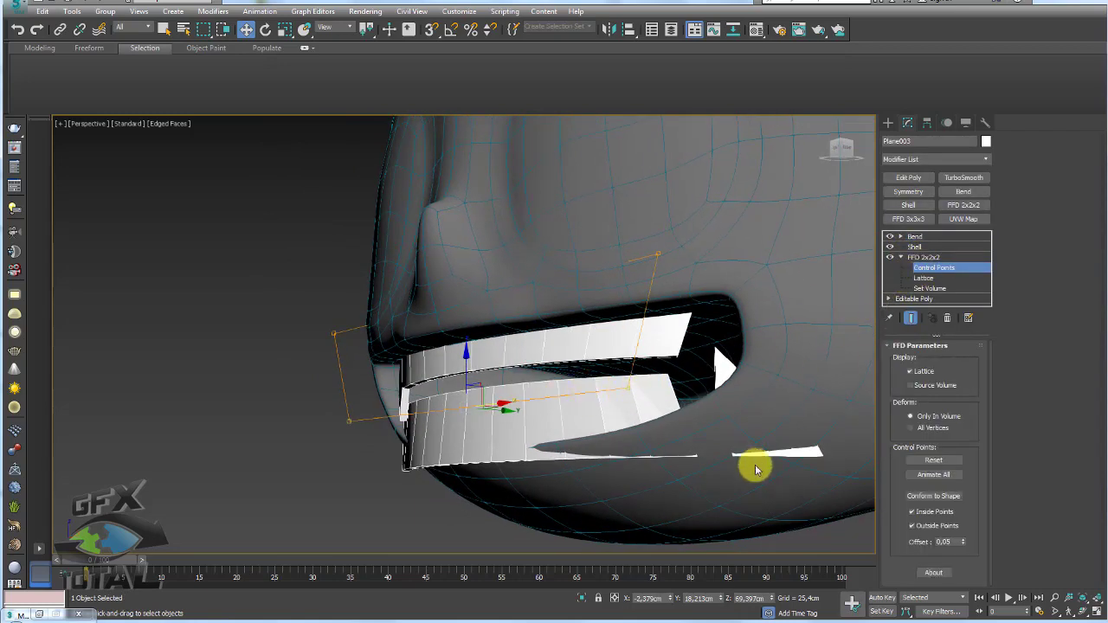
pyautogui.moveTo(330, 410); pyautogui.dragTo(277, 380)
pyautogui.moveTo(756, 338)
pyautogui.keyDown('alt'); pyautogui.mouseDown(button='middle')
pyautogui.moveTo(544, 412)
pyautogui.moveTo(507, 408)
pyautogui.mouseUp(button='middle'); pyautogui.keyUp('alt')
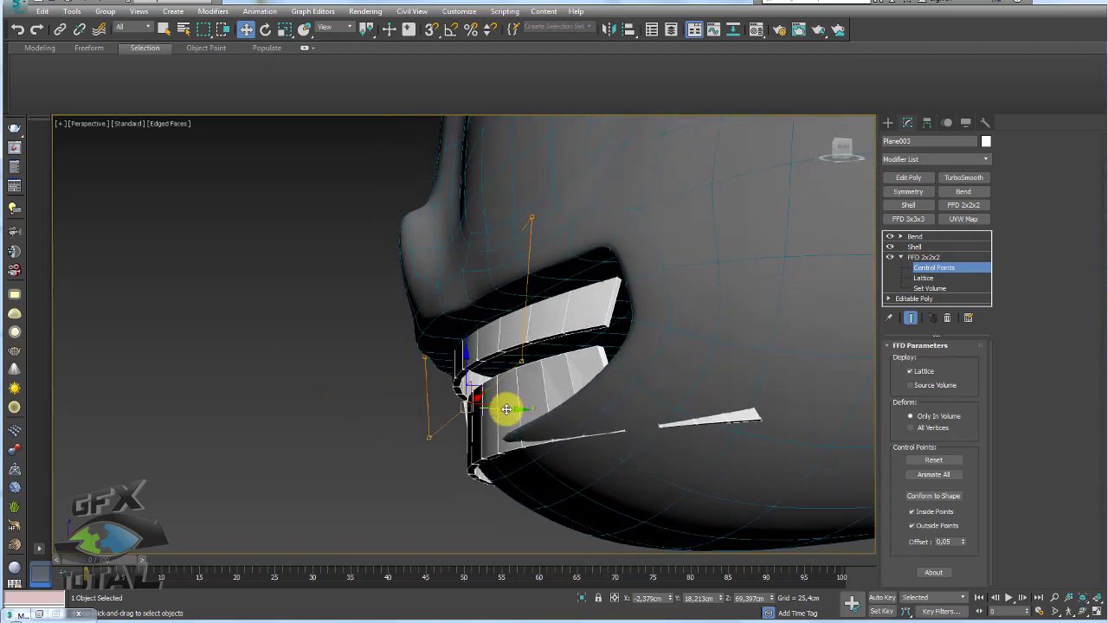
# - Disable the upper teeth's Bend and Shell, then push lattice points to reshape it
pyautogui.click(940, 259)
pyautogui.click(890, 237)
pyautogui.click(890, 247)
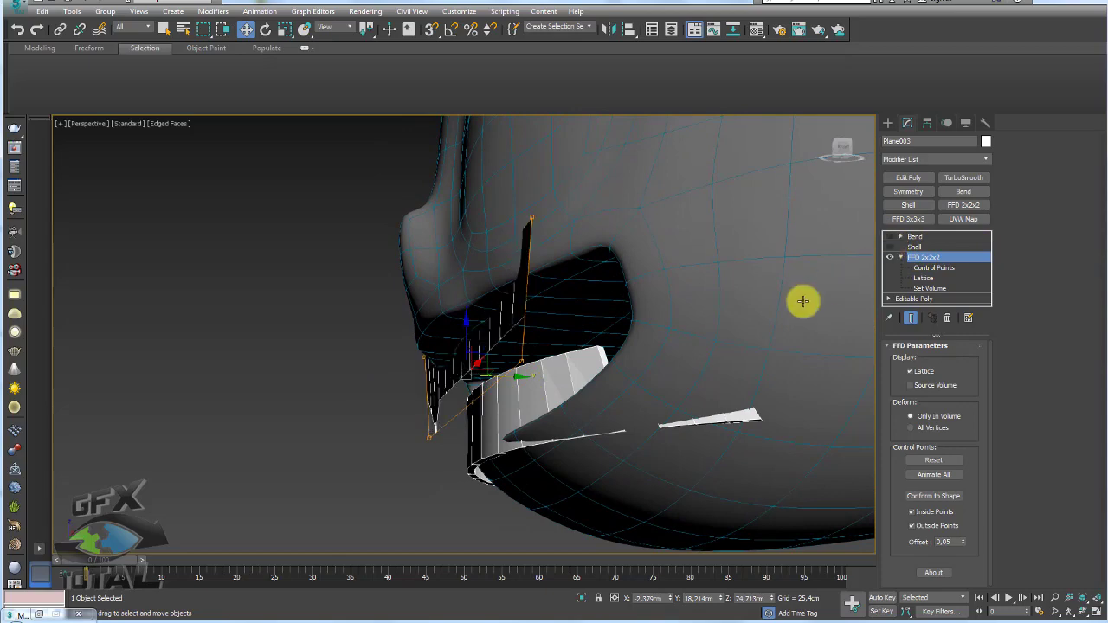
pyautogui.moveTo(678, 313)
pyautogui.keyDown('alt'); pyautogui.mouseDown(button='middle')
pyautogui.moveTo(699, 322)
pyautogui.moveTo(606, 373)
pyautogui.moveTo(622, 449)
pyautogui.mouseUp(button='middle'); pyautogui.keyUp('alt')
pyautogui.click(934, 267)
pyautogui.keyDown('alt'); pyautogui.moveTo(325, 399); pyautogui.dragTo(534, 399, button='middle'); pyautogui.keyUp('alt')
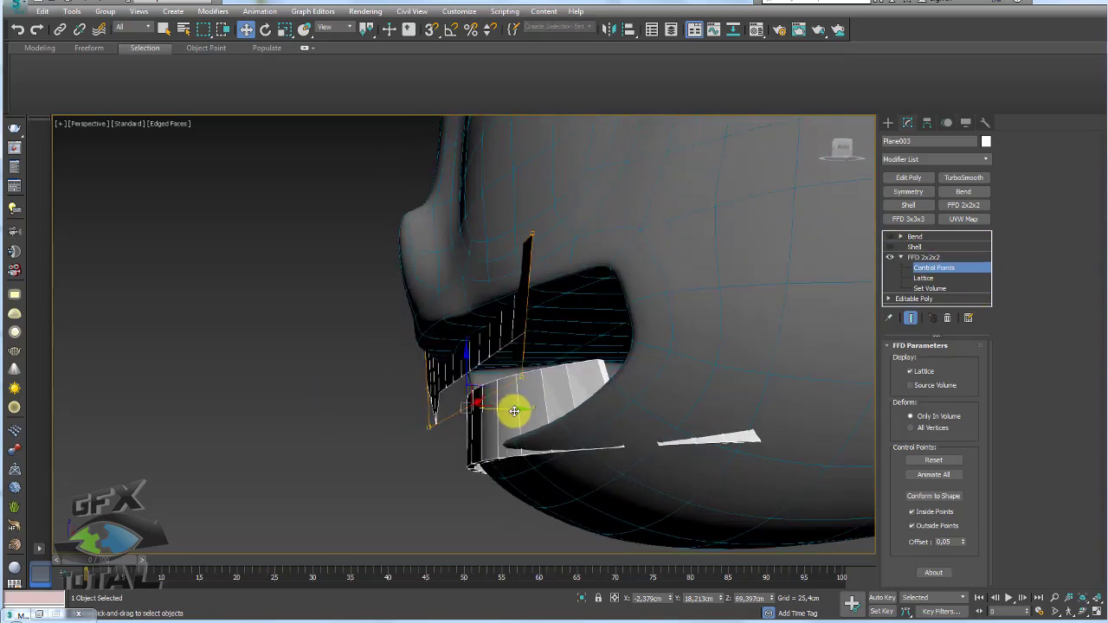
pyautogui.moveTo(515, 411); pyautogui.dragTo(536, 410)
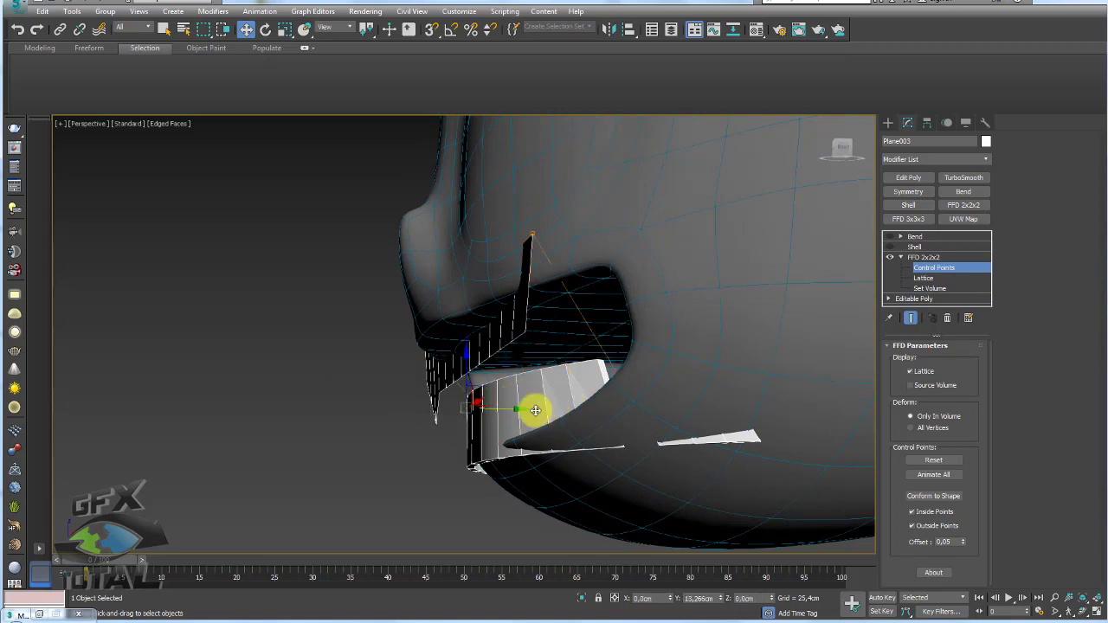
# - Select the upper teeth element, adjust lattice points again, and select both teeth pieces
pyautogui.click(915, 298)
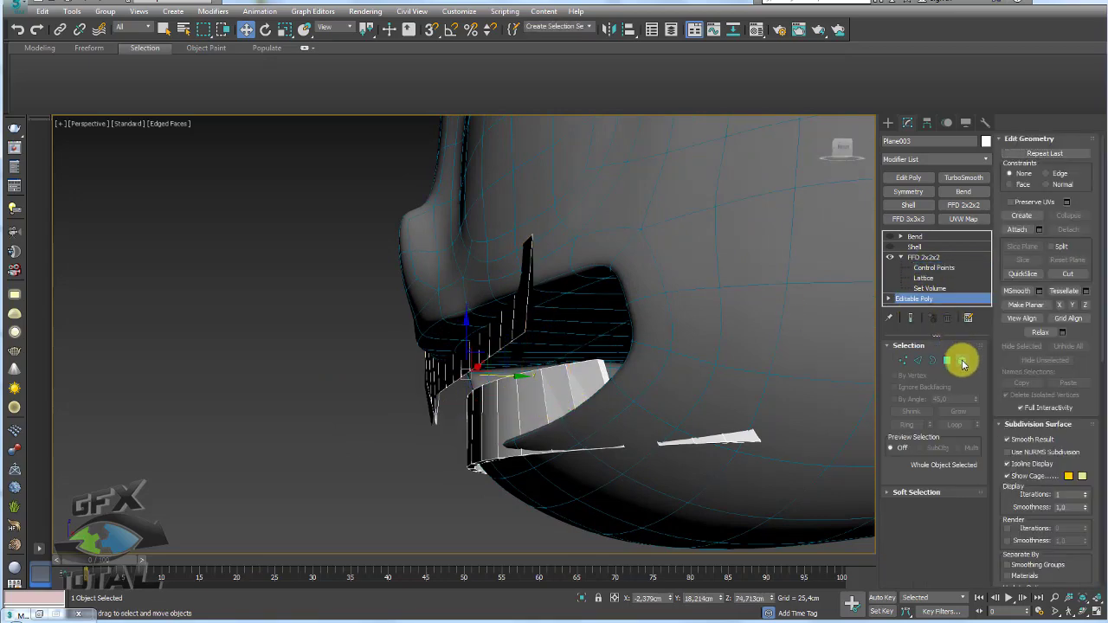
pyautogui.click(963, 364)
pyautogui.click(563, 345)
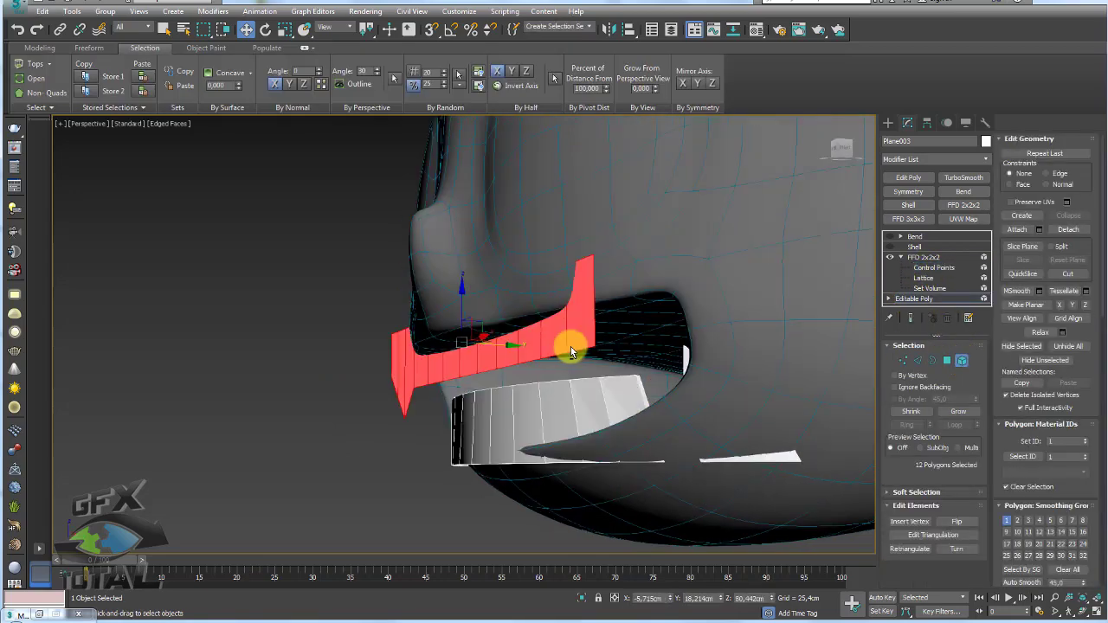
pyautogui.click(929, 270)
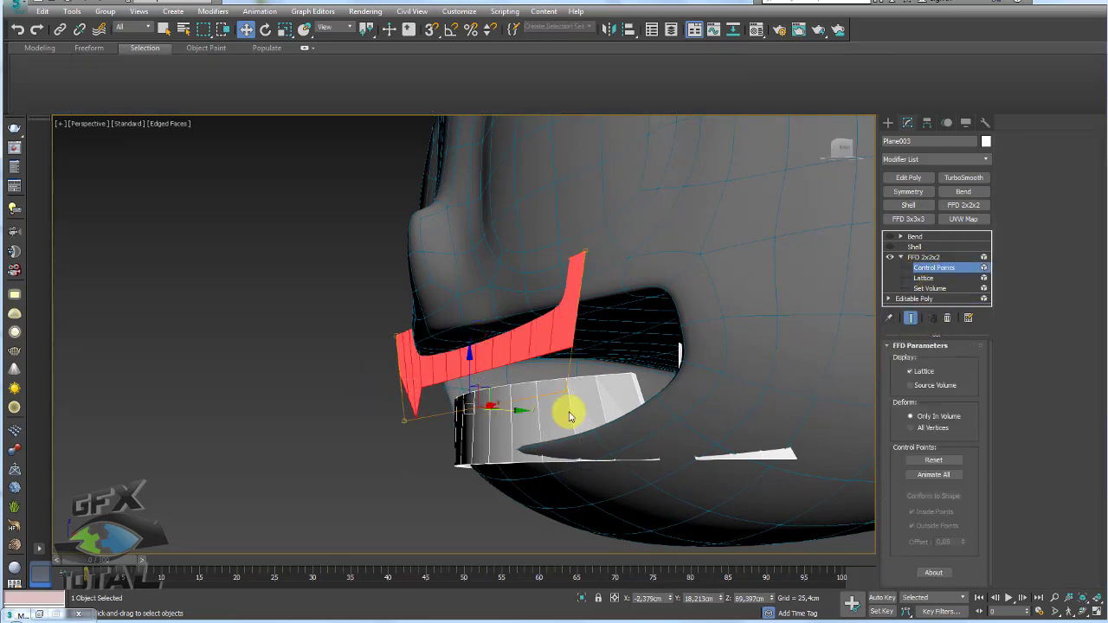
pyautogui.keyDown('alt'); pyautogui.moveTo(569, 417); pyautogui.dragTo(527, 421, button='middle'); pyautogui.keyUp('alt')
pyautogui.moveTo(526, 421)
pyautogui.mouseDown()
pyautogui.moveTo(536, 414)
pyautogui.moveTo(524, 418)
pyautogui.mouseUp()
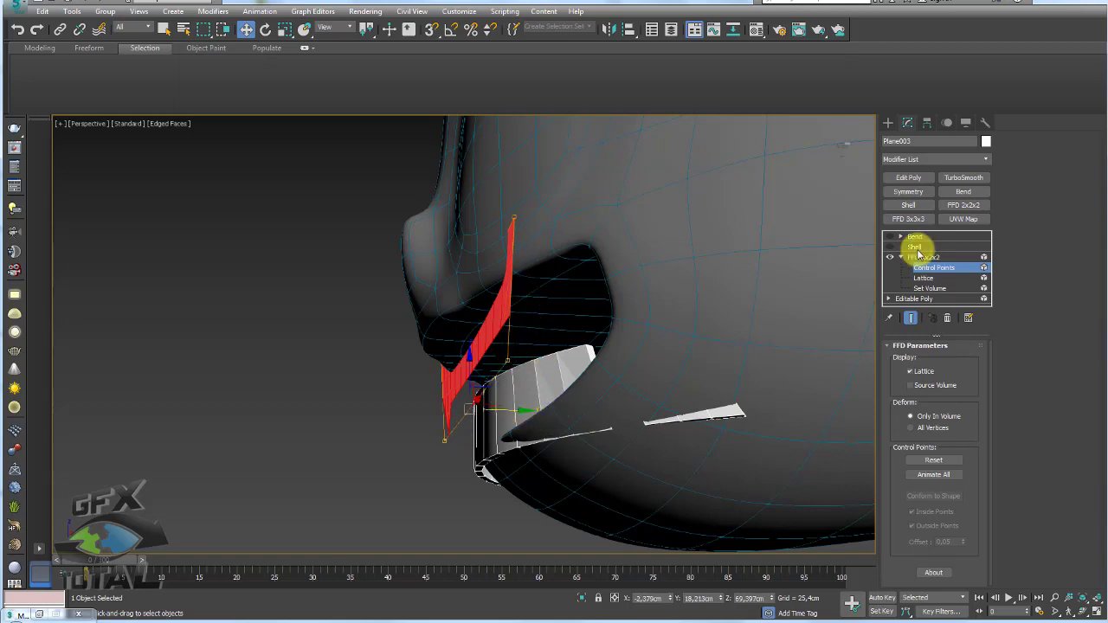
pyautogui.keyDown('ctrl'); pyautogui.click(539, 396); pyautogui.keyUp('ctrl')
# - Isolate the two teeth pieces and select Plane003's FFD 2x2x2
pyautogui.click(582, 601)
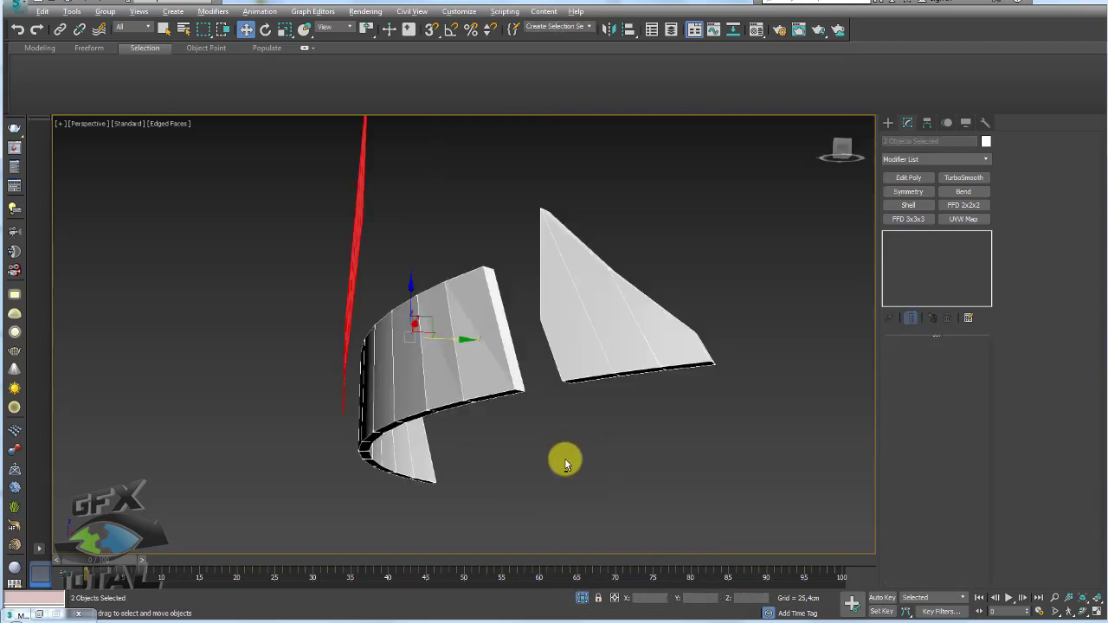
pyautogui.keyDown('alt'); pyautogui.moveTo(564, 458); pyautogui.dragTo(601, 512, button='middle'); pyautogui.keyUp('alt')
pyautogui.click(601, 512)
pyautogui.click(472, 302)
pyautogui.keyDown('alt'); pyautogui.moveTo(473, 302); pyautogui.dragTo(614, 346, button='middle'); pyautogui.keyUp('alt')
pyautogui.click(898, 258)
pyautogui.click(899, 258)
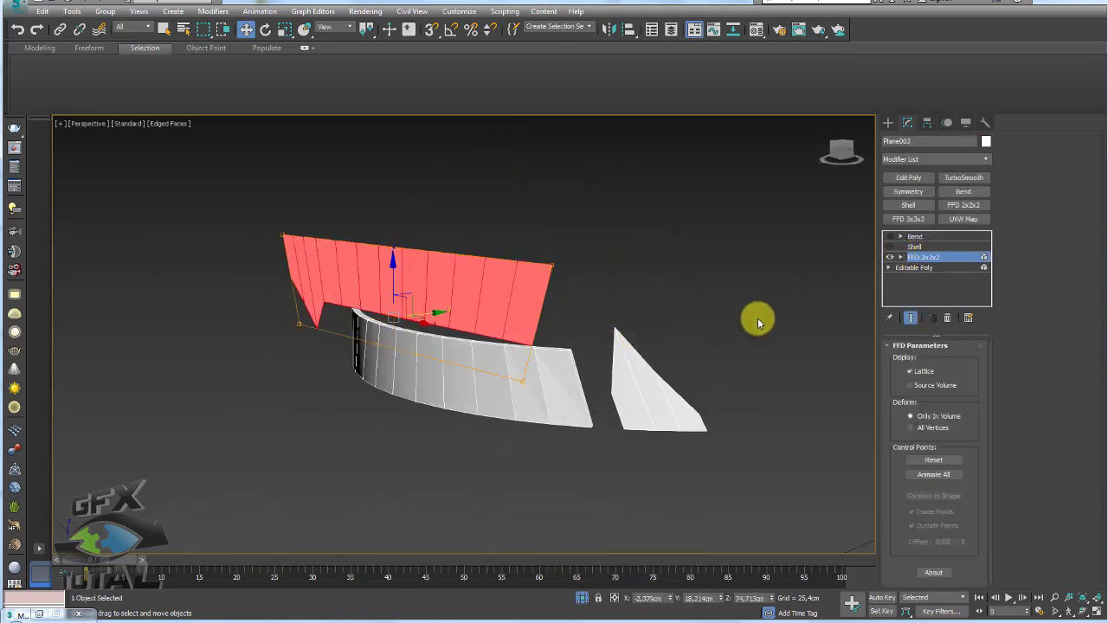
pyautogui.keyDown('alt'); pyautogui.moveTo(755, 317); pyautogui.dragTo(309, 310, button='middle'); pyautogui.keyUp('alt')
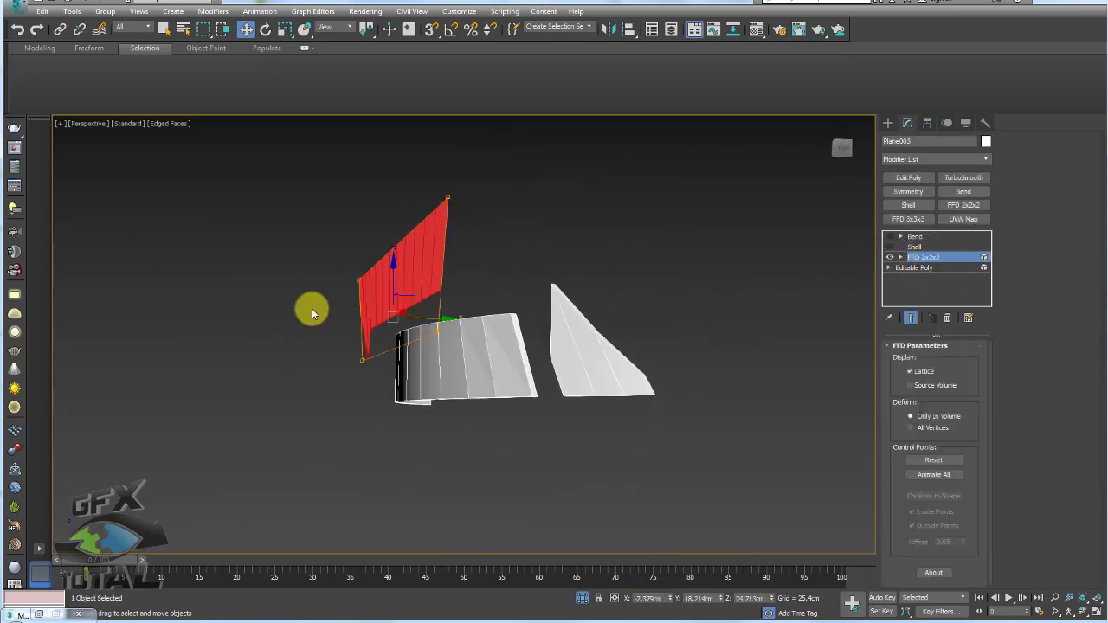
# - Add a second FFD 2x2x2 above Plane003's Shell modifier
pyautogui.click(918, 247)
pyautogui.click(889, 246)
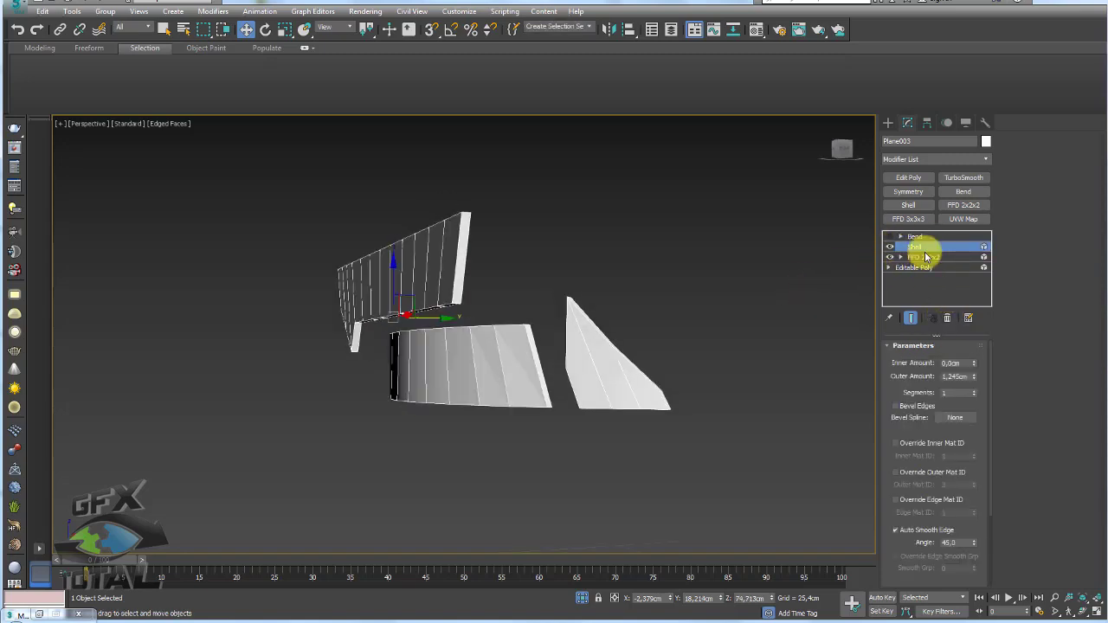
pyautogui.click(962, 205)
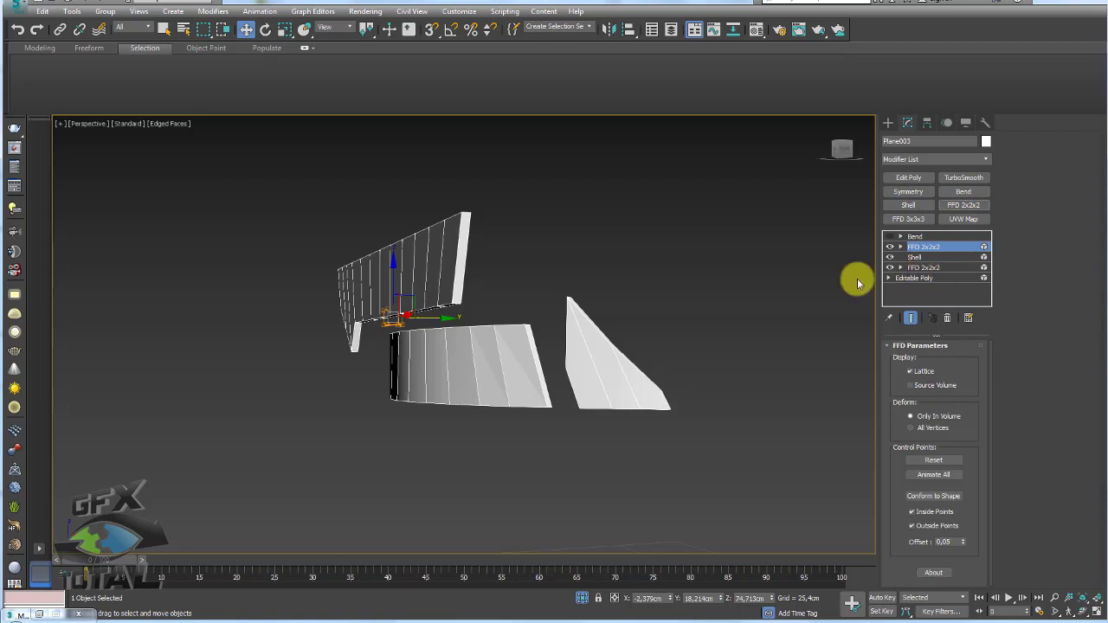
pyautogui.click(914, 277)
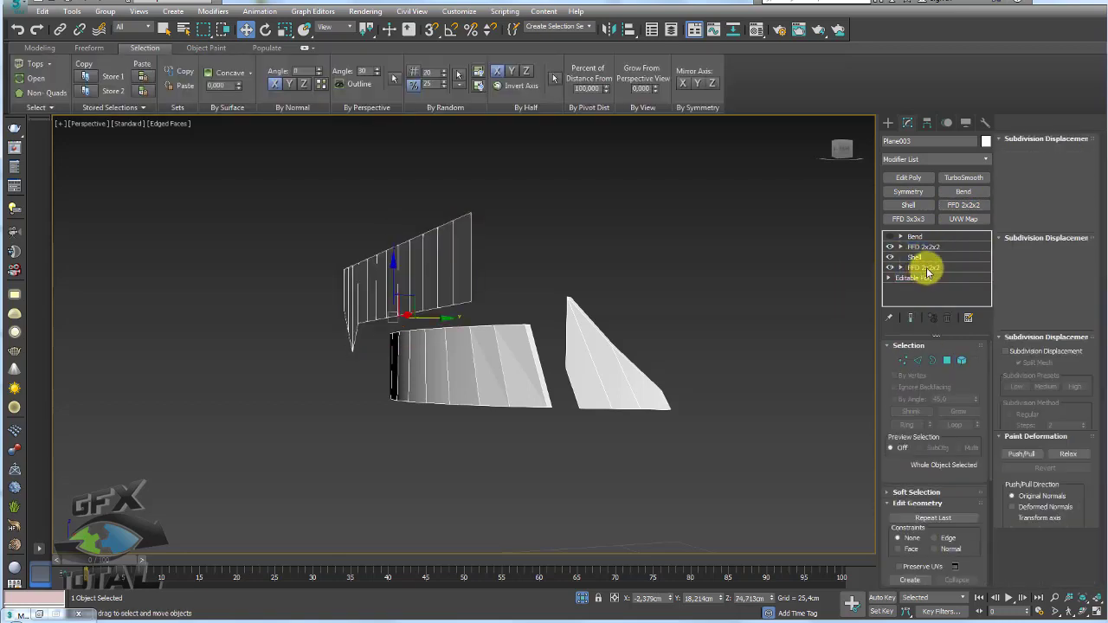
pyautogui.click(919, 268)
pyautogui.click(924, 258)
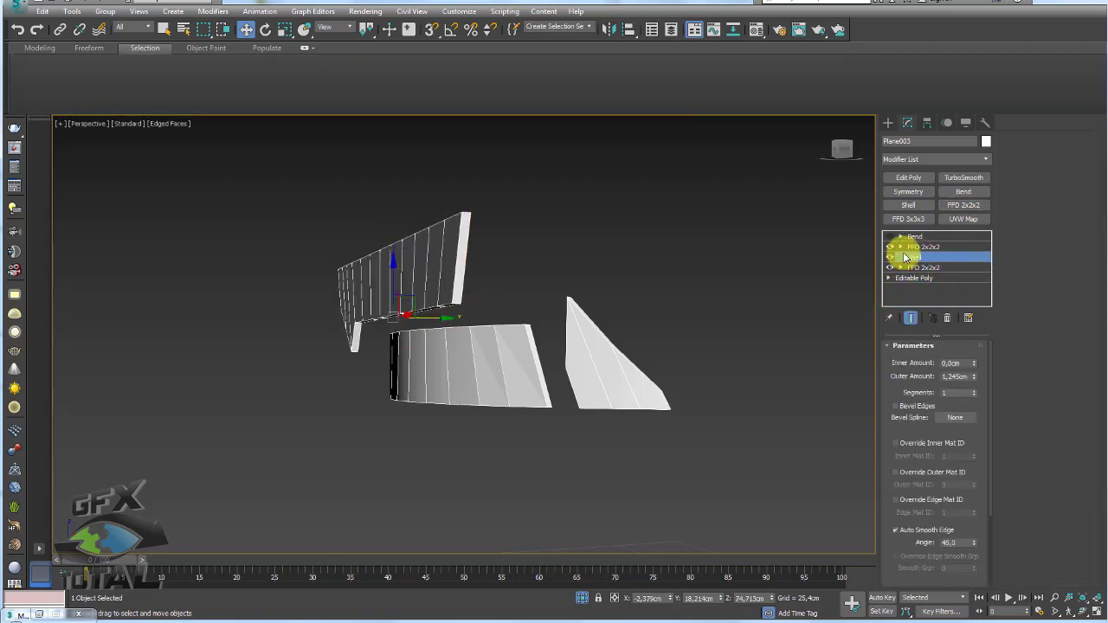
pyautogui.click(907, 248)
# - Select the new lattice's lower control points and rotate them to tilt Plane003
pyautogui.click(902, 248)
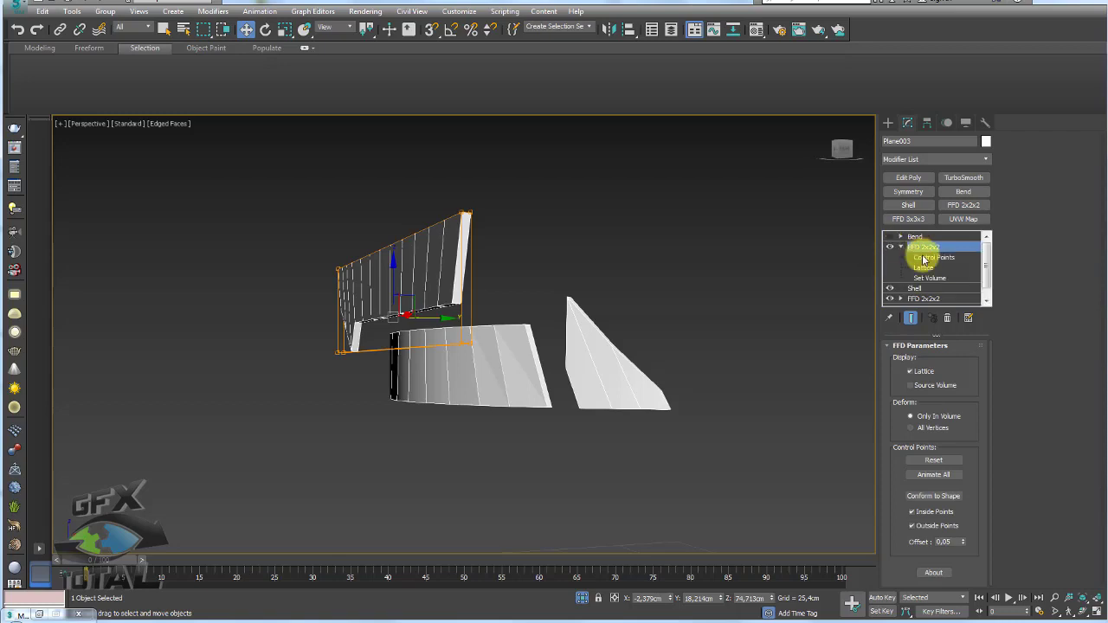
pyautogui.press('1')
pyautogui.moveTo(275, 309)
pyautogui.keyDown('alt'); pyautogui.mouseDown(button='middle')
pyautogui.moveTo(438, 355)
pyautogui.moveTo(490, 339)
pyautogui.moveTo(489, 361)
pyautogui.moveTo(477, 346)
pyautogui.moveTo(507, 433)
pyautogui.mouseUp(button='middle'); pyautogui.keyUp('alt')
pyautogui.press('e')
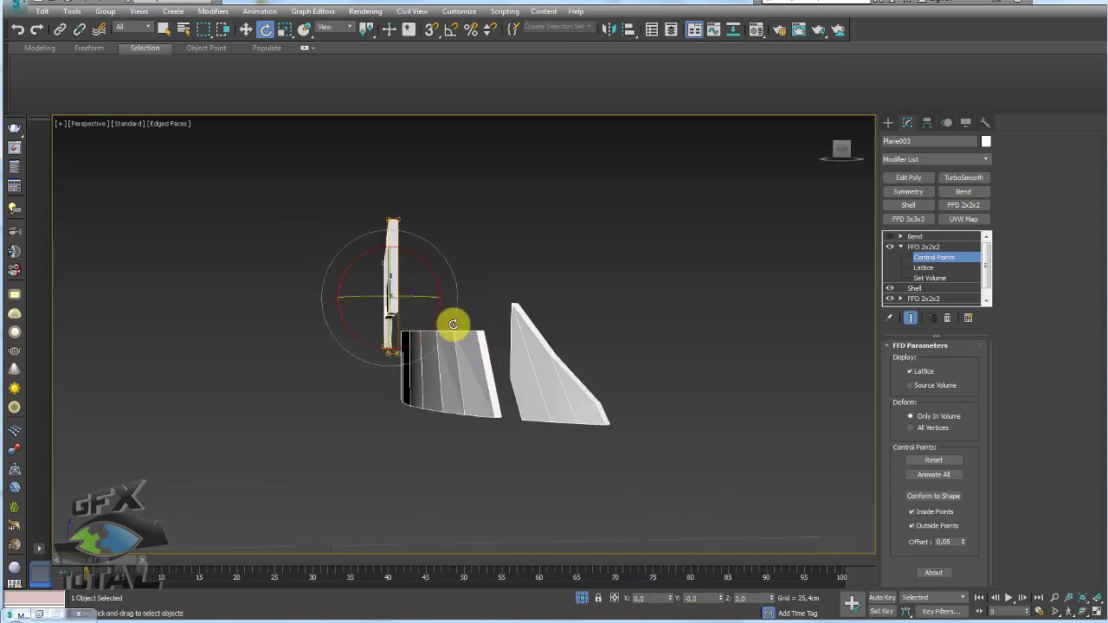
pyautogui.moveTo(453, 324)
pyautogui.mouseDown()
pyautogui.moveTo(425, 326)
pyautogui.moveTo(435, 322)
pyautogui.moveTo(496, 362)
pyautogui.mouseUp()
pyautogui.press('w')
# - Add an FFD 2x2x2 above Plane004's Shell and rotate its control points slightly
pyautogui.click(907, 250)
pyautogui.click(476, 366)
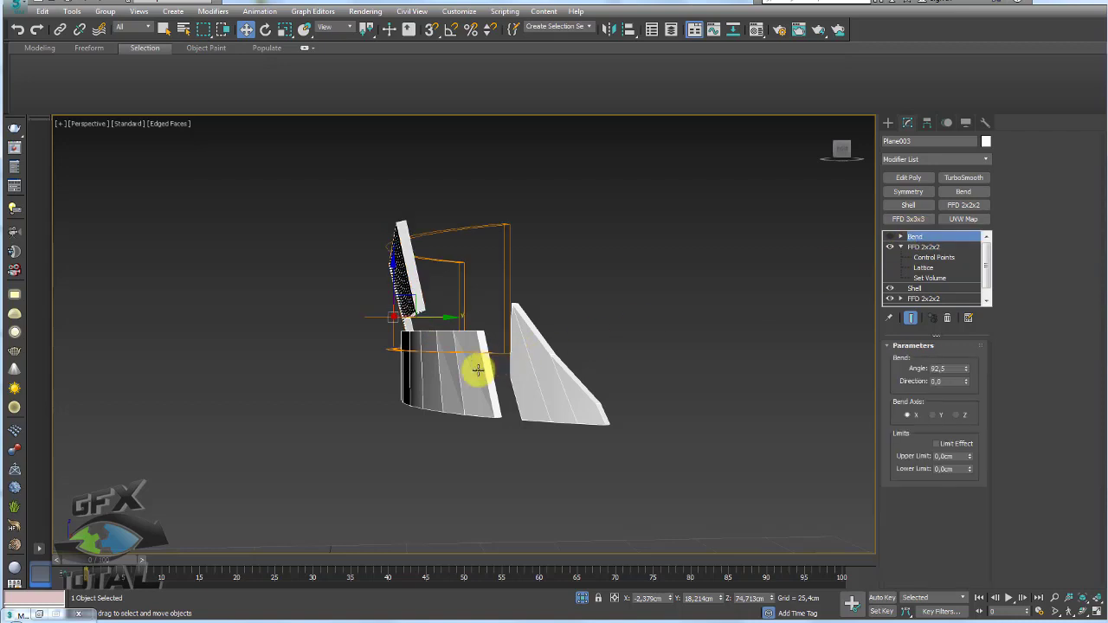
pyautogui.click(925, 252)
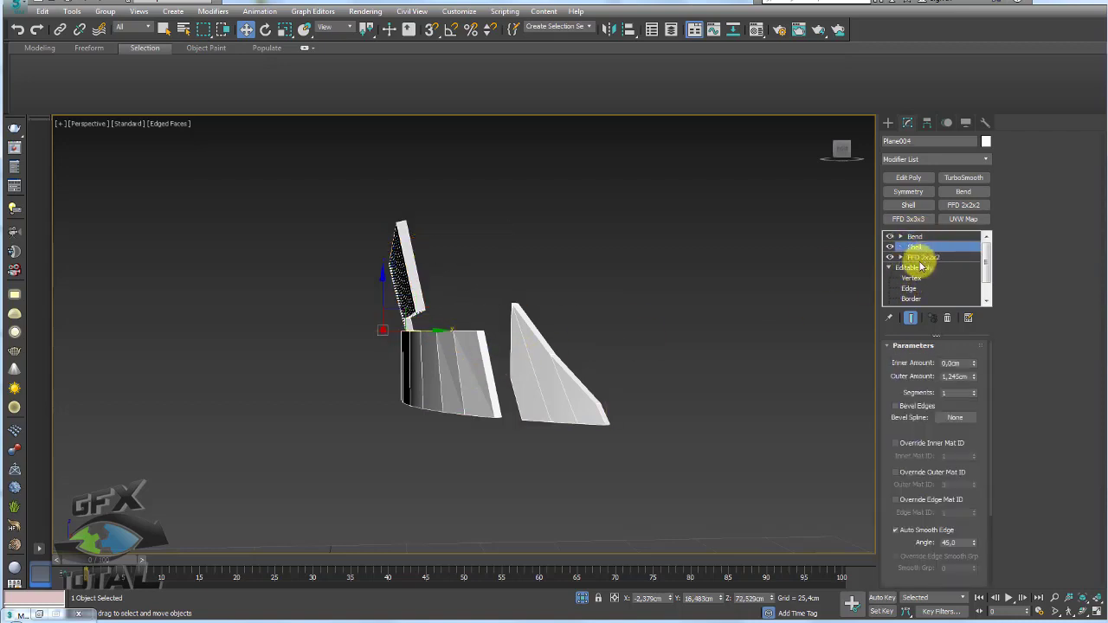
pyautogui.click(964, 205)
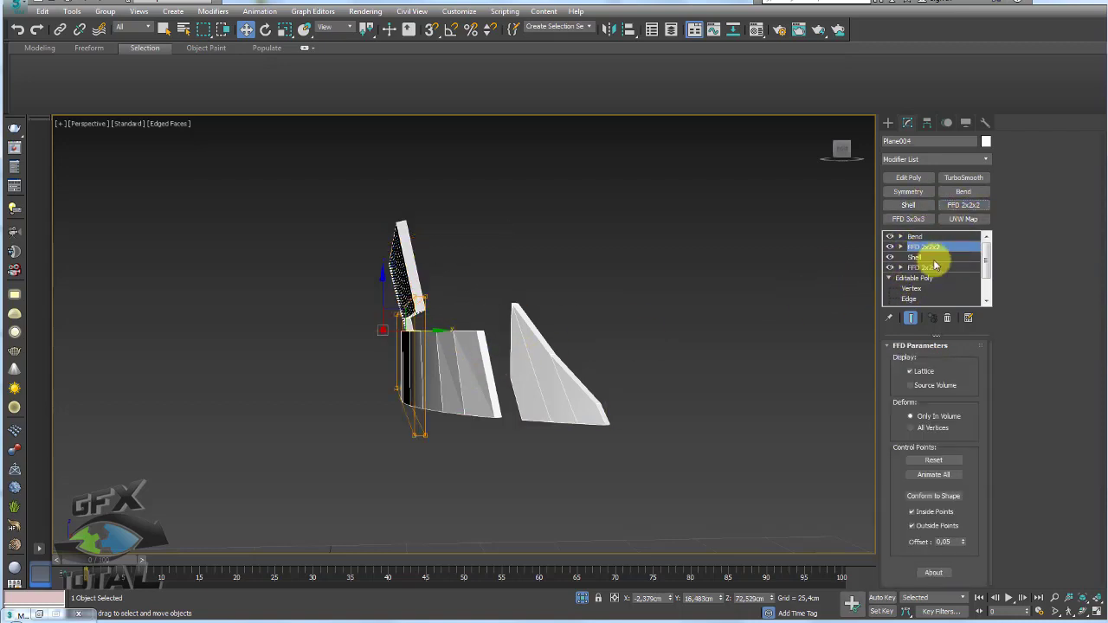
pyautogui.click(901, 247)
pyautogui.click(933, 257)
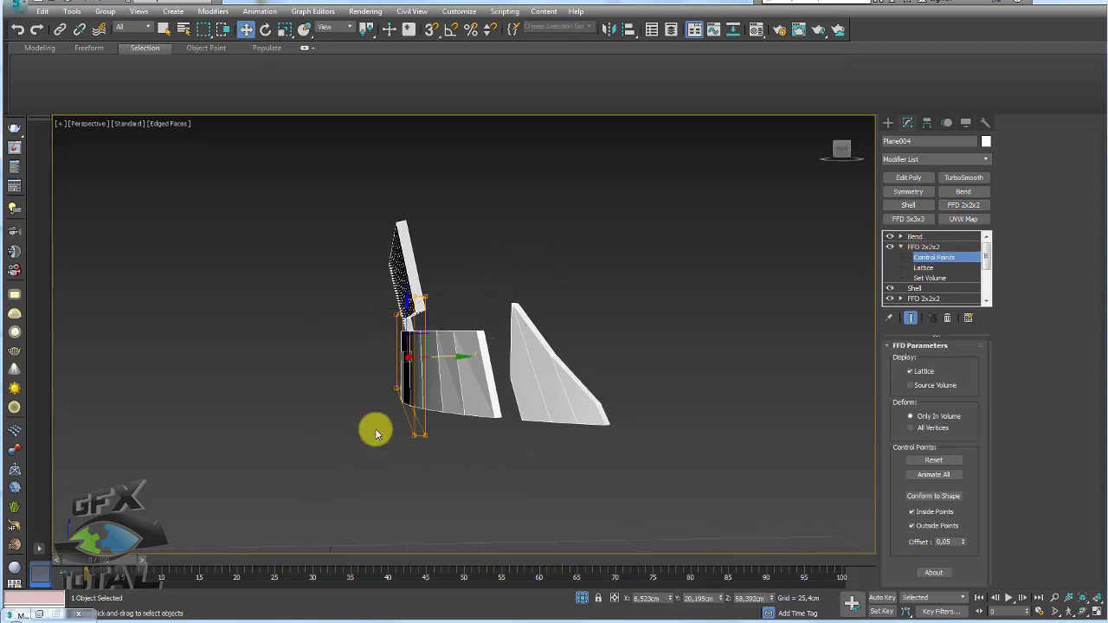
pyautogui.press('e')
pyautogui.moveTo(441, 316); pyautogui.dragTo(450, 326)
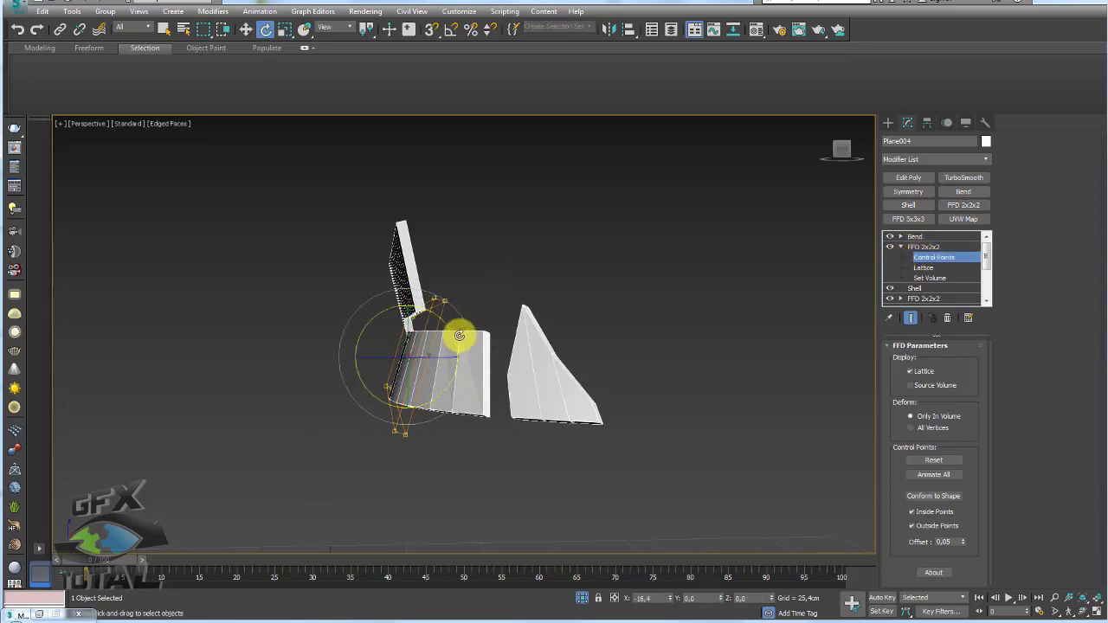
pyautogui.keyDown('alt'); pyautogui.moveTo(463, 334); pyautogui.dragTo(569, 373, button='middle'); pyautogui.keyUp('alt')
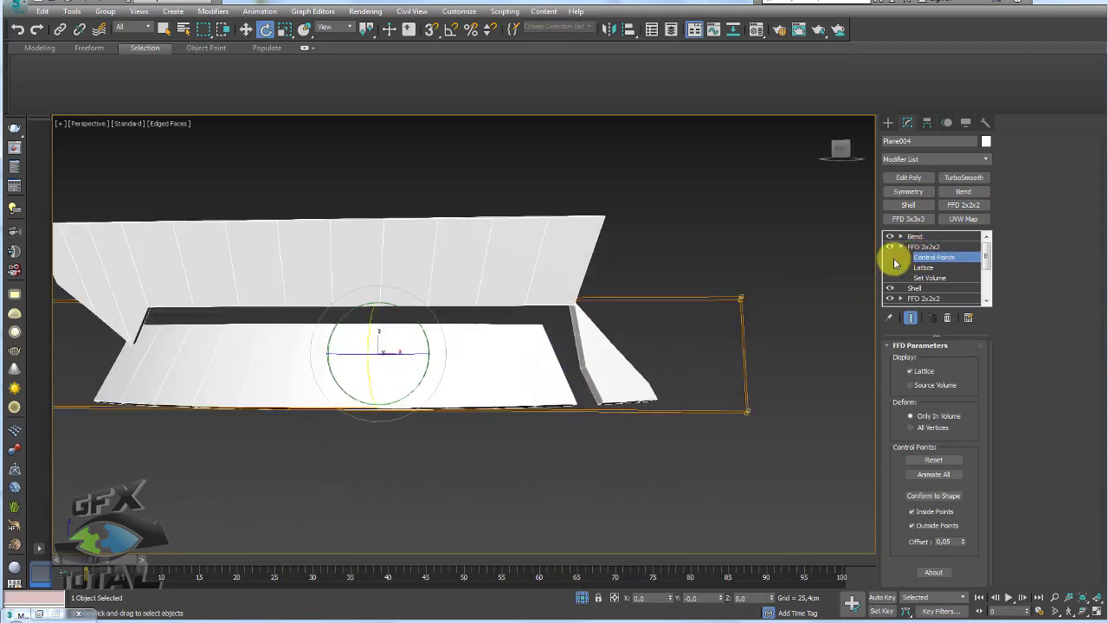
pyautogui.click(953, 235)
# - Raise the lower teeth (Plane004) Bend angle to 133
pyautogui.scroll(-5, 601, 453)
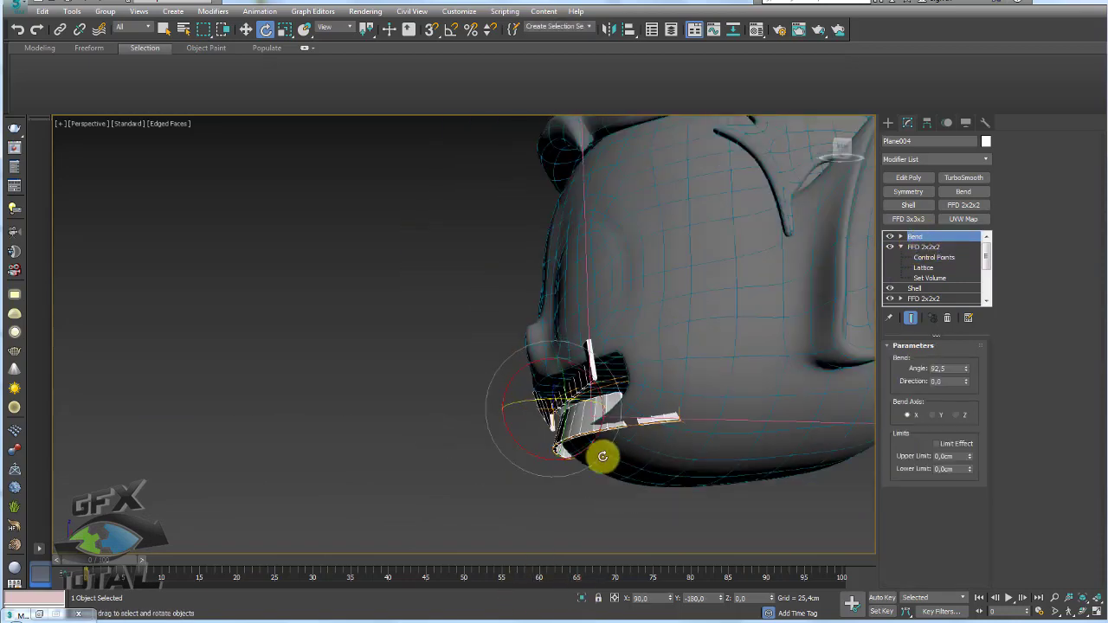
pyautogui.press('w')
pyautogui.moveTo(601, 453)
pyautogui.keyDown('alt'); pyautogui.mouseDown(button='middle')
pyautogui.moveTo(582, 414)
pyautogui.moveTo(715, 425)
pyautogui.moveTo(641, 423)
pyautogui.mouseUp(button='middle'); pyautogui.keyUp('alt')
pyautogui.keyDown('ctrl'); pyautogui.click(578, 423); pyautogui.keyUp('ctrl')
pyautogui.press('r')
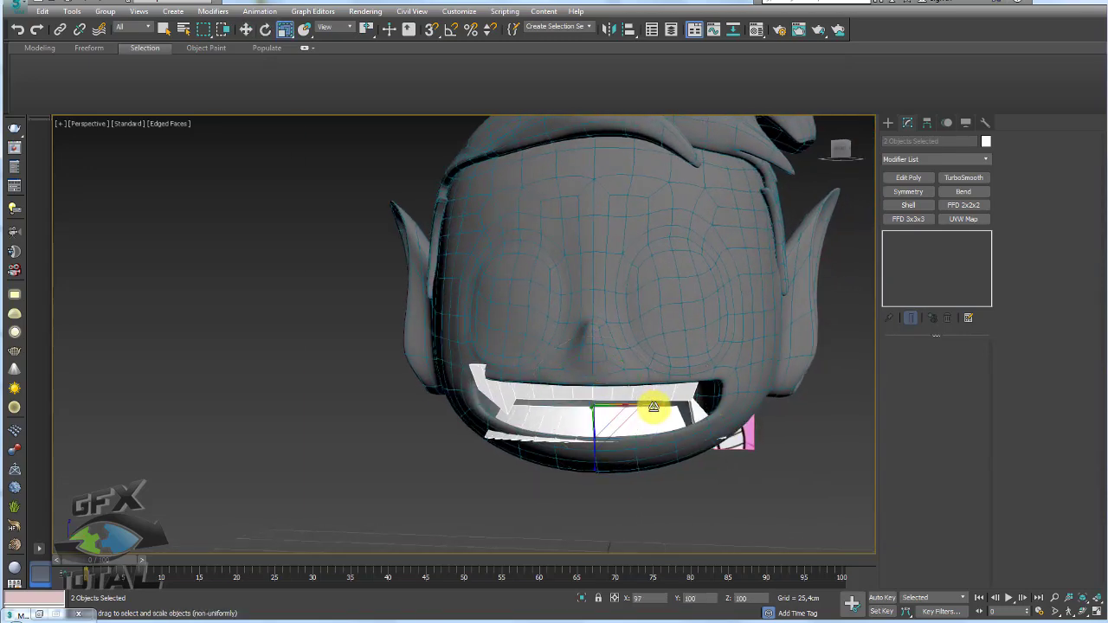
pyautogui.press('z')
pyautogui.click(638, 354)
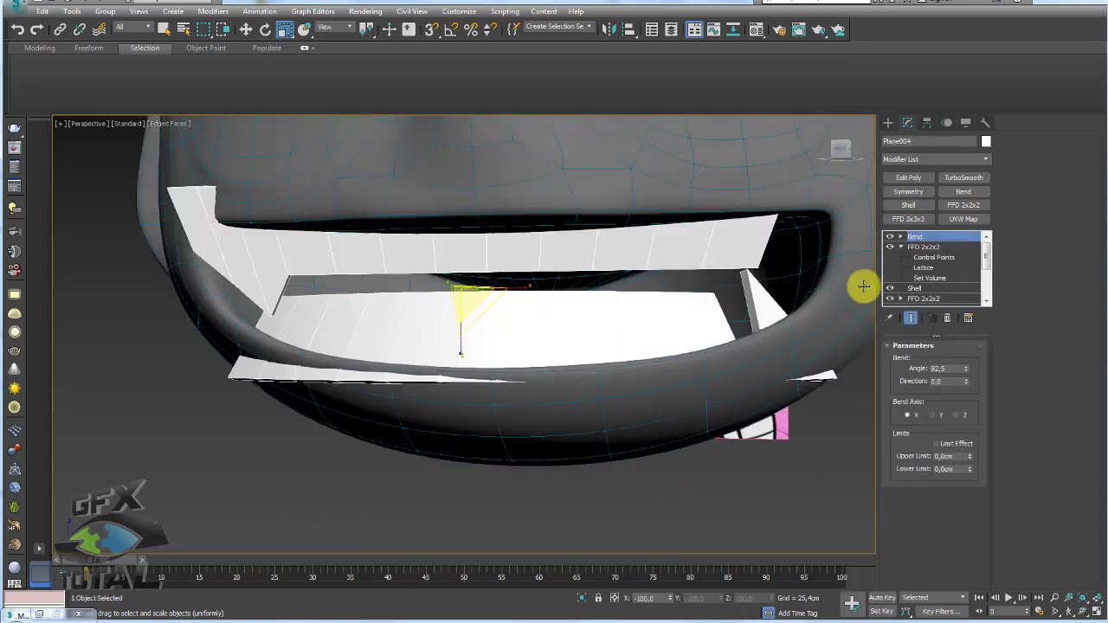
pyautogui.moveTo(969, 374); pyautogui.dragTo(965, 317)
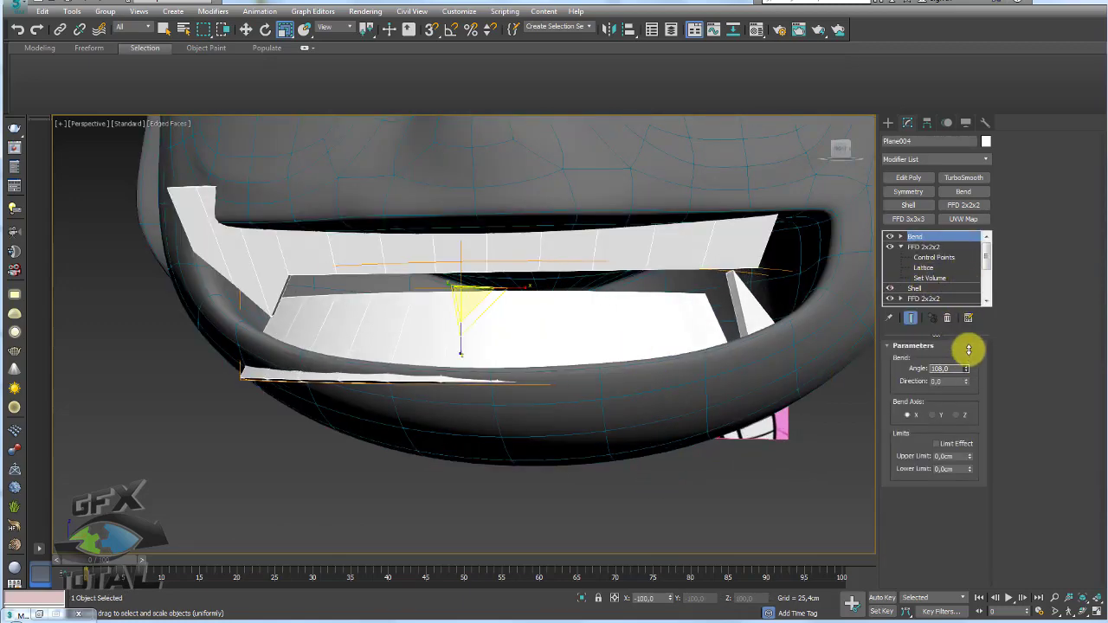
# - Raise the upper teeth (Plane003) Bend angle to 106
pyautogui.moveTo(780, 351)
pyautogui.keyDown('alt'); pyautogui.mouseDown(button='middle')
pyautogui.moveTo(683, 360)
pyautogui.moveTo(471, 272)
pyautogui.mouseUp(button='middle'); pyautogui.keyUp('alt')
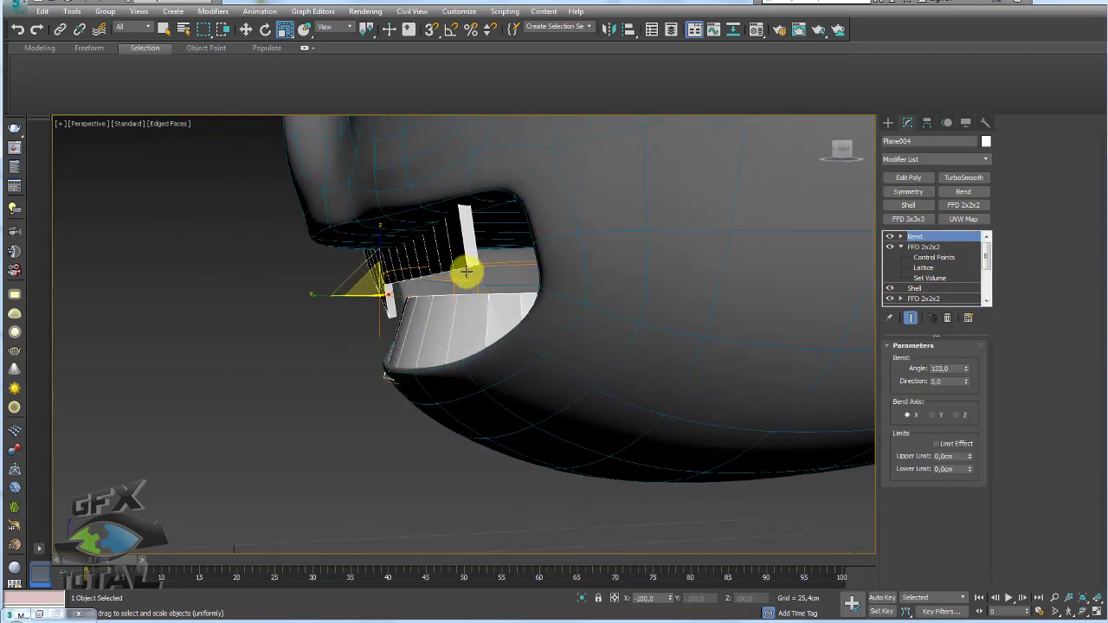
pyautogui.click(501, 270)
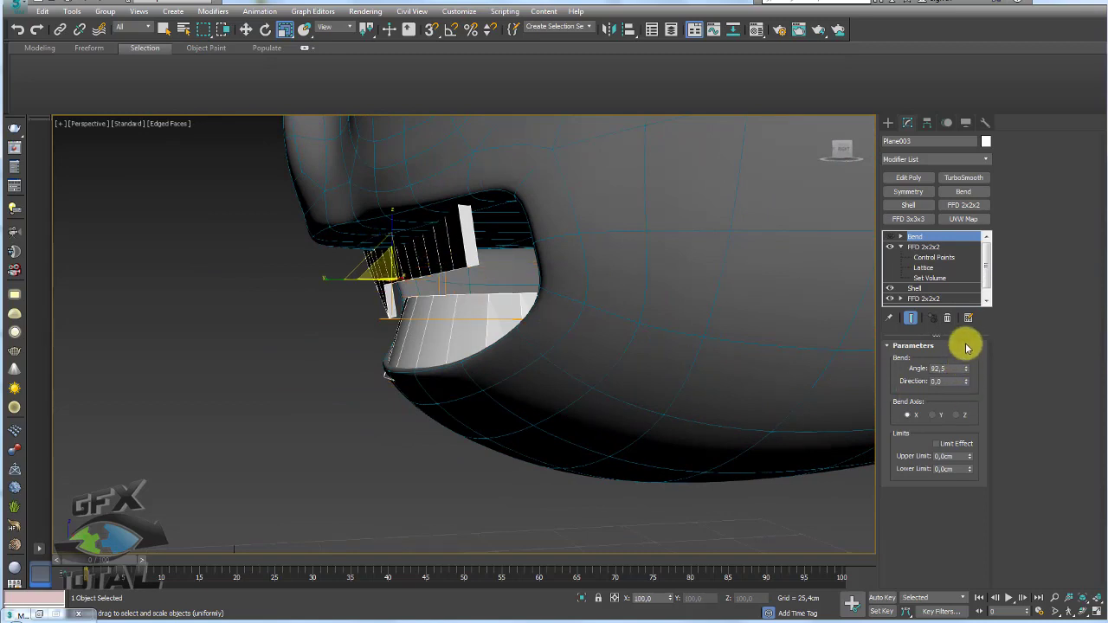
pyautogui.hotkey('ctrl', 'z')
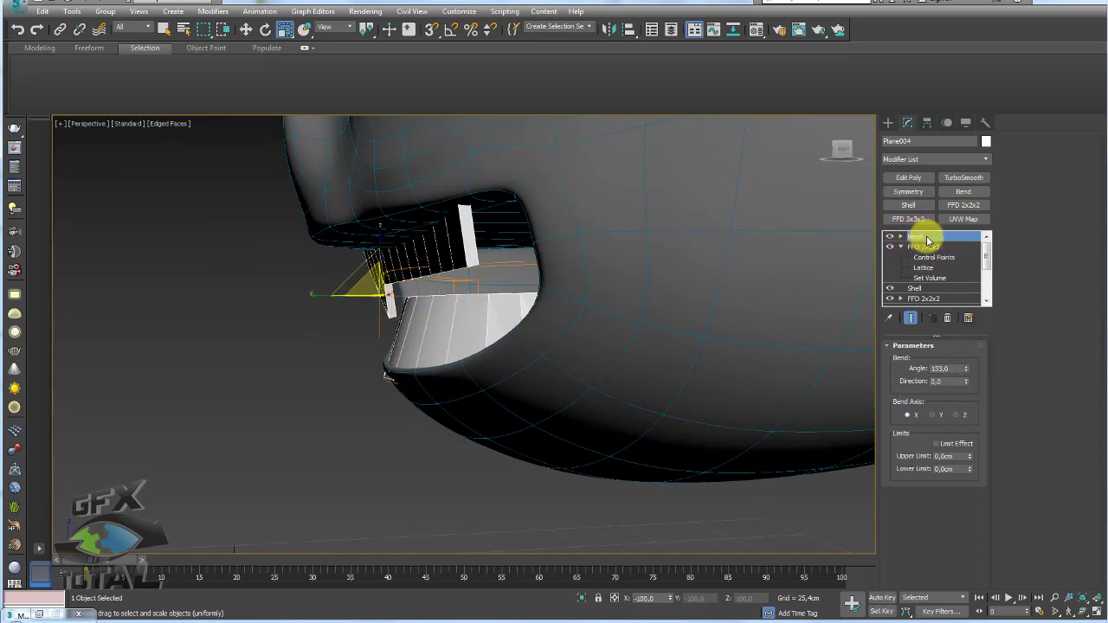
pyautogui.click(960, 369)
pyautogui.click(451, 257)
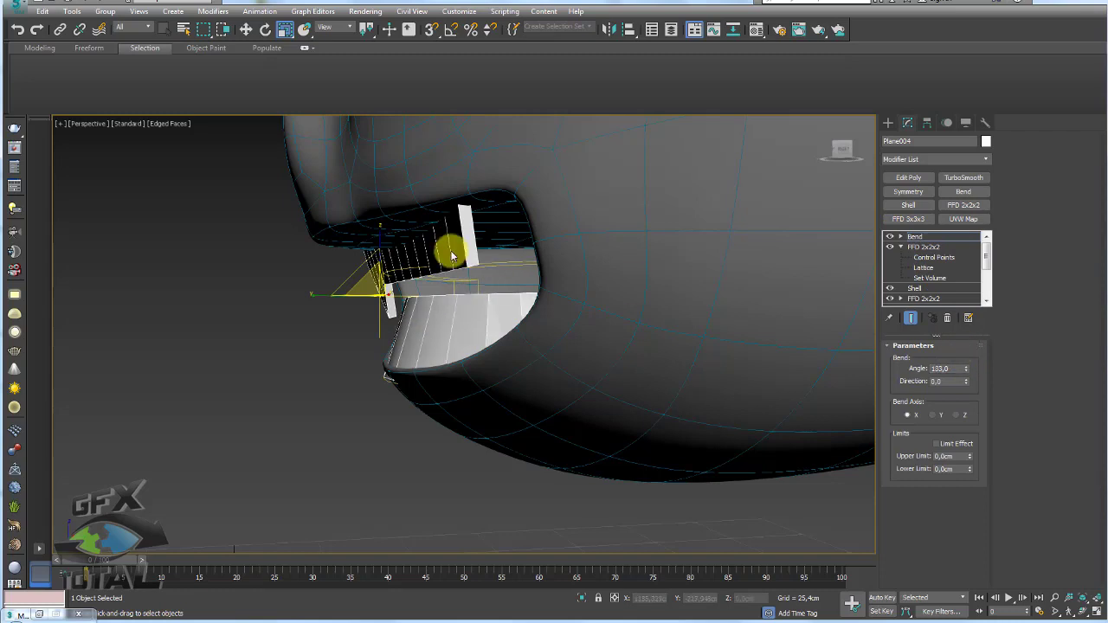
pyautogui.click(452, 239)
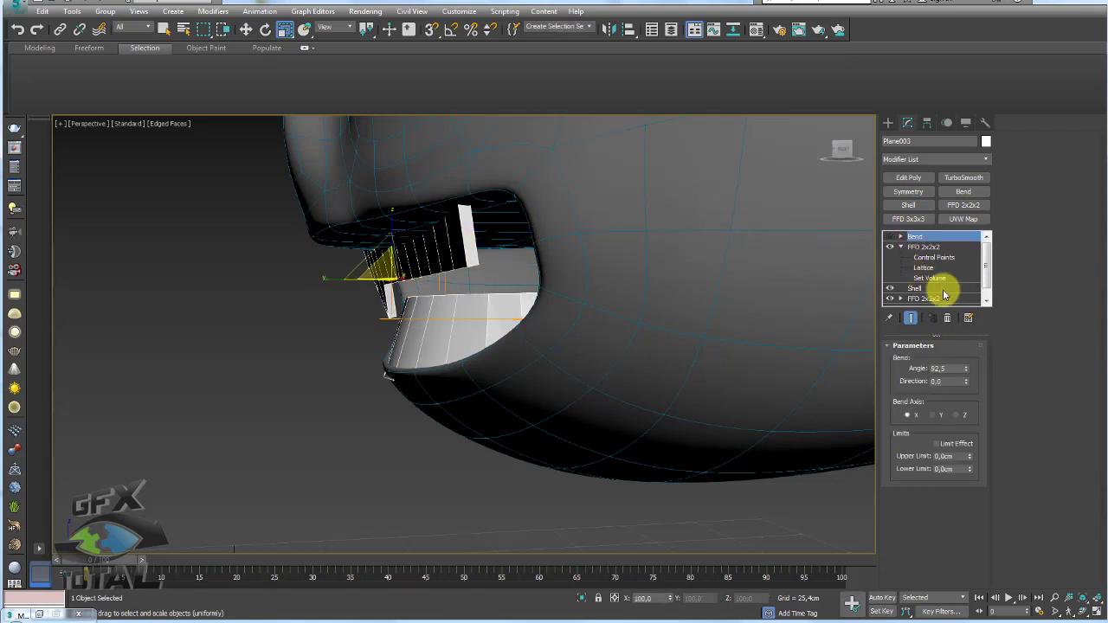
pyautogui.click(891, 236)
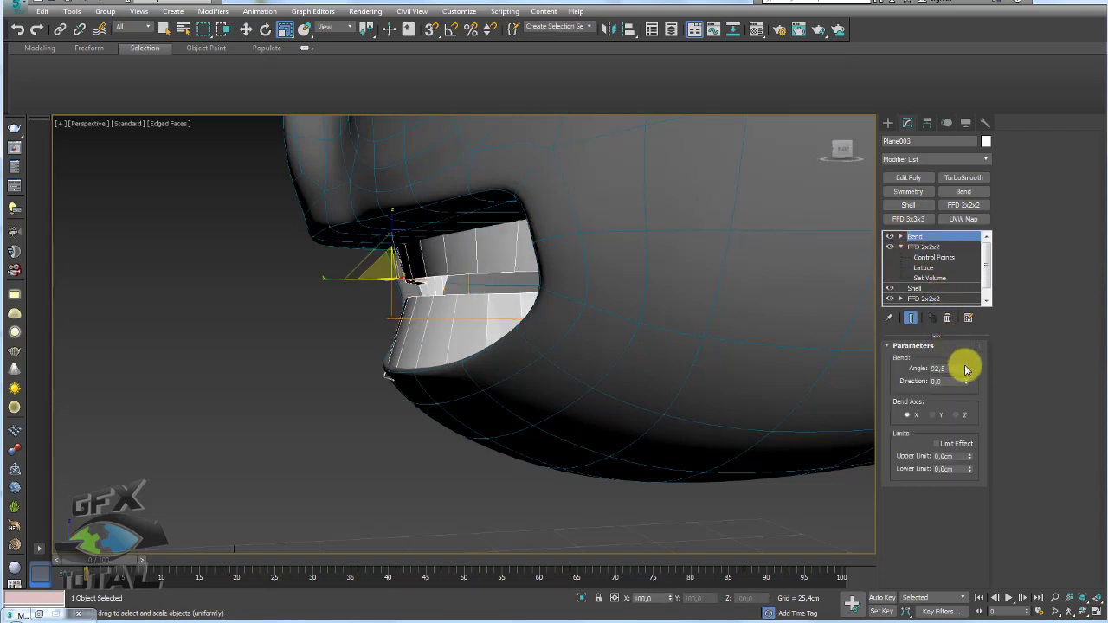
pyautogui.moveTo(967, 370); pyautogui.dragTo(964, 347)
pyautogui.keyDown('alt'); pyautogui.moveTo(537, 265); pyautogui.dragTo(456, 262, button='middle'); pyautogui.keyUp('alt')
# - Raise, rotate and reposition the lower teeth (Plane004) to fit inside the mouth
pyautogui.press('w')
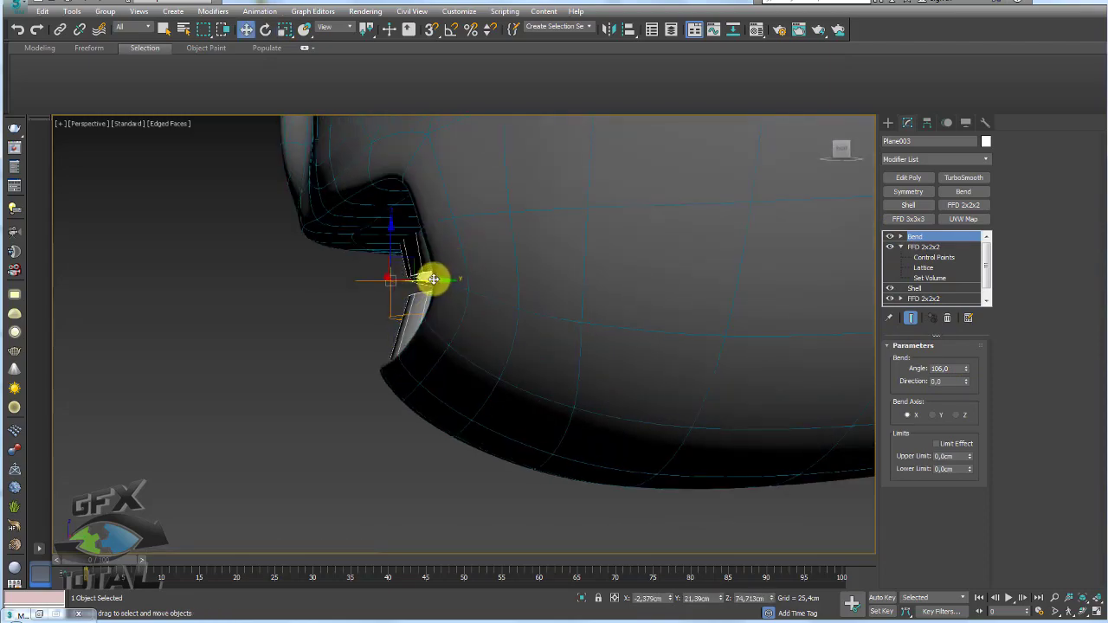
pyautogui.moveTo(370, 287)
pyautogui.keyDown('alt'); pyautogui.mouseDown(button='middle')
pyautogui.moveTo(478, 257)
pyautogui.moveTo(553, 309)
pyautogui.moveTo(586, 394)
pyautogui.moveTo(519, 408)
pyautogui.moveTo(574, 401)
pyautogui.moveTo(554, 404)
pyautogui.moveTo(527, 384)
pyautogui.moveTo(542, 377)
pyautogui.mouseUp(button='middle'); pyautogui.keyUp('alt')
pyautogui.scroll(3, 527, 383)
pyautogui.scroll(3, 526, 381)
pyautogui.click(488, 381)
pyautogui.moveTo(600, 268); pyautogui.dragTo(604, 250)
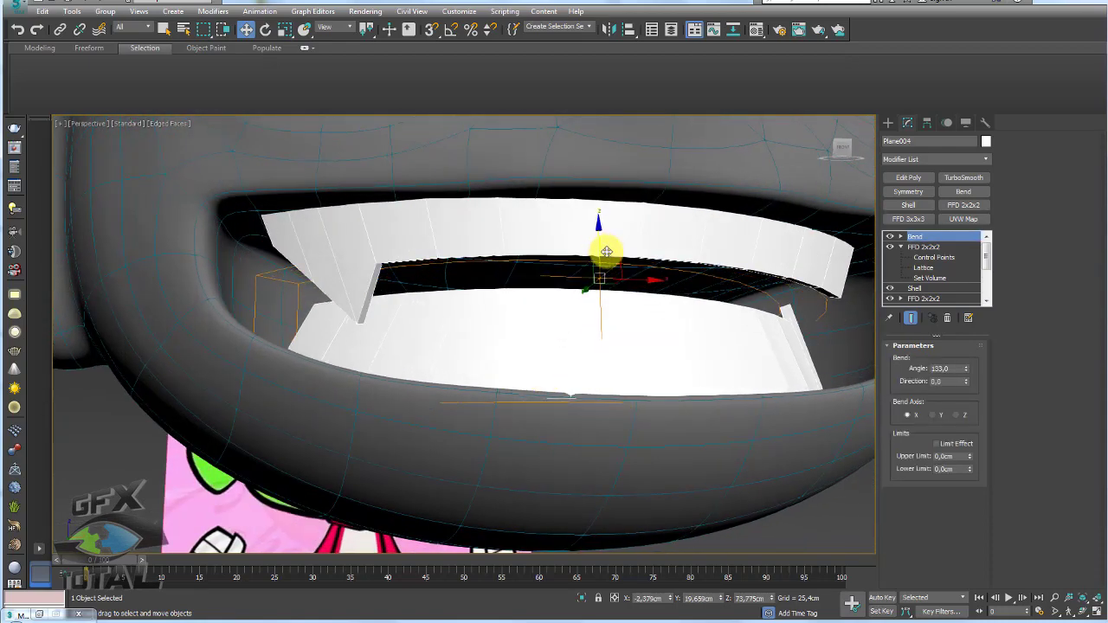
pyautogui.press('e')
pyautogui.moveTo(614, 294)
pyautogui.keyDown('alt'); pyautogui.mouseDown(button='middle')
pyautogui.moveTo(648, 354)
pyautogui.moveTo(394, 359)
pyautogui.mouseUp(button='middle'); pyautogui.keyUp('alt')
pyautogui.moveTo(394, 359); pyautogui.dragTo(403, 359)
pyautogui.press('w')
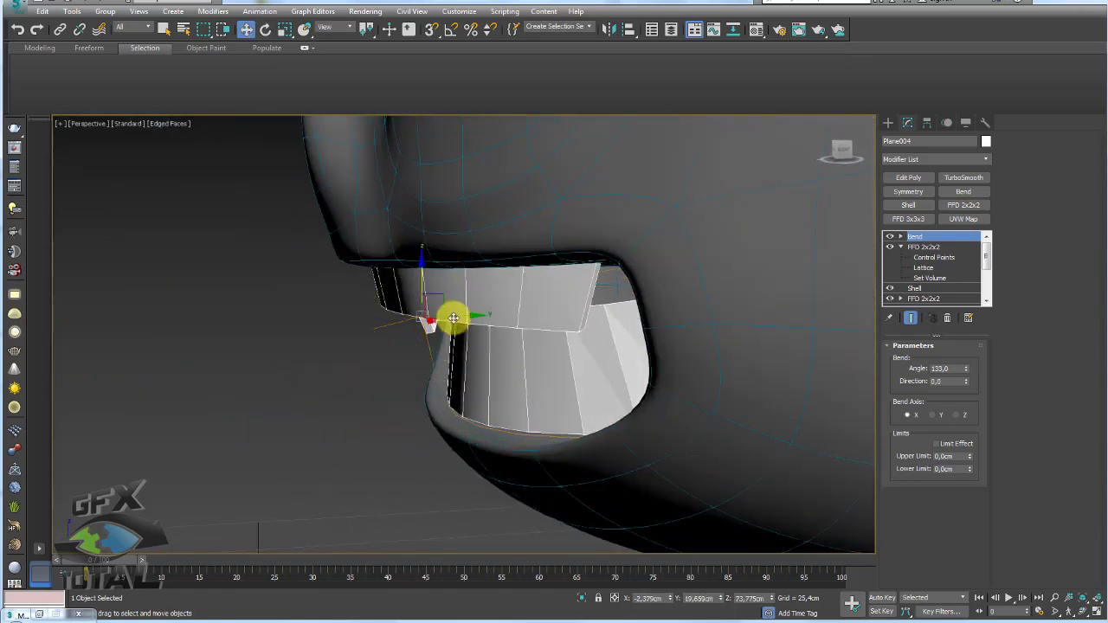
pyautogui.moveTo(440, 296)
pyautogui.mouseDown()
pyautogui.moveTo(470, 329)
pyautogui.moveTo(460, 339)
pyautogui.mouseUp()
pyautogui.keyDown('alt'); pyautogui.moveTo(460, 338); pyautogui.dragTo(482, 289, button='middle'); pyautogui.keyUp('alt')
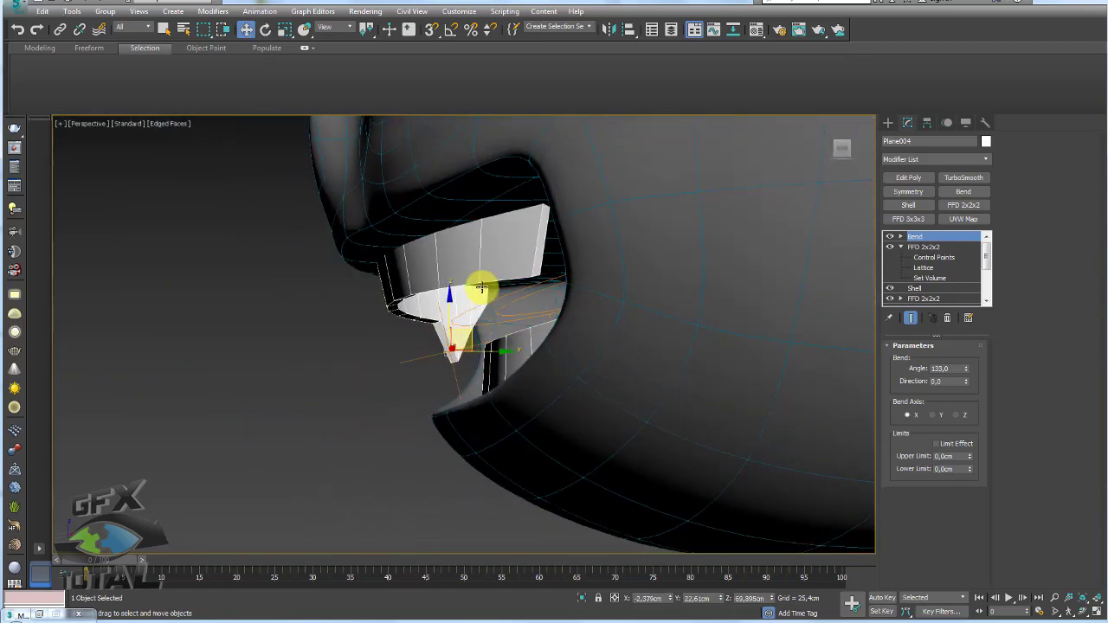
# - Tilt the upper teeth (Plane003) and shift them into place in the mouth
pyautogui.click(475, 287)
pyautogui.press('e')
pyautogui.moveTo(394, 353); pyautogui.dragTo(396, 347)
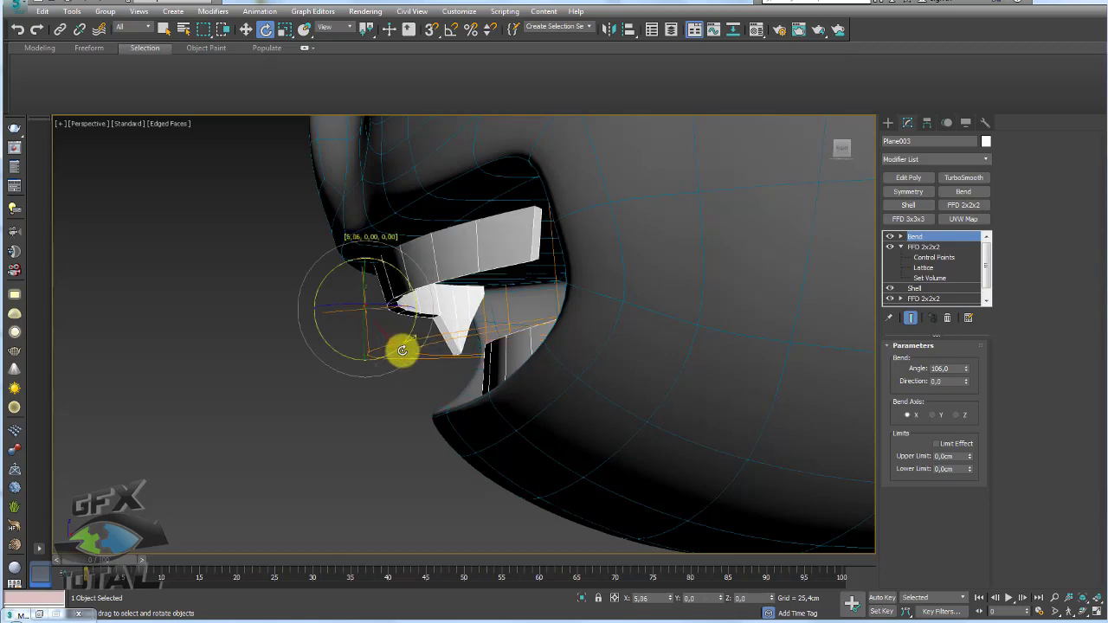
pyautogui.press('w')
pyautogui.moveTo(378, 292)
pyautogui.mouseDown()
pyautogui.moveTo(428, 304)
pyautogui.moveTo(413, 301)
pyautogui.moveTo(416, 346)
pyautogui.moveTo(433, 324)
pyautogui.moveTo(440, 344)
pyautogui.mouseUp()
pyautogui.moveTo(440, 344)
pyautogui.keyDown('alt'); pyautogui.mouseDown(button='middle')
pyautogui.moveTo(540, 341)
pyautogui.moveTo(549, 383)
pyautogui.mouseUp(button='middle'); pyautogui.keyUp('alt')
# - Move the lower teeth down and ease their Bend angle to 118 degrees
pyautogui.click(503, 336)
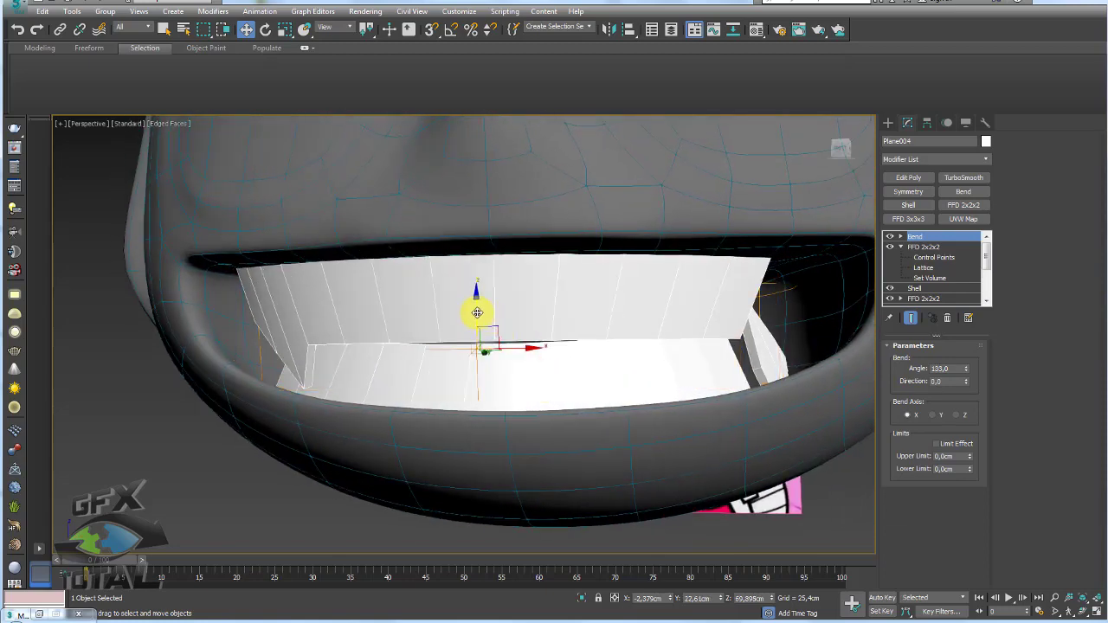
pyautogui.moveTo(477, 313); pyautogui.dragTo(477, 326)
pyautogui.keyDown('alt'); pyautogui.moveTo(477, 328); pyautogui.dragTo(598, 372, button='middle'); pyautogui.keyUp('alt')
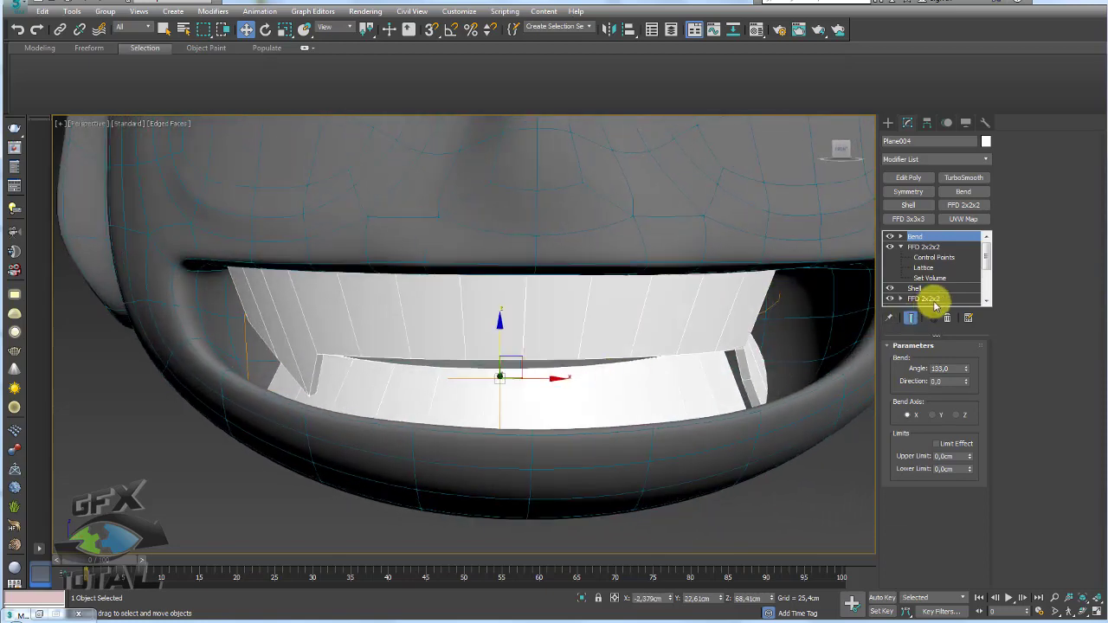
pyautogui.moveTo(969, 371)
pyautogui.mouseDown()
pyautogui.moveTo(970, 408)
pyautogui.moveTo(987, 383)
pyautogui.mouseUp()
pyautogui.moveTo(699, 374)
pyautogui.keyDown('alt'); pyautogui.mouseDown(button='middle')
pyautogui.moveTo(623, 329)
pyautogui.moveTo(581, 390)
pyautogui.moveTo(606, 353)
pyautogui.moveTo(676, 364)
pyautogui.moveTo(546, 370)
pyautogui.mouseUp(button='middle'); pyautogui.keyUp('alt')
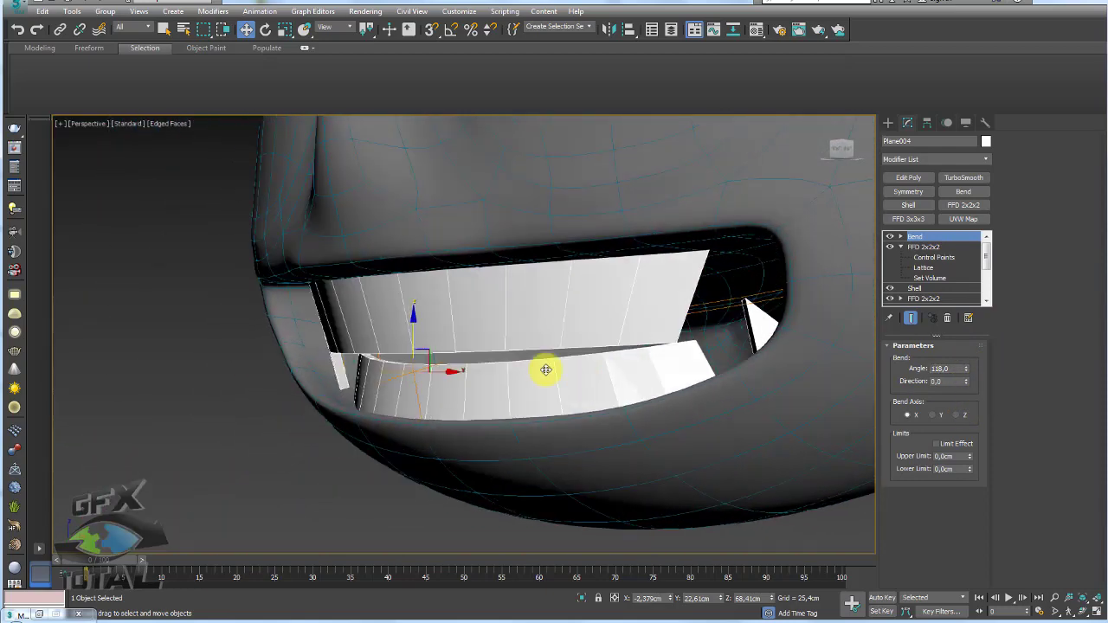
pyautogui.moveTo(435, 350); pyautogui.dragTo(429, 341)
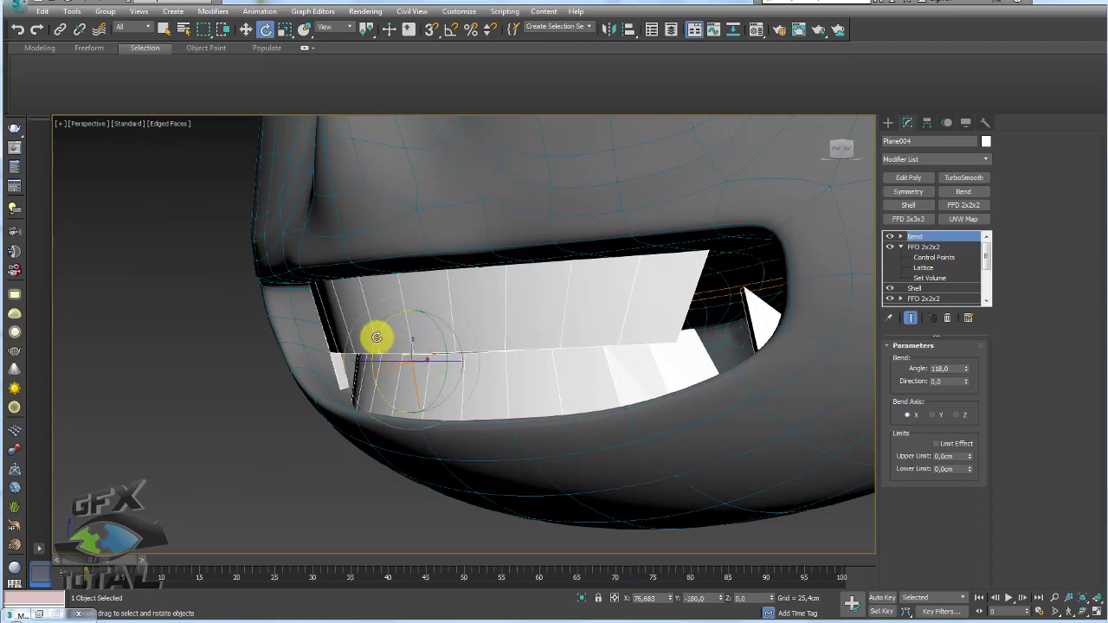
# - Reselect the upper teeth and view the mouth from an oblique angle
pyautogui.press('w')
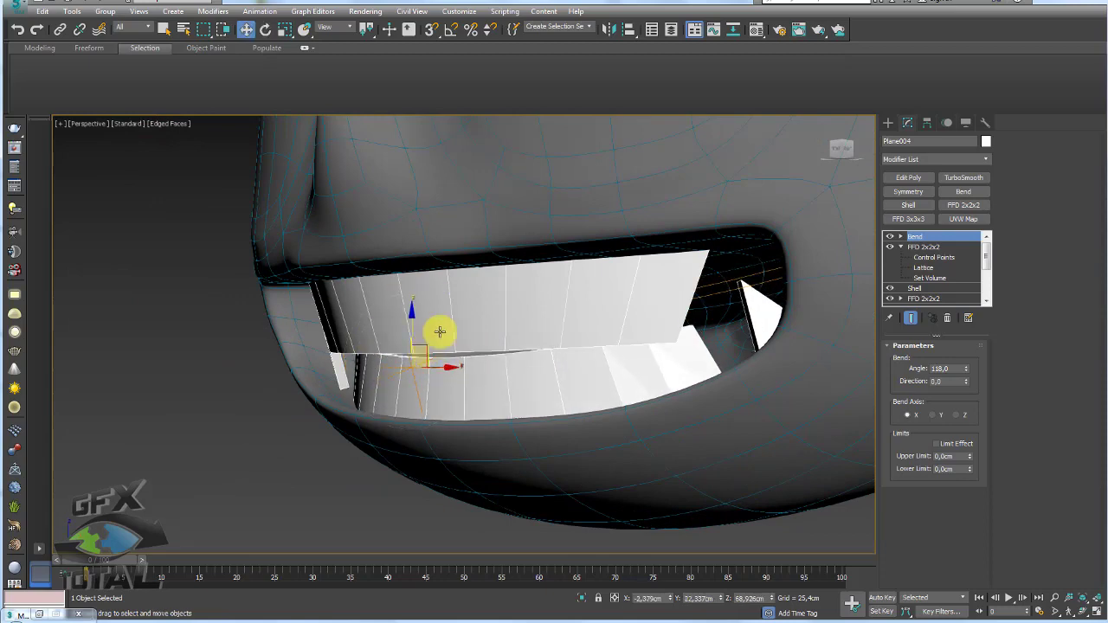
pyautogui.click(485, 344)
pyautogui.moveTo(485, 343)
pyautogui.keyDown('alt'); pyautogui.mouseDown(button='middle')
pyautogui.moveTo(403, 329)
pyautogui.moveTo(412, 312)
pyautogui.moveTo(408, 322)
pyautogui.moveTo(502, 341)
pyautogui.mouseUp(button='middle'); pyautogui.keyUp('alt')
pyautogui.scroll(-5, 574, 366)
# - Select the lower teeth (Plane004) and reduce their Bend angle to 87.5
pyautogui.scroll(10, 630, 437)
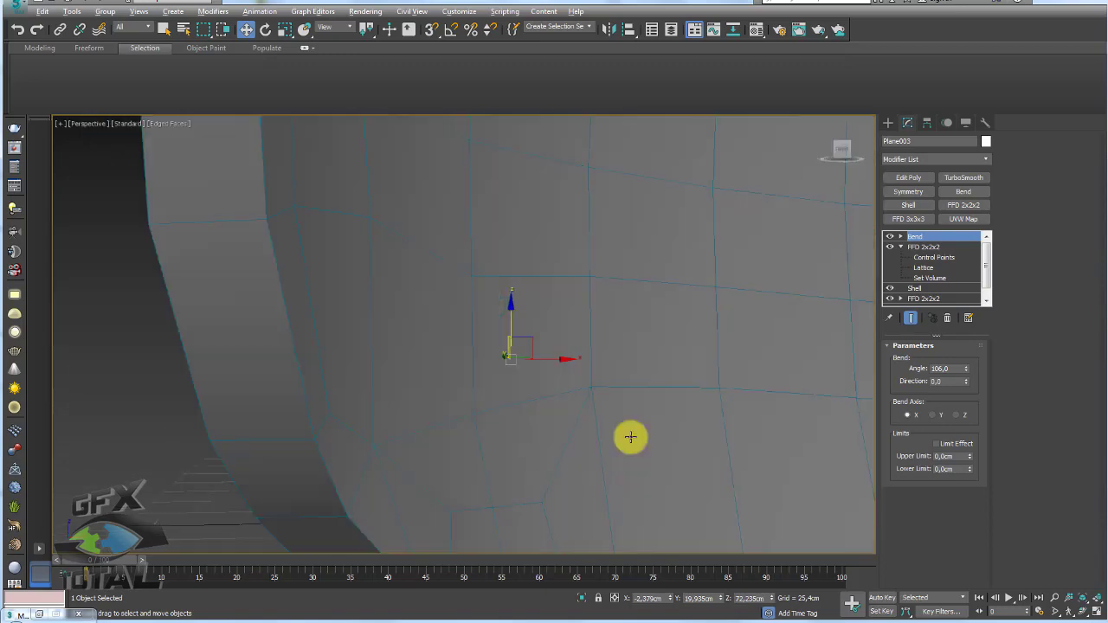
pyautogui.click(690, 440)
pyautogui.scroll(-6, 467, 441)
pyautogui.scroll(-3, 533, 435)
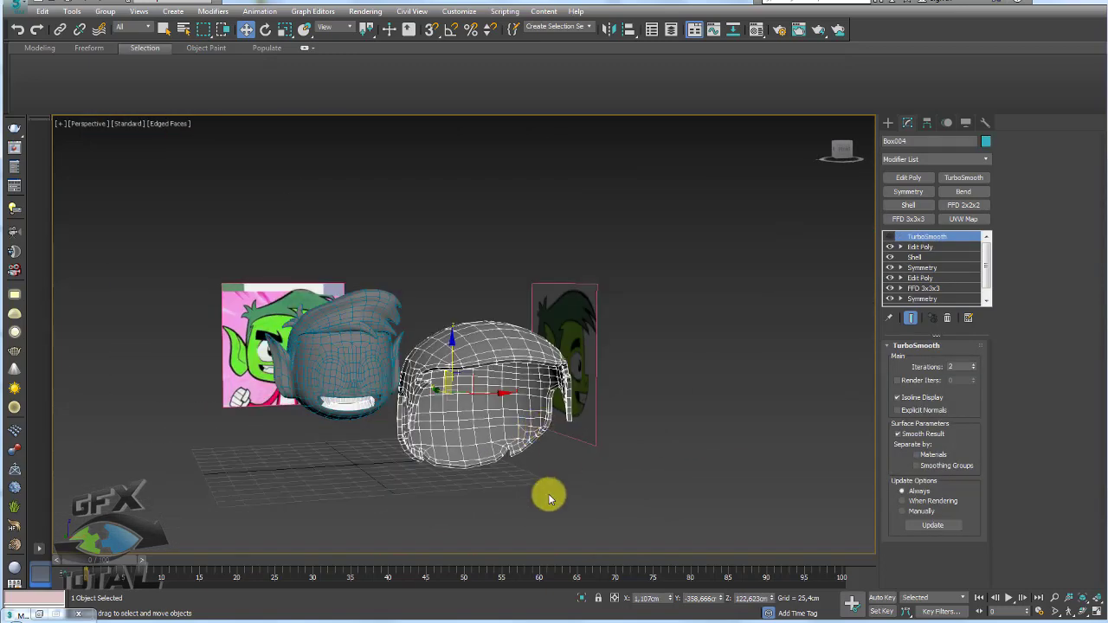
pyautogui.press('Delete')
pyautogui.moveTo(470, 425)
pyautogui.keyDown('alt'); pyautogui.mouseDown(button='middle')
pyautogui.moveTo(376, 391)
pyautogui.moveTo(382, 413)
pyautogui.moveTo(580, 441)
pyautogui.mouseUp(button='middle'); pyautogui.keyUp('alt')
pyautogui.scroll(5, 375, 391)
pyautogui.scroll(-5, 579, 441)
pyautogui.scroll(8, 579, 433)
pyautogui.click(648, 433)
pyautogui.moveTo(648, 433); pyautogui.dragTo(672, 412, button='middle')
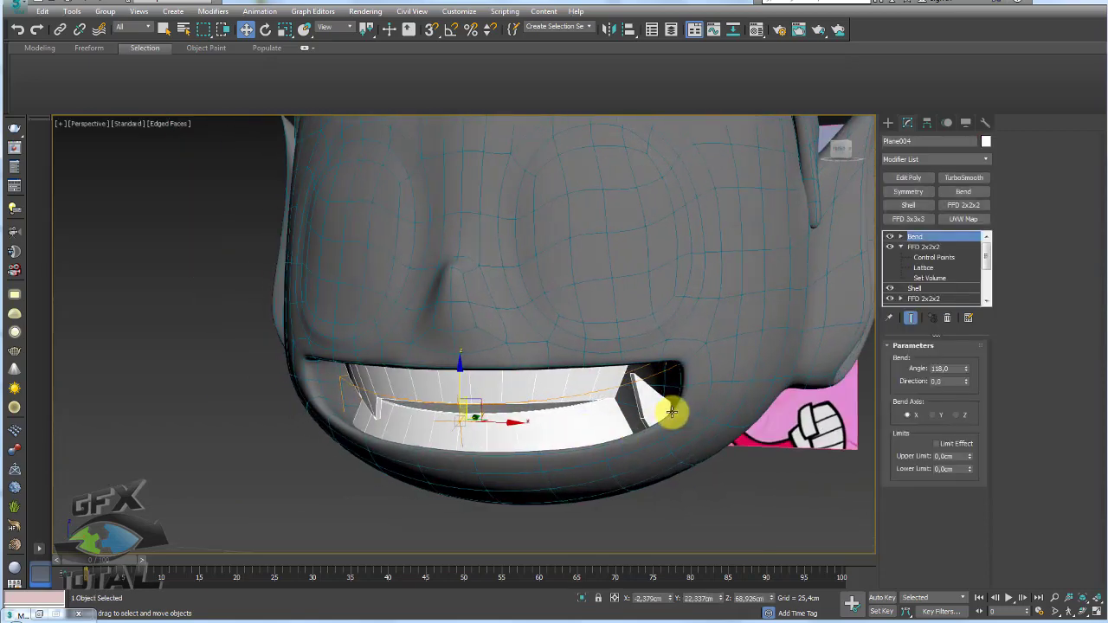
pyautogui.moveTo(967, 373); pyautogui.dragTo(978, 403)
# - Narrow the lower teeth by scaling them to 82 percent on X
pyautogui.press('e')
pyautogui.keyDown('alt'); pyautogui.moveTo(607, 433); pyautogui.dragTo(540, 443, button='middle'); pyautogui.keyUp('alt')
pyautogui.press('r')
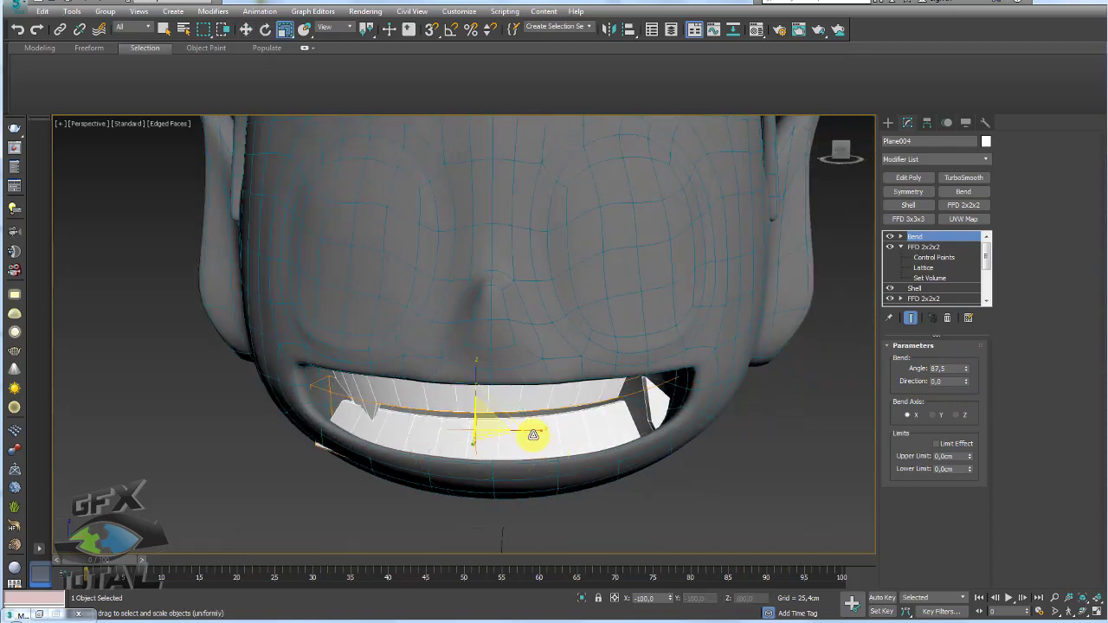
pyautogui.moveTo(532, 436); pyautogui.dragTo(528, 436)
pyautogui.press('w')
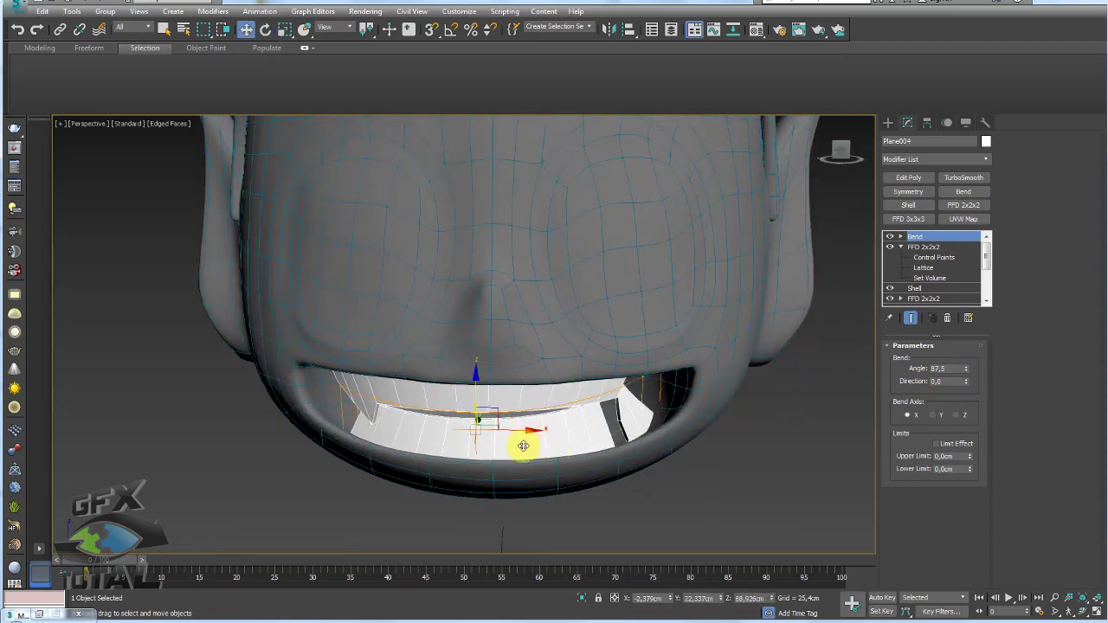
pyautogui.moveTo(524, 443)
pyautogui.keyDown('alt'); pyautogui.mouseDown(button='middle')
pyautogui.moveTo(464, 414)
pyautogui.moveTo(500, 367)
pyautogui.moveTo(532, 379)
pyautogui.mouseUp(button='middle'); pyautogui.keyUp('alt')
# - Widen the upper teeth (Plane003) slightly to 104 percent on X
pyautogui.click(532, 398)
pyautogui.press('e')
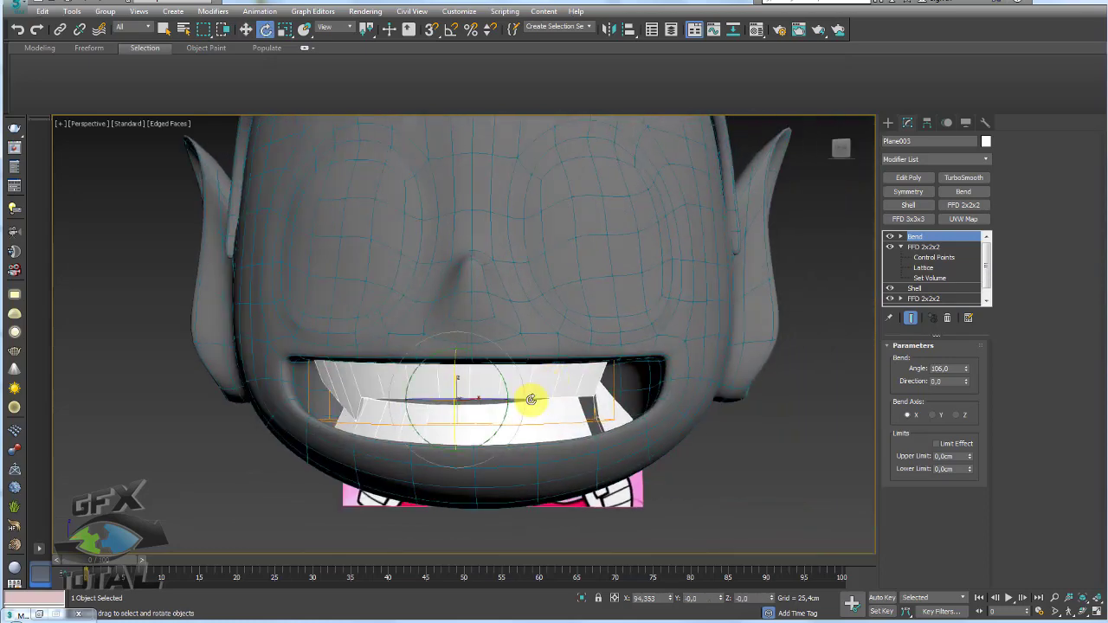
pyautogui.press('r')
pyautogui.moveTo(521, 401); pyautogui.dragTo(522, 403)
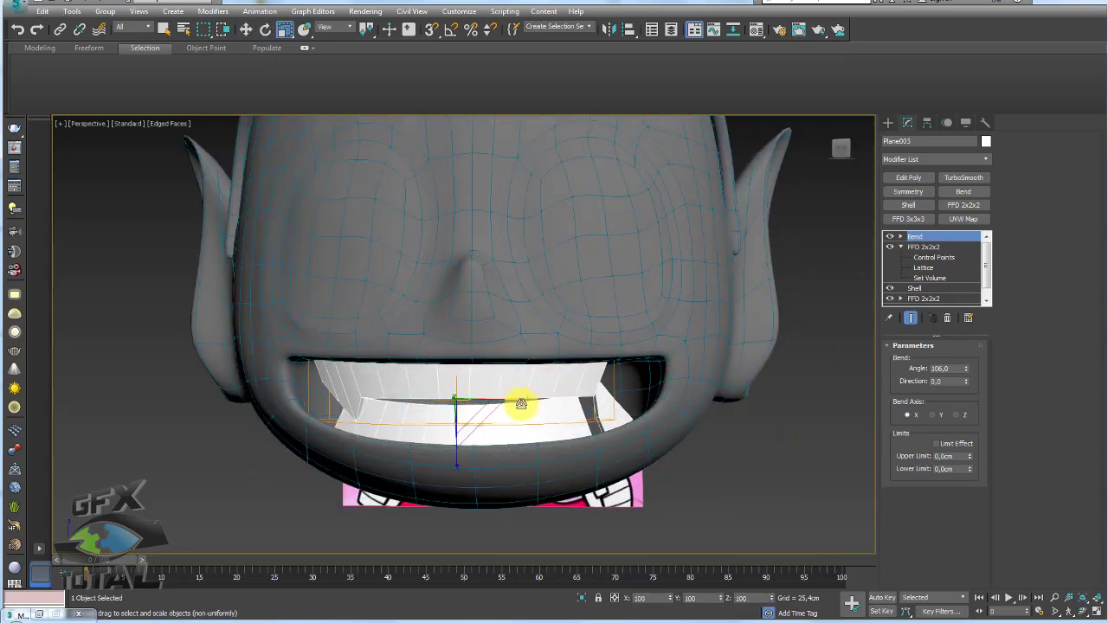
pyautogui.moveTo(522, 404)
pyautogui.keyDown('alt'); pyautogui.mouseDown(button='middle')
pyautogui.moveTo(537, 426)
pyautogui.moveTo(607, 390)
pyautogui.mouseUp(button='middle'); pyautogui.keyUp('alt')
# - Toggle the upper teeth's FFD 2x2x2 off and on, then open its Control Points
pyautogui.click(891, 247)
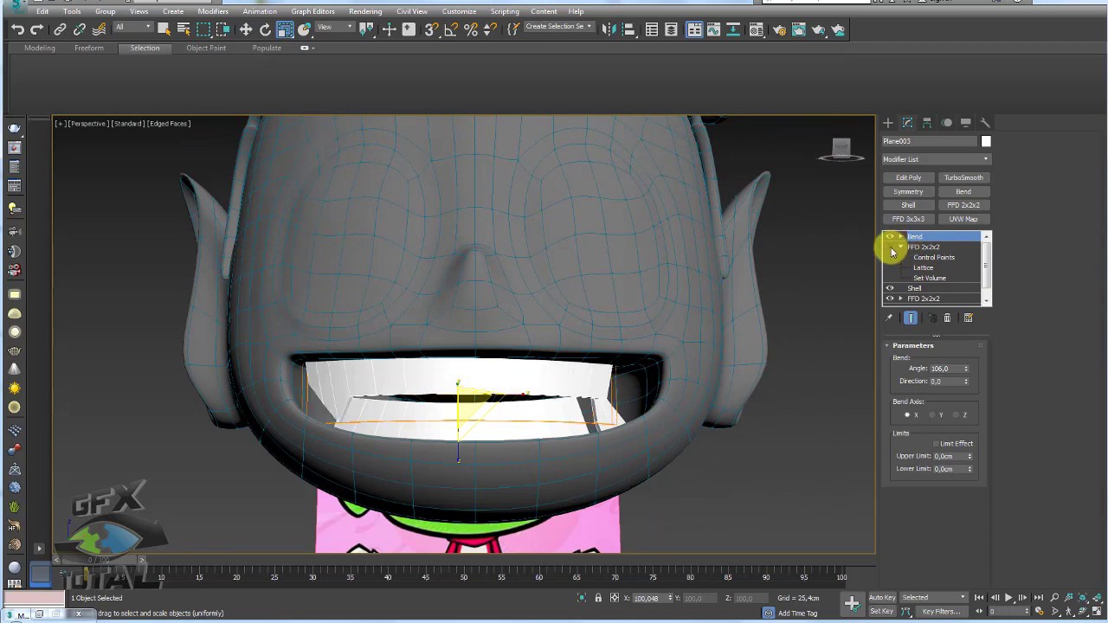
pyautogui.moveTo(621, 352)
pyautogui.keyDown('alt'); pyautogui.mouseDown(button='middle')
pyautogui.moveTo(606, 376)
pyautogui.moveTo(539, 371)
pyautogui.moveTo(569, 376)
pyautogui.mouseUp(button='middle'); pyautogui.keyUp('alt')
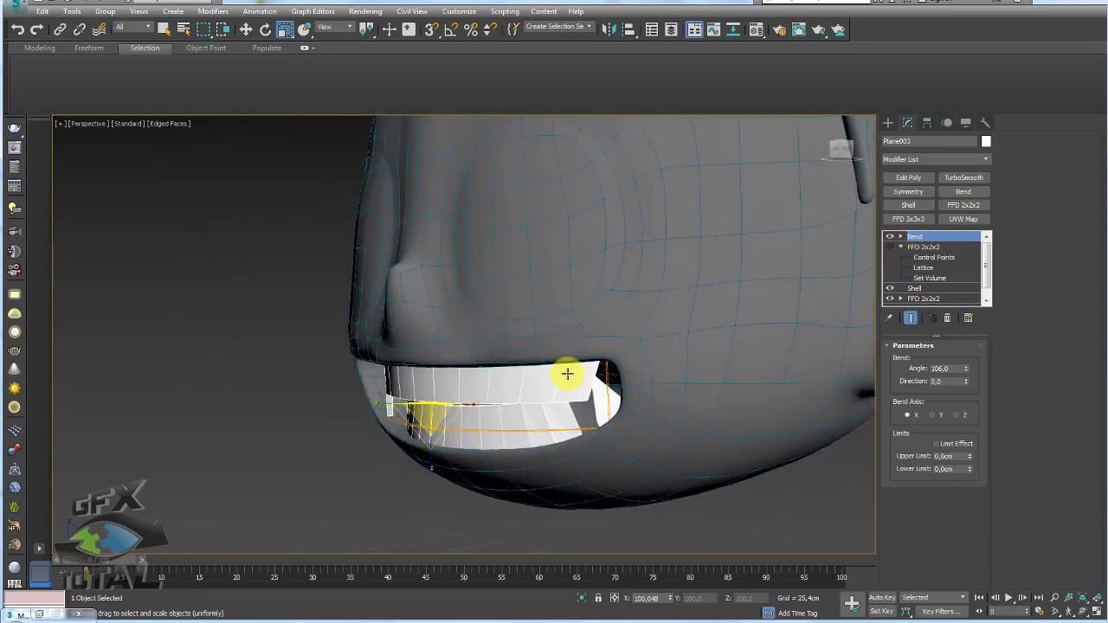
pyautogui.click(891, 247)
pyautogui.click(918, 258)
pyautogui.moveTo(693, 381)
pyautogui.keyDown('alt'); pyautogui.mouseDown(button='middle')
pyautogui.moveTo(629, 401)
pyautogui.moveTo(385, 433)
pyautogui.mouseUp(button='middle'); pyautogui.keyUp('alt')
# - Move and scale the upper teeth's FFD 2x2x2 control points to taper the band into the mouth
pyautogui.press('w')
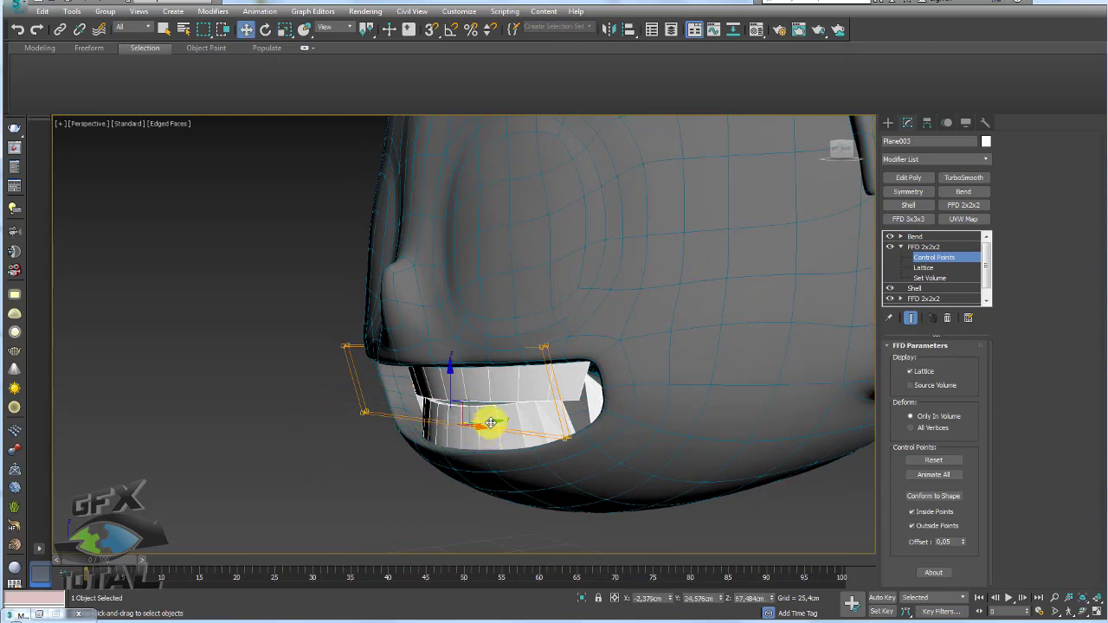
pyautogui.moveTo(491, 423); pyautogui.dragTo(480, 426)
pyautogui.moveTo(491, 440)
pyautogui.keyDown('alt'); pyautogui.mouseDown(button='middle')
pyautogui.moveTo(542, 423)
pyautogui.moveTo(614, 447)
pyautogui.mouseUp(button='middle'); pyautogui.keyUp('alt')
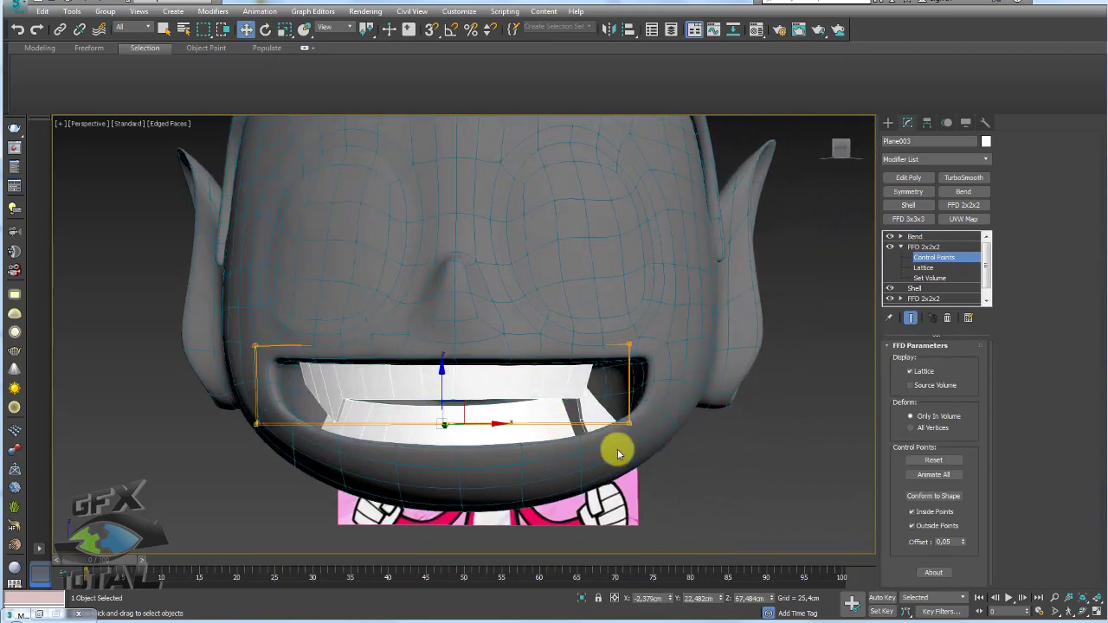
pyautogui.press('r')
pyautogui.moveTo(506, 426); pyautogui.dragTo(512, 421)
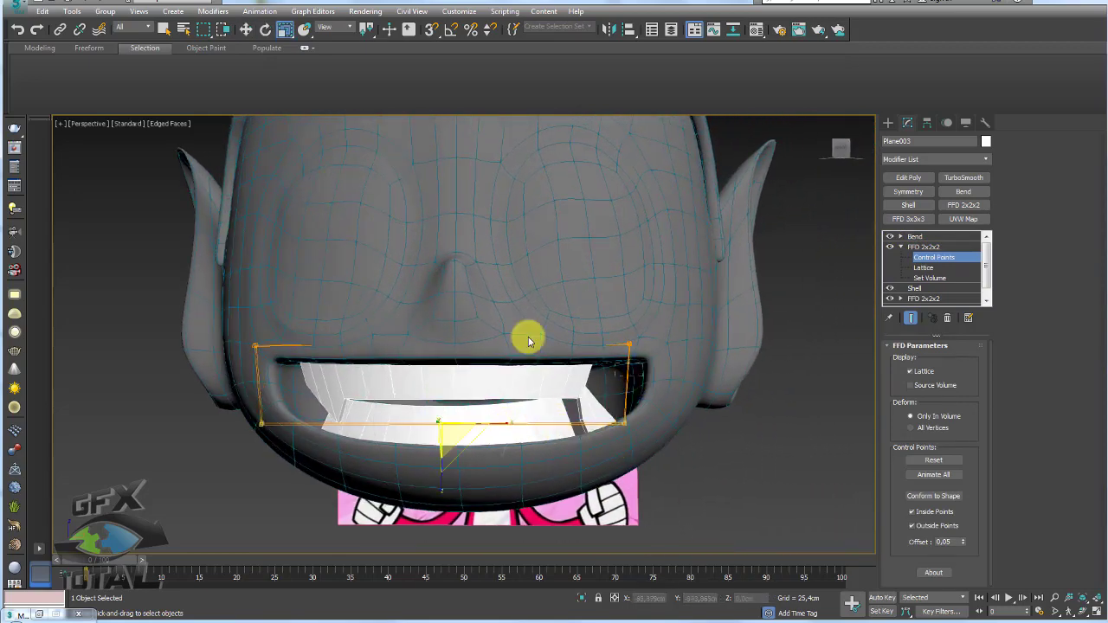
pyautogui.moveTo(138, 264)
pyautogui.mouseDown()
pyautogui.moveTo(478, 364)
pyautogui.moveTo(494, 347)
pyautogui.moveTo(482, 364)
pyautogui.mouseUp()
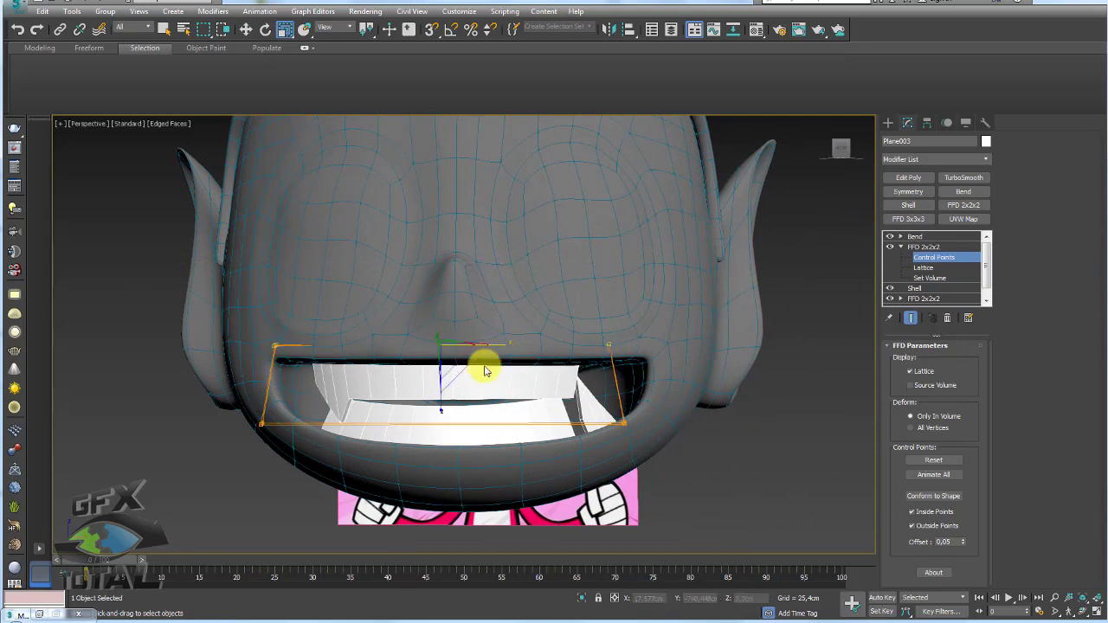
pyautogui.moveTo(483, 364)
pyautogui.keyDown('alt'); pyautogui.mouseDown(button='middle')
pyautogui.moveTo(503, 372)
pyautogui.moveTo(494, 416)
pyautogui.moveTo(564, 346)
pyautogui.mouseUp(button='middle'); pyautogui.keyUp('alt')
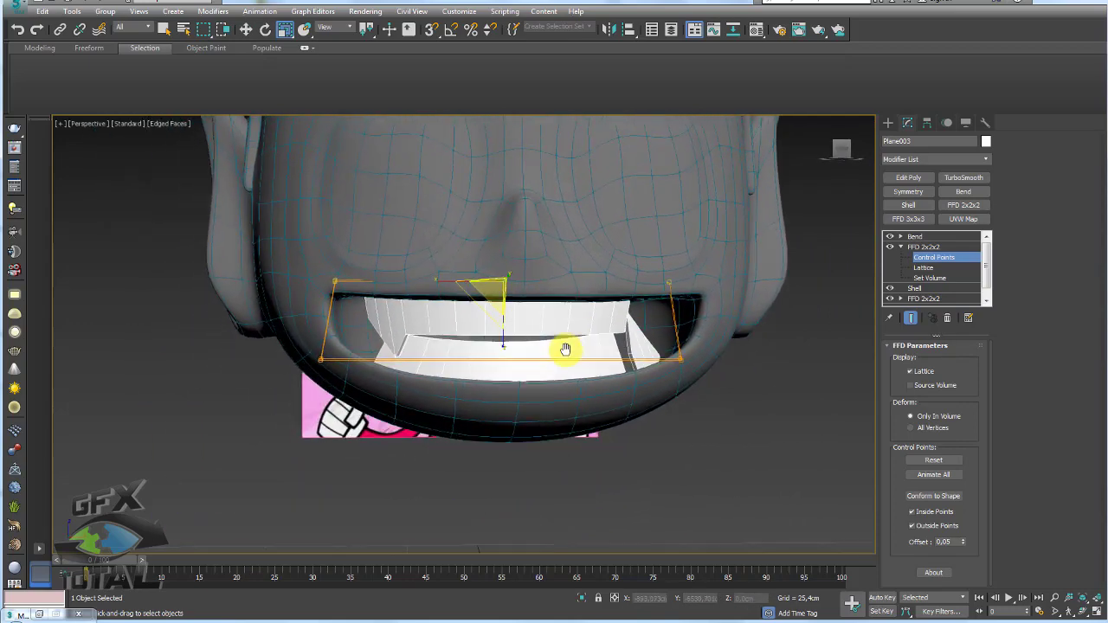
# - Return to the Bend level, clear the selection and select the lower teeth (Plane004)
pyautogui.click(916, 236)
pyautogui.scroll(-5, 648, 410)
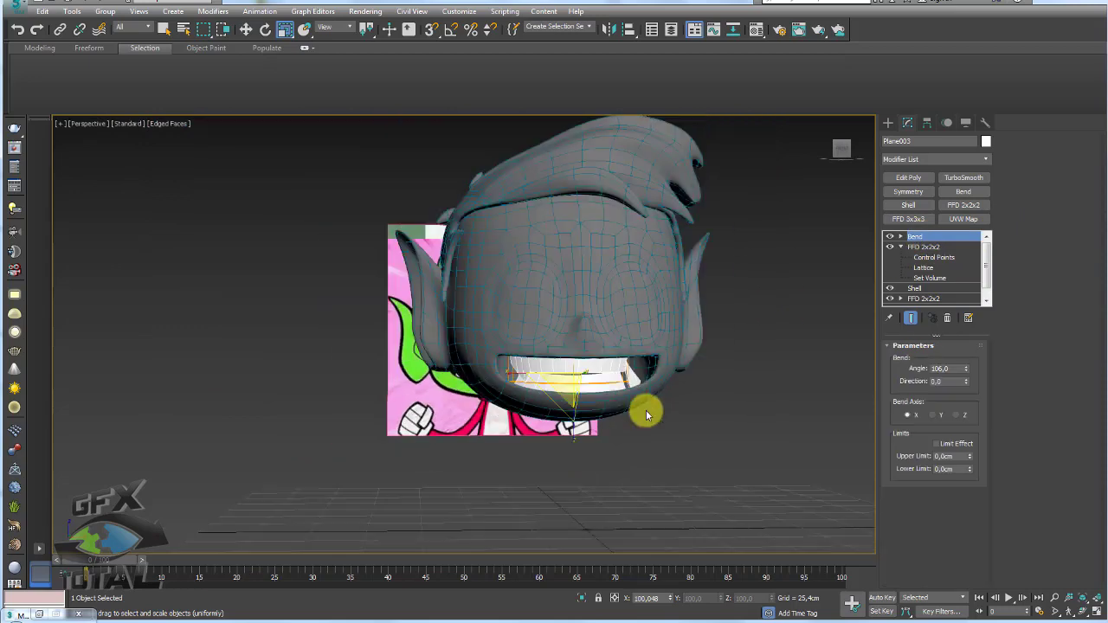
pyautogui.scroll(-3, 733, 460)
pyautogui.click(733, 460)
pyautogui.moveTo(732, 460)
pyautogui.keyDown('alt'); pyautogui.mouseDown(button='middle')
pyautogui.moveTo(622, 442)
pyautogui.moveTo(525, 389)
pyautogui.moveTo(507, 396)
pyautogui.moveTo(520, 359)
pyautogui.mouseUp(button='middle'); pyautogui.keyUp('alt')
pyautogui.scroll(3, 524, 379)
pyautogui.scroll(2, 513, 377)
pyautogui.scroll(2, 490, 339)
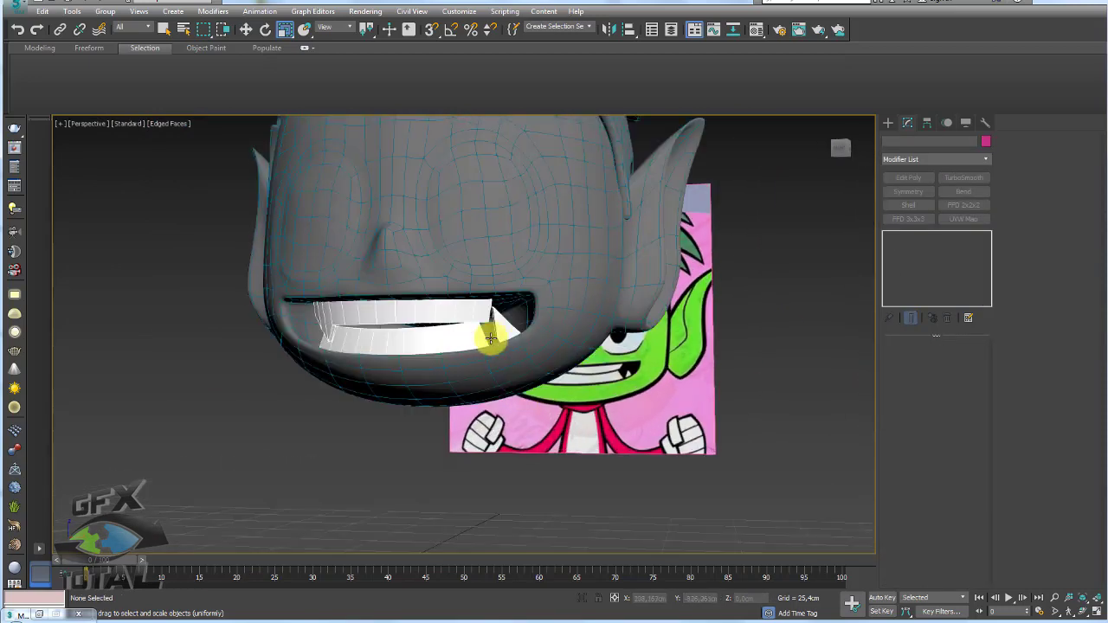
pyautogui.click(464, 337)
# - Open the lower teeth's FFD 2x2x2 control points, trial-lower the top points, then undo it
pyautogui.scroll(2, 465, 338)
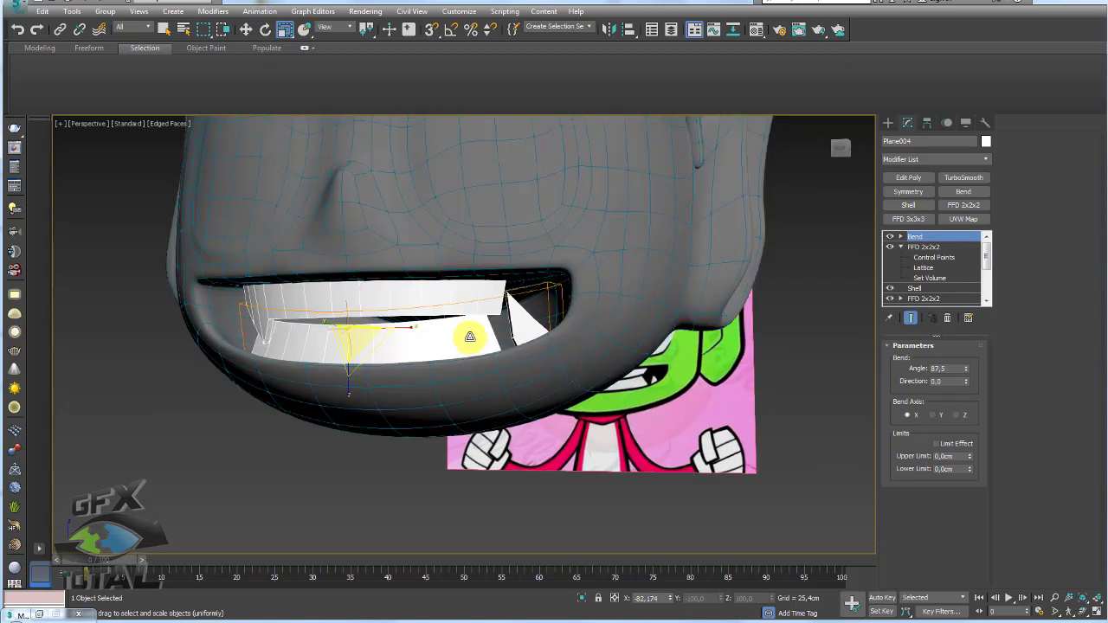
pyautogui.scroll(1, 454, 341)
pyautogui.scroll(1, 443, 330)
pyautogui.scroll(1, 426, 332)
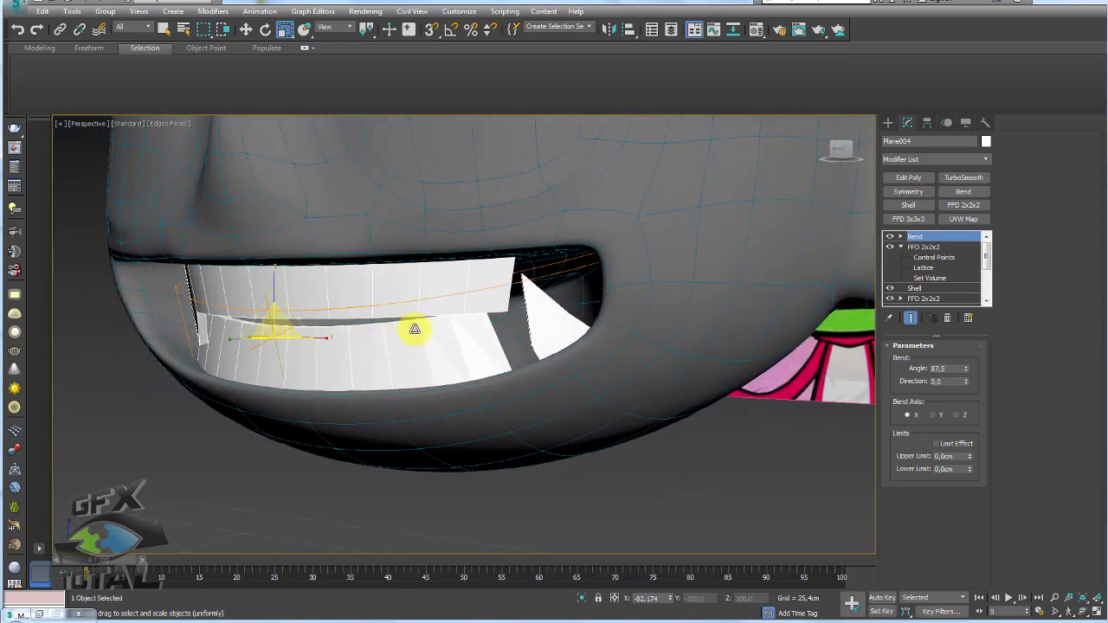
pyautogui.keyDown('alt'); pyautogui.moveTo(415, 329); pyautogui.dragTo(463, 322, button='middle'); pyautogui.keyUp('alt')
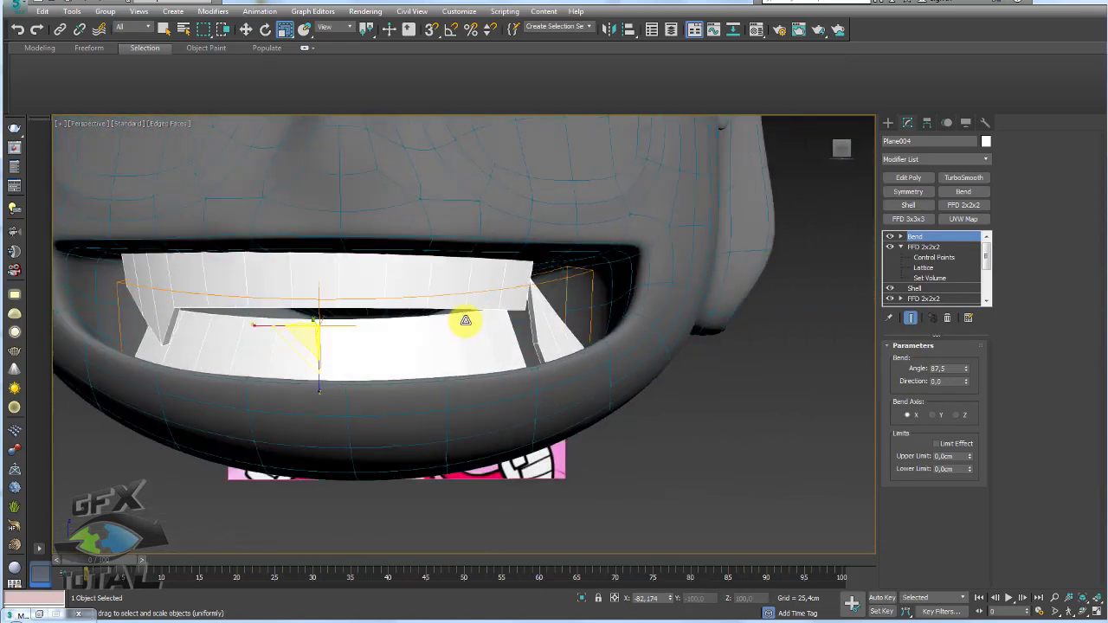
pyautogui.click(924, 259)
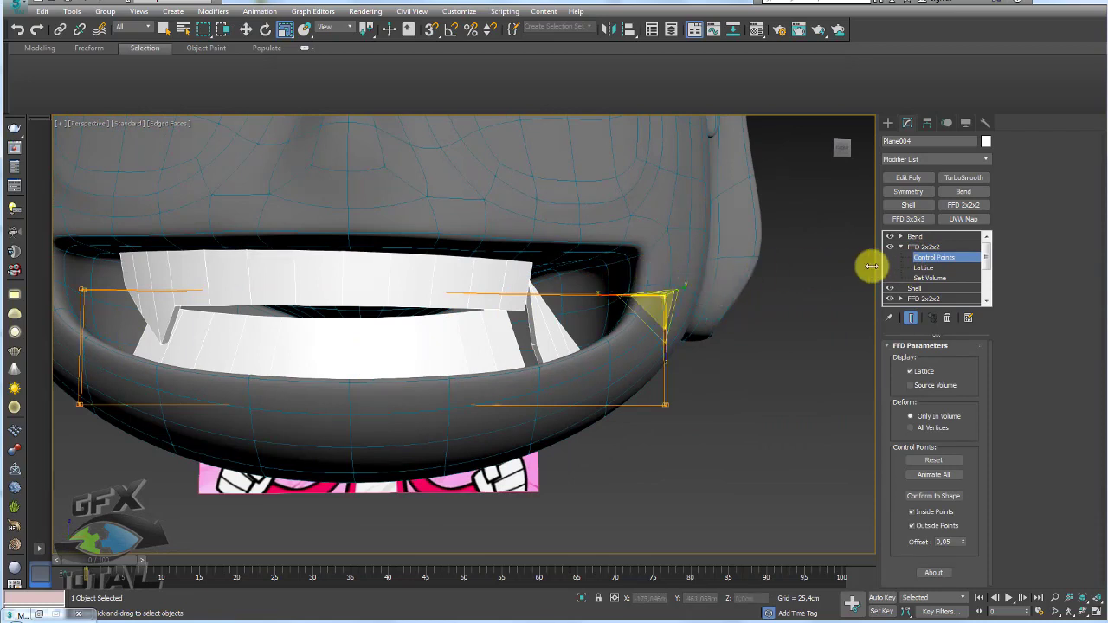
pyautogui.press('w')
pyautogui.keyDown('ctrl'); pyautogui.moveTo(50, 279); pyautogui.dragTo(52, 281); pyautogui.keyUp('ctrl')
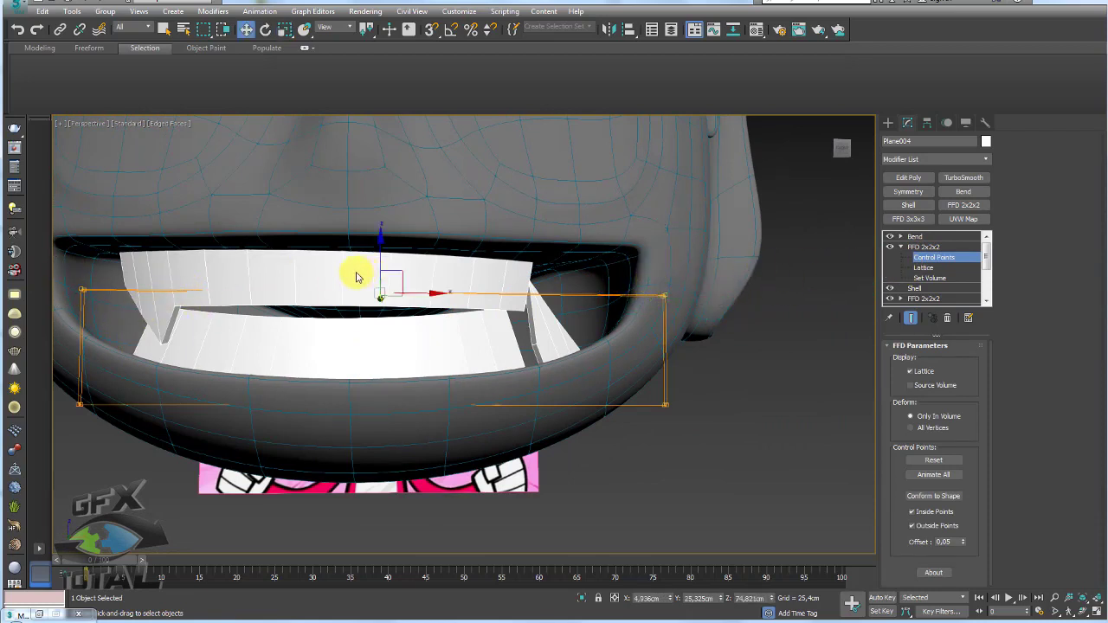
pyautogui.moveTo(381, 257); pyautogui.dragTo(381, 295)
pyautogui.hotkey('ctrl', 'z')
pyautogui.hotkey('ctrl', 'z')
pyautogui.hotkey('ctrl', 'z')
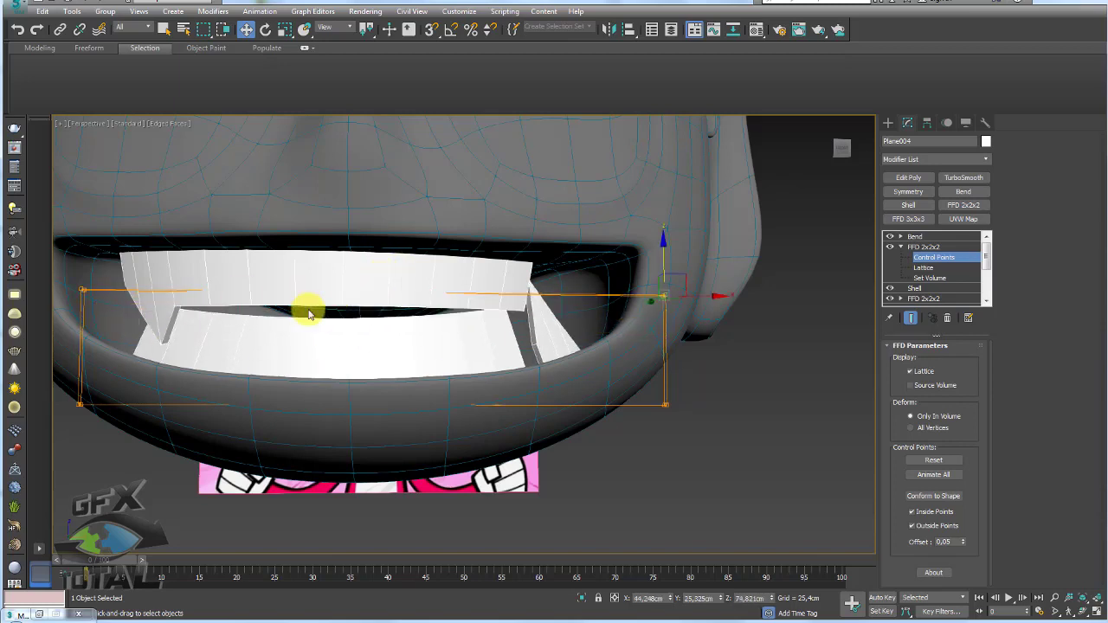
pyautogui.moveTo(309, 309); pyautogui.dragTo(342, 323, button='middle')
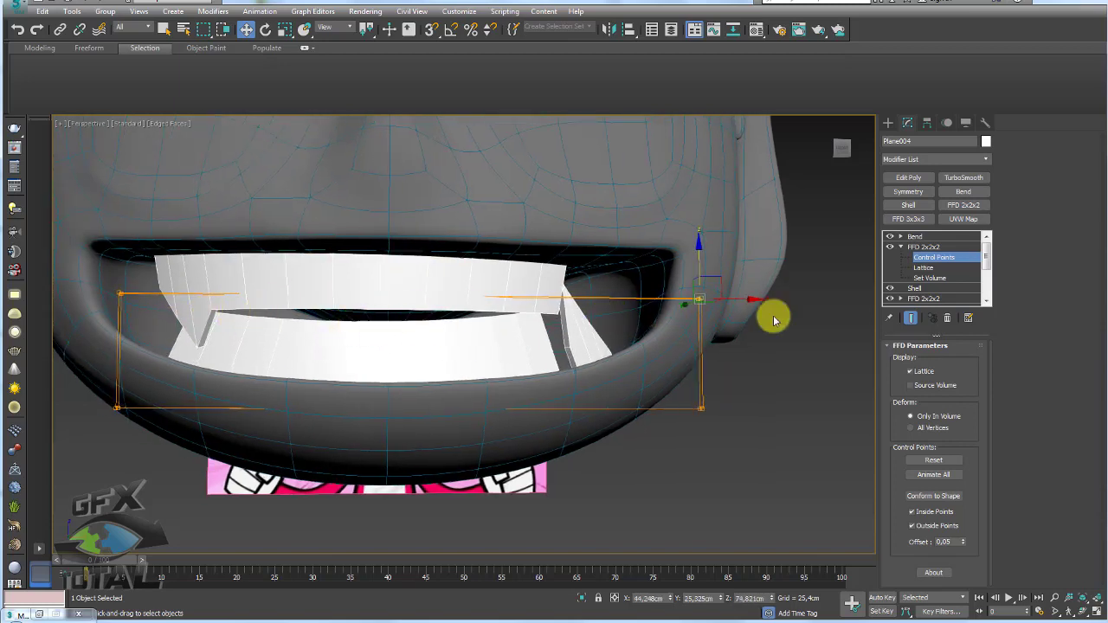
pyautogui.click(920, 247)
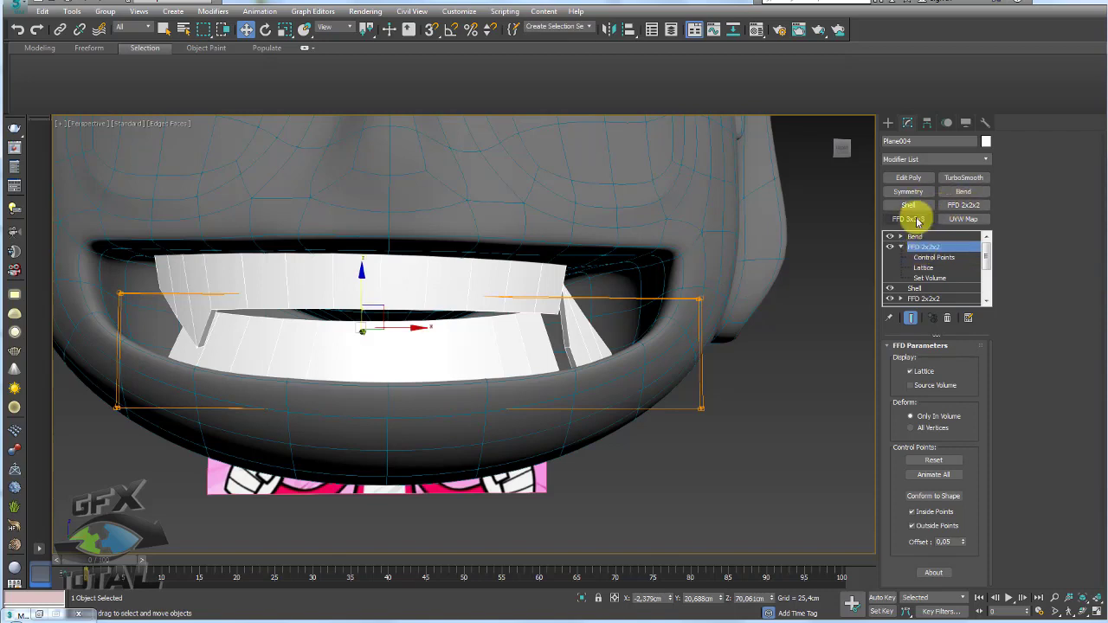
# - Add an FFD 3x3x3 to the lower teeth and pull its right-side control points down on Z
pyautogui.click(917, 219)
pyautogui.click(902, 249)
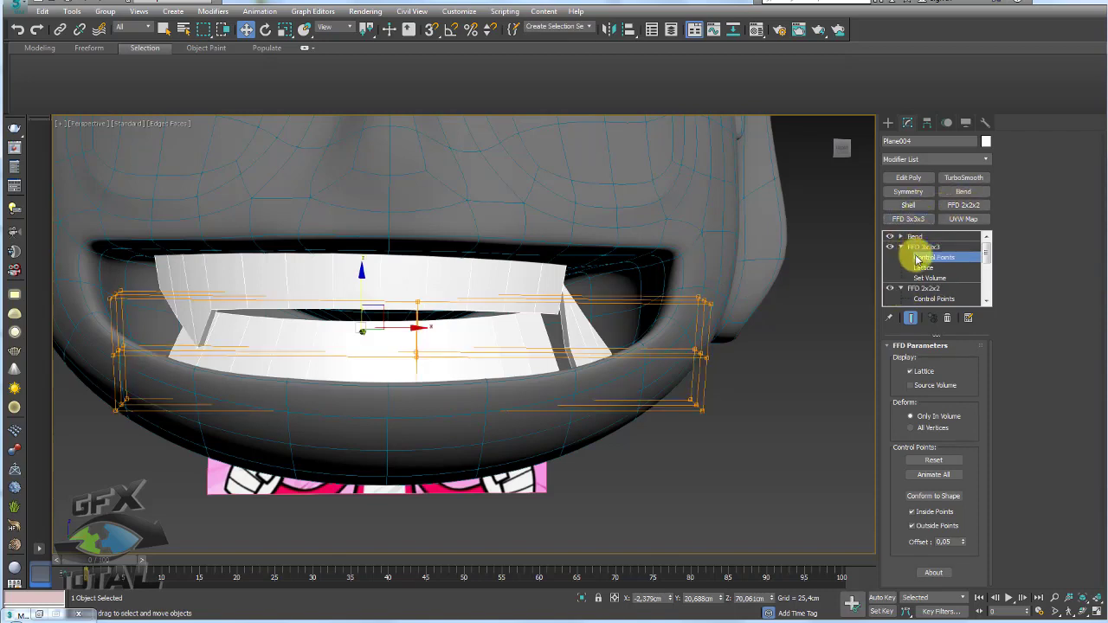
pyautogui.moveTo(760, 324); pyautogui.dragTo(669, 276)
pyautogui.moveTo(155, 314); pyautogui.dragTo(61, 265)
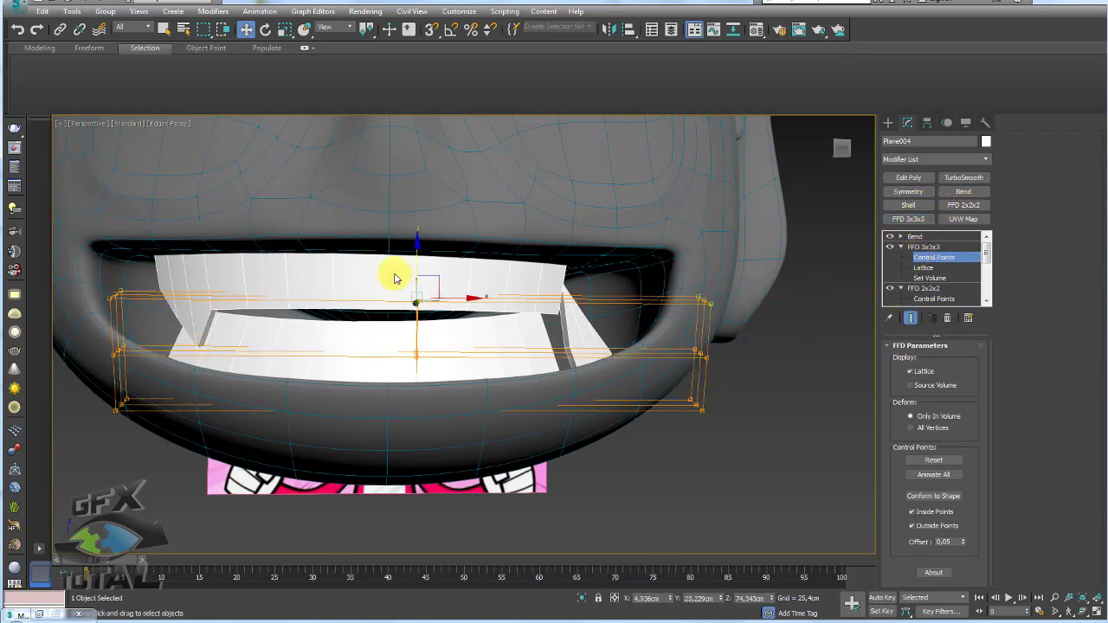
pyautogui.moveTo(414, 267); pyautogui.dragTo(414, 300)
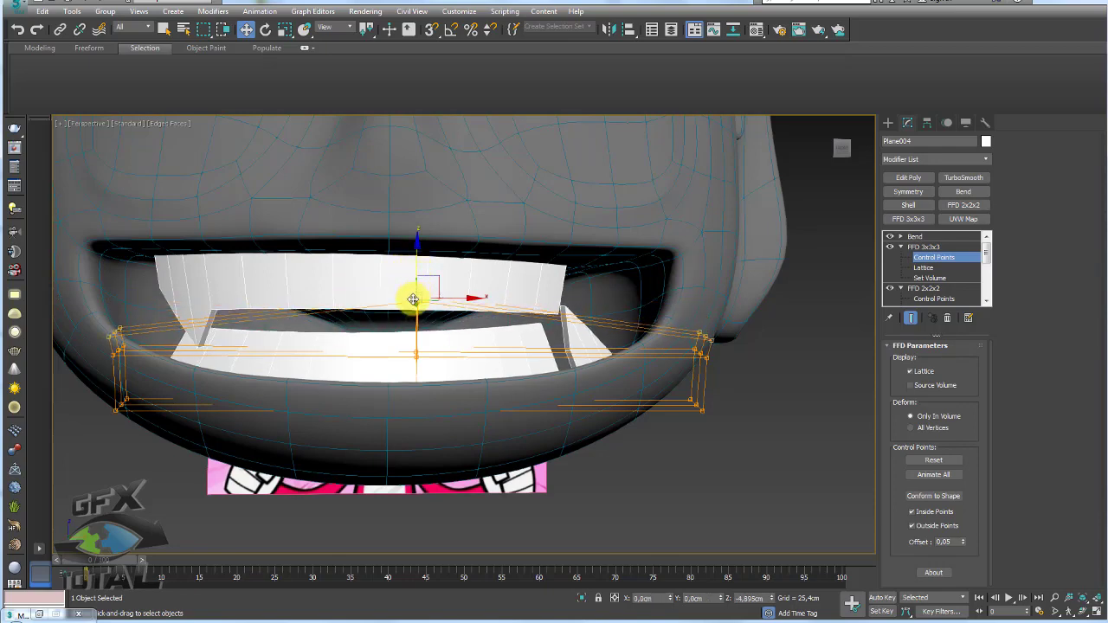
pyautogui.moveTo(416, 297)
pyautogui.keyDown('alt'); pyautogui.mouseDown(button='middle')
pyautogui.moveTo(457, 352)
pyautogui.moveTo(385, 378)
pyautogui.moveTo(407, 346)
pyautogui.mouseUp(button='middle'); pyautogui.keyUp('alt')
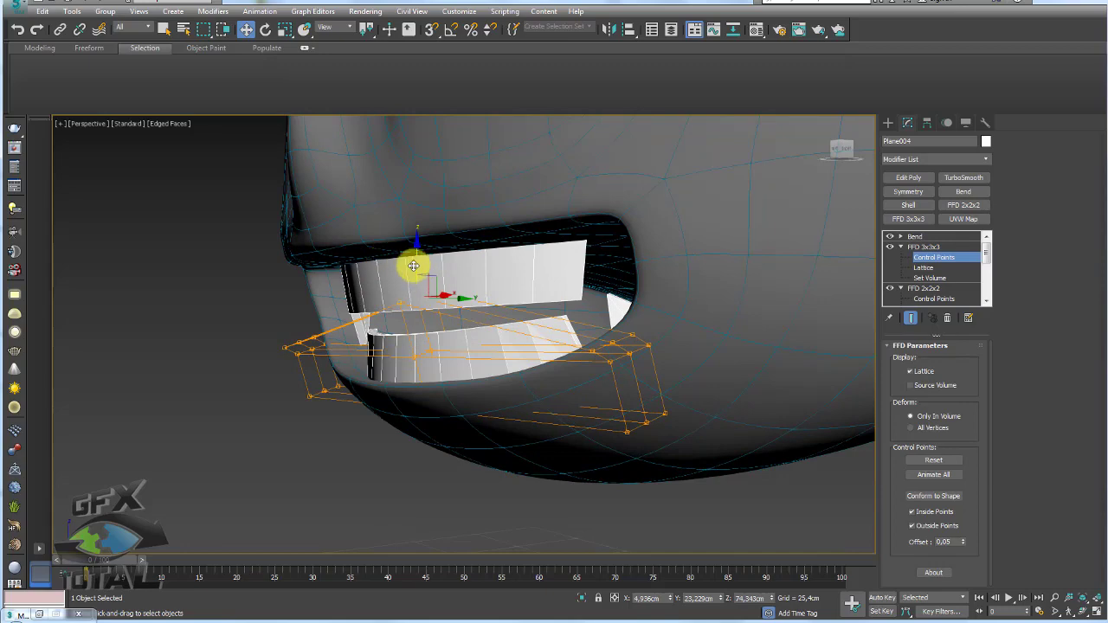
pyautogui.moveTo(411, 240)
pyautogui.keyDown('alt'); pyautogui.mouseDown(button='middle')
pyautogui.moveTo(492, 289)
pyautogui.moveTo(607, 277)
pyautogui.mouseUp(button='middle'); pyautogui.keyUp('alt')
# - Exit control-point editing and return to the lower teeth's Bend modifier
pyautogui.click(931, 246)
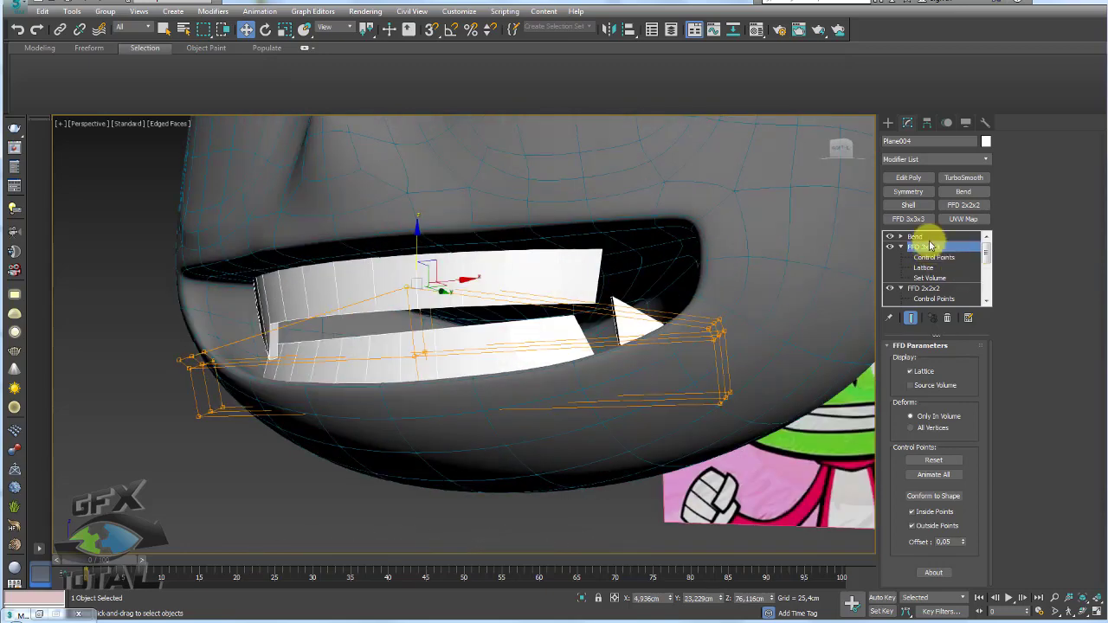
pyautogui.click(915, 236)
pyautogui.scroll(-5, 507, 300)
pyautogui.moveTo(510, 372)
pyautogui.keyDown('alt'); pyautogui.mouseDown(button='middle')
pyautogui.moveTo(564, 354)
pyautogui.moveTo(572, 415)
pyautogui.mouseUp(button='middle'); pyautogui.keyUp('alt')
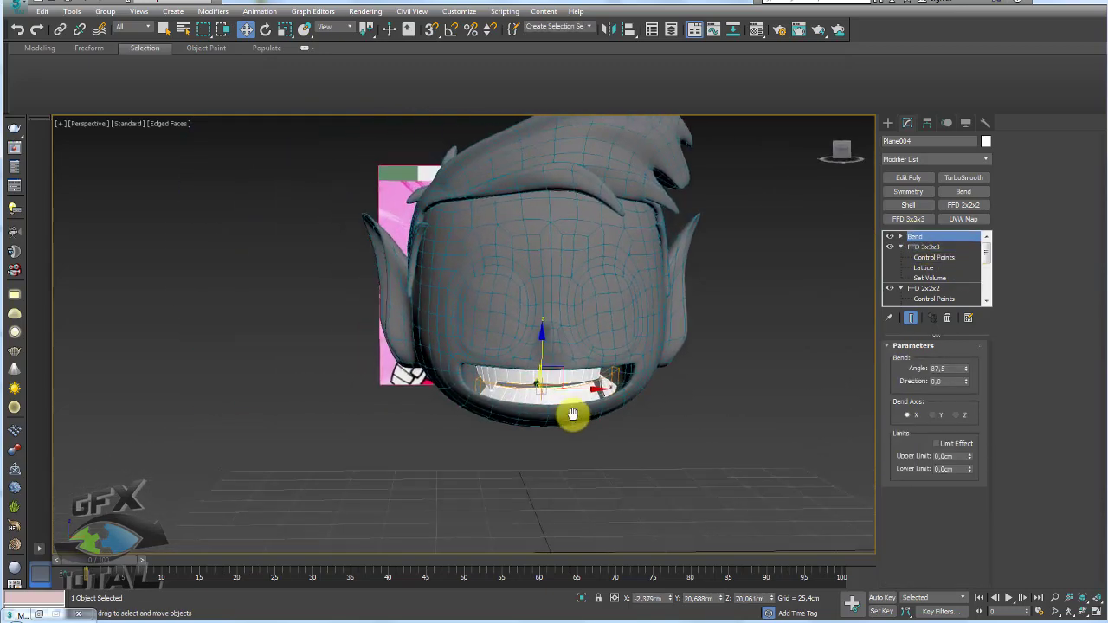
# - Tilt the lower teeth slightly about the Y axis
pyautogui.scroll(5, 572, 415)
pyautogui.scroll(-2, 564, 401)
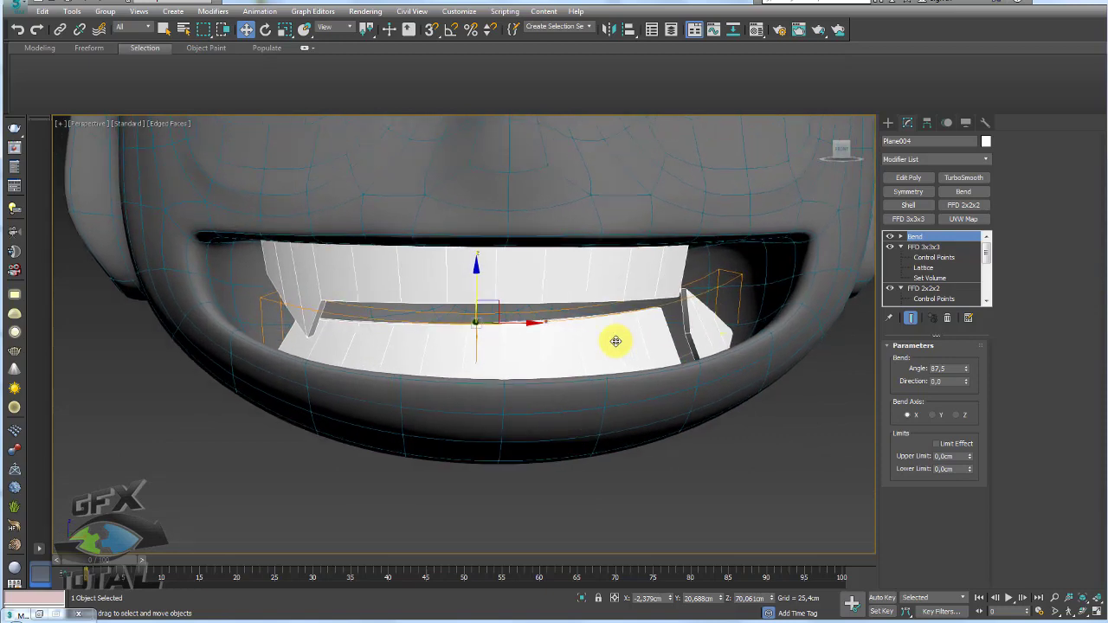
pyautogui.press('e')
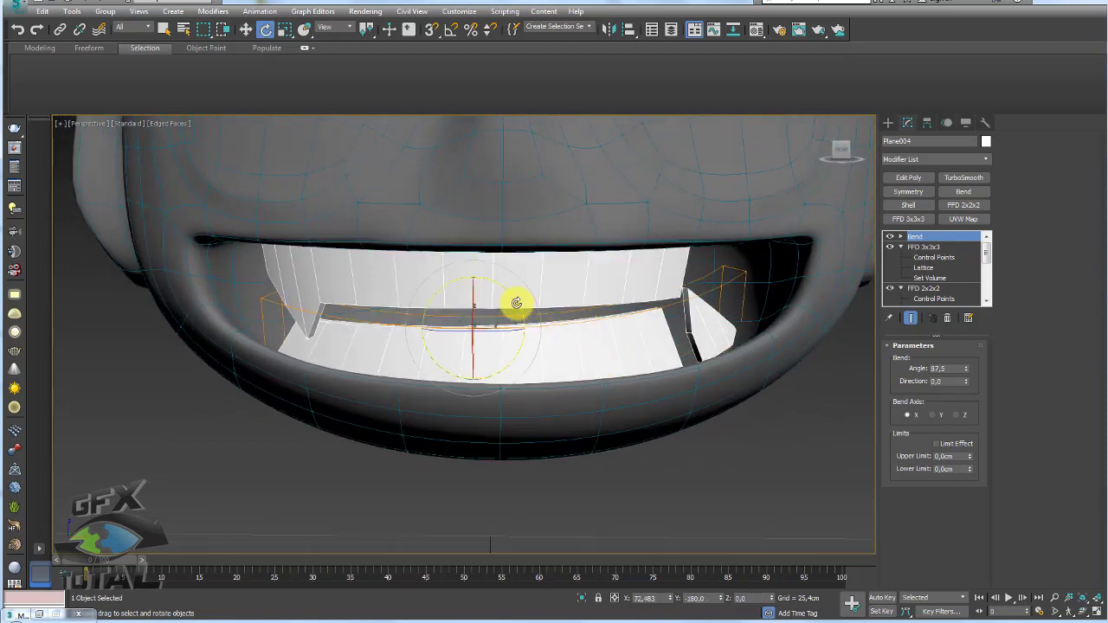
pyautogui.moveTo(516, 302); pyautogui.dragTo(523, 302)
# - Widen the upper teeth sideways by scaling them on X
pyautogui.scroll(-2, 554, 342)
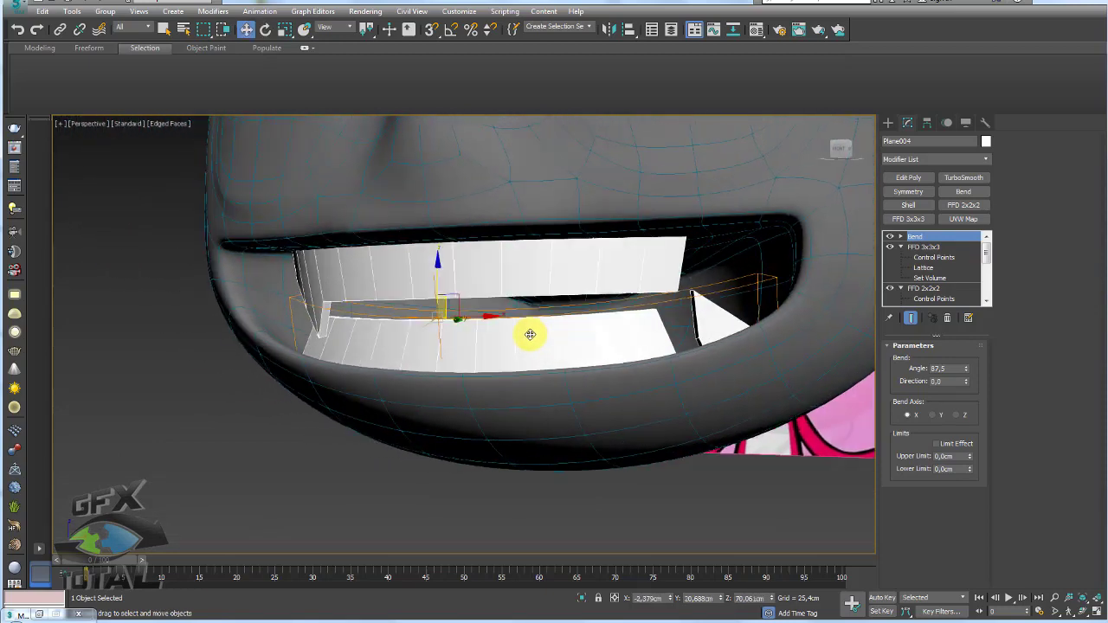
pyautogui.scroll(-1, 566, 332)
pyautogui.scroll(-2, 517, 316)
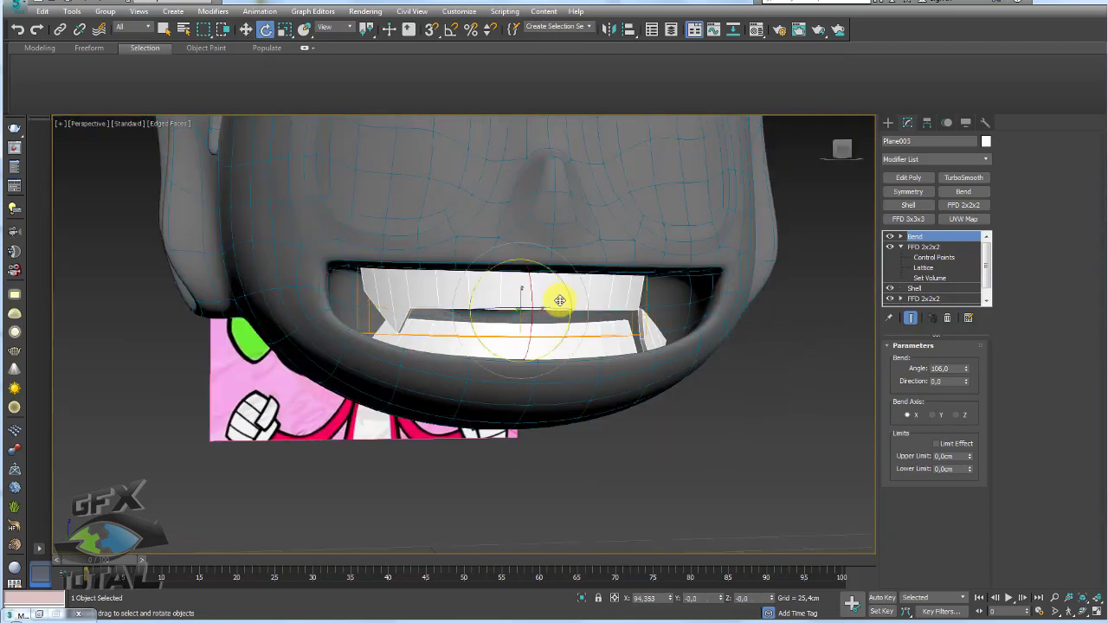
pyautogui.press('r')
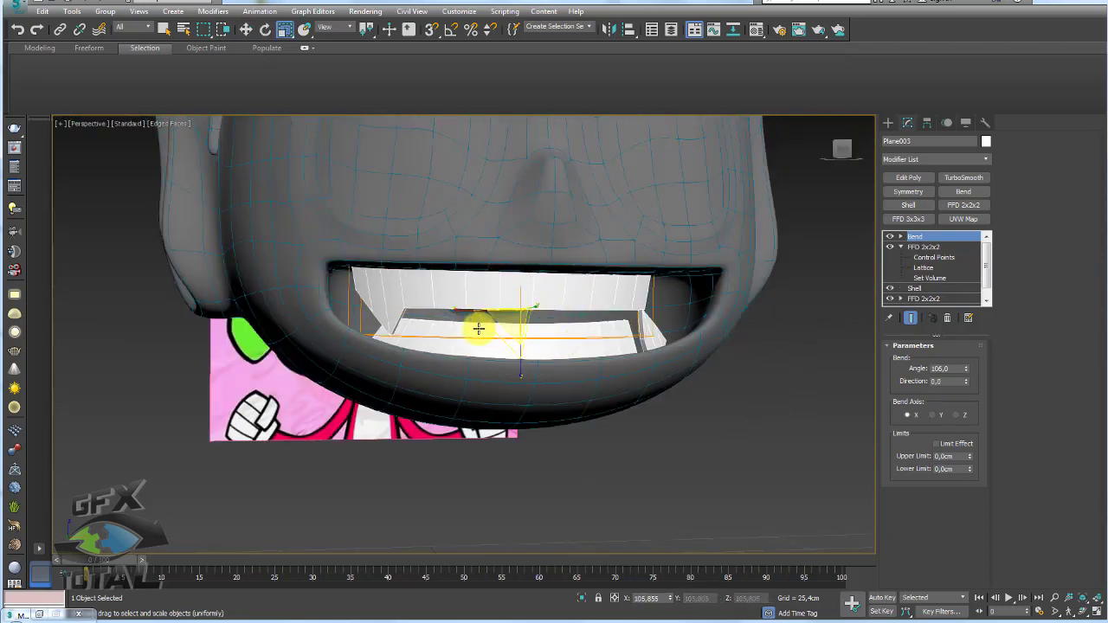
pyautogui.moveTo(549, 339)
pyautogui.keyDown('alt'); pyautogui.mouseDown(button='middle')
pyautogui.moveTo(542, 272)
pyautogui.moveTo(545, 303)
pyautogui.mouseUp(button='middle'); pyautogui.keyUp('alt')
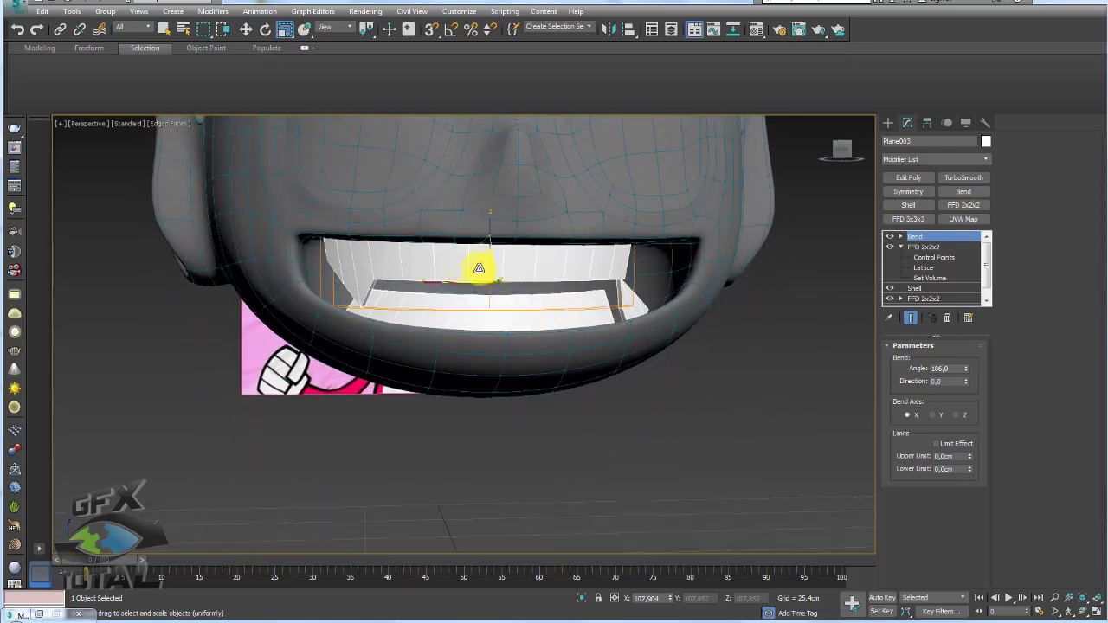
pyautogui.moveTo(488, 268); pyautogui.dragTo(497, 279)
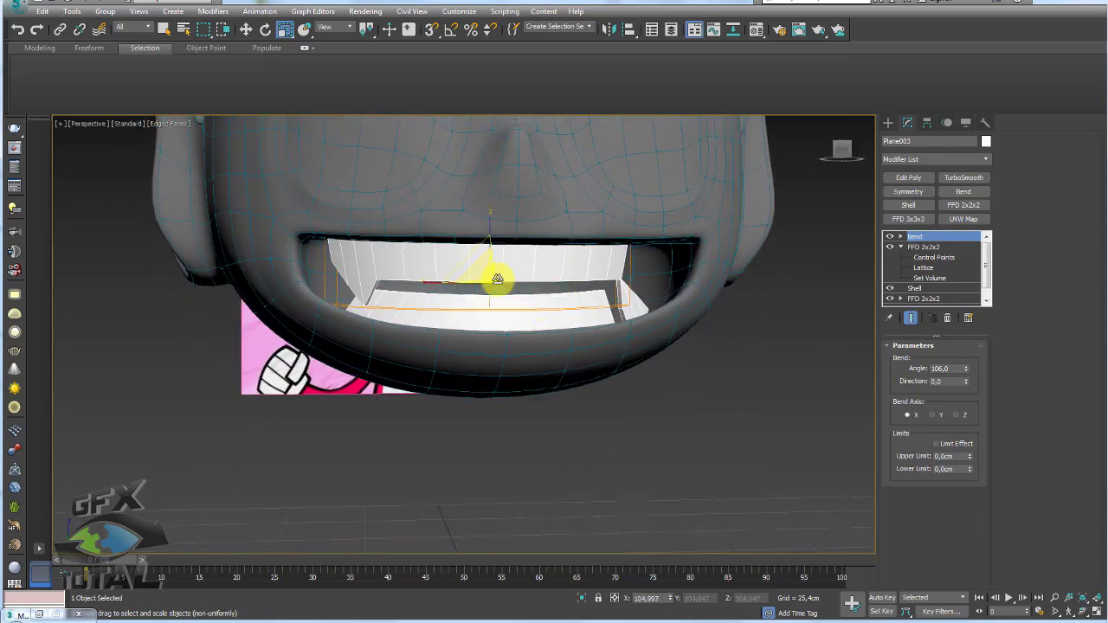
# - Raise the lower teeth slightly in the mouth, then deselect and pick the head
pyautogui.click(484, 288)
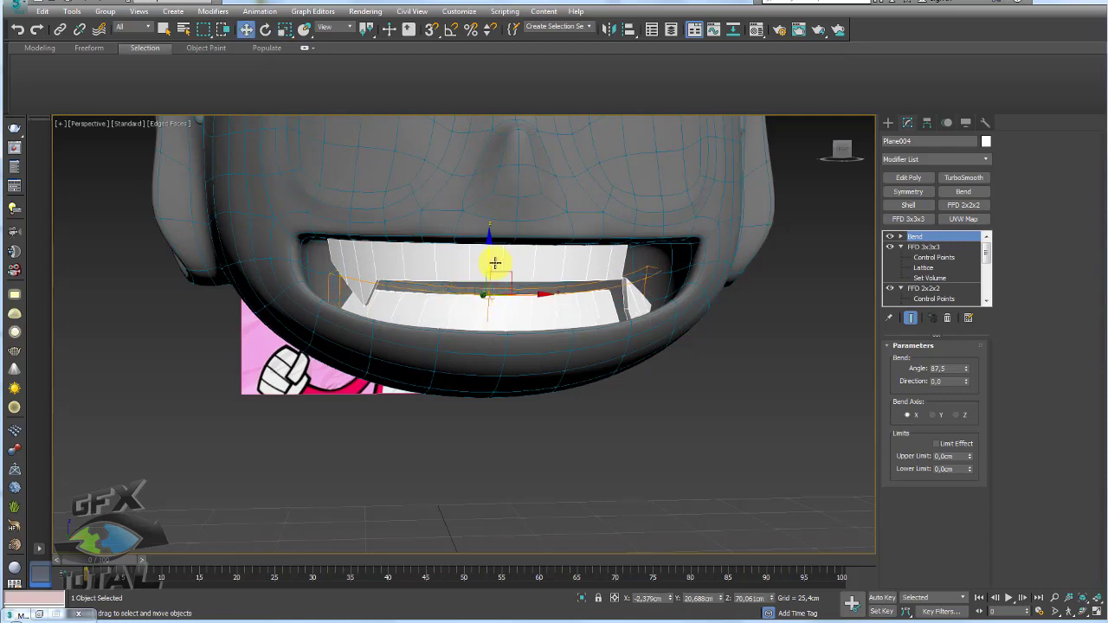
pyautogui.moveTo(543, 288)
pyautogui.keyDown('alt'); pyautogui.mouseDown(button='middle')
pyautogui.moveTo(532, 285)
pyautogui.moveTo(502, 379)
pyautogui.moveTo(554, 369)
pyautogui.moveTo(542, 375)
pyautogui.moveTo(482, 260)
pyautogui.mouseUp(button='middle'); pyautogui.keyUp('alt')
pyautogui.moveTo(515, 242); pyautogui.dragTo(515, 247)
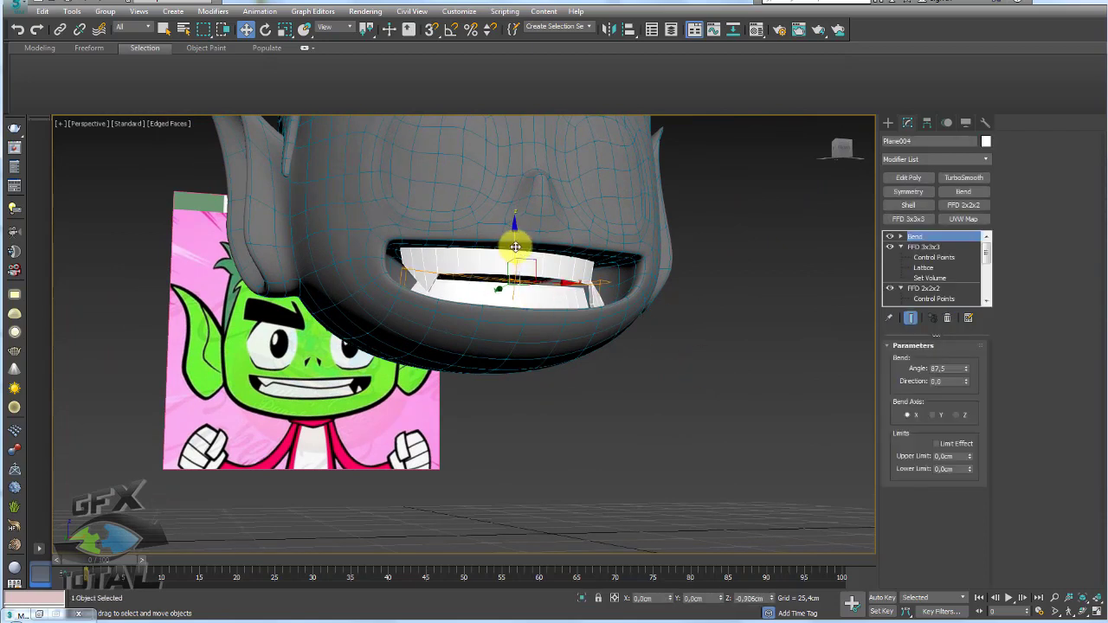
pyautogui.click(739, 405)
pyautogui.moveTo(739, 405)
pyautogui.keyDown('alt'); pyautogui.mouseDown(button='middle')
pyautogui.moveTo(719, 421)
pyautogui.moveTo(480, 319)
pyautogui.moveTo(393, 327)
pyautogui.moveTo(500, 363)
pyautogui.mouseUp(button='middle'); pyautogui.keyUp('alt')
pyautogui.click(379, 336)
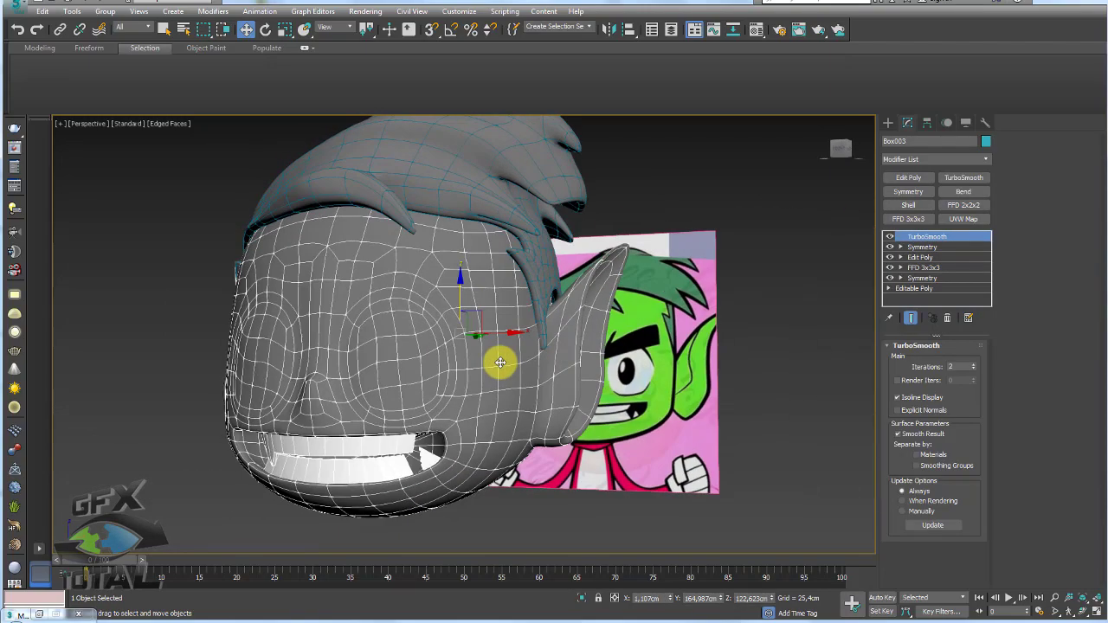
# - Box-select the head and hair together and hide them with Hide Selection
pyautogui.scroll(-3, 516, 364)
pyautogui.moveTo(453, 289)
pyautogui.keyDown('alt'); pyautogui.mouseDown(button='middle')
pyautogui.moveTo(489, 423)
pyautogui.moveTo(638, 310)
pyautogui.mouseUp(button='middle'); pyautogui.keyUp('alt')
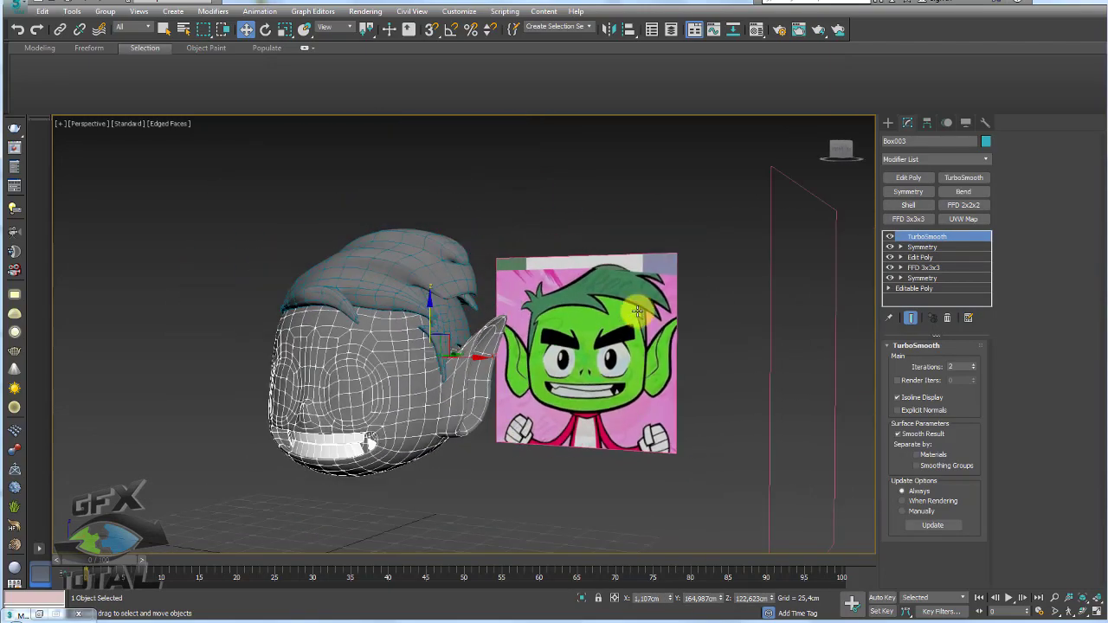
pyautogui.keyDown('alt'); pyautogui.moveTo(499, 404); pyautogui.dragTo(481, 504, button='middle'); pyautogui.keyUp('alt')
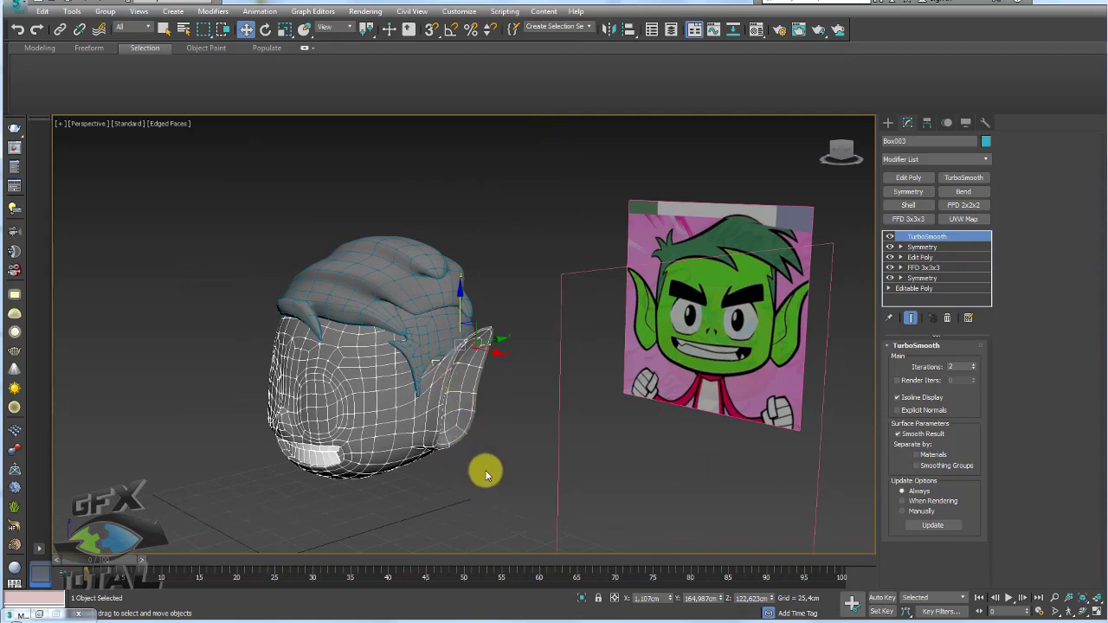
pyautogui.moveTo(297, 215); pyautogui.dragTo(448, 336)
pyautogui.rightClick(381, 319)
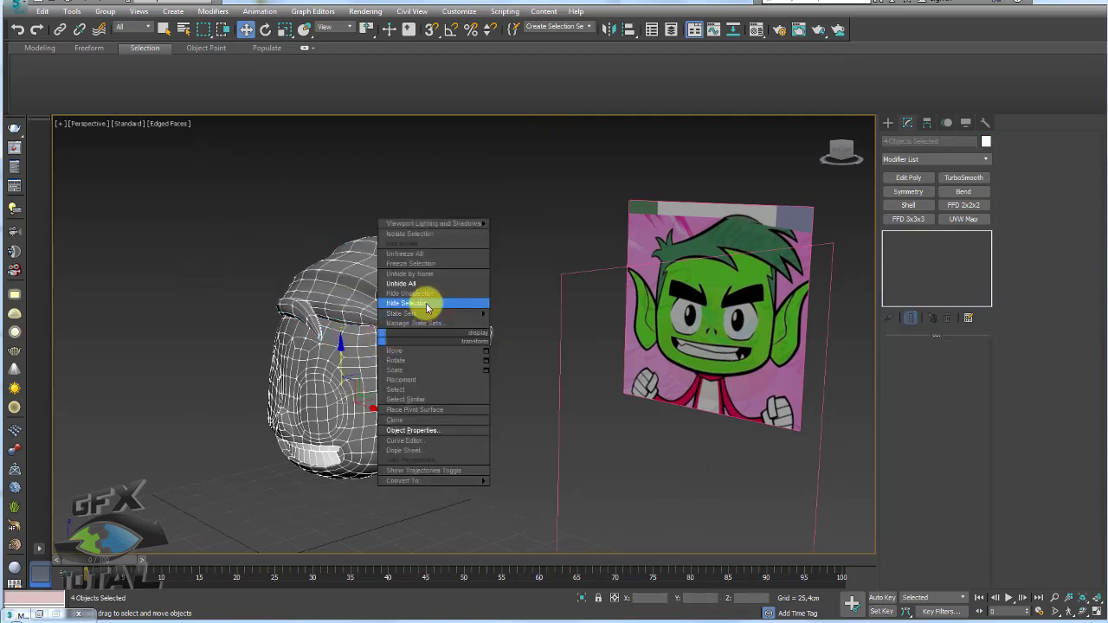
pyautogui.click(426, 303)
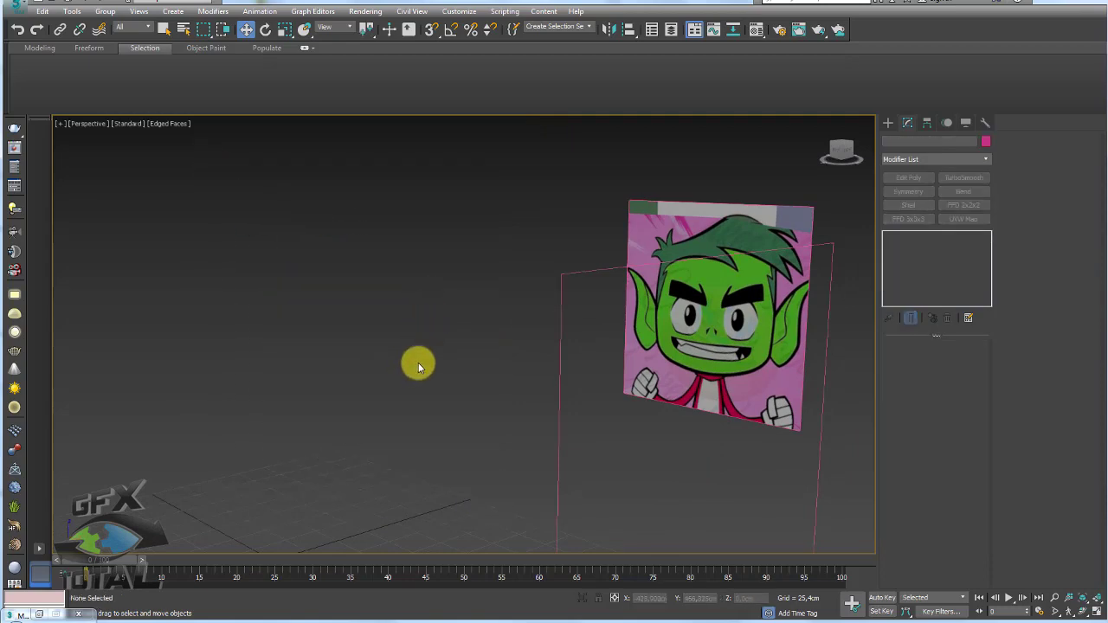
# - In Front view, draw a small plane (Plane005) over the reference's left eyebrow and enter Edge mode
pyautogui.press('f')
pyautogui.click(889, 125)
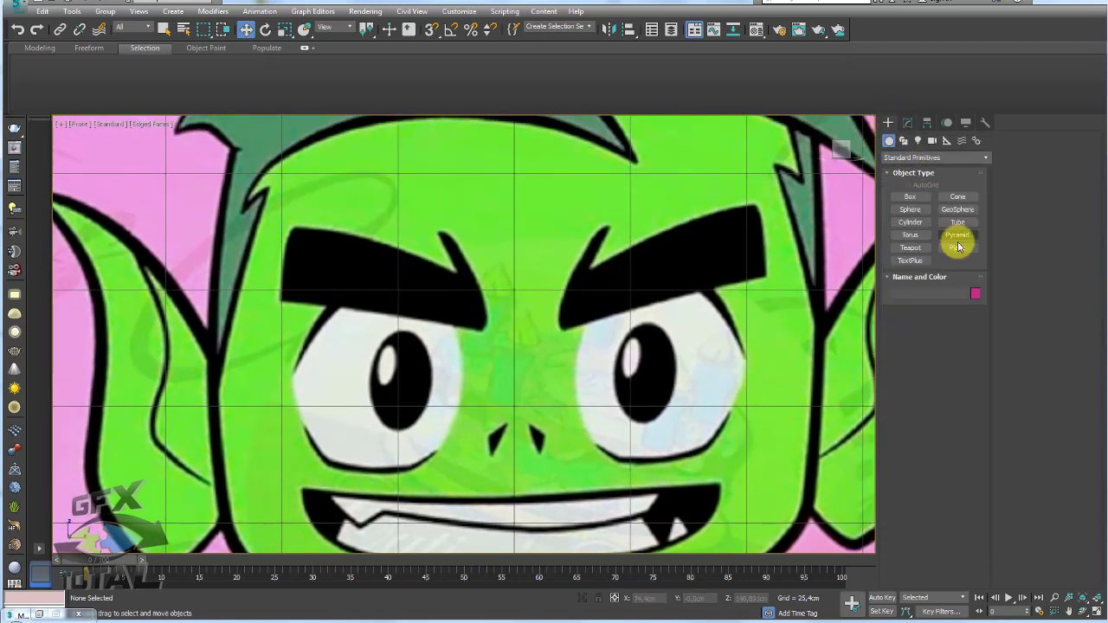
pyautogui.click(957, 248)
pyautogui.moveTo(332, 234); pyautogui.dragTo(363, 305)
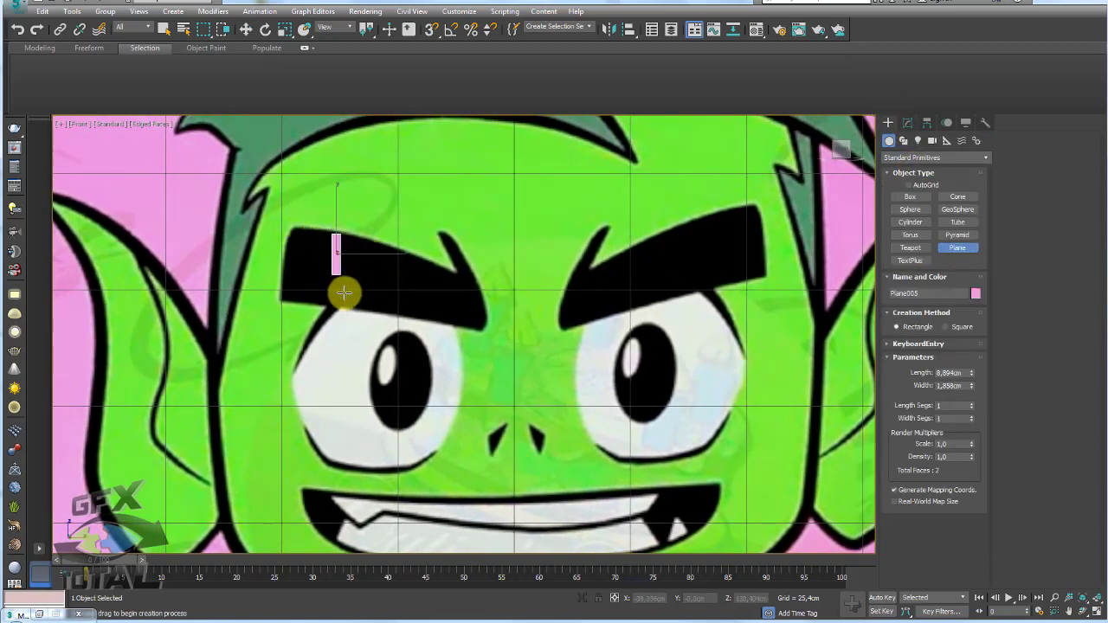
pyautogui.press('w')
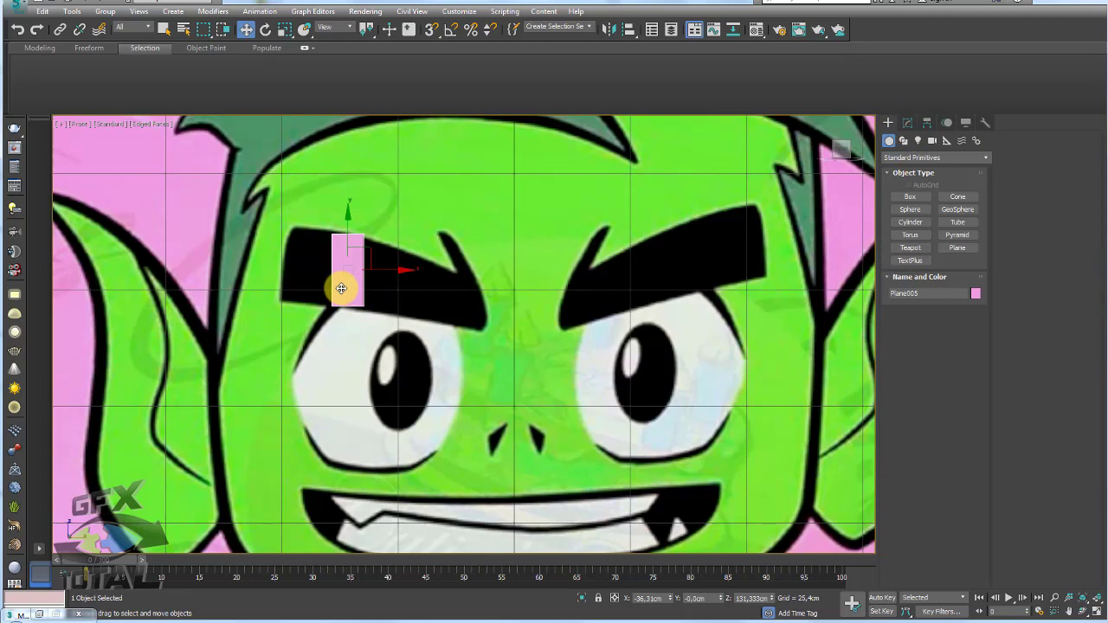
pyautogui.click(919, 360)
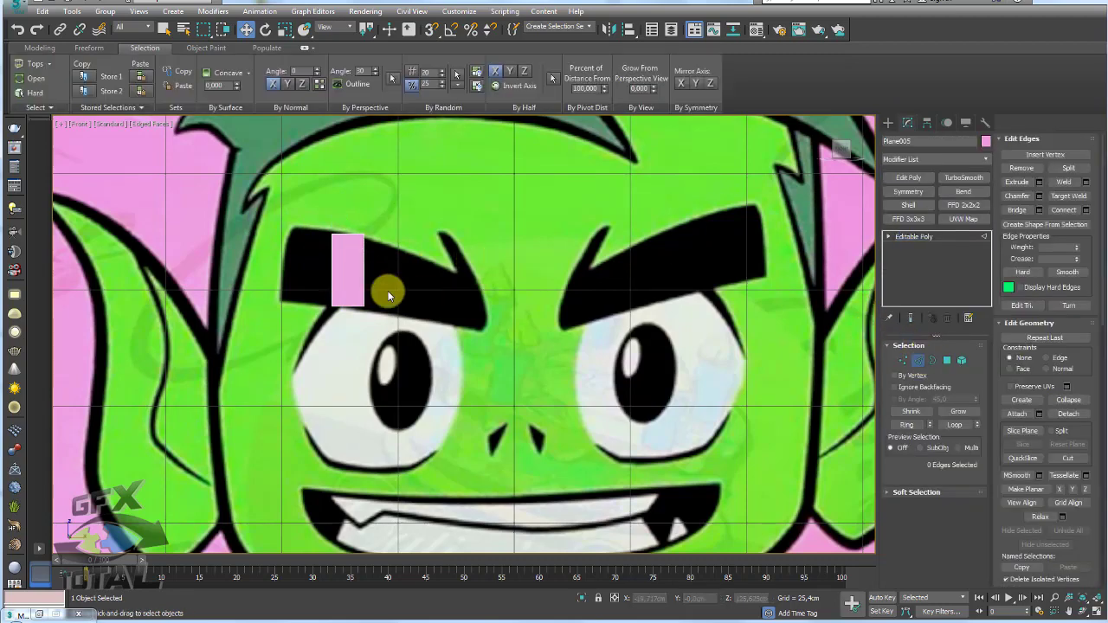
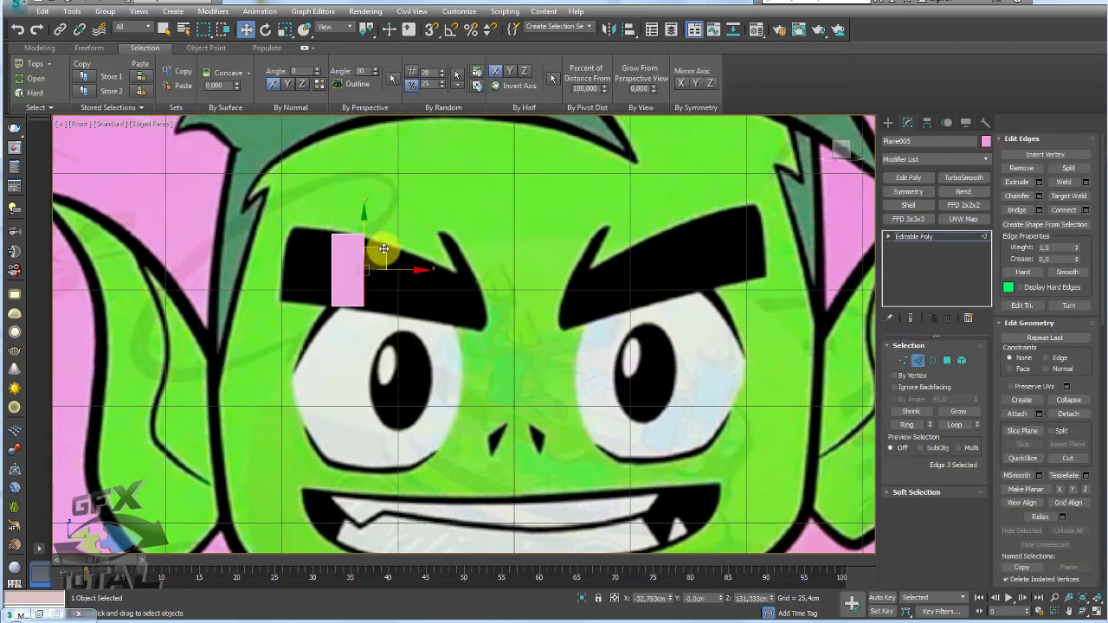
# - Slope the plane's right edge along the drawn eyebrow
pyautogui.moveTo(383, 249)
pyautogui.mouseDown()
pyautogui.moveTo(478, 285)
pyautogui.moveTo(478, 298)
pyautogui.moveTo(479, 277)
pyautogui.mouseUp()
pyautogui.press('e')
pyautogui.press('r')
pyautogui.press('w')
# - Move the plane's left edge onto the brow's outer tip
pyautogui.click(337, 276)
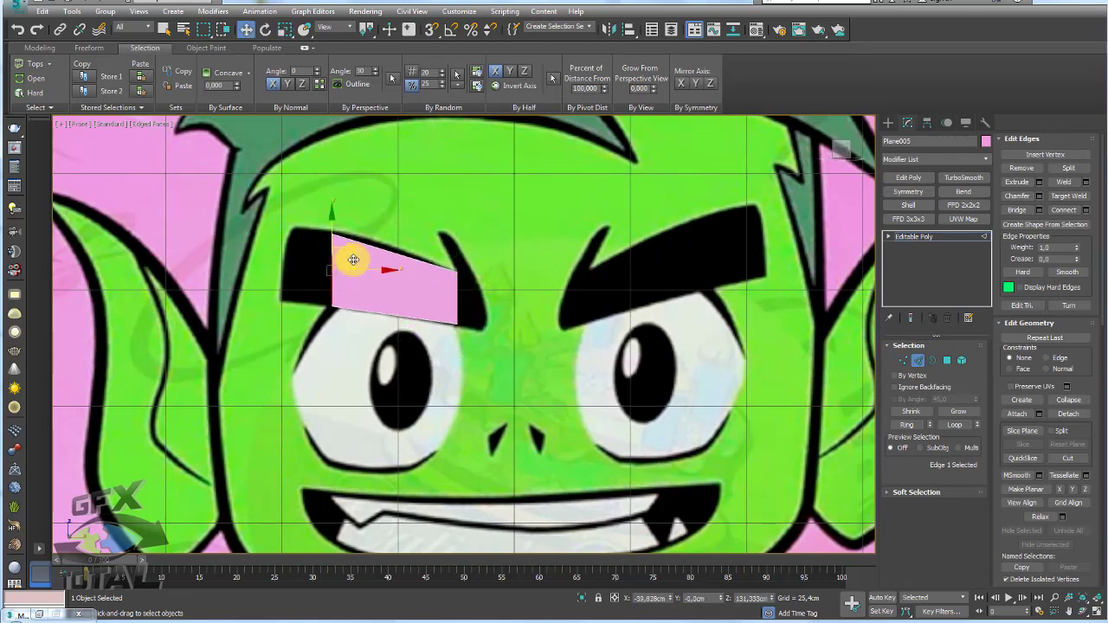
pyautogui.moveTo(346, 252); pyautogui.dragTo(292, 237)
pyautogui.press('e')
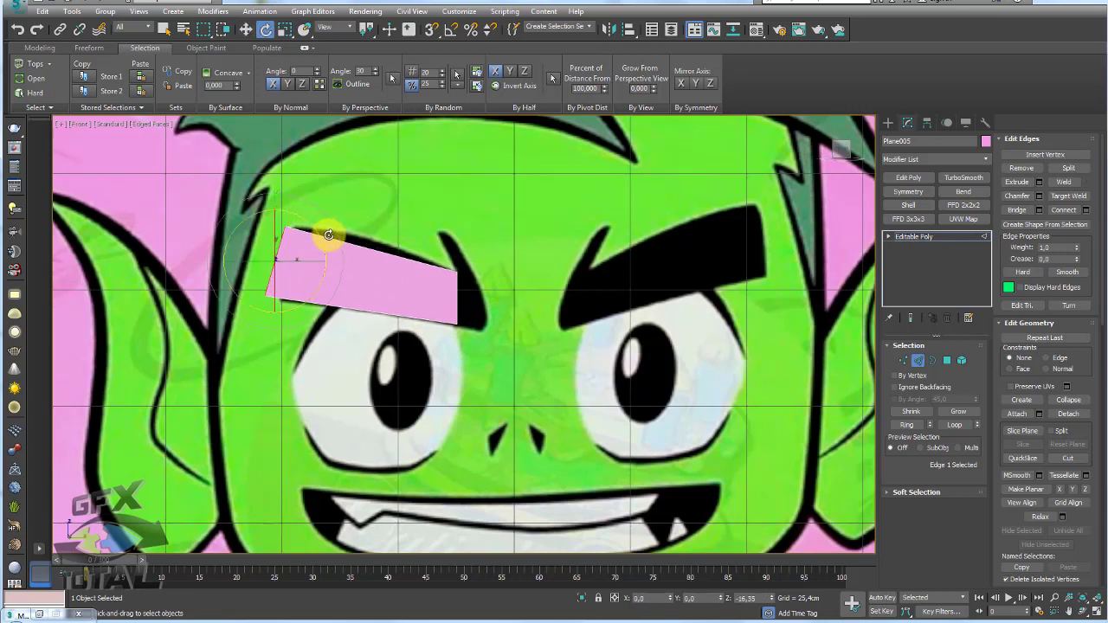
pyautogui.press('r')
pyautogui.press('w')
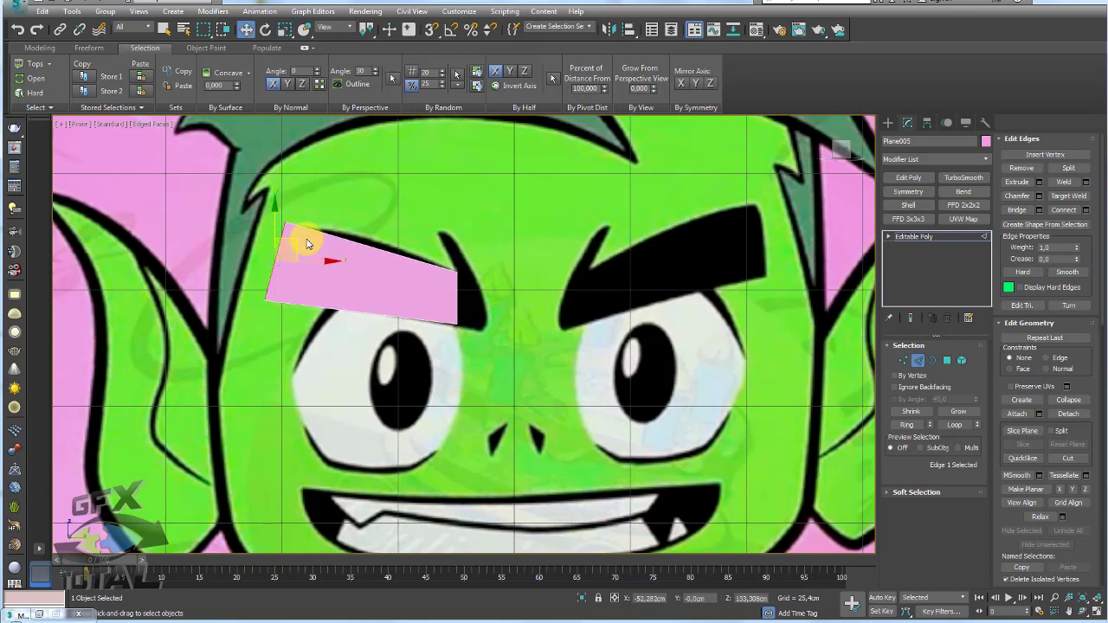
pyautogui.moveTo(302, 241); pyautogui.dragTo(317, 240)
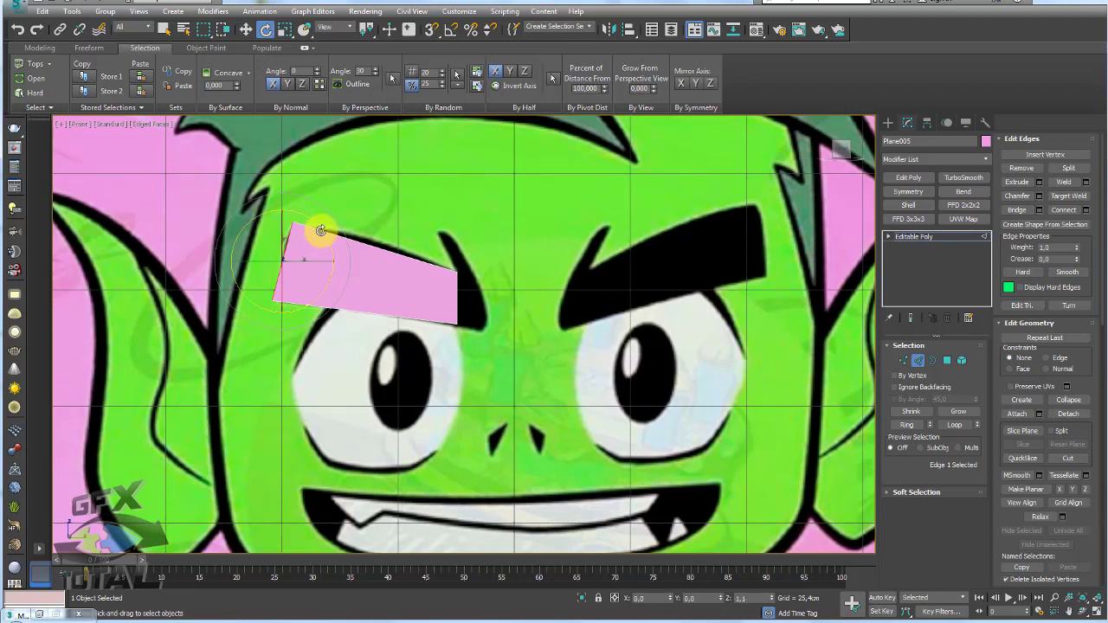
pyautogui.press('r')
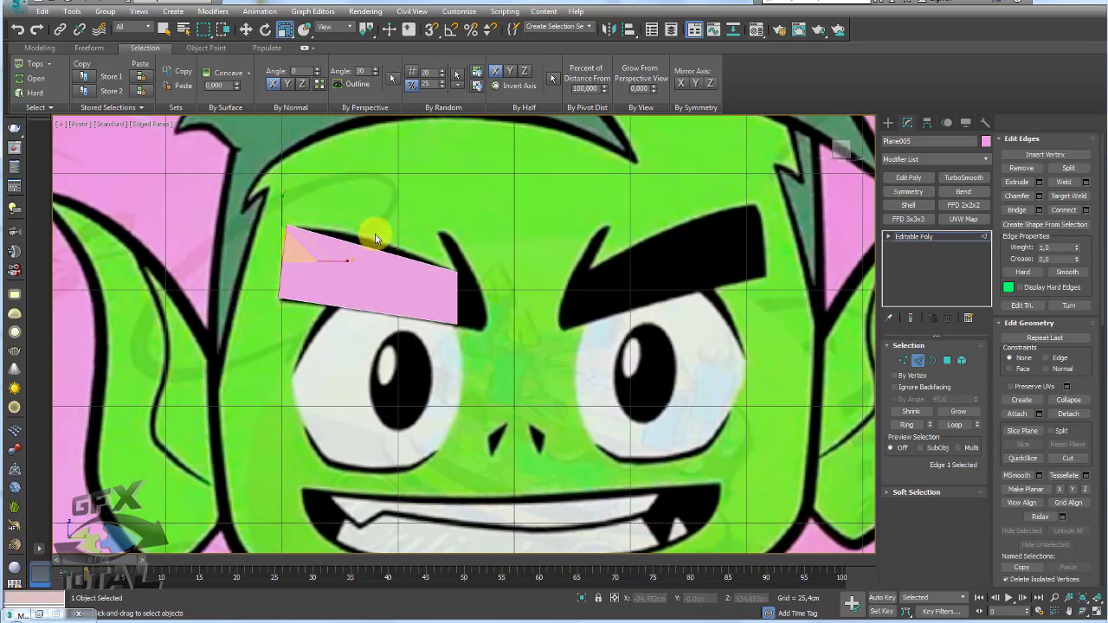
# - Connect the long top and bottom edges to add three vertical edges across the eyebrow
pyautogui.keyDown('ctrl'); pyautogui.click(374, 248); pyautogui.keyUp('ctrl')
pyautogui.click(1064, 209)
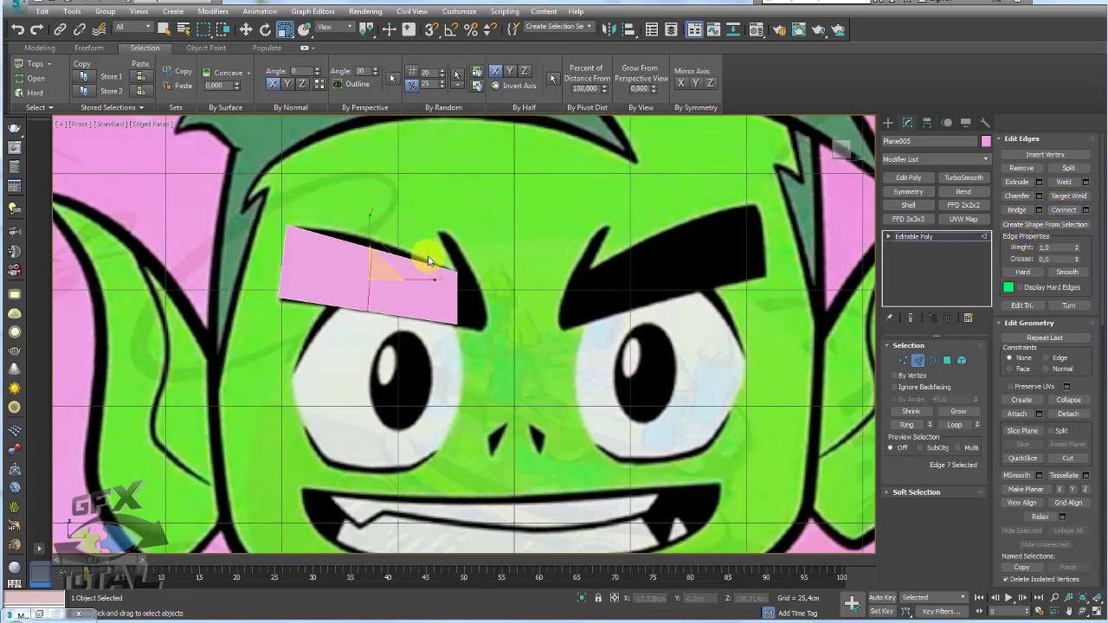
pyautogui.press('w')
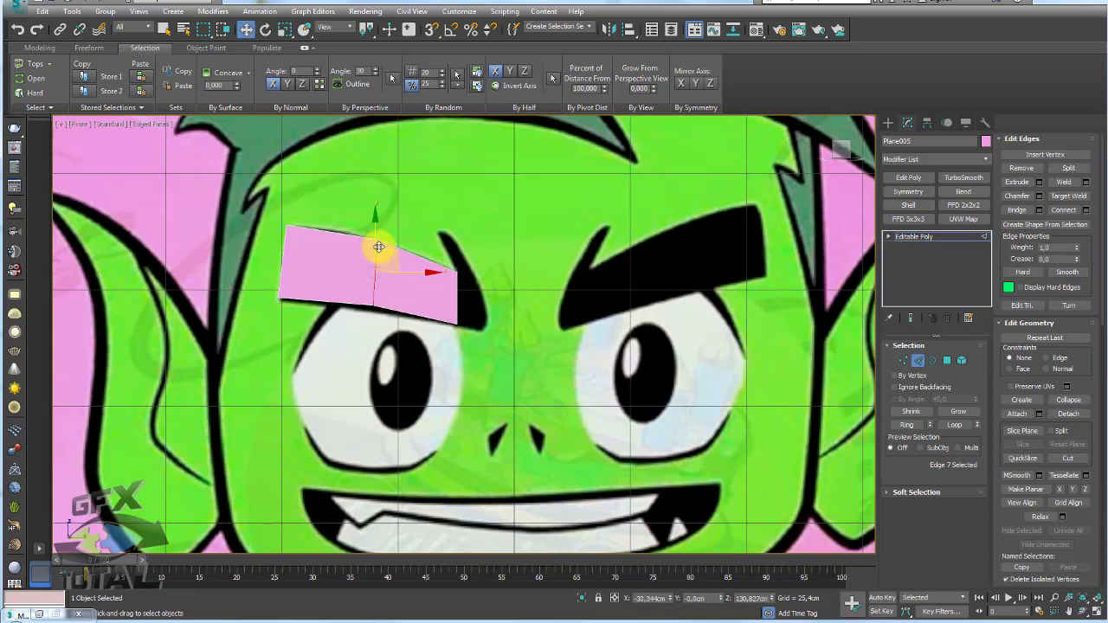
pyautogui.click(363, 307)
pyautogui.click(1063, 210)
pyautogui.press('e')
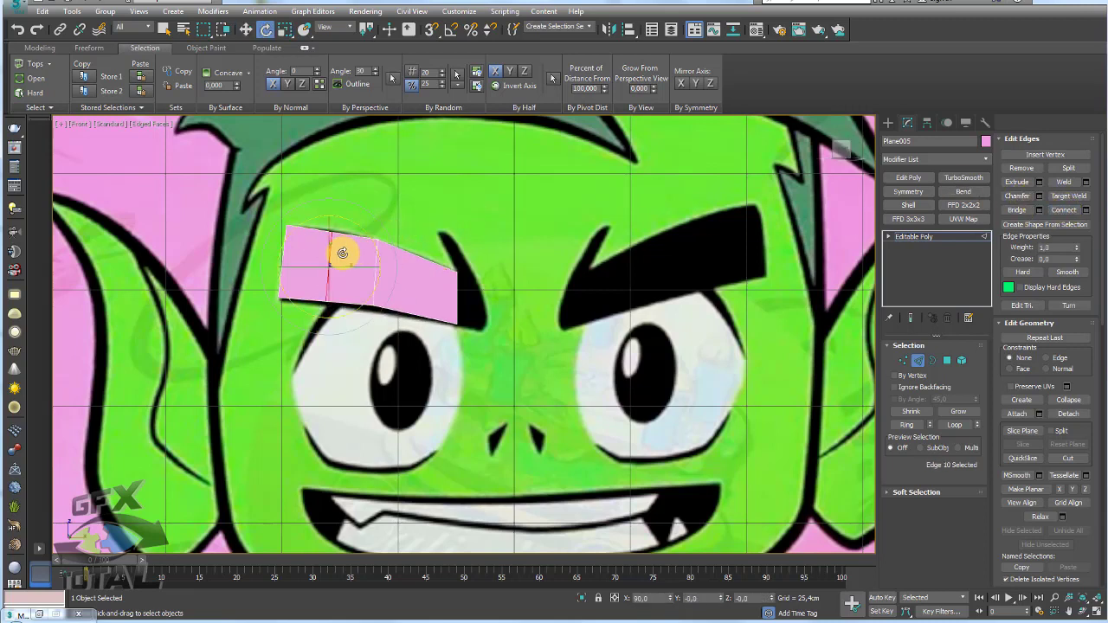
pyautogui.press('w')
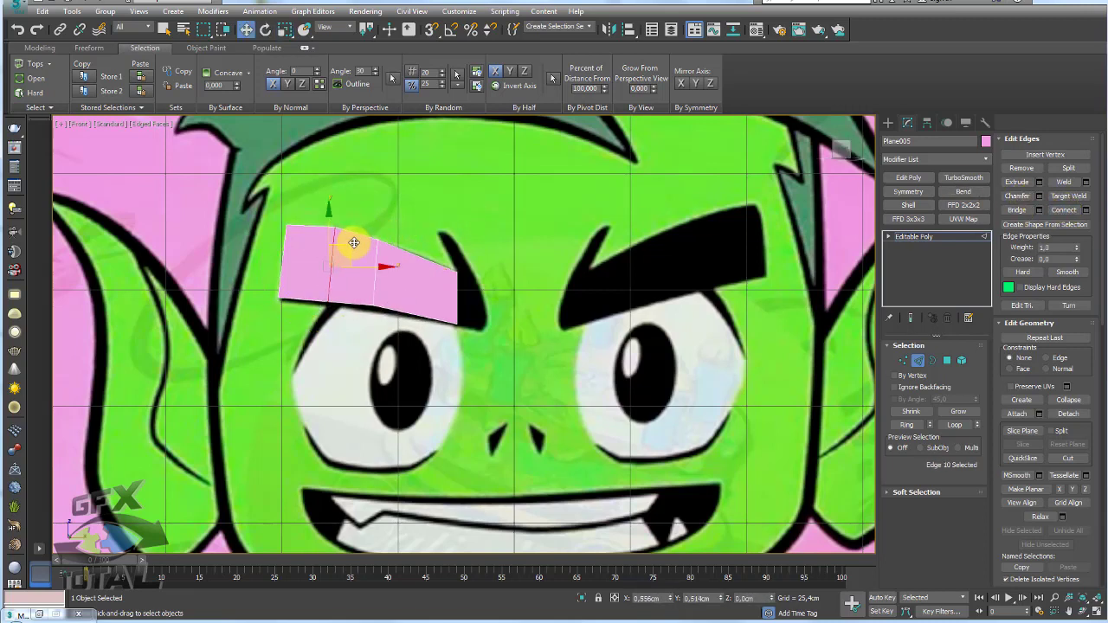
pyautogui.click(408, 315)
pyautogui.click(1064, 209)
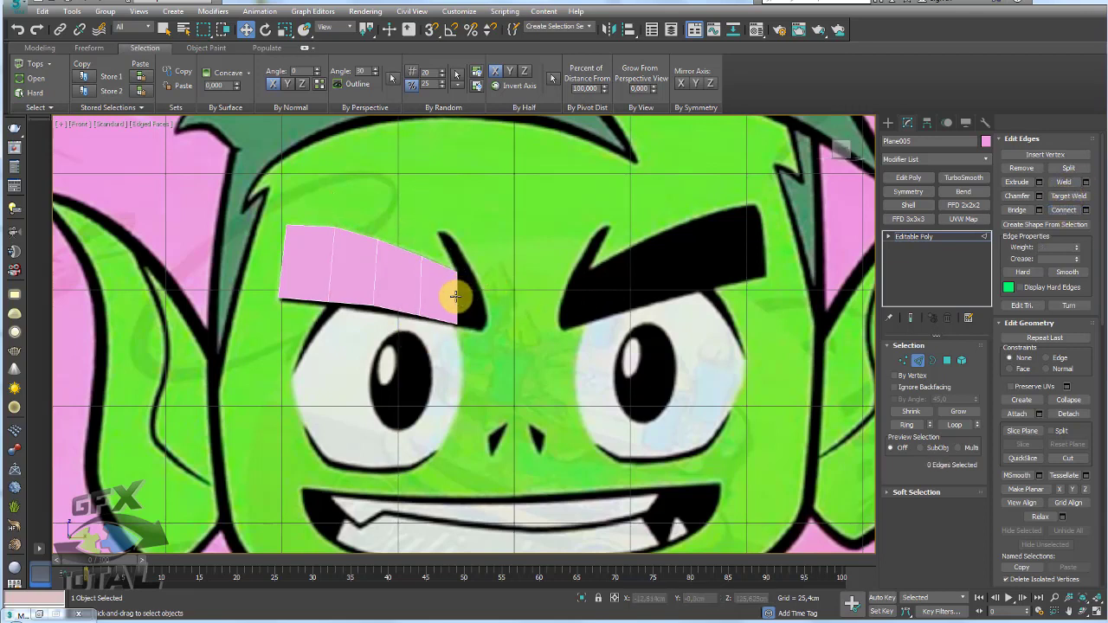
# - Shift-drag a new strip from the inner end and pull it up into a spike
pyautogui.keyDown('shift'); pyautogui.moveTo(456, 297); pyautogui.dragTo(500, 285); pyautogui.keyUp('shift')
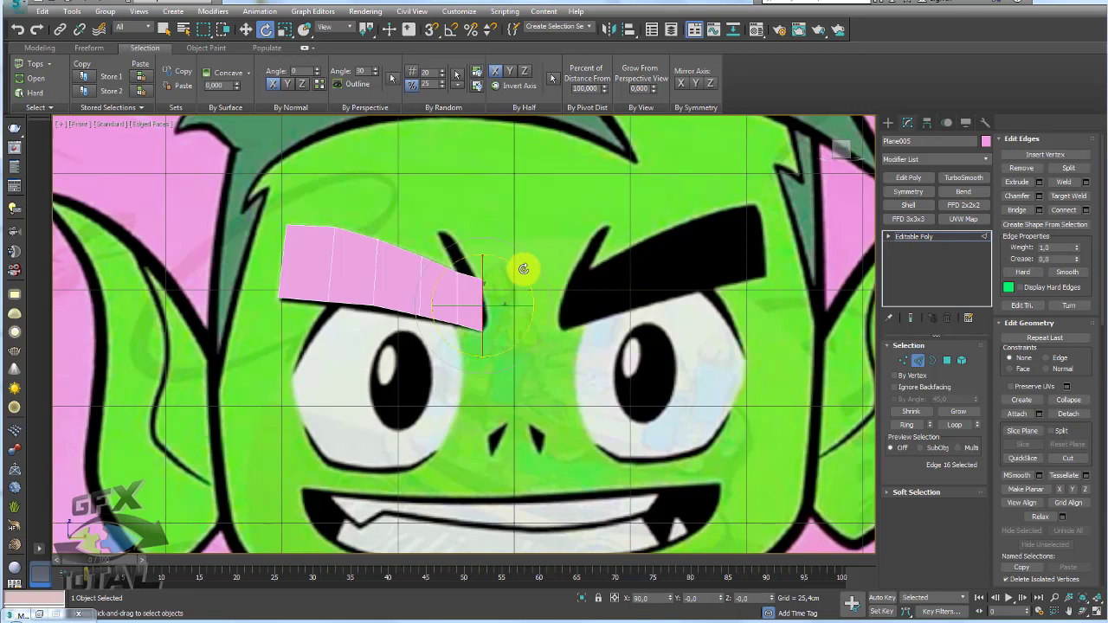
pyautogui.press('w')
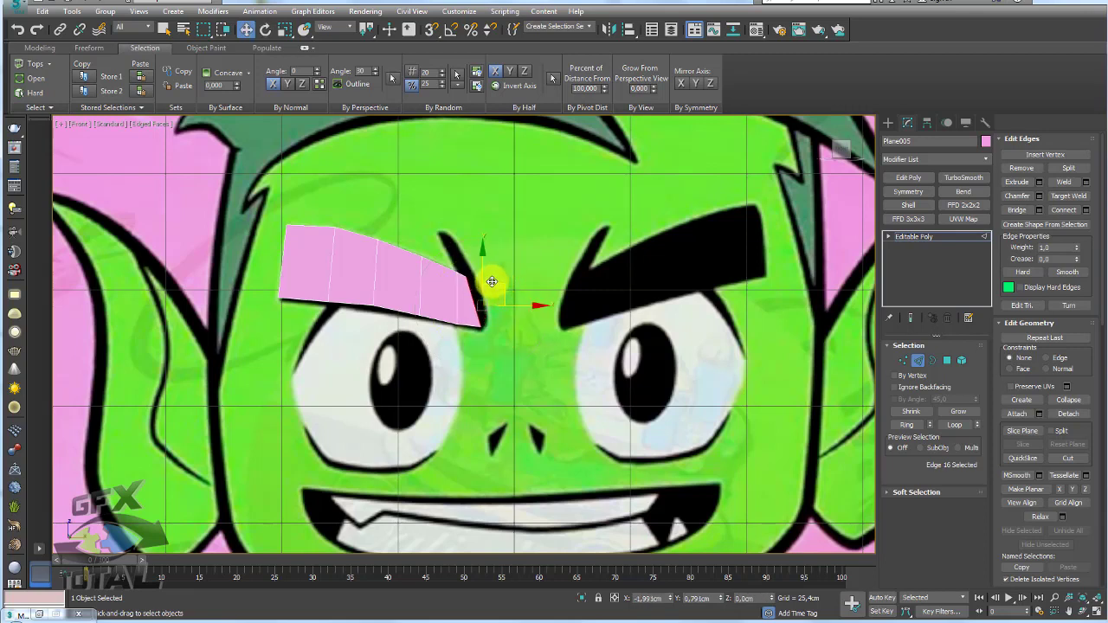
pyautogui.moveTo(500, 272)
pyautogui.mouseDown()
pyautogui.moveTo(480, 292)
pyautogui.moveTo(497, 304)
pyautogui.moveTo(499, 270)
pyautogui.mouseUp()
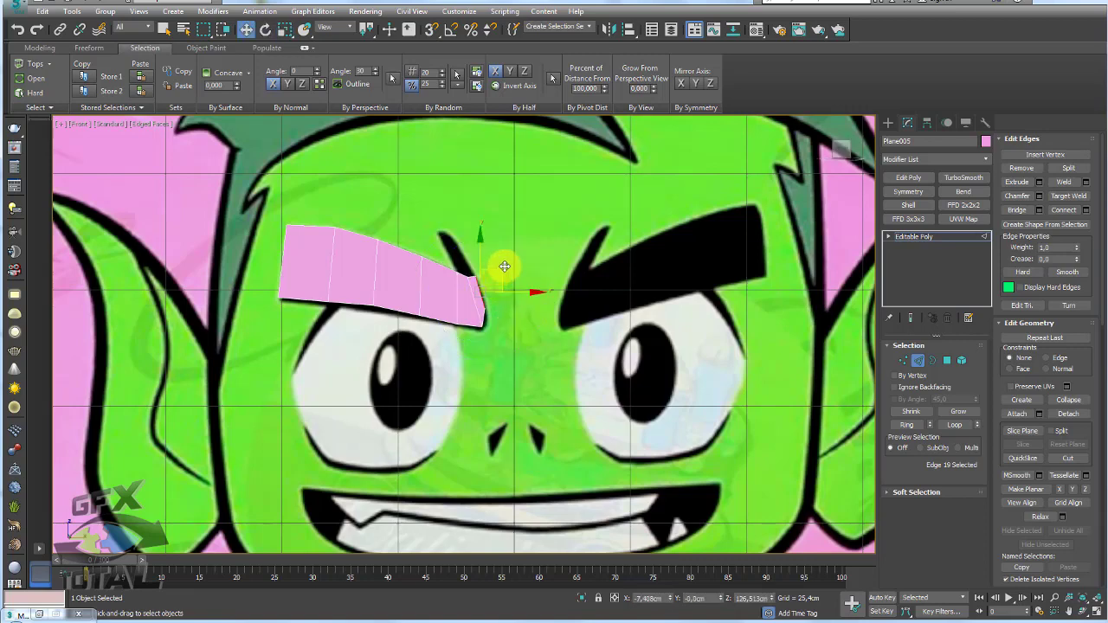
pyautogui.scroll(4, 504, 268)
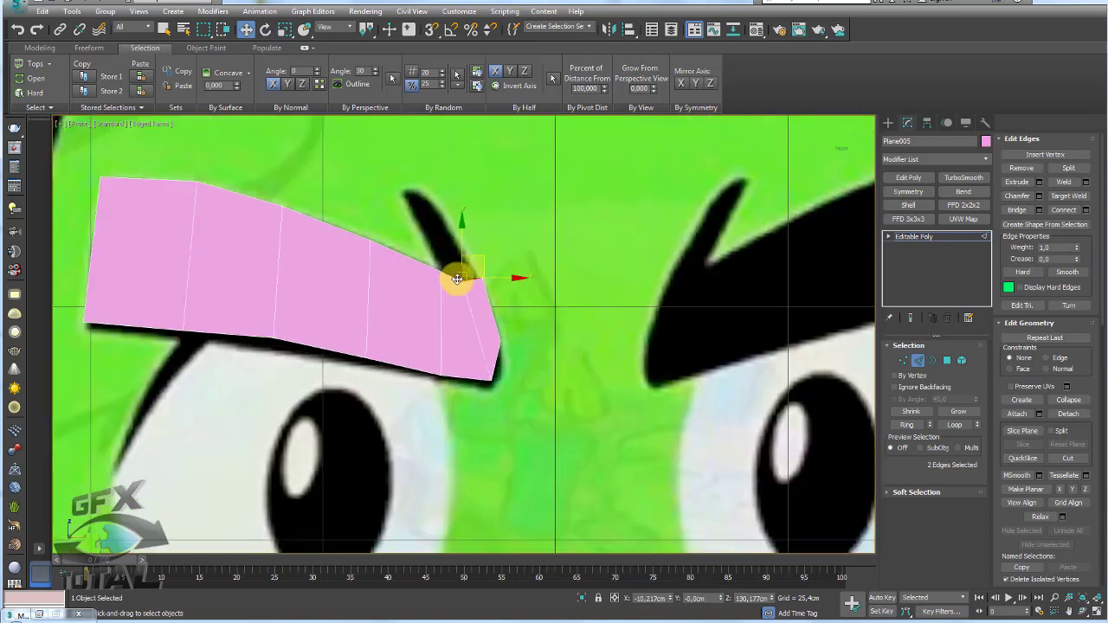
pyautogui.moveTo(457, 279)
pyautogui.mouseDown()
pyautogui.moveTo(478, 255)
pyautogui.moveTo(450, 192)
pyautogui.mouseUp()
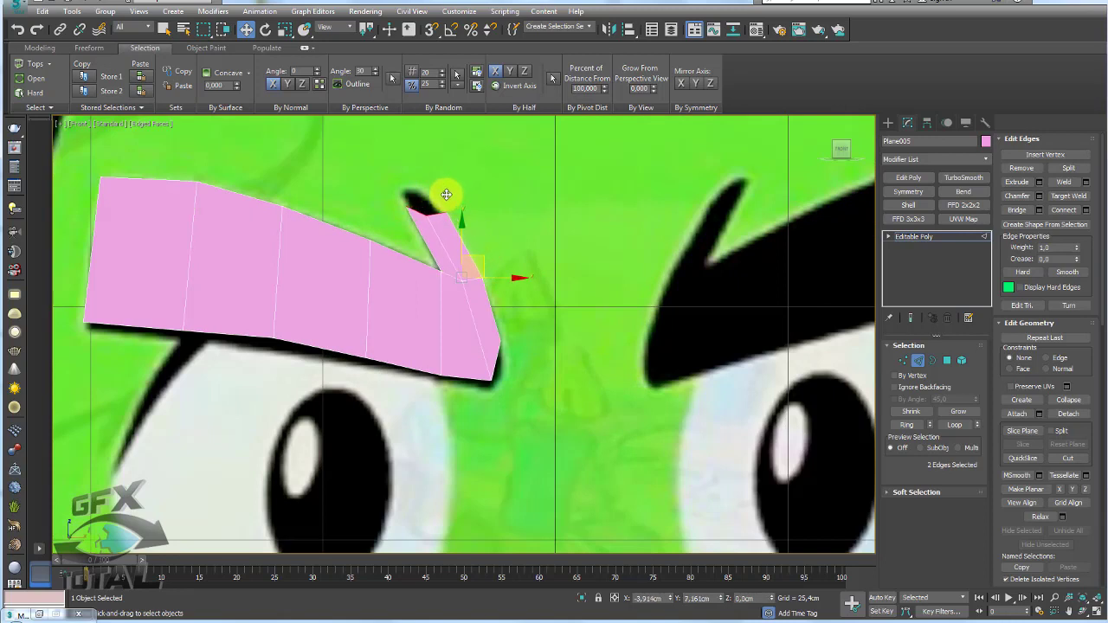
# - Move the spike's tip vertex onto the drawn brow's point
pyautogui.click(904, 361)
pyautogui.click(407, 203)
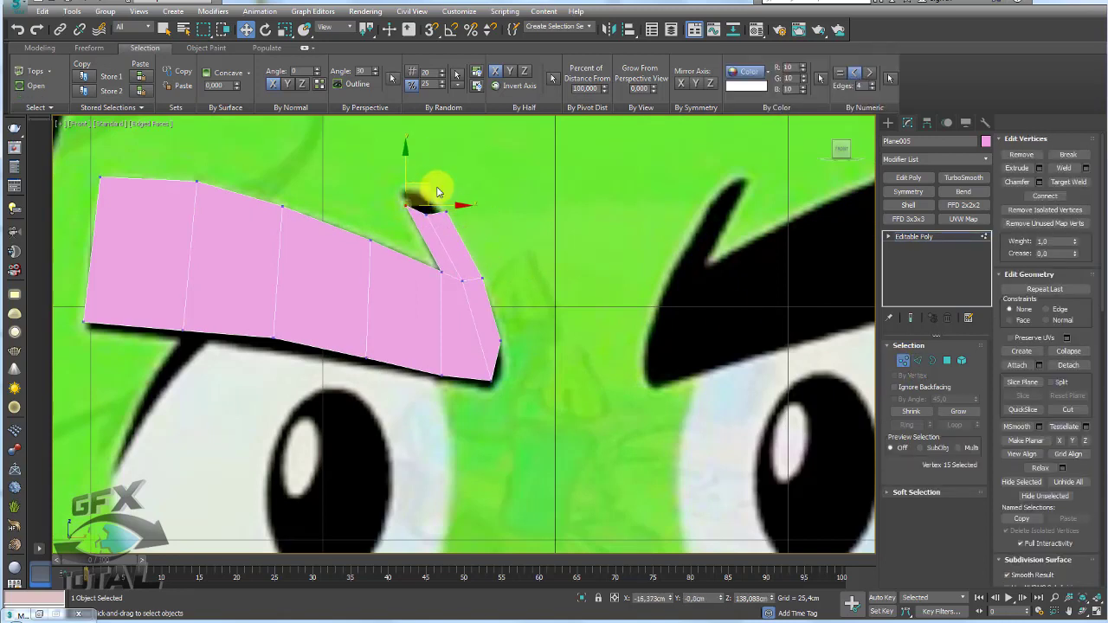
pyautogui.moveTo(436, 203)
pyautogui.mouseDown()
pyautogui.moveTo(459, 213)
pyautogui.moveTo(459, 192)
pyautogui.moveTo(428, 173)
pyautogui.mouseUp()
pyautogui.click(918, 362)
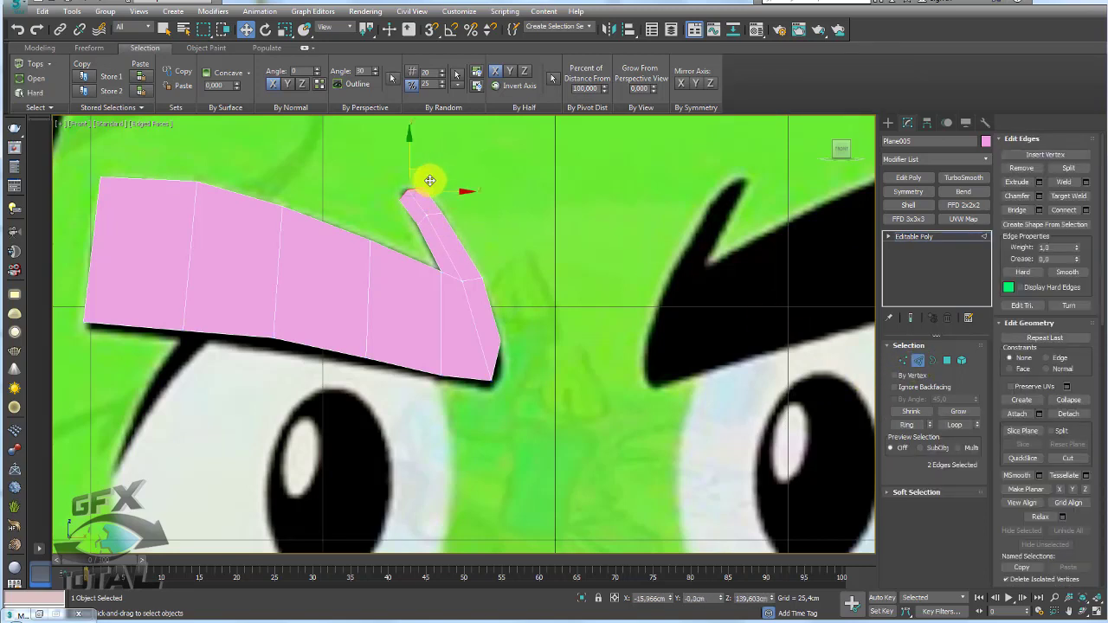
pyautogui.press('r')
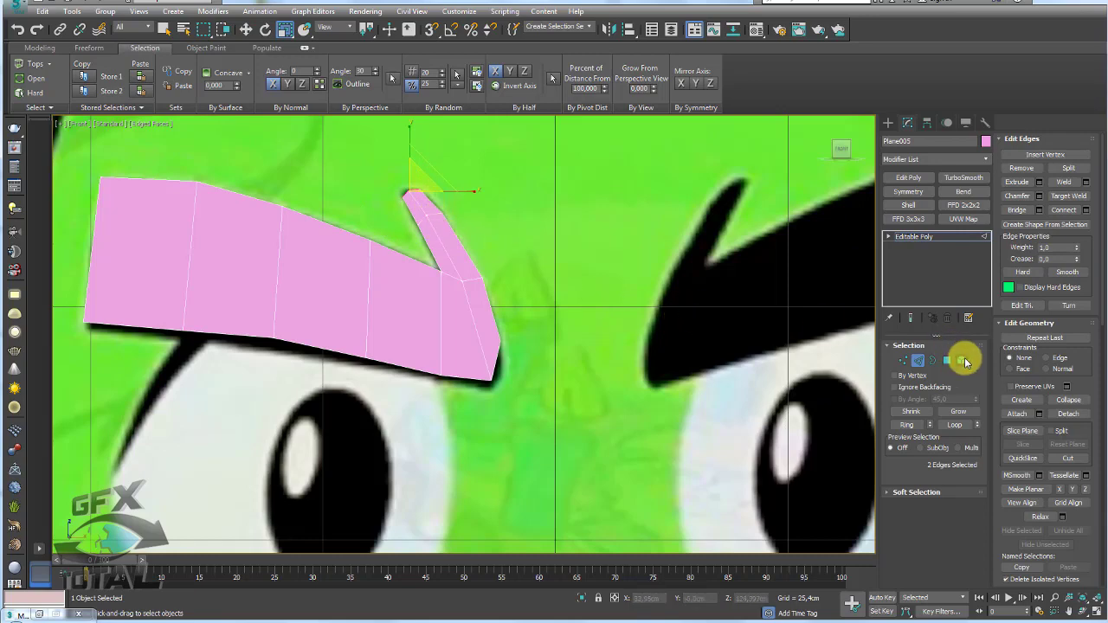
# - Select the eyebrow element and extrude its polygons 11.508 cm, then return to Editable Poly
pyautogui.click(961, 360)
pyautogui.scroll(2, 653, 321)
pyautogui.scroll(-4, 638, 329)
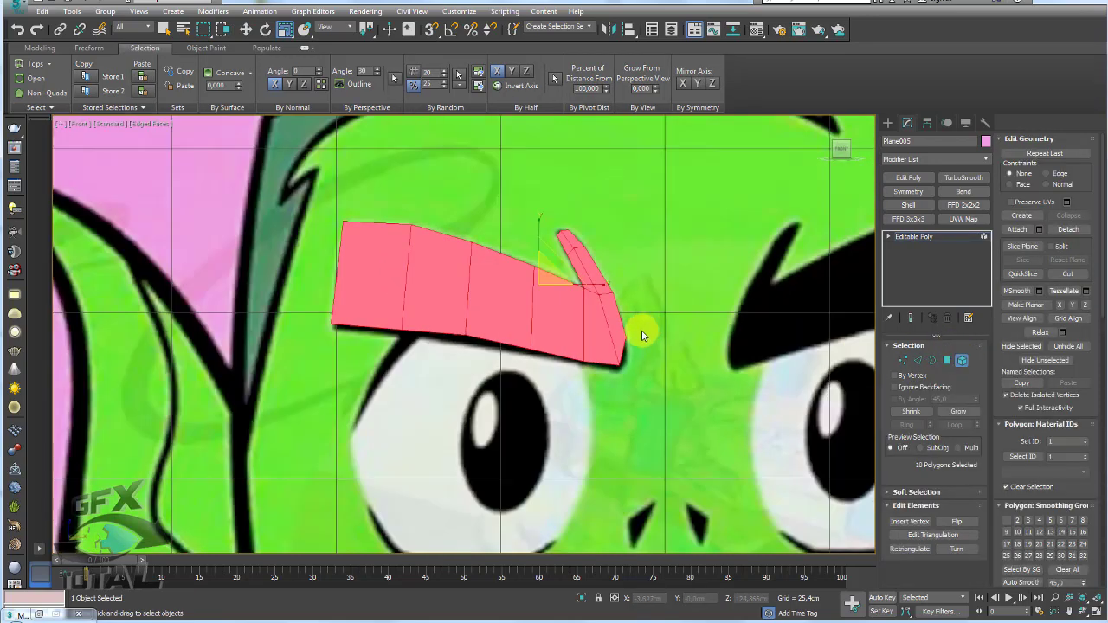
pyautogui.moveTo(593, 323)
pyautogui.keyDown('alt'); pyautogui.mouseDown(button='middle')
pyautogui.moveTo(626, 346)
pyautogui.moveTo(815, 282)
pyautogui.mouseUp(button='middle'); pyautogui.keyUp('alt')
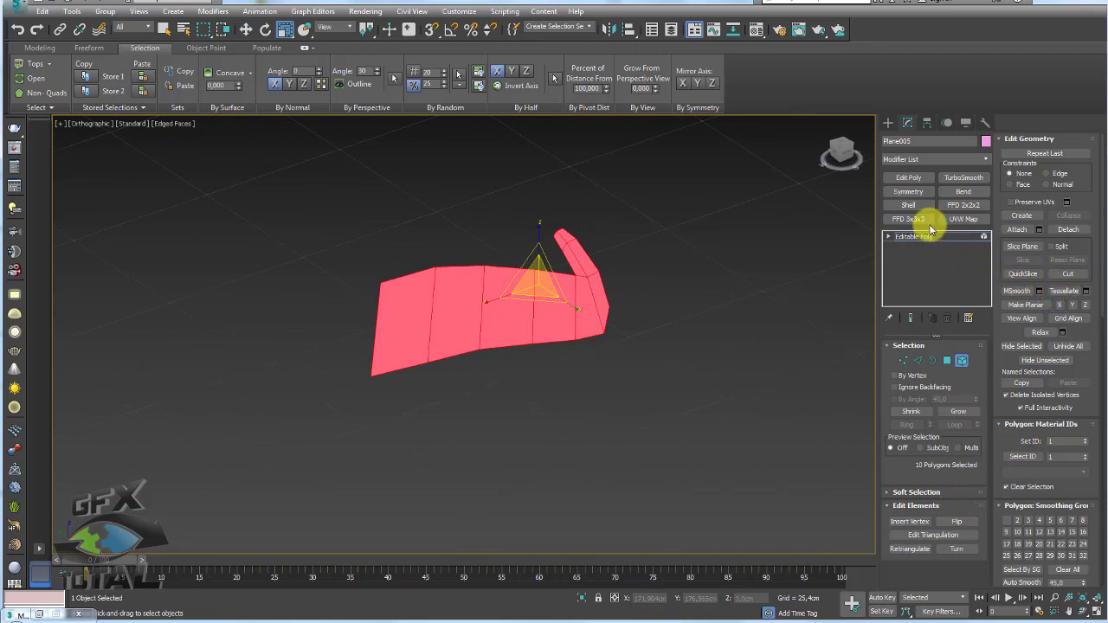
pyautogui.click(947, 361)
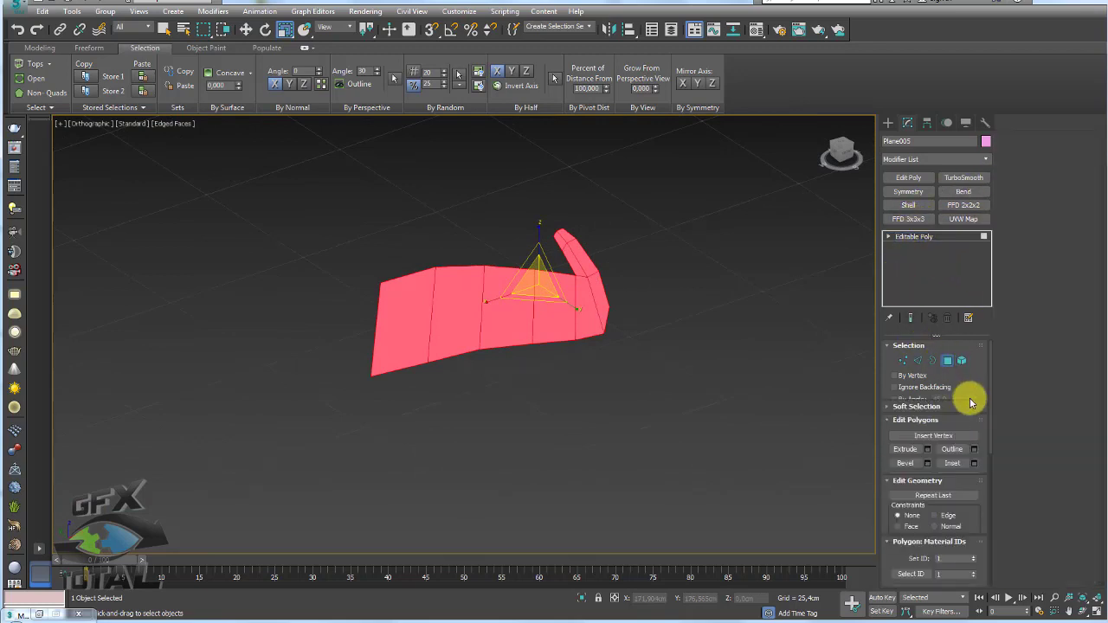
pyautogui.keyDown('shift'); pyautogui.click(1022, 169); pyautogui.keyUp('shift')
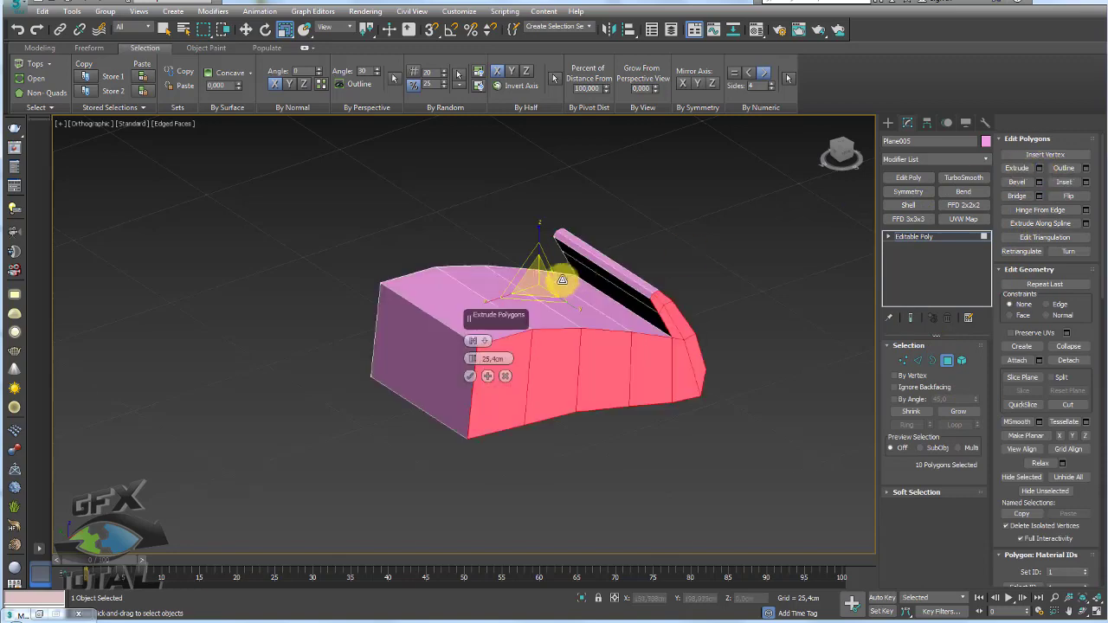
pyautogui.moveTo(472, 358); pyautogui.dragTo(491, 448)
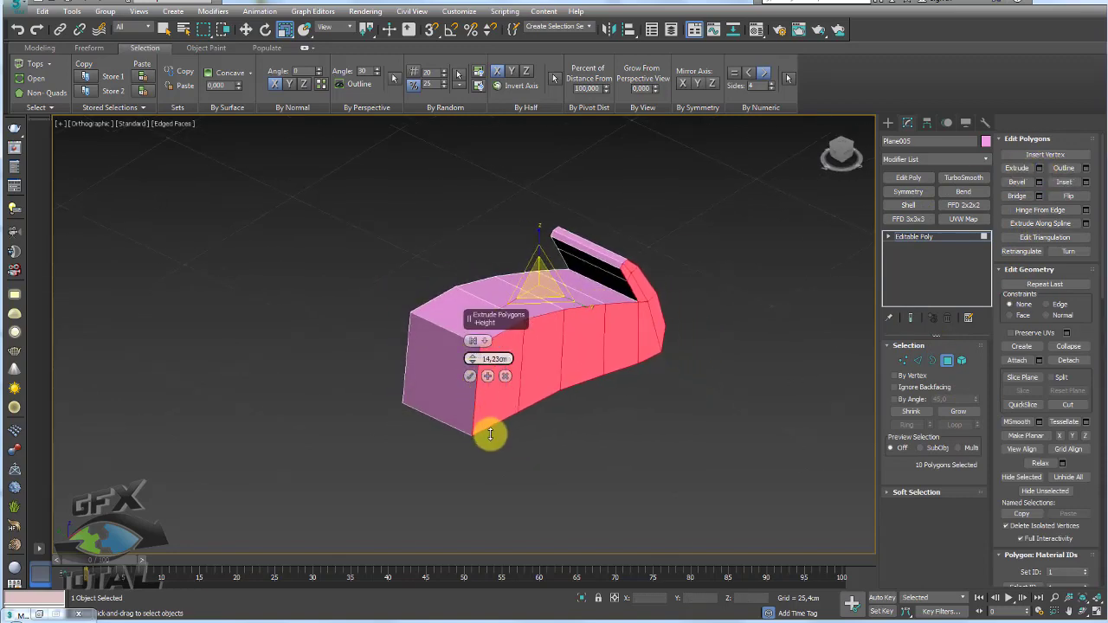
pyautogui.click(470, 376)
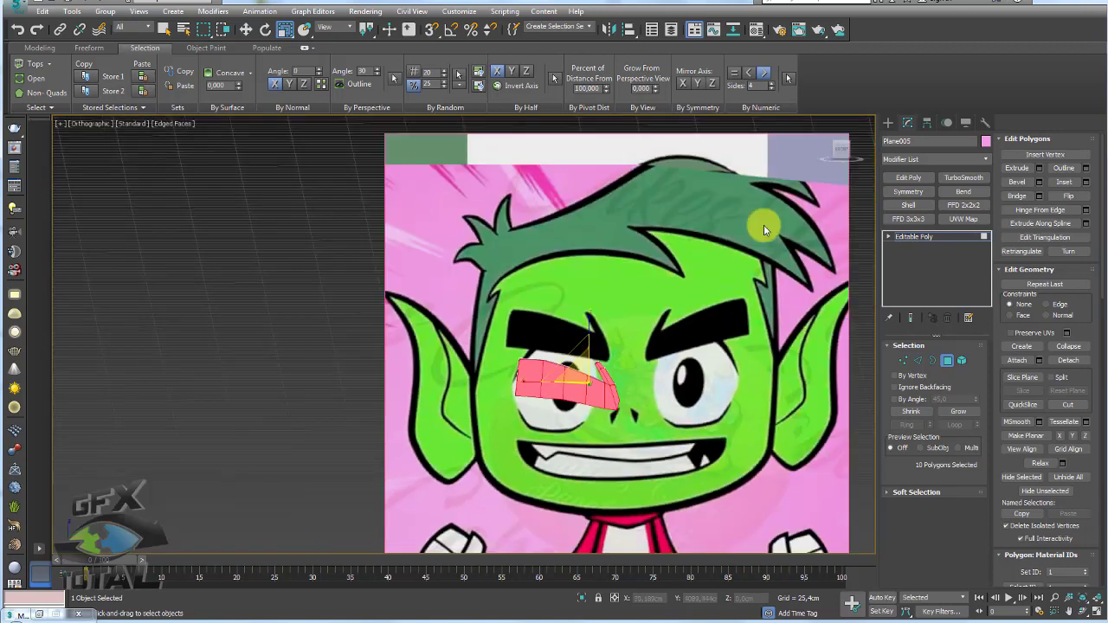
pyautogui.click(929, 236)
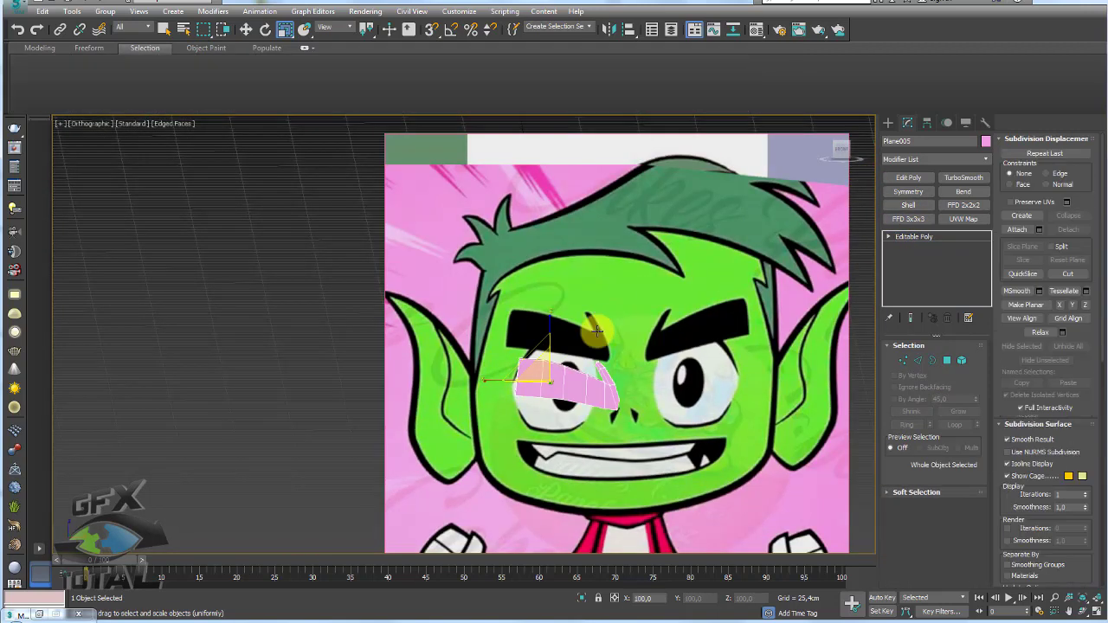
# - Unhide the head mesh and set the eyebrow block's object colour to black
pyautogui.rightClick(609, 456)
pyautogui.click(635, 393)
pyautogui.scroll(-5, 557, 391)
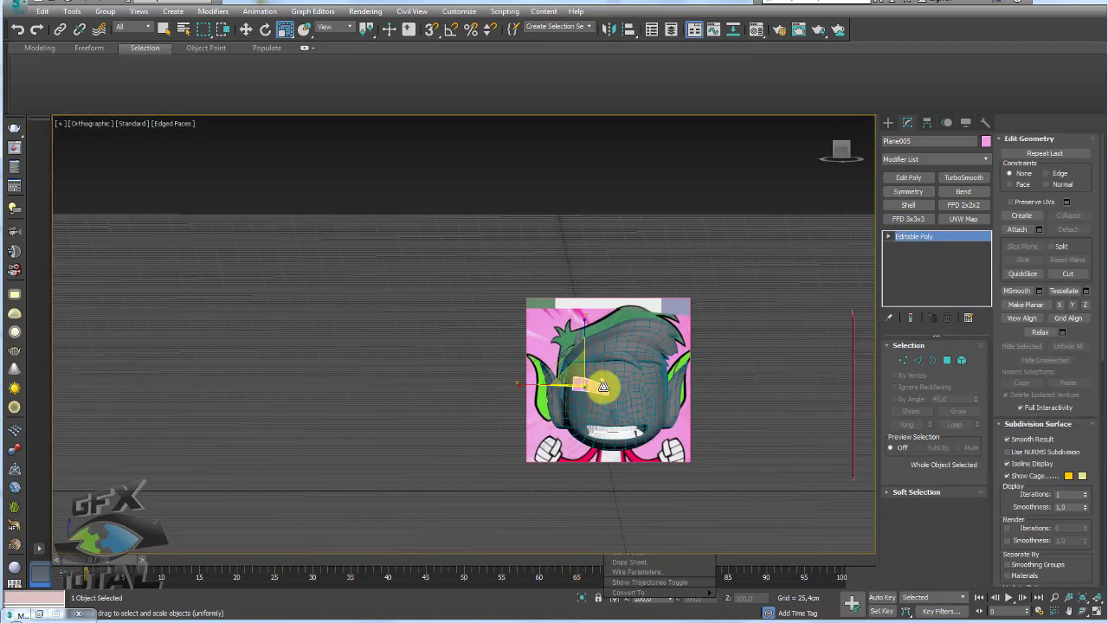
pyautogui.keyDown('alt'); pyautogui.moveTo(557, 390); pyautogui.dragTo(583, 384, button='middle'); pyautogui.keyUp('alt')
pyautogui.scroll(3, 583, 382)
pyautogui.click(986, 140)
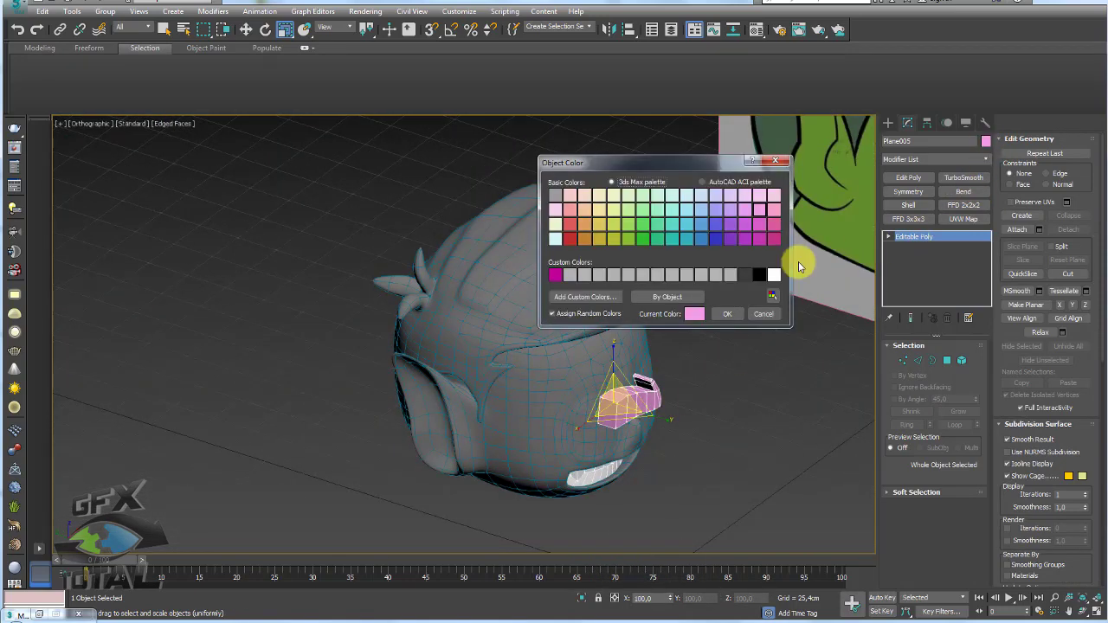
pyautogui.click(730, 314)
# - Move the black eyebrow block onto the head's brow
pyautogui.keyDown('alt'); pyautogui.moveTo(730, 316); pyautogui.dragTo(673, 307, button='middle'); pyautogui.keyUp('alt')
pyautogui.scroll(3, 673, 306)
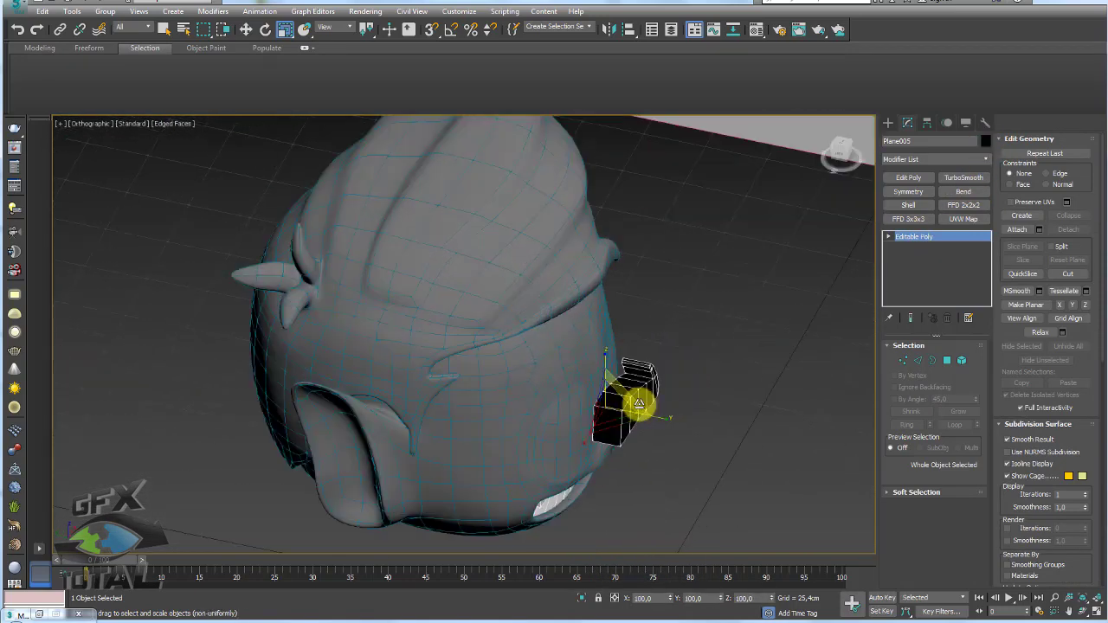
pyautogui.keyDown('alt'); pyautogui.moveTo(708, 395); pyautogui.dragTo(618, 408, button='middle'); pyautogui.keyUp('alt')
pyautogui.press('w')
pyautogui.moveTo(561, 404)
pyautogui.mouseDown()
pyautogui.moveTo(457, 383)
pyautogui.moveTo(501, 394)
pyautogui.mouseUp()
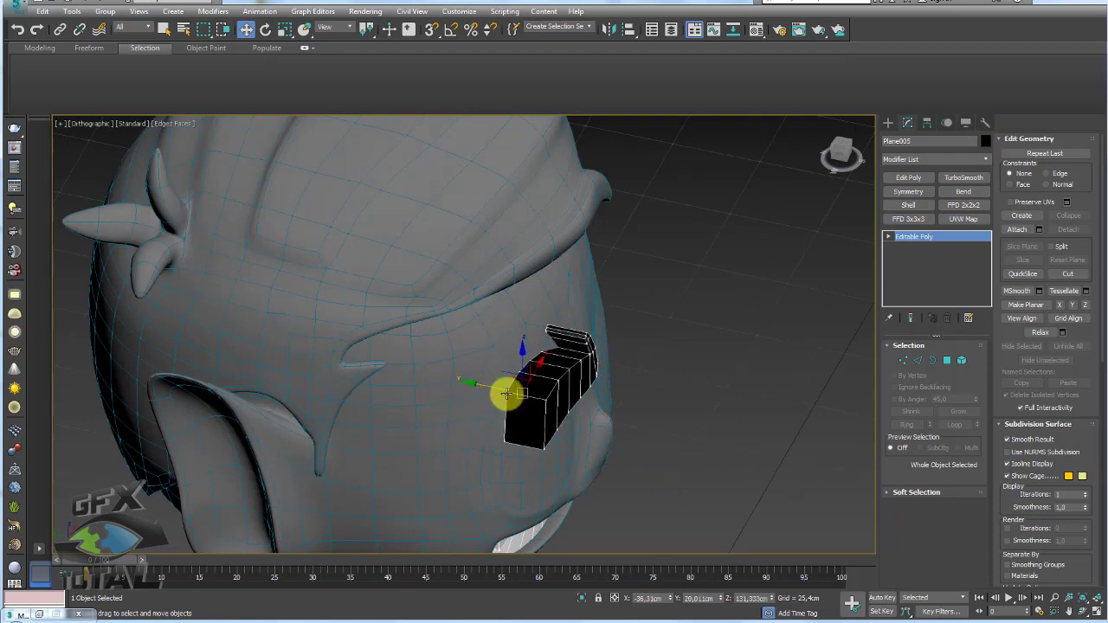
pyautogui.moveTo(505, 390)
pyautogui.keyDown('alt'); pyautogui.mouseDown(button='middle')
pyautogui.moveTo(569, 408)
pyautogui.moveTo(571, 391)
pyautogui.mouseUp(button='middle'); pyautogui.keyUp('alt')
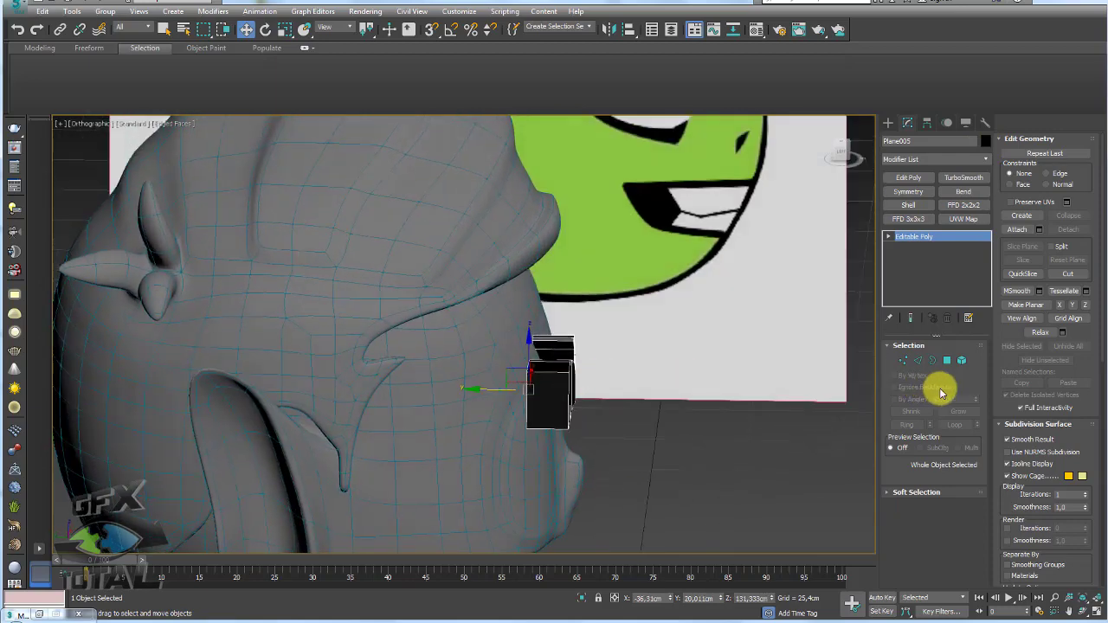
# - Select groups of the block's vertices across its end and length
pyautogui.click(903, 360)
pyautogui.moveTo(641, 286); pyautogui.dragTo(586, 398)
pyautogui.keyDown('alt'); pyautogui.moveTo(565, 450); pyautogui.dragTo(612, 425, button='middle'); pyautogui.keyUp('alt')
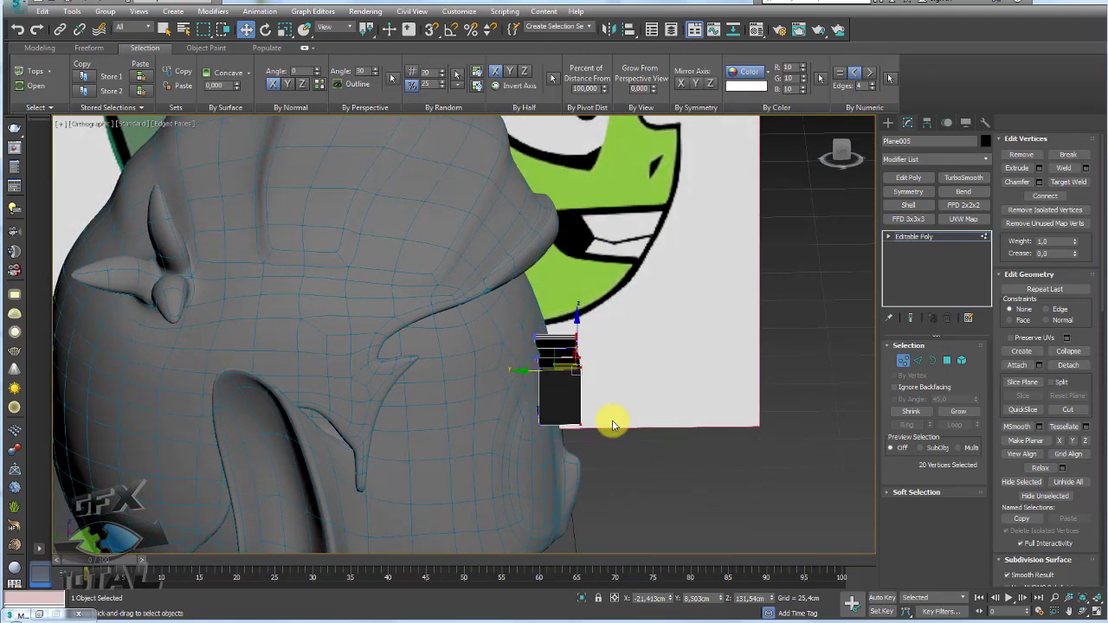
pyautogui.moveTo(620, 452); pyautogui.dragTo(574, 307)
pyautogui.keyDown('alt'); pyautogui.moveTo(572, 336); pyautogui.dragTo(536, 371, button='middle'); pyautogui.keyUp('alt')
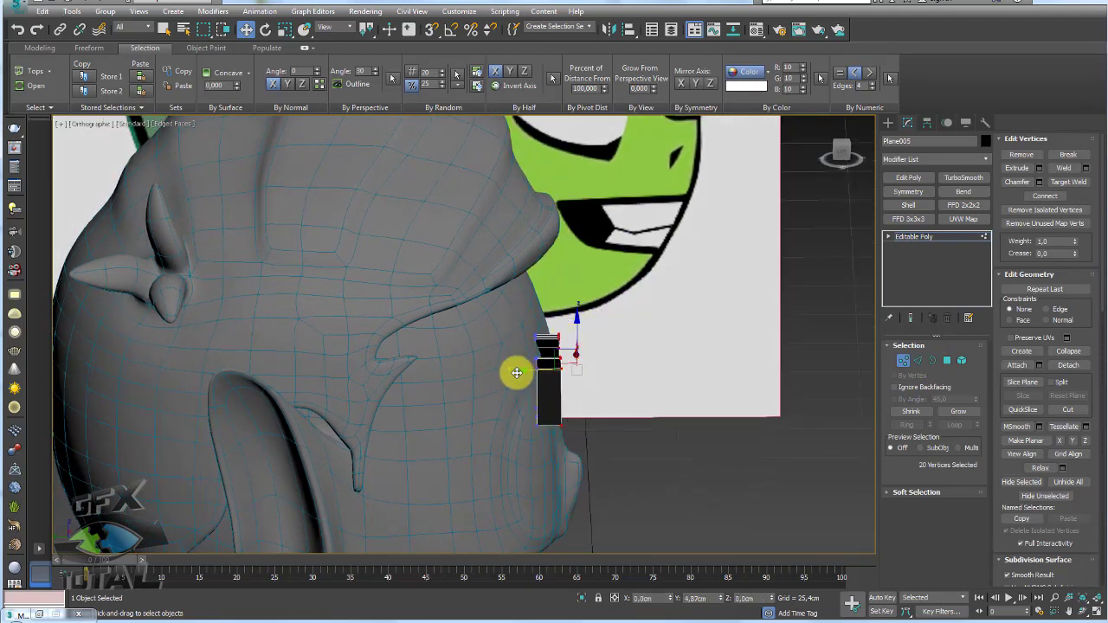
# - Add a Bend modifier on the X axis with a 49-degree angle
pyautogui.click(916, 236)
pyautogui.moveTo(779, 294)
pyautogui.keyDown('alt'); pyautogui.mouseDown(button='middle')
pyautogui.moveTo(720, 324)
pyautogui.moveTo(676, 329)
pyautogui.mouseUp(button='middle'); pyautogui.keyUp('alt')
pyautogui.click(964, 192)
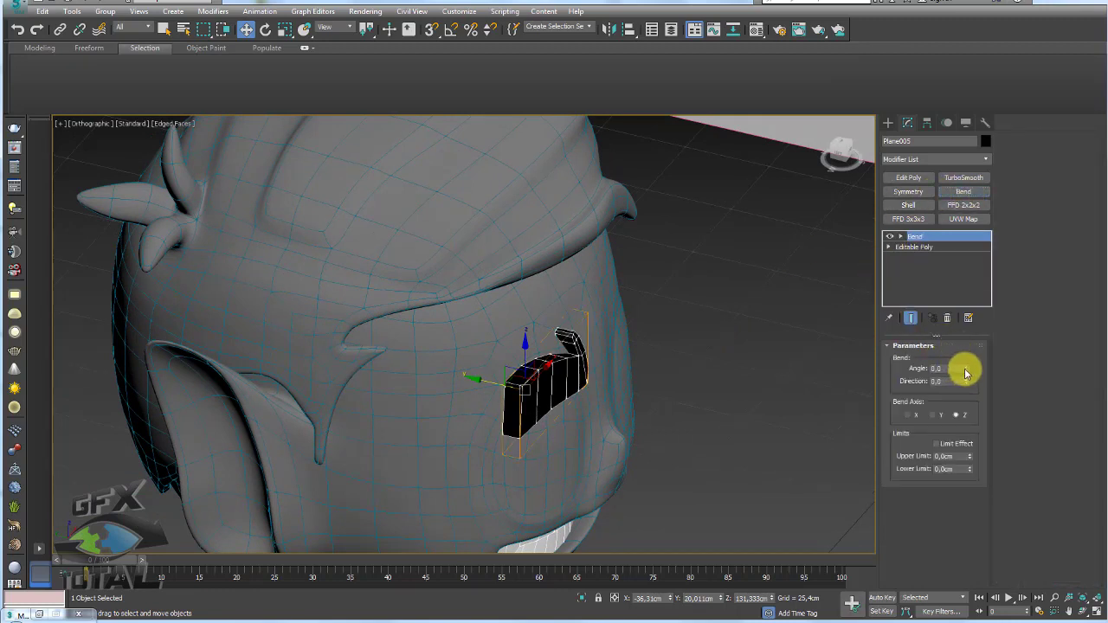
pyautogui.click(907, 414)
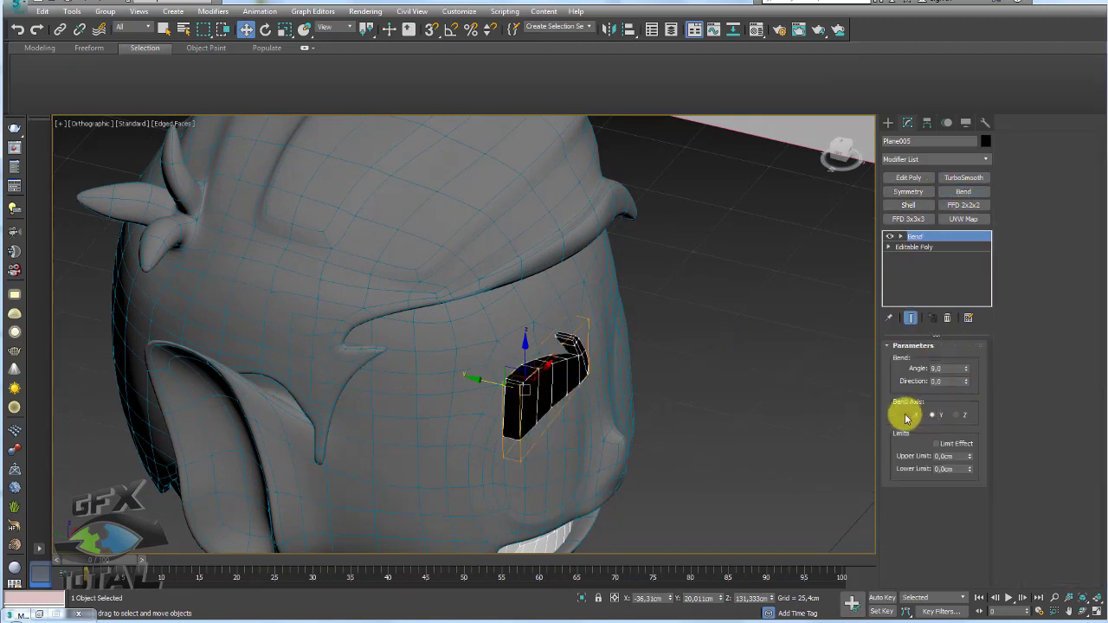
pyautogui.moveTo(966, 360)
pyautogui.mouseDown()
pyautogui.moveTo(978, 379)
pyautogui.moveTo(967, 348)
pyautogui.mouseUp()
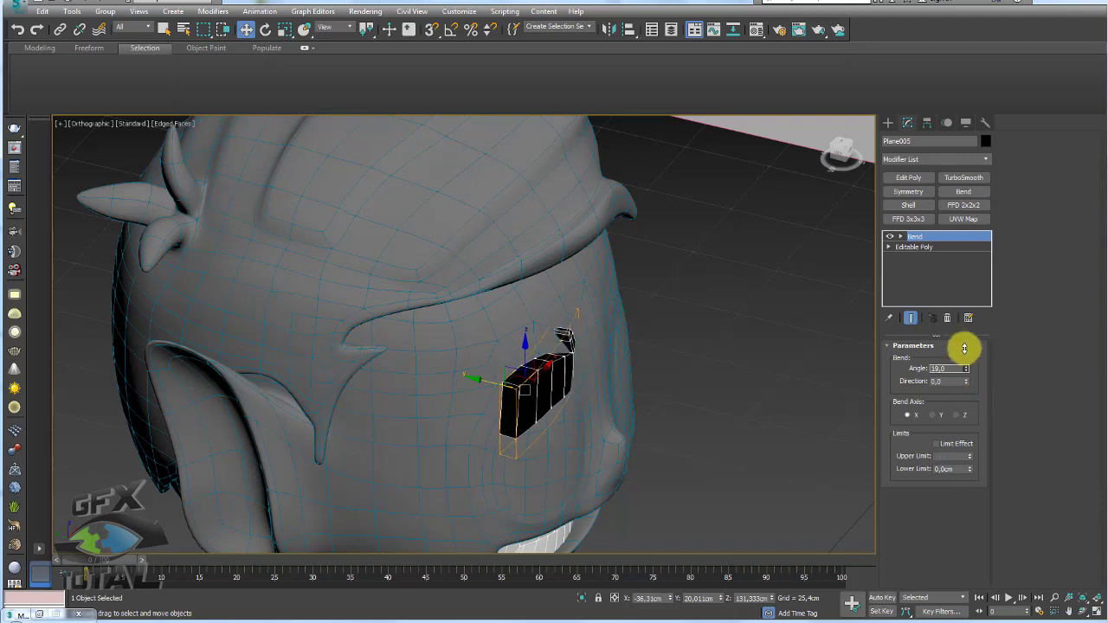
# - Rotate and reposition the bent eyebrow to sit over the brow
pyautogui.press('e')
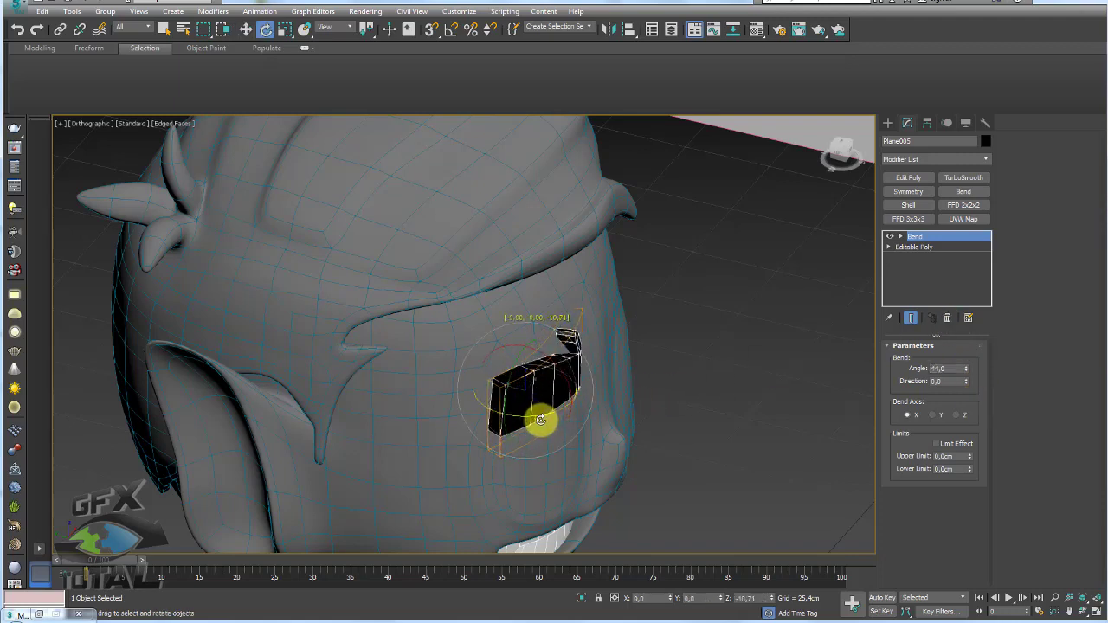
pyautogui.press('w')
pyautogui.keyDown('alt'); pyautogui.moveTo(527, 396); pyautogui.dragTo(501, 408, button='middle'); pyautogui.keyUp('alt')
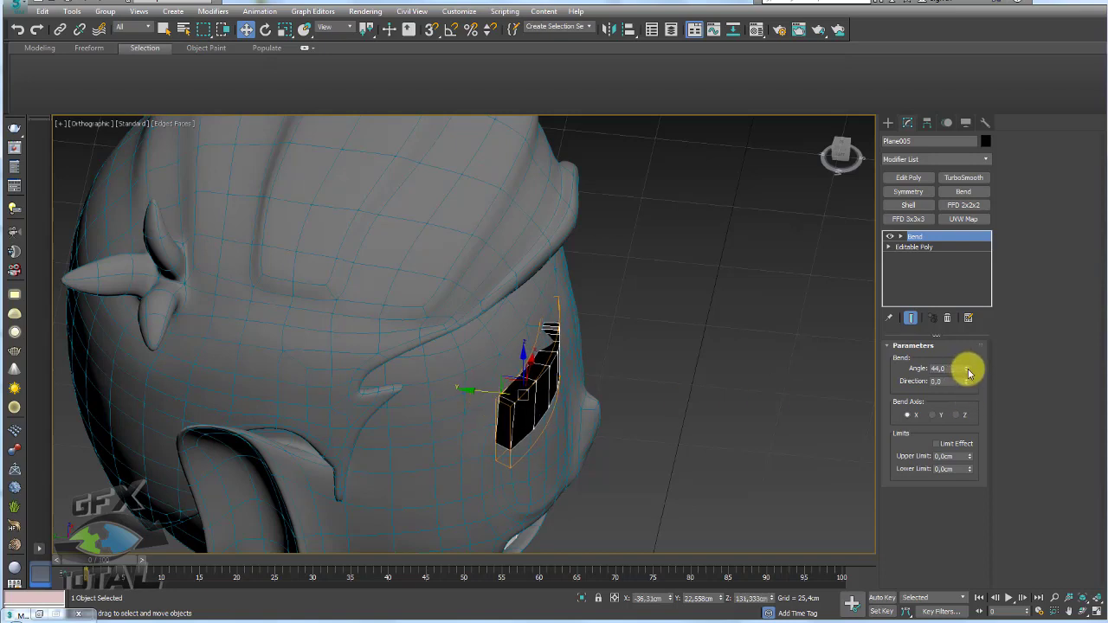
pyautogui.press('e')
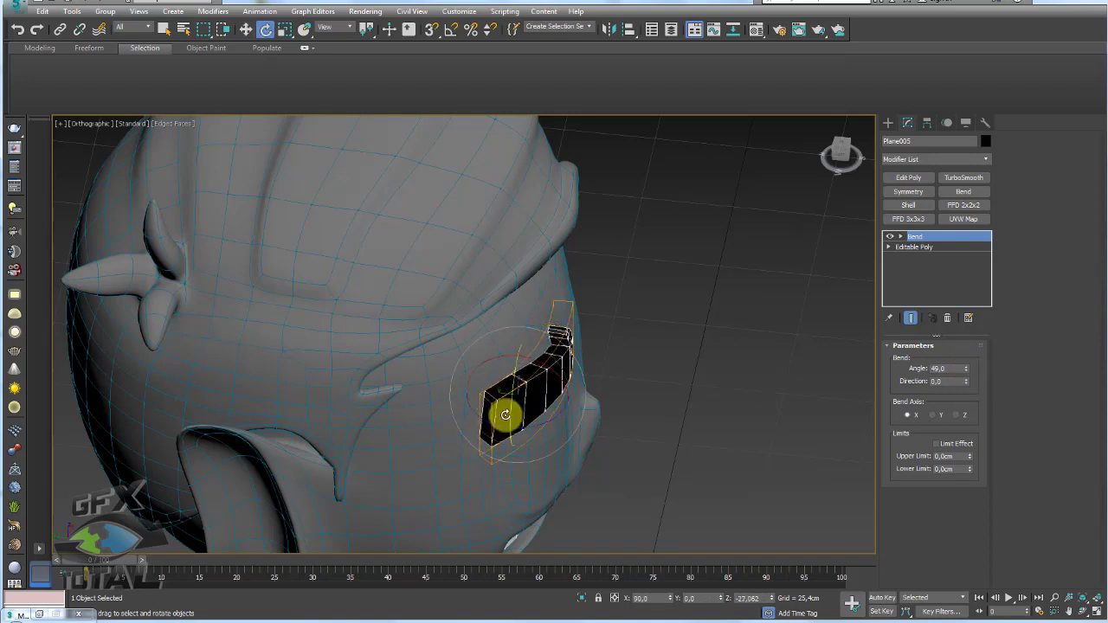
pyautogui.press('w')
pyautogui.moveTo(477, 391)
pyautogui.keyDown('alt'); pyautogui.mouseDown(button='middle')
pyautogui.moveTo(555, 383)
pyautogui.moveTo(524, 358)
pyautogui.moveTo(528, 338)
pyautogui.moveTo(547, 355)
pyautogui.moveTo(528, 333)
pyautogui.mouseUp(button='middle'); pyautogui.keyUp('alt')
# - Raise the eyebrow up and right over the eye, then bring up recent Explorer folders
pyautogui.moveTo(477, 285)
pyautogui.mouseDown()
pyautogui.moveTo(517, 272)
pyautogui.moveTo(488, 272)
pyautogui.mouseUp()
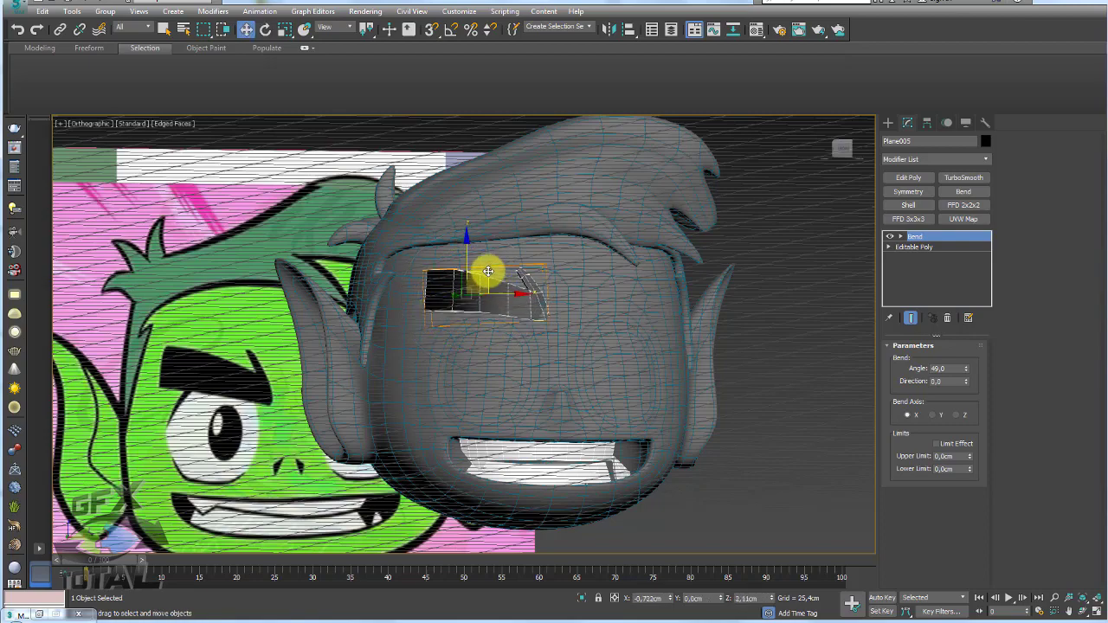
pyautogui.moveTo(489, 272)
pyautogui.keyDown('alt'); pyautogui.mouseDown(button='middle')
pyautogui.moveTo(584, 355)
pyautogui.moveTo(493, 338)
pyautogui.moveTo(577, 355)
pyautogui.moveTo(532, 347)
pyautogui.moveTo(425, 228)
pyautogui.mouseUp(button='middle'); pyautogui.keyUp('alt')
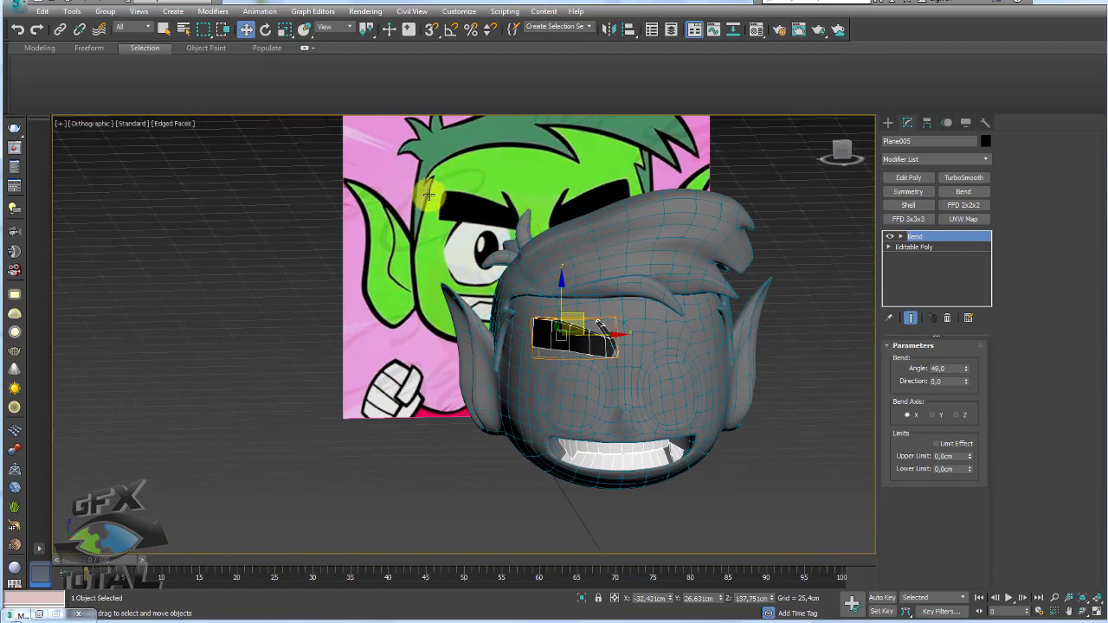
pyautogui.moveTo(672, 294)
pyautogui.keyDown('alt'); pyautogui.mouseDown(button='middle')
pyautogui.moveTo(681, 310)
pyautogui.moveTo(631, 302)
pyautogui.moveTo(822, 315)
pyautogui.mouseUp(button='middle'); pyautogui.keyUp('alt')
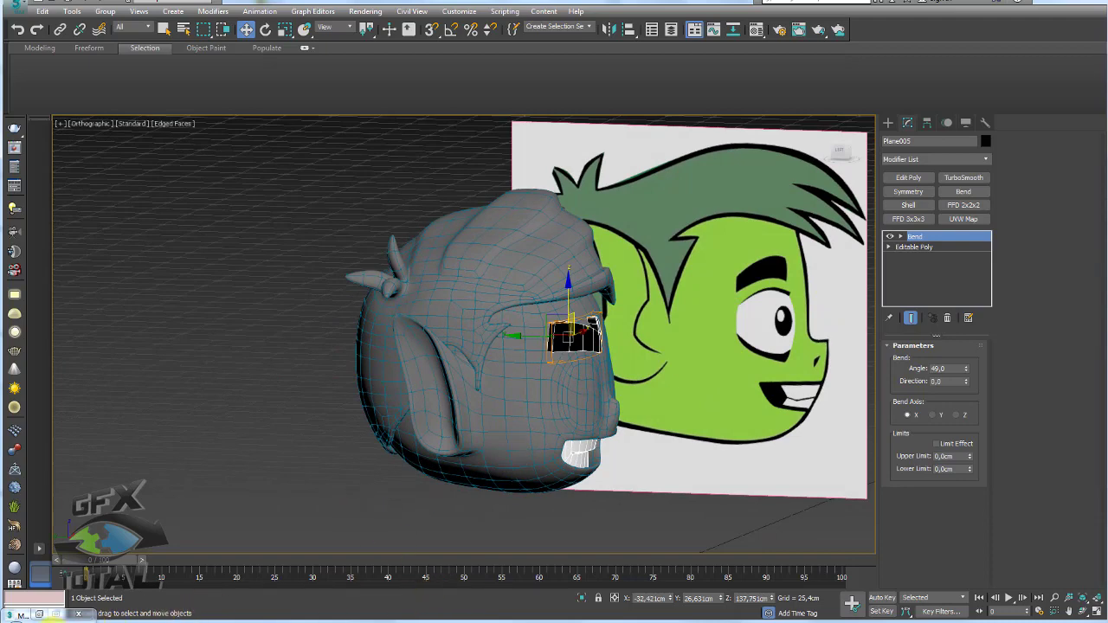
pyautogui.rightClick(19, 615)
# - Open the character's project folder and its Referências subfolder
pyautogui.click(80, 372)
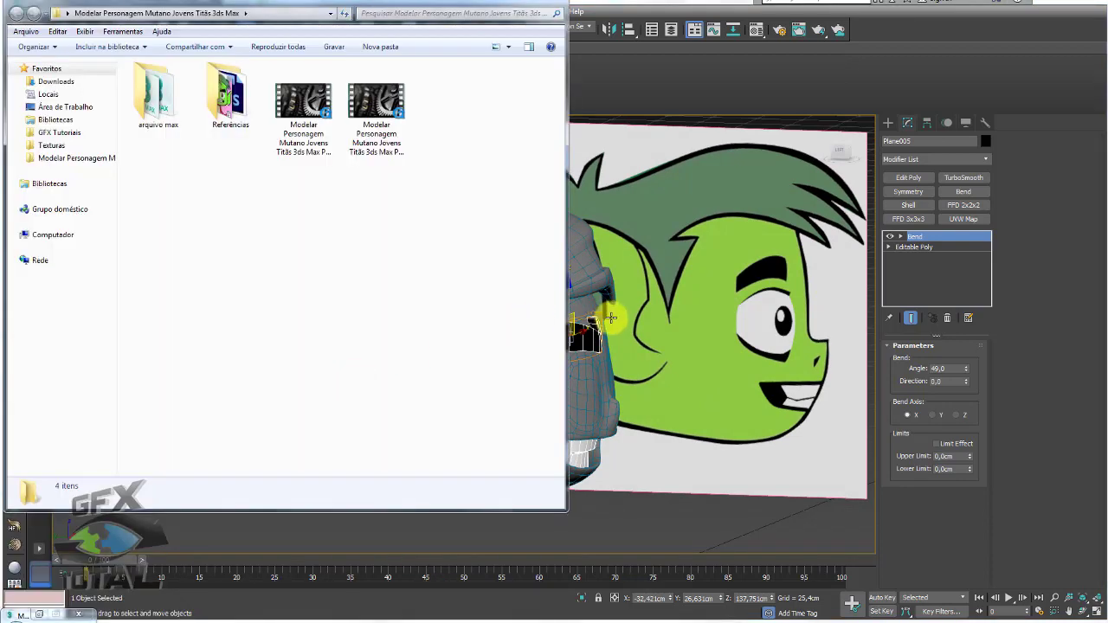
pyautogui.click(157, 96)
pyautogui.doubleClick(230, 96)
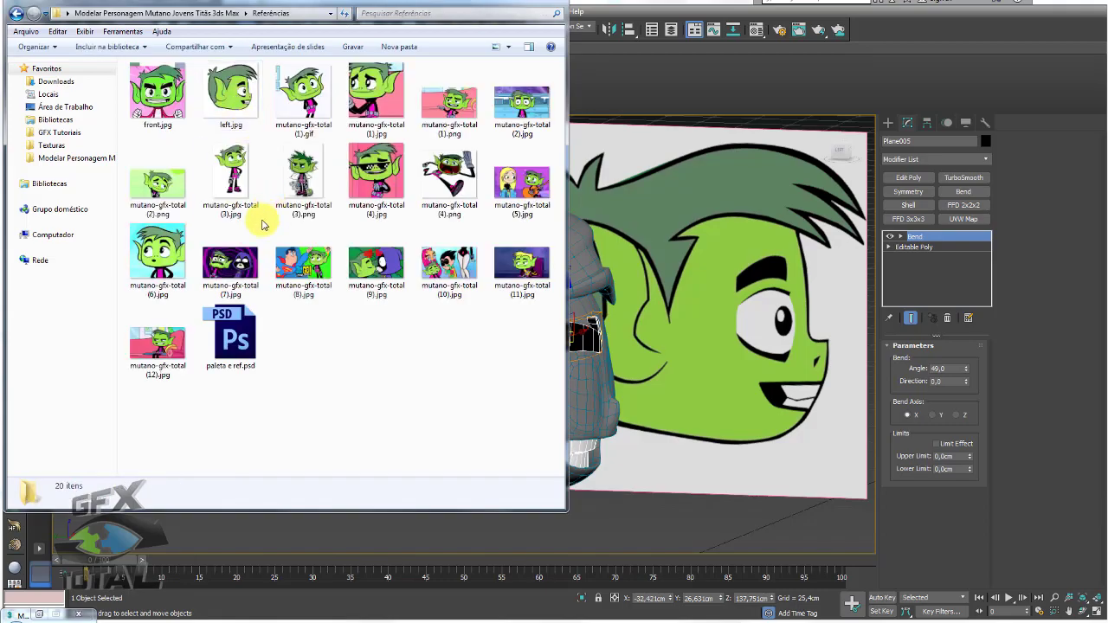
# - View the mutano-gfx-total (1).gif and (2).jpg reference images, then close the viewer
pyautogui.doubleClick(304, 100)
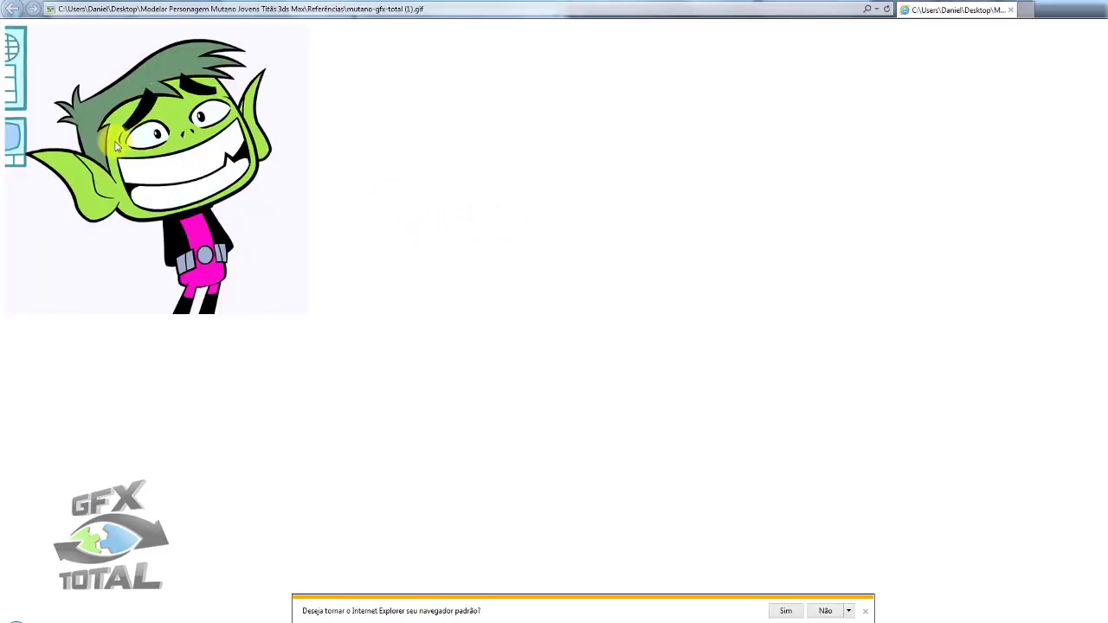
pyautogui.hotkey('alt', 'F4')
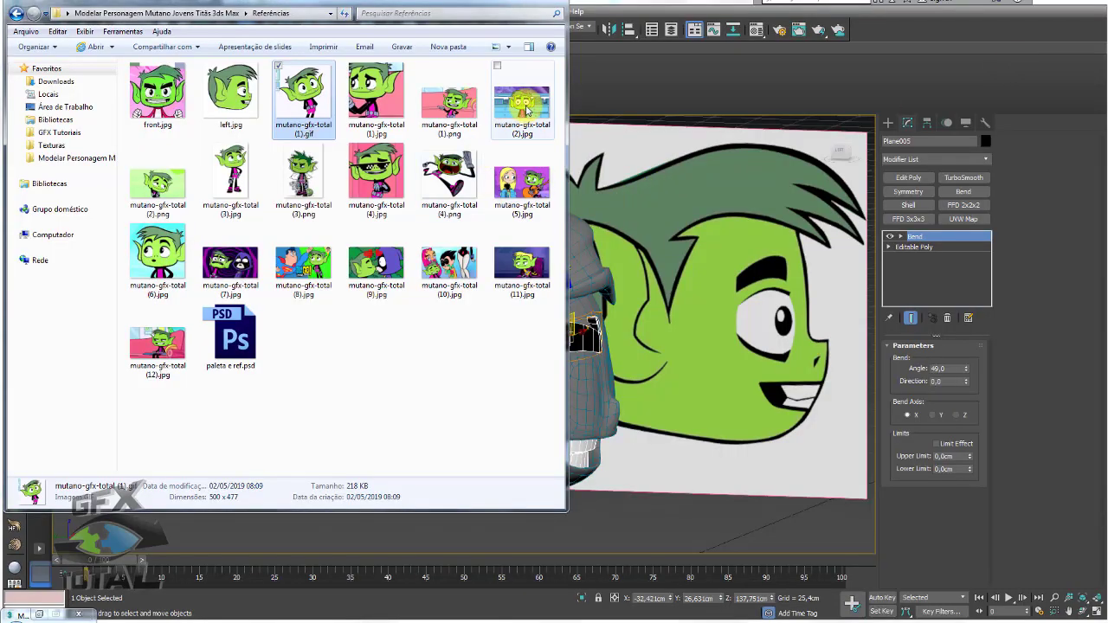
pyautogui.doubleClick(523, 100)
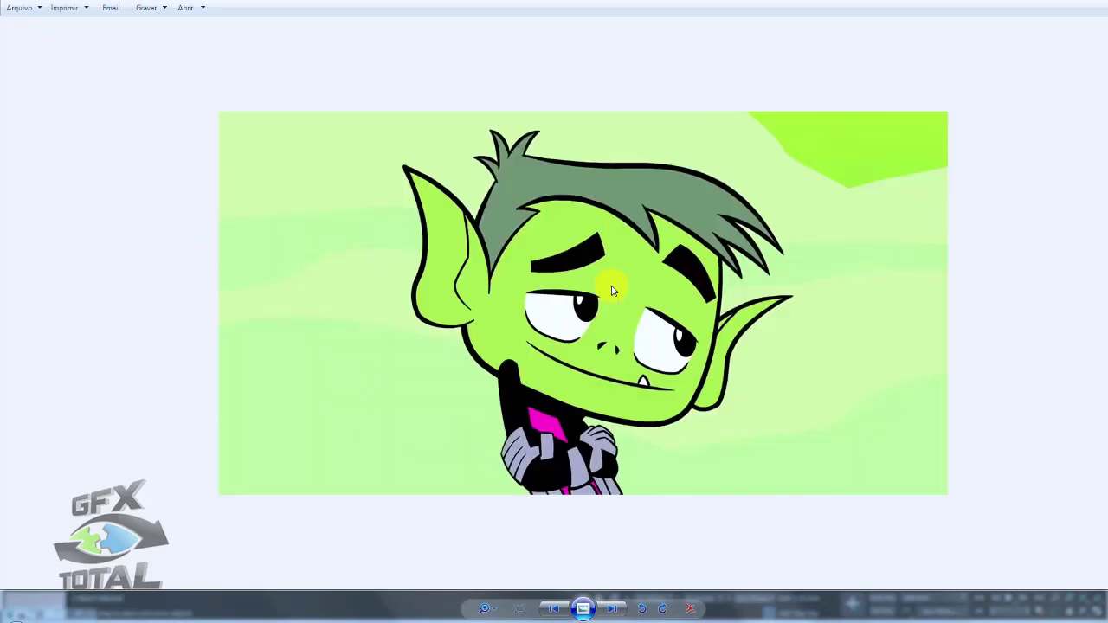
pyautogui.scroll(-1, 588, 285)
pyautogui.scroll(-1, 586, 267)
pyautogui.scroll(-1, 545, 251)
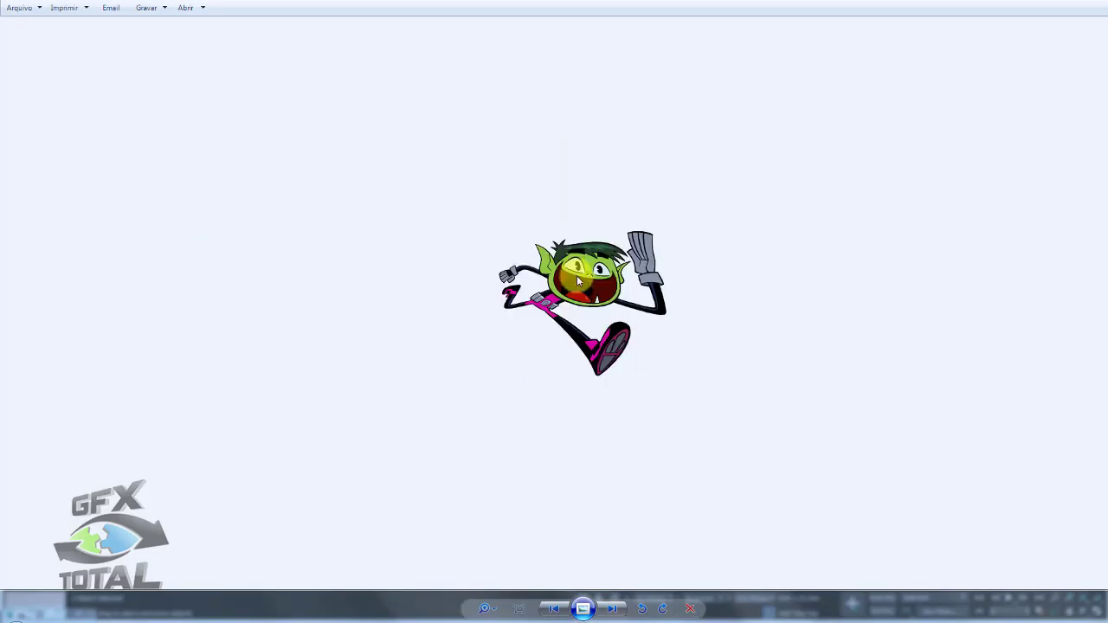
pyautogui.scroll(-1, 577, 276)
pyautogui.scroll(-1, 604, 282)
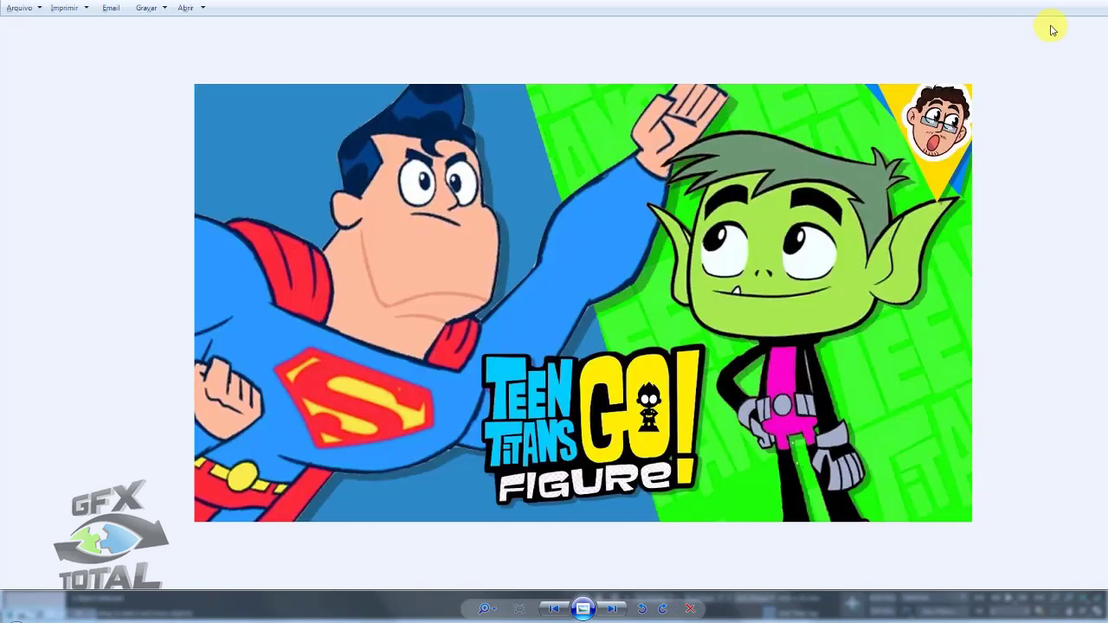
pyautogui.press('Escape')
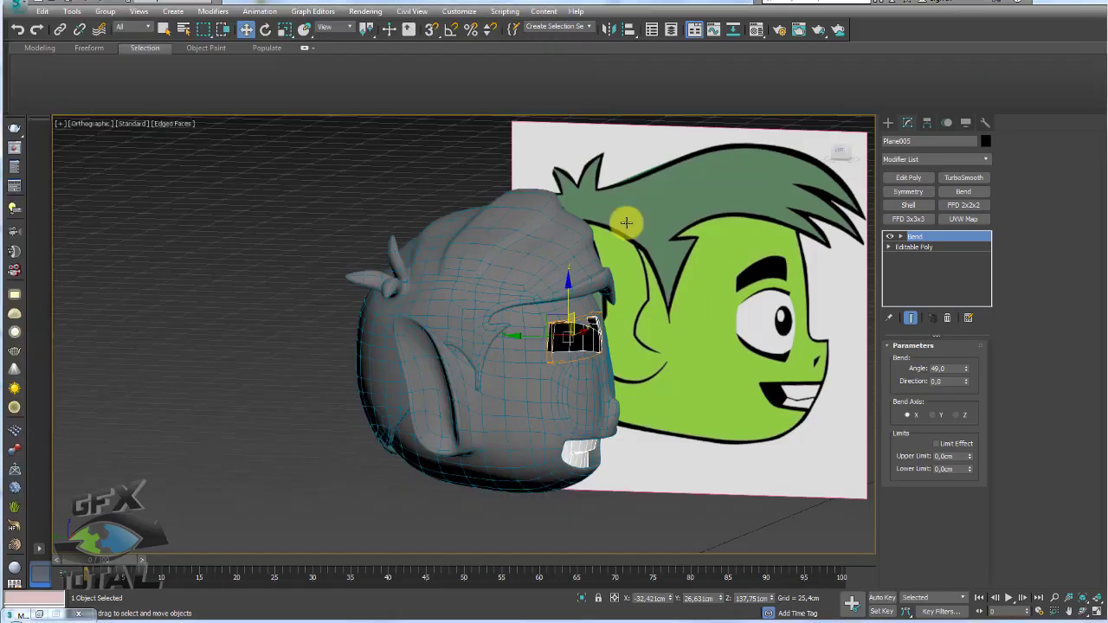
# - Frame the eyebrow in front view and enter Polygon mode on the Editable Poly
pyautogui.moveTo(624, 218)
pyautogui.keyDown('alt'); pyautogui.mouseDown(button='middle')
pyautogui.moveTo(624, 371)
pyautogui.moveTo(619, 321)
pyautogui.moveTo(611, 350)
pyautogui.mouseUp(button='middle'); pyautogui.keyUp('alt')
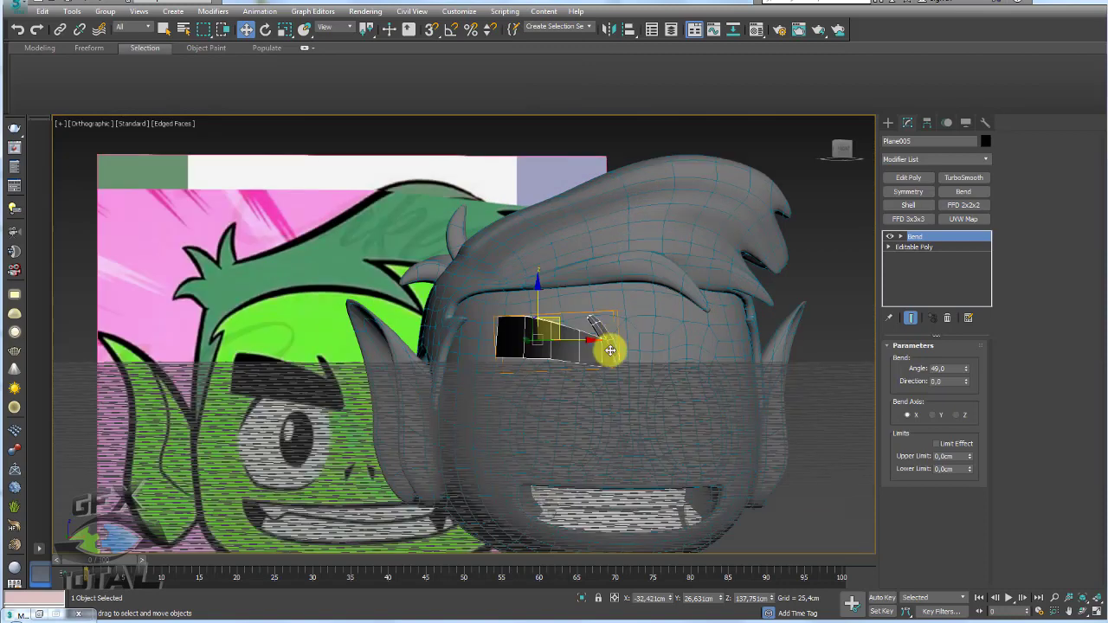
pyautogui.press('f')
pyautogui.scroll(3, 606, 350)
pyautogui.scroll(3, 607, 353)
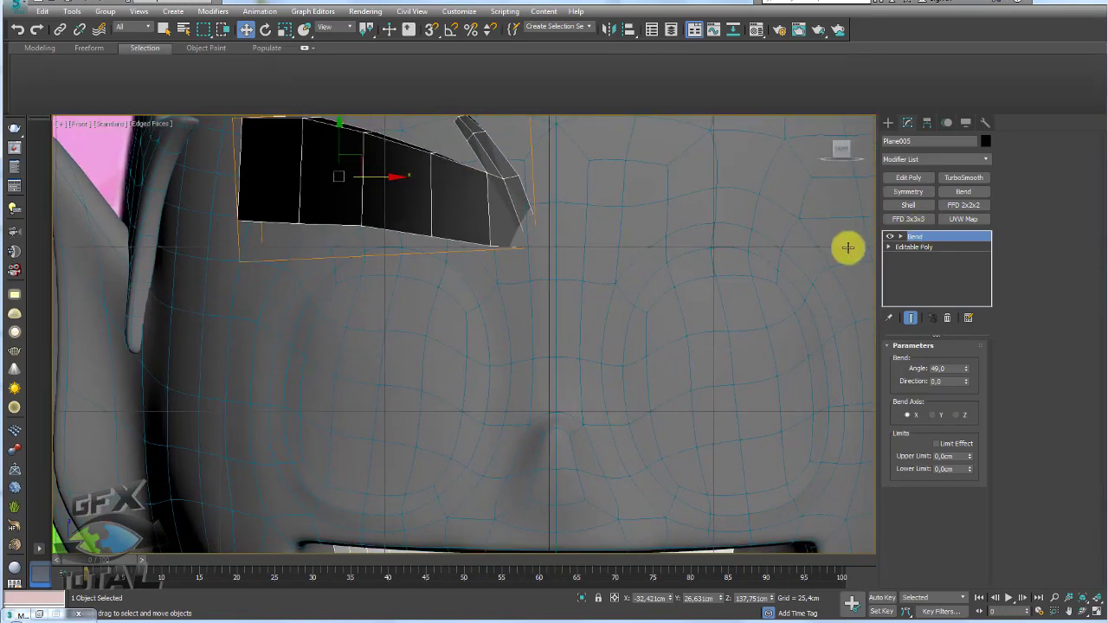
pyautogui.scroll(-2, 848, 248)
pyautogui.moveTo(644, 240); pyautogui.dragTo(645, 329, button='middle')
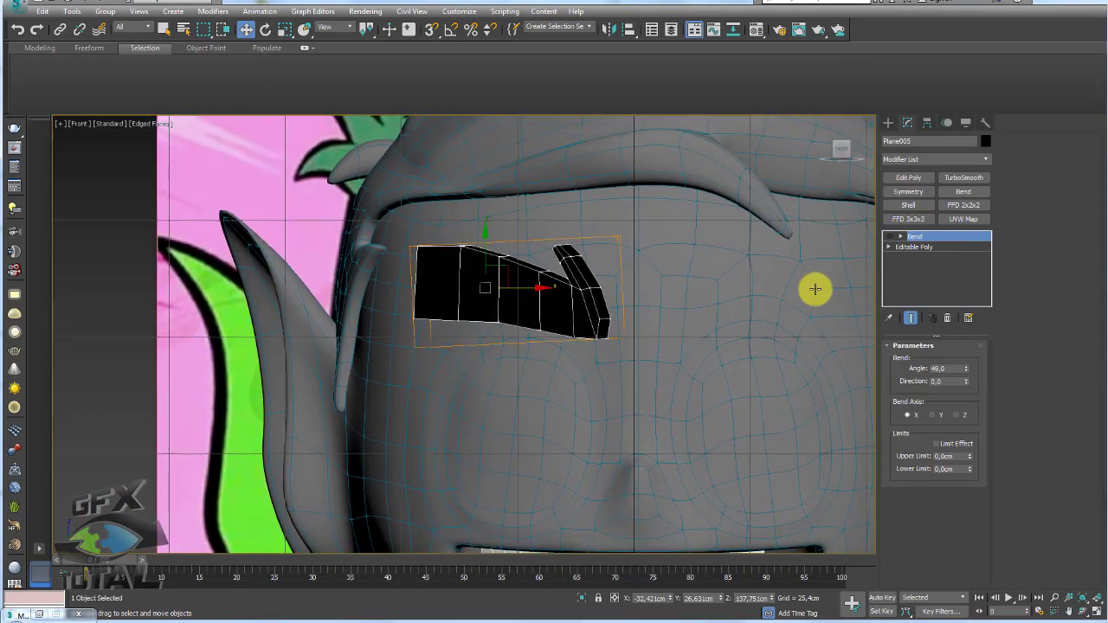
pyautogui.click(898, 250)
pyautogui.click(914, 288)
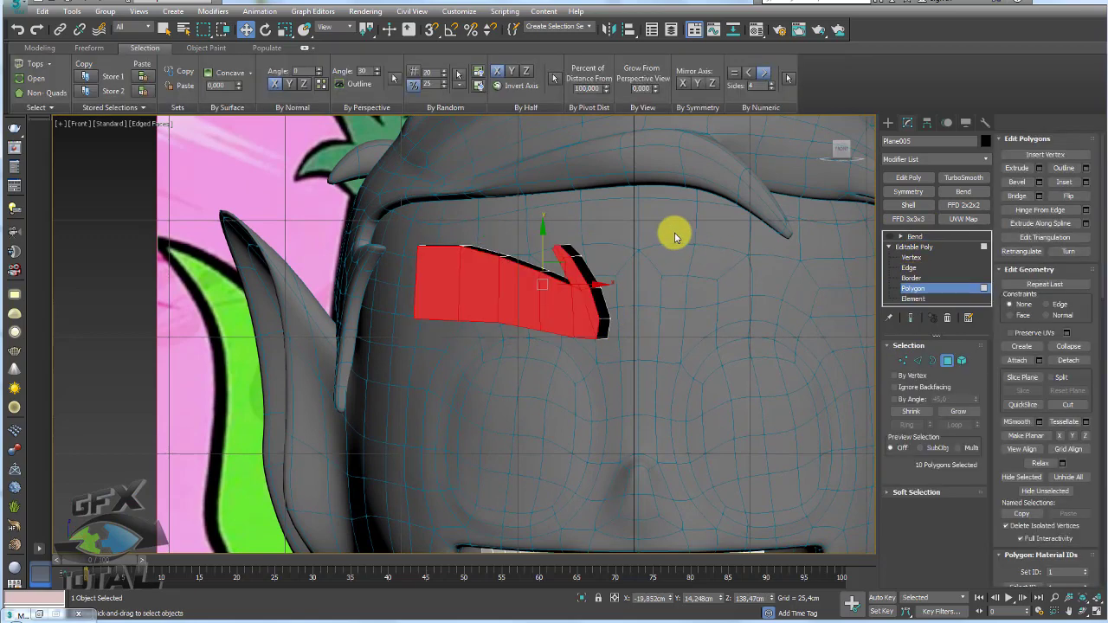
pyautogui.click(584, 271)
pyautogui.click(597, 295)
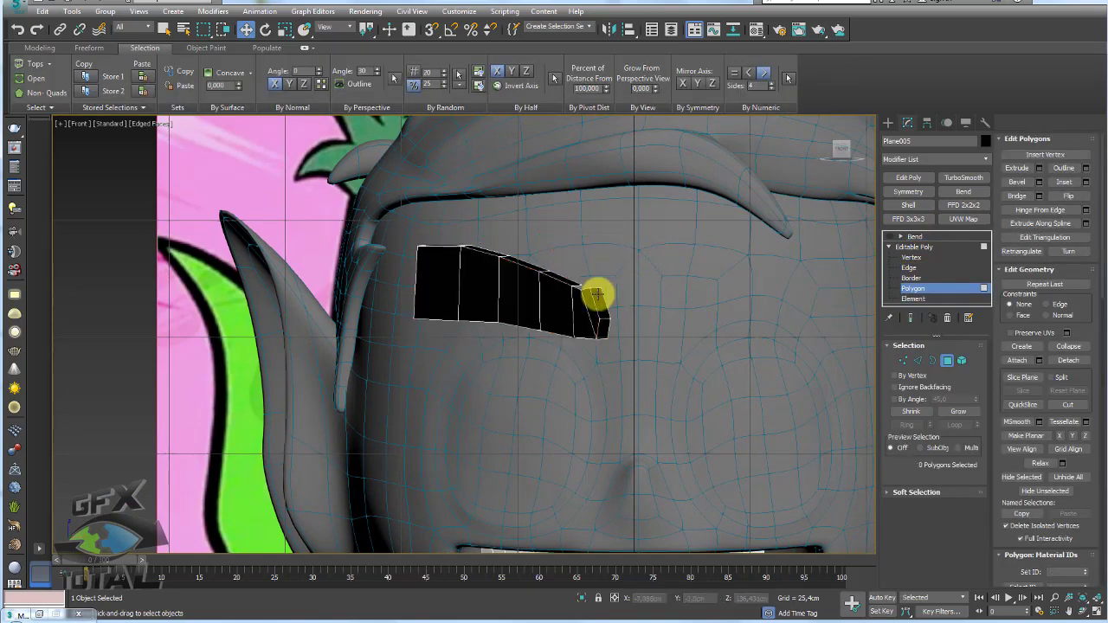
# - Try selecting edges near the eyebrow's bent tip, then clear them
pyautogui.scroll(3, 609, 280)
pyautogui.click(921, 361)
pyautogui.keyDown('alt'); pyautogui.moveTo(599, 280); pyautogui.dragTo(606, 317, button='middle'); pyautogui.keyUp('alt')
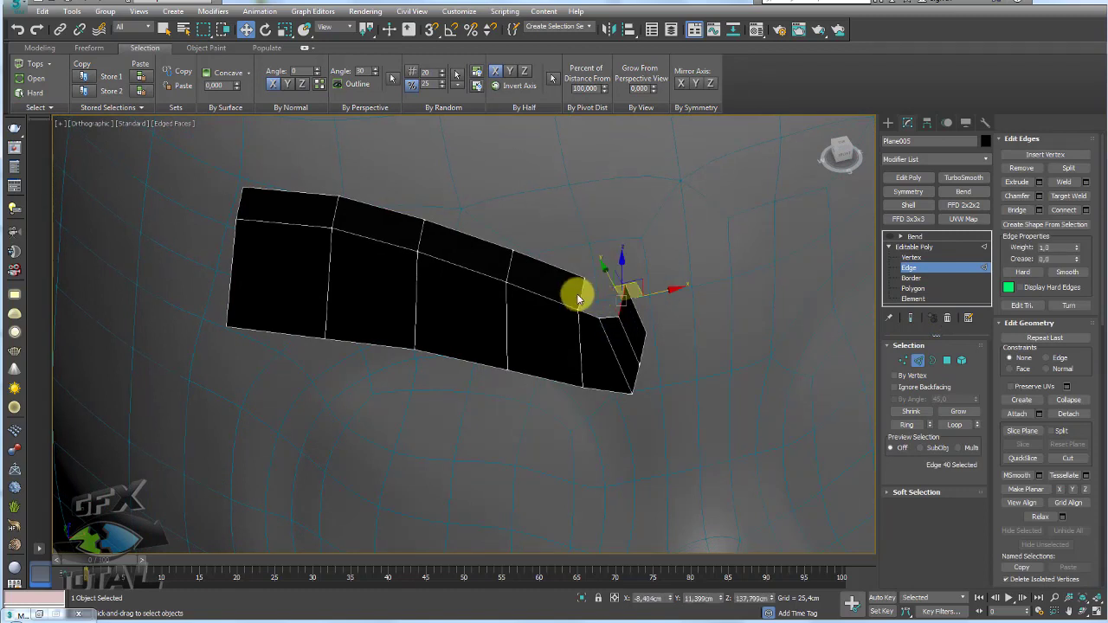
pyautogui.keyDown('ctrl'); pyautogui.click(579, 294); pyautogui.keyUp('ctrl')
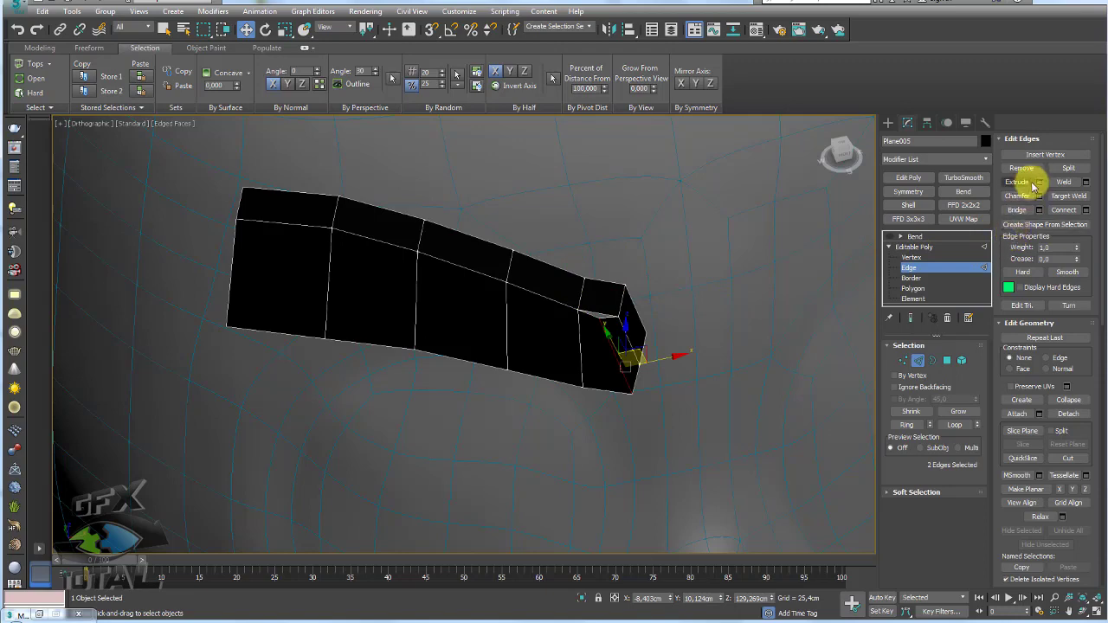
pyautogui.click(716, 339)
pyautogui.moveTo(717, 339)
pyautogui.keyDown('alt'); pyautogui.mouseDown(button='middle')
pyautogui.moveTo(700, 319)
pyautogui.moveTo(712, 297)
pyautogui.mouseUp(button='middle'); pyautogui.keyUp('alt')
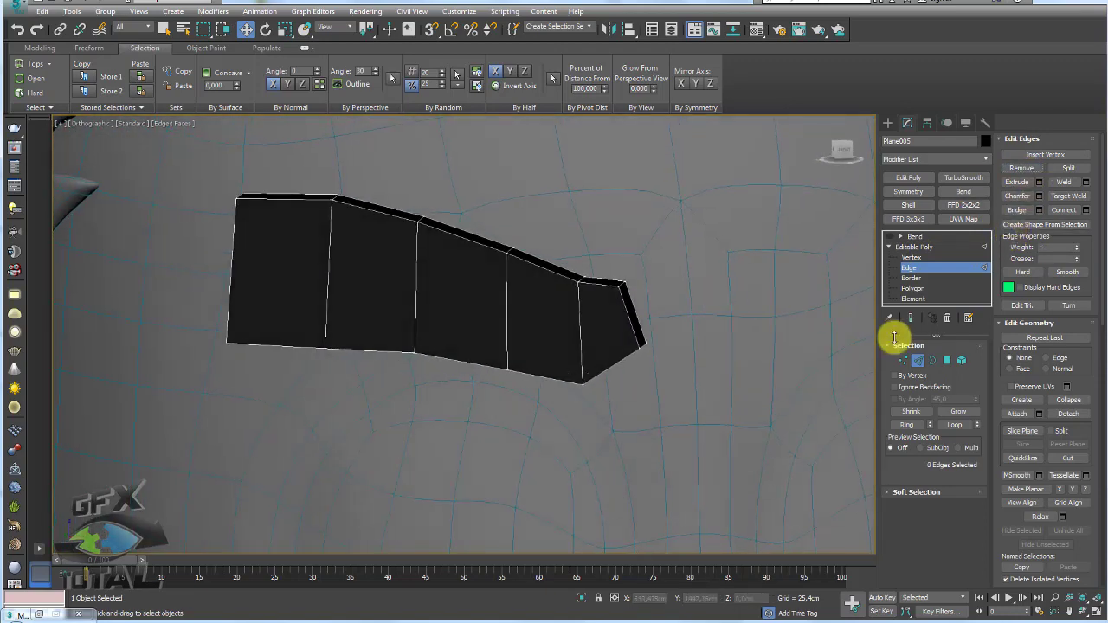
# - Lower and tilt the strip's end polygon into a tapered point
pyautogui.click(948, 360)
pyautogui.moveTo(651, 294)
pyautogui.mouseDown()
pyautogui.moveTo(664, 321)
pyautogui.moveTo(690, 332)
pyautogui.mouseUp()
pyautogui.press('e')
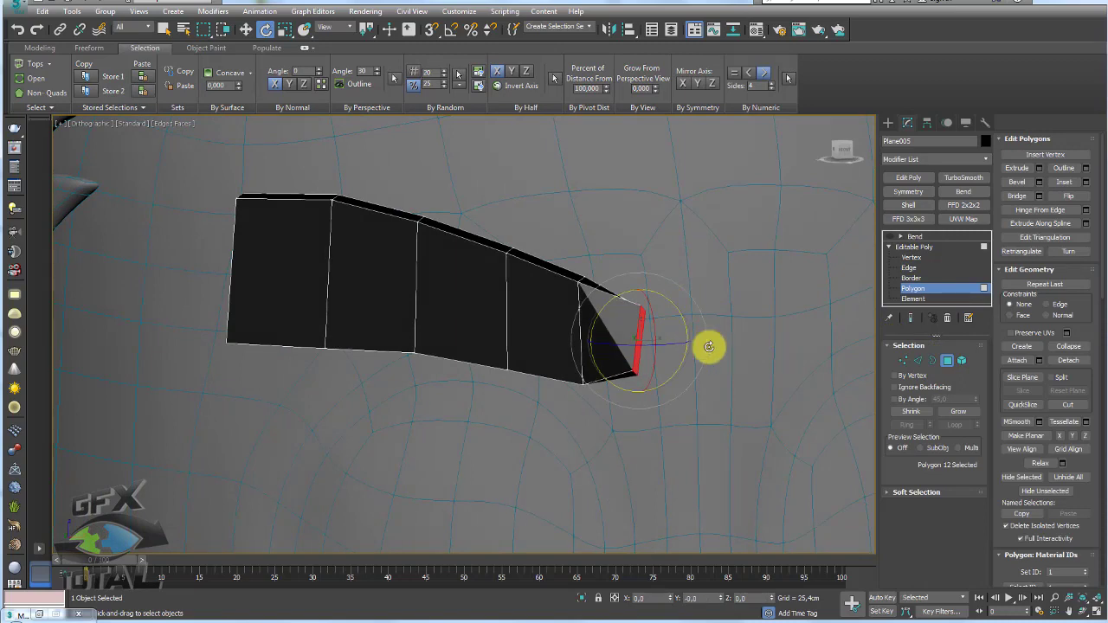
pyautogui.moveTo(708, 346)
pyautogui.keyDown('alt'); pyautogui.mouseDown(button='middle')
pyautogui.moveTo(646, 354)
pyautogui.moveTo(639, 329)
pyautogui.mouseUp(button='middle'); pyautogui.keyUp('alt')
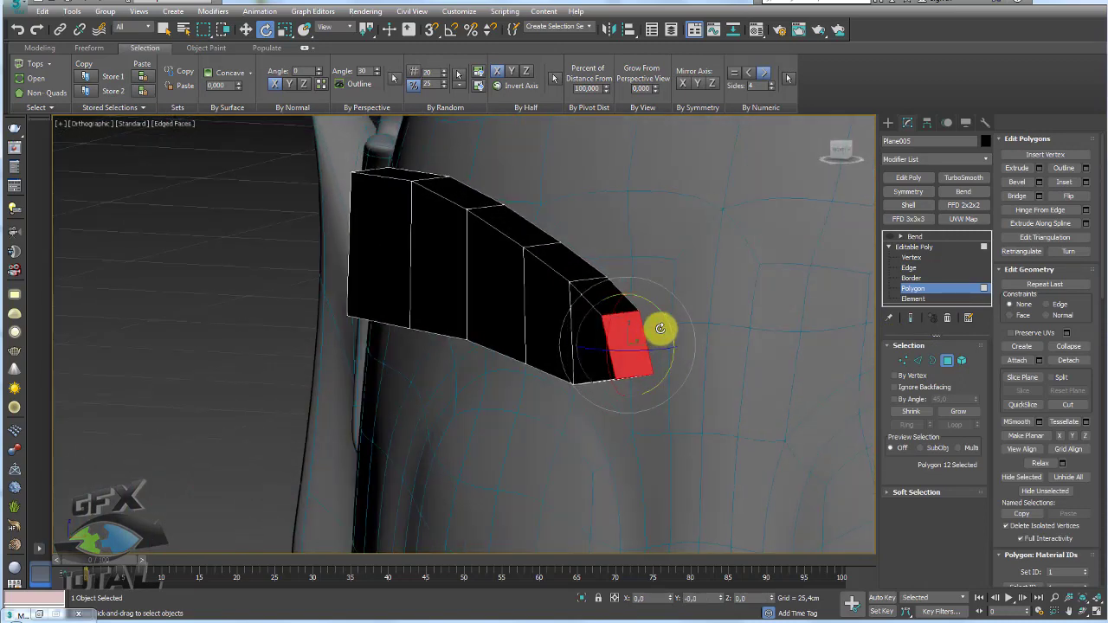
pyautogui.moveTo(660, 328)
pyautogui.mouseDown()
pyautogui.moveTo(670, 354)
pyautogui.moveTo(656, 317)
pyautogui.moveTo(656, 354)
pyautogui.moveTo(660, 324)
pyautogui.moveTo(664, 341)
pyautogui.moveTo(676, 337)
pyautogui.moveTo(664, 297)
pyautogui.moveTo(673, 292)
pyautogui.mouseUp()
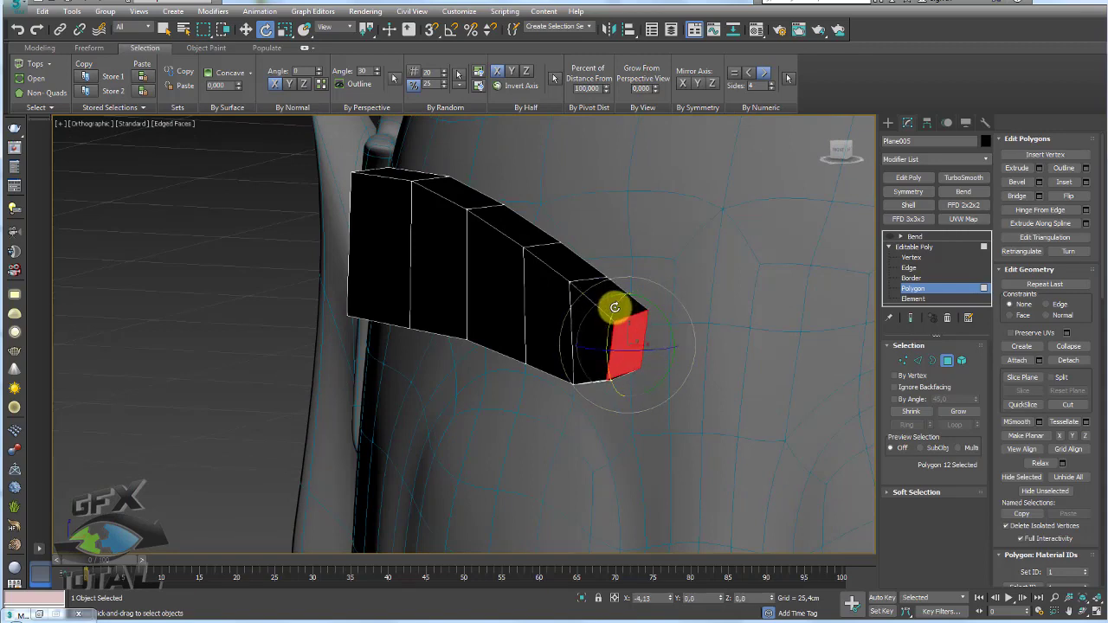
pyautogui.moveTo(615, 307)
pyautogui.keyDown('alt'); pyautogui.mouseDown(button='middle')
pyautogui.moveTo(663, 311)
pyautogui.moveTo(652, 321)
pyautogui.mouseUp(button='middle'); pyautogui.keyUp('alt')
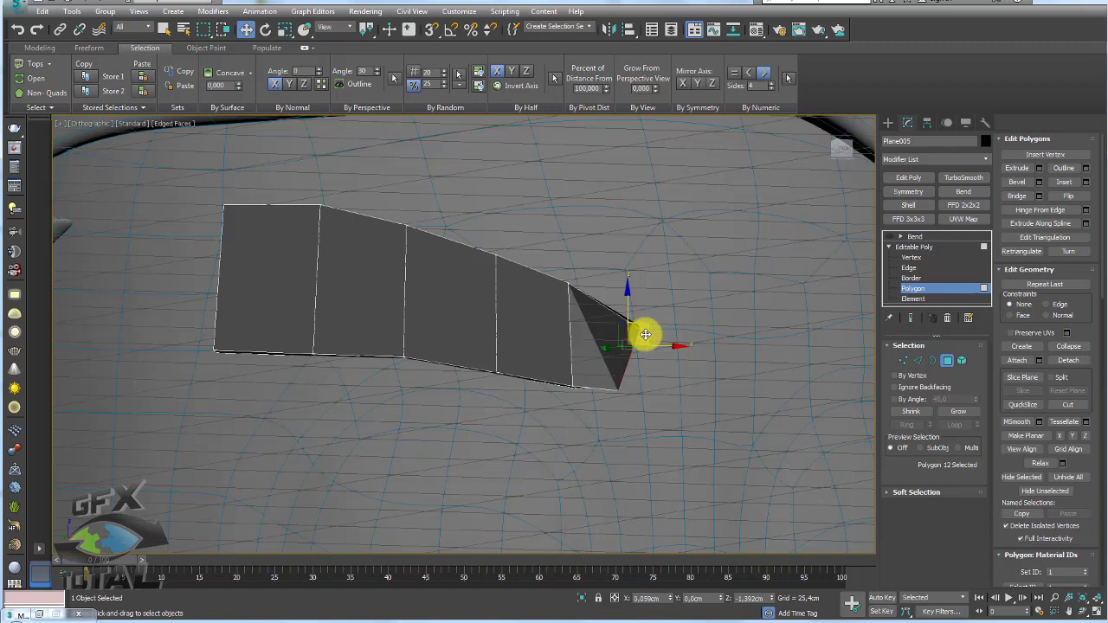
pyautogui.press('e')
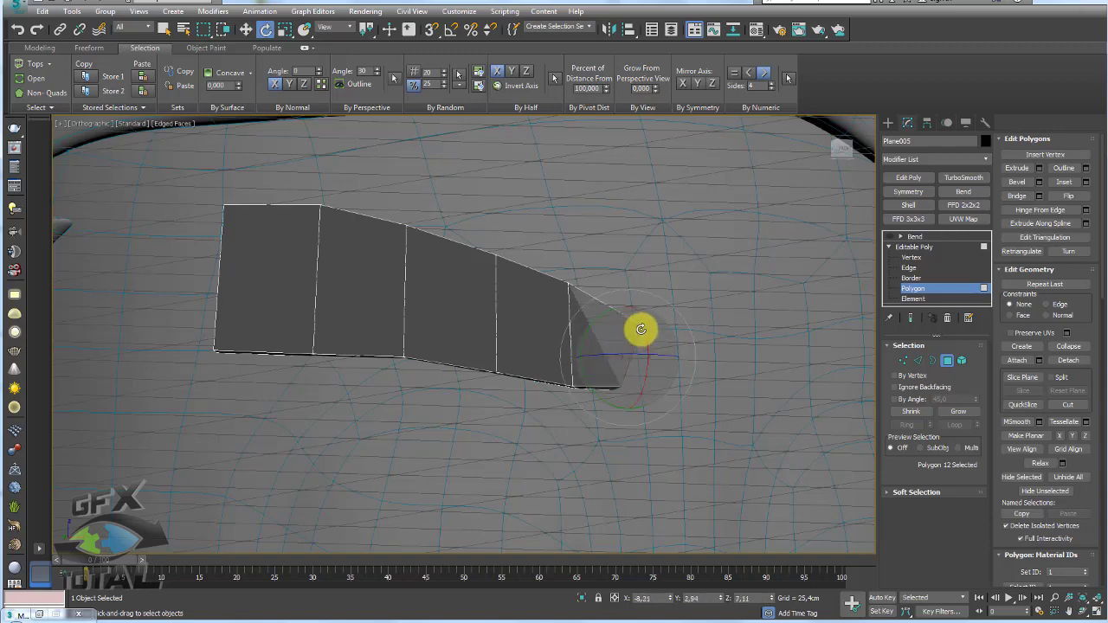
pyautogui.hotkey('alt', 'q')
# - Rotate the whole eyebrow element slightly on the brow
pyautogui.click(962, 360)
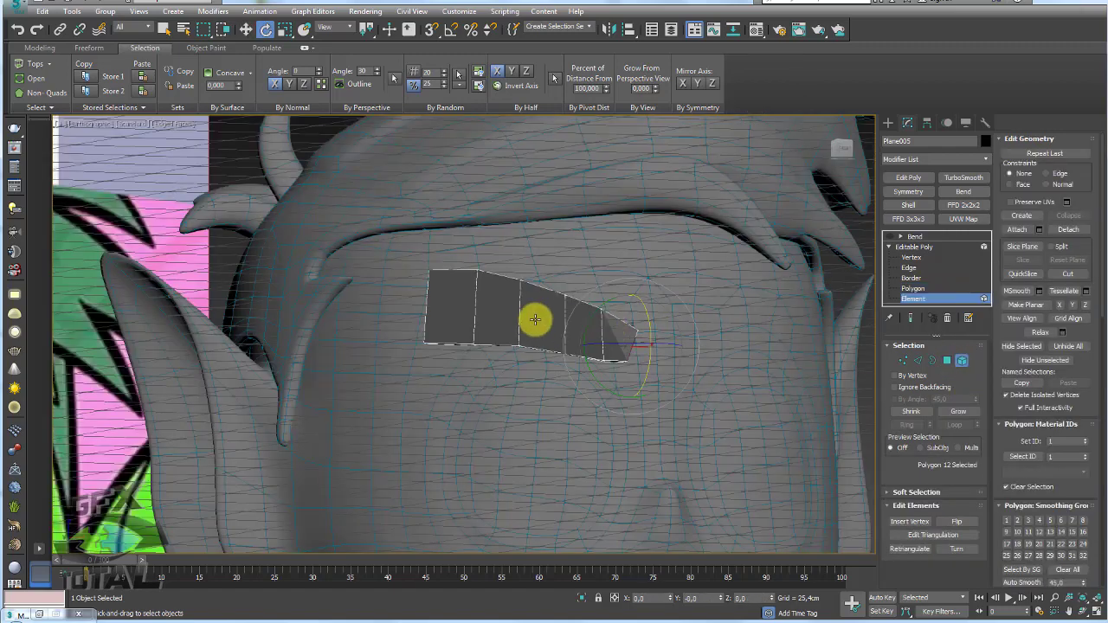
pyautogui.click(532, 317)
pyautogui.moveTo(605, 308); pyautogui.dragTo(602, 296)
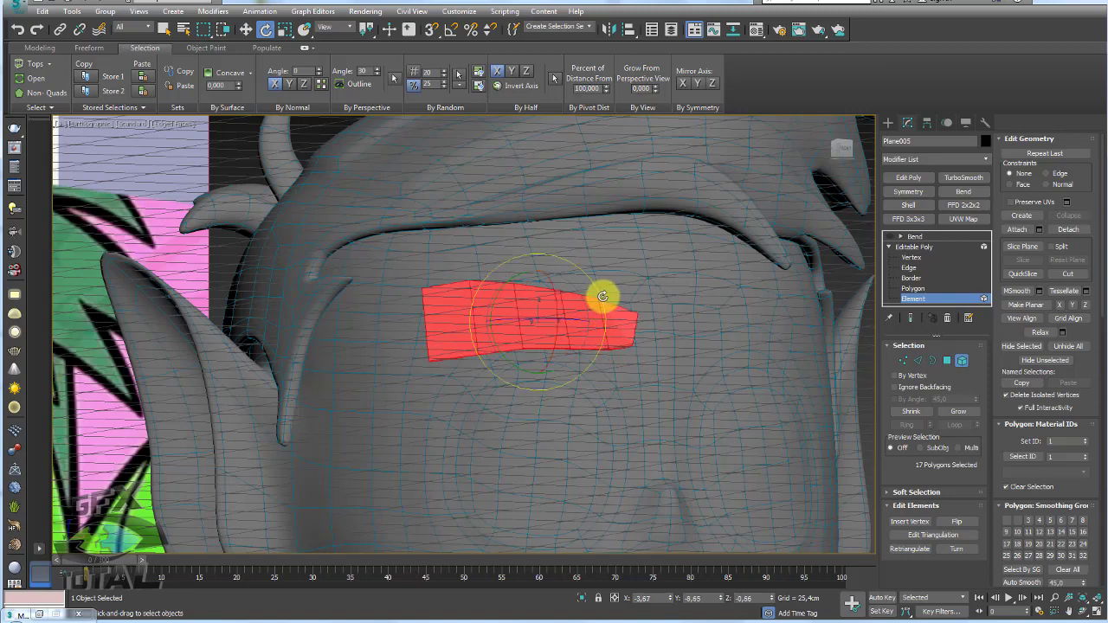
# - Select the two vertices at the eyebrow's inner end
pyautogui.click(904, 360)
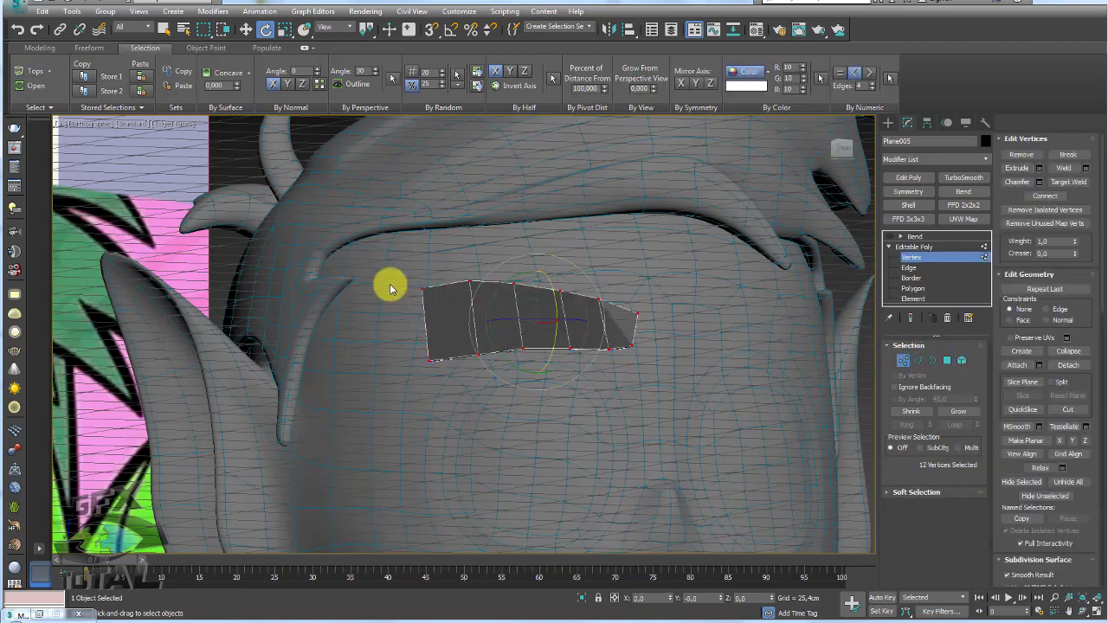
pyautogui.moveTo(389, 286); pyautogui.dragTo(441, 312)
pyautogui.scroll(3, 441, 311)
pyautogui.scroll(2, 431, 292)
pyautogui.press('w')
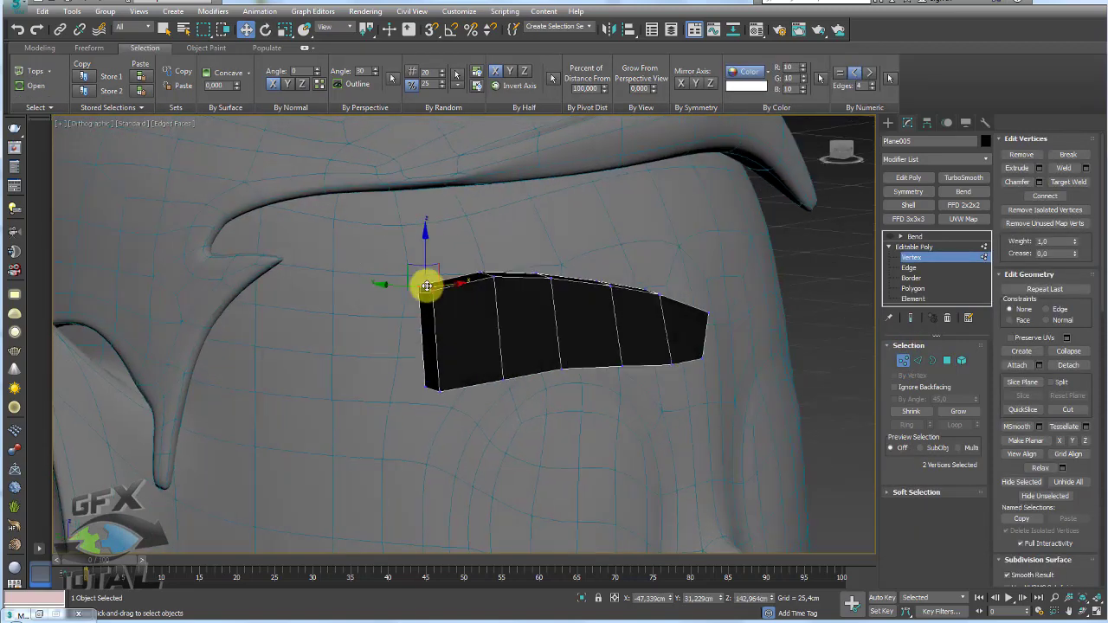
pyautogui.keyDown('alt'); pyautogui.moveTo(428, 285); pyautogui.dragTo(445, 267, button='middle'); pyautogui.keyUp('alt')
# - Slide the inner-end vertices with Edge constraint, then set Constraints back to None
pyautogui.click(1055, 309)
pyautogui.moveTo(520, 260)
pyautogui.keyDown('alt'); pyautogui.mouseDown(button='middle')
pyautogui.moveTo(471, 240)
pyautogui.moveTo(421, 254)
pyautogui.mouseUp(button='middle'); pyautogui.keyUp('alt')
pyautogui.keyDown('alt'); pyautogui.moveTo(489, 267); pyautogui.dragTo(529, 389, button='middle'); pyautogui.keyUp('alt')
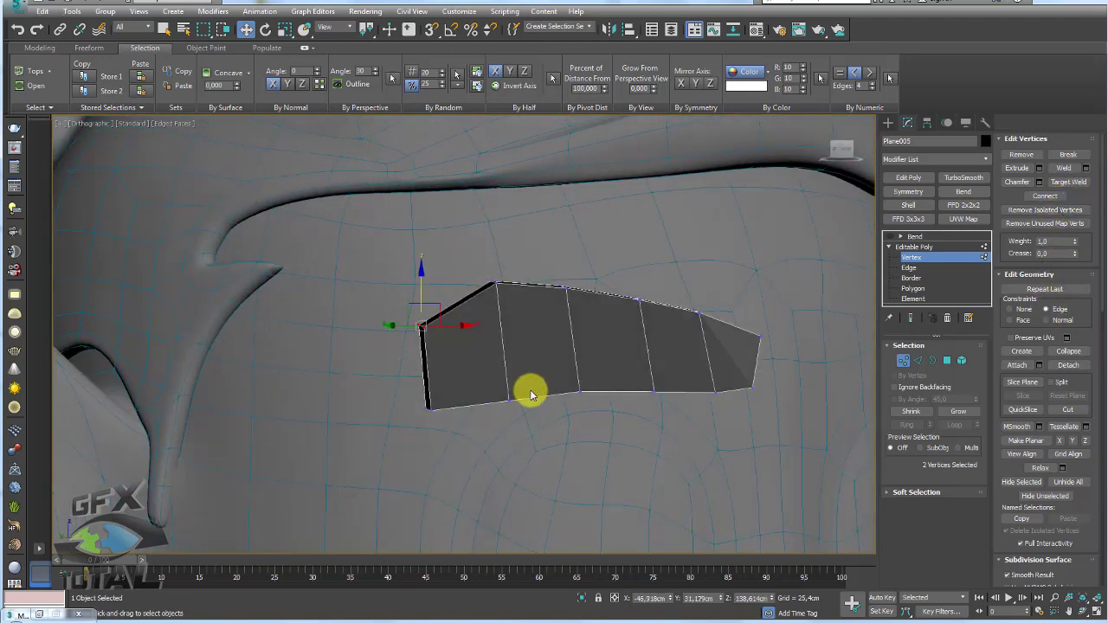
pyautogui.moveTo(490, 367); pyautogui.dragTo(508, 347)
pyautogui.moveTo(506, 347)
pyautogui.keyDown('alt'); pyautogui.mouseDown(button='middle')
pyautogui.moveTo(539, 372)
pyautogui.moveTo(527, 438)
pyautogui.moveTo(545, 408)
pyautogui.mouseUp(button='middle'); pyautogui.keyUp('alt')
pyautogui.moveTo(479, 367)
pyautogui.keyDown('alt'); pyautogui.mouseDown(button='middle')
pyautogui.moveTo(502, 379)
pyautogui.moveTo(502, 358)
pyautogui.mouseUp(button='middle'); pyautogui.keyUp('alt')
pyautogui.moveTo(535, 387); pyautogui.dragTo(525, 374)
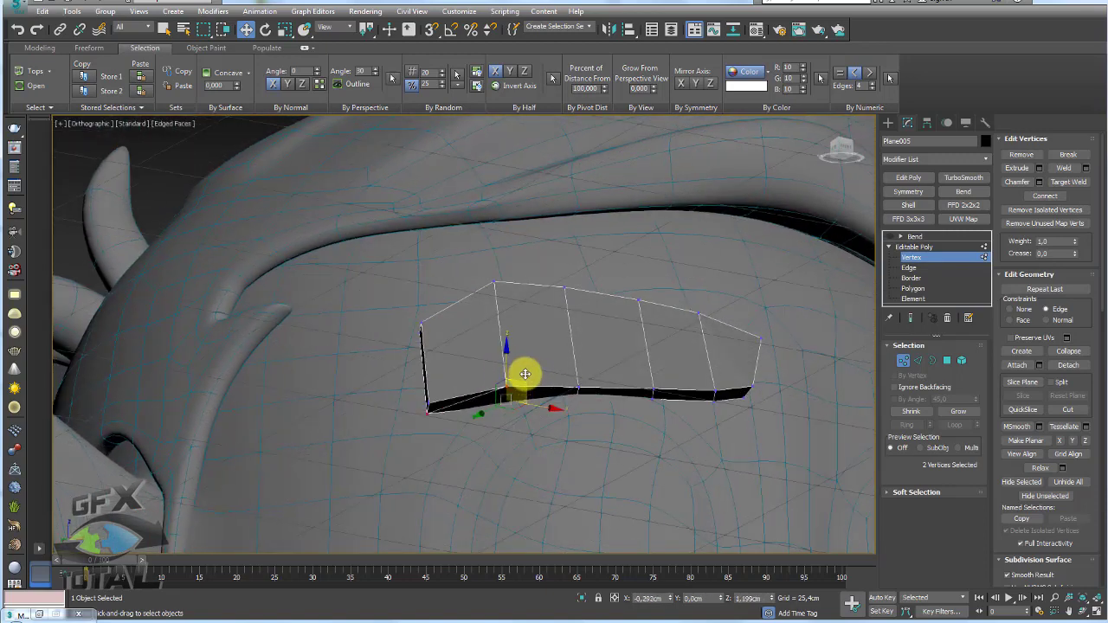
pyautogui.keyDown('alt'); pyautogui.moveTo(535, 378); pyautogui.dragTo(596, 422, button='middle'); pyautogui.keyUp('alt')
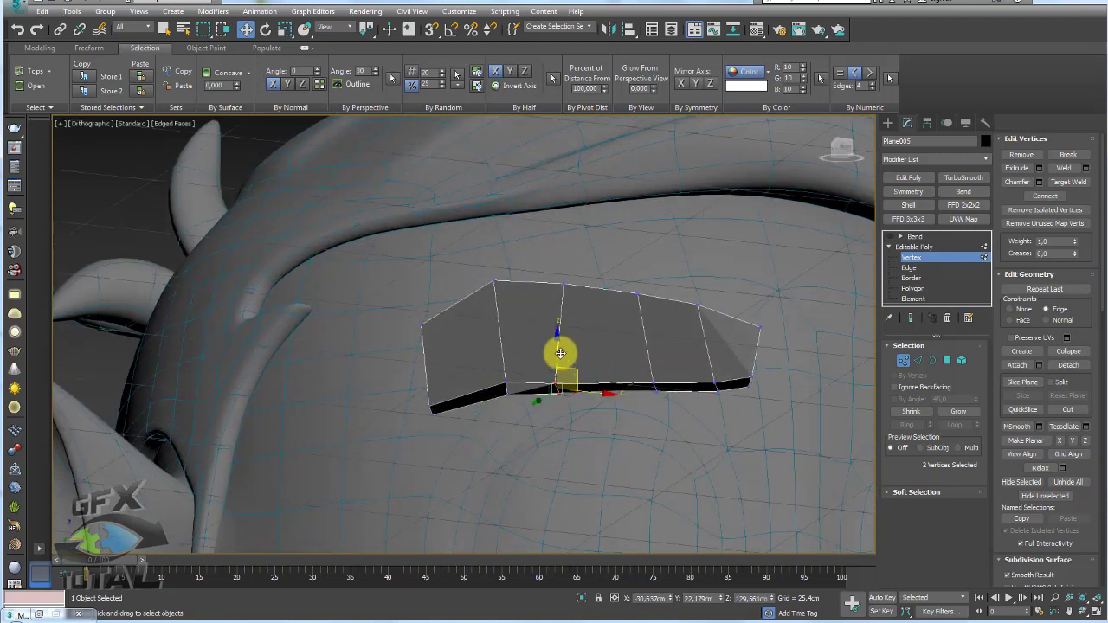
pyautogui.keyDown('alt'); pyautogui.moveTo(561, 353); pyautogui.dragTo(606, 372, button='middle'); pyautogui.keyUp('alt')
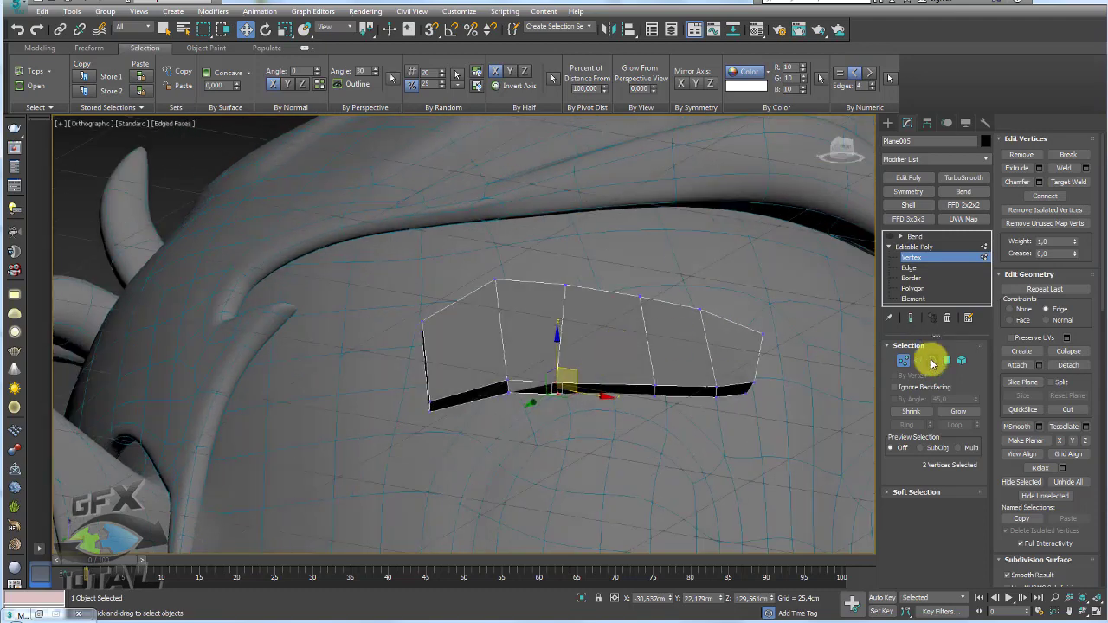
pyautogui.click(1022, 310)
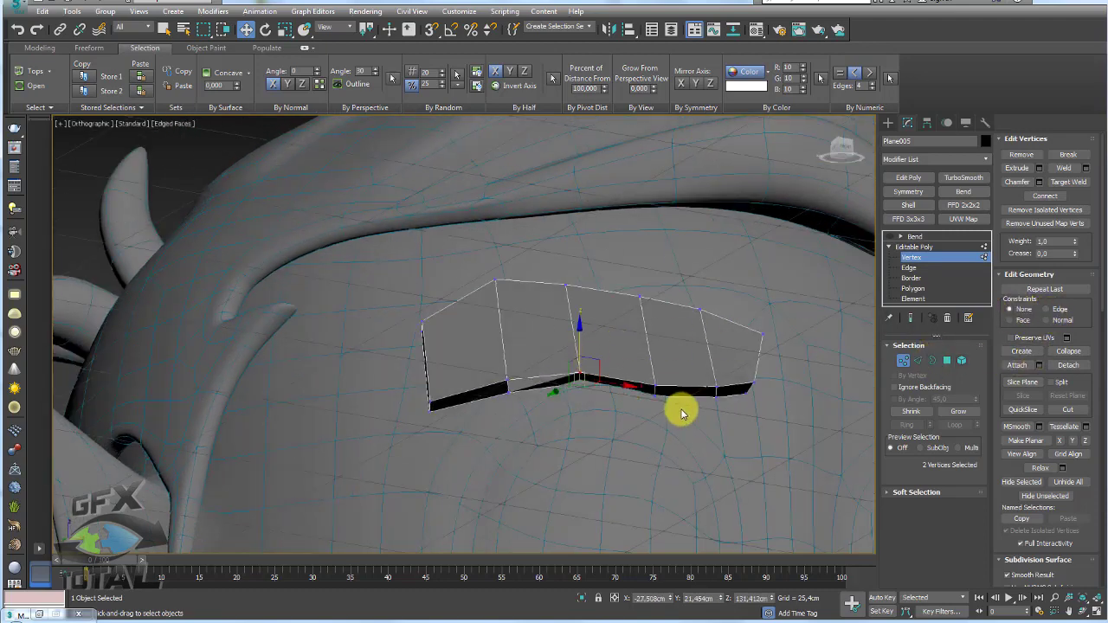
pyautogui.moveTo(693, 366)
pyautogui.keyDown('alt'); pyautogui.mouseDown(button='middle')
pyautogui.moveTo(710, 352)
pyautogui.moveTo(705, 327)
pyautogui.moveTo(705, 346)
pyautogui.mouseUp(button='middle'); pyautogui.keyUp('alt')
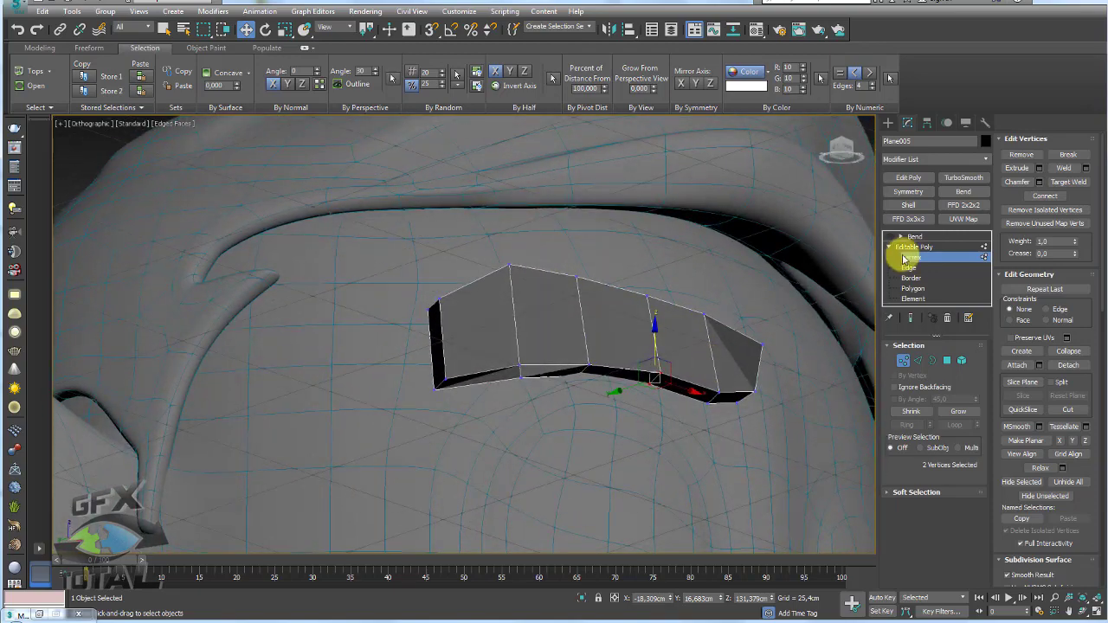
# - Select the Bend modifier and rotate the eyebrow to follow the brow
pyautogui.click(911, 236)
pyautogui.scroll(-4, 651, 318)
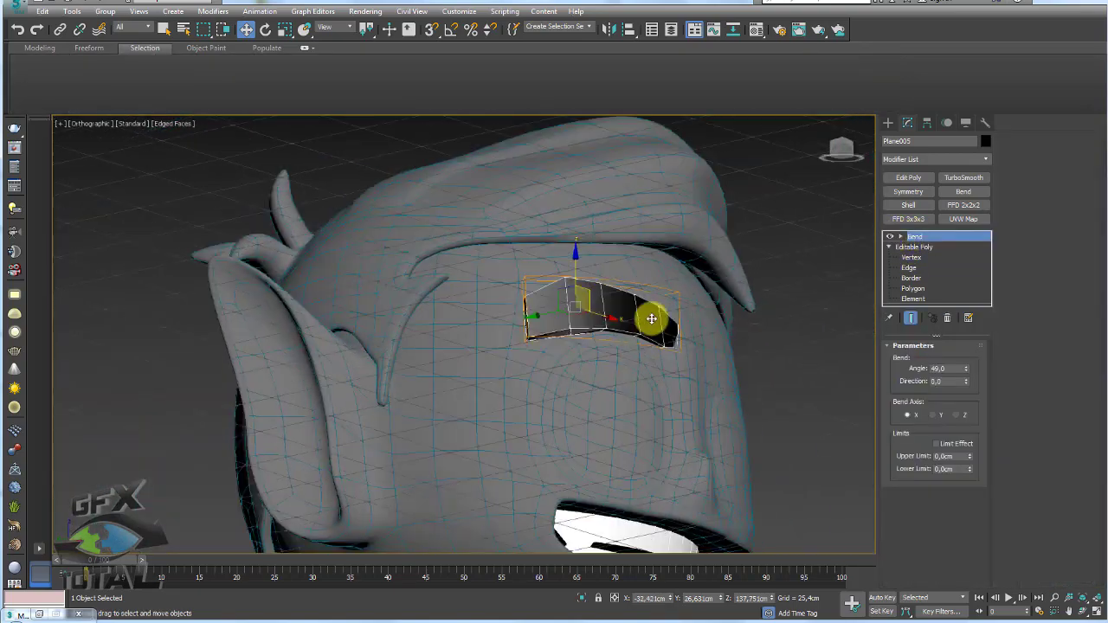
pyautogui.moveTo(651, 319)
pyautogui.keyDown('alt'); pyautogui.mouseDown(button='middle')
pyautogui.moveTo(618, 329)
pyautogui.moveTo(594, 363)
pyautogui.moveTo(584, 352)
pyautogui.mouseUp(button='middle'); pyautogui.keyUp('alt')
pyautogui.press('e')
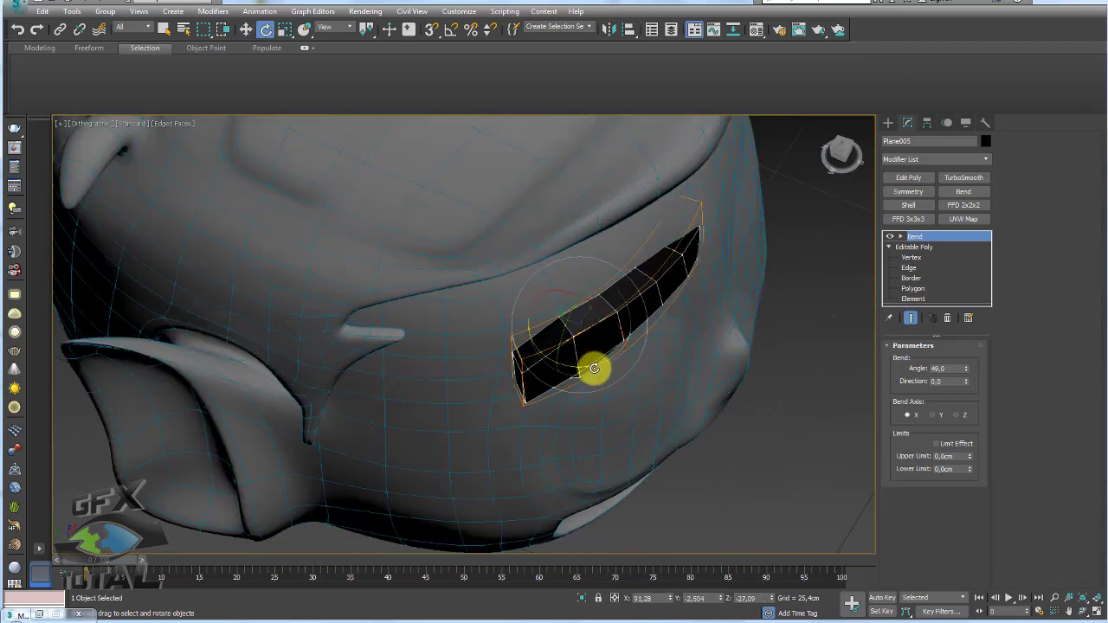
pyautogui.moveTo(594, 369); pyautogui.dragTo(590, 367)
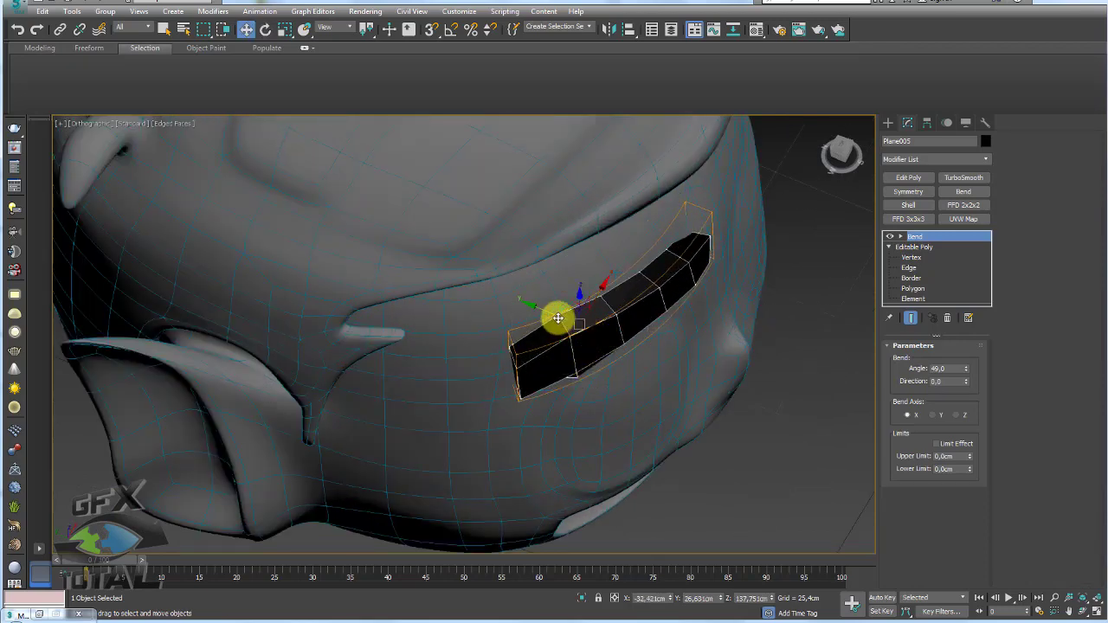
pyautogui.press('e')
pyautogui.moveTo(588, 349); pyautogui.dragTo(589, 359)
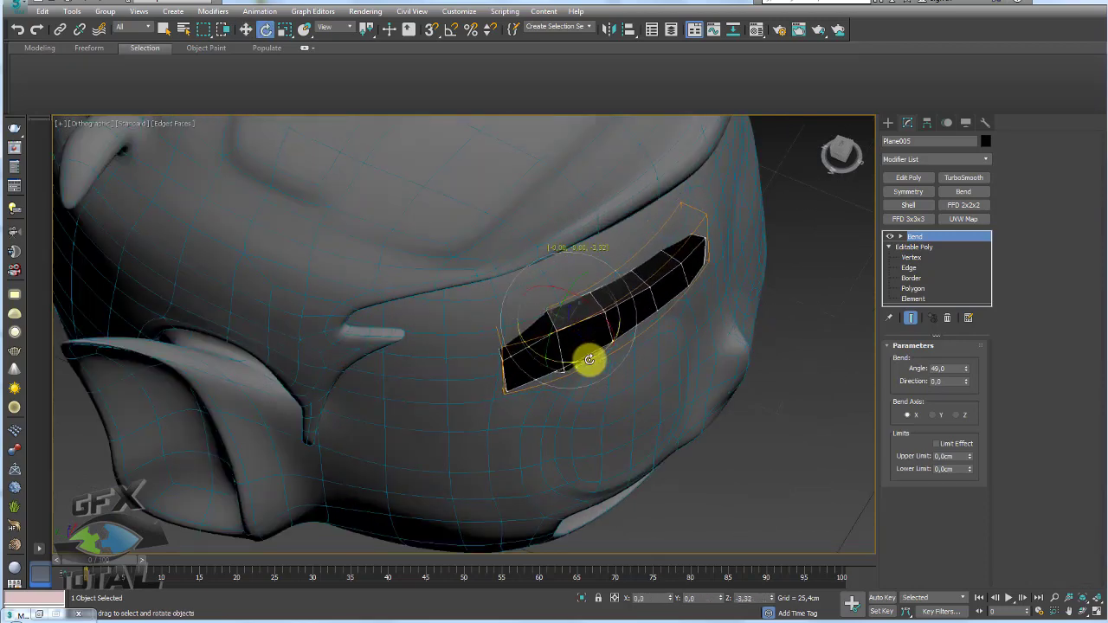
# - Lower the Bend angle from 49 to 39 degrees
pyautogui.scroll(3, 643, 364)
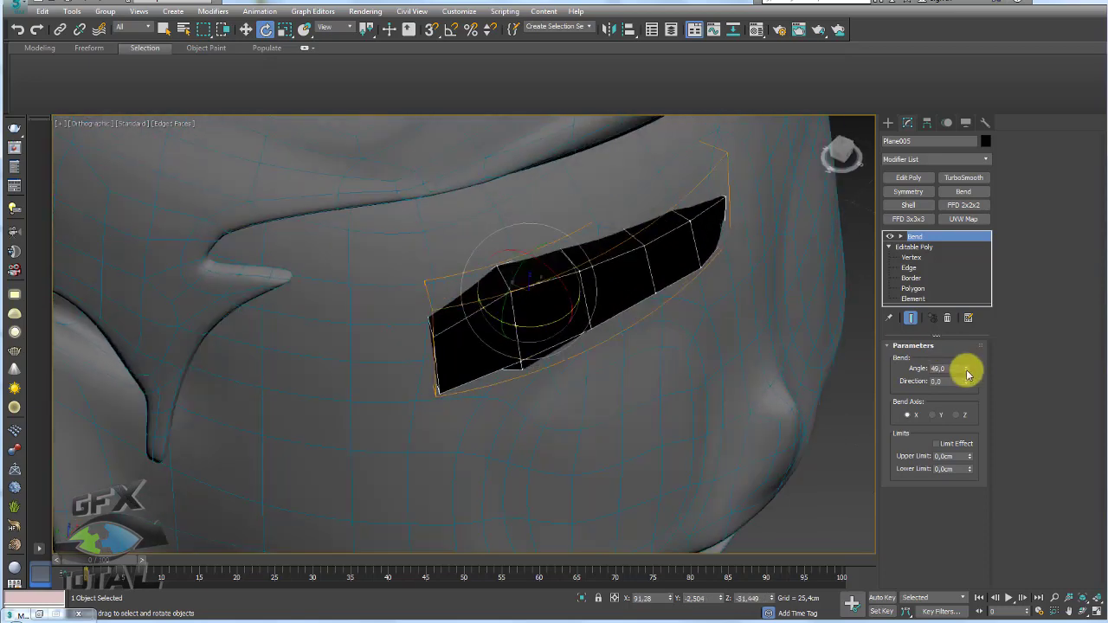
pyautogui.moveTo(968, 374); pyautogui.dragTo(968, 383)
pyautogui.keyDown('alt'); pyautogui.moveTo(819, 335); pyautogui.dragTo(494, 317, button='middle'); pyautogui.keyUp('alt')
pyautogui.press('w')
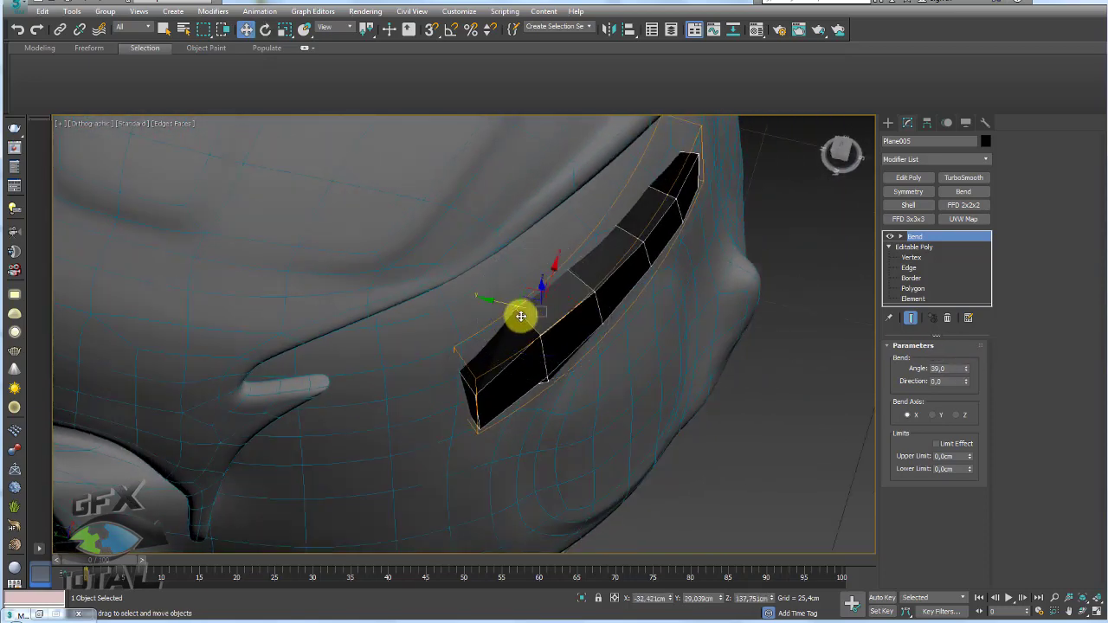
pyautogui.scroll(-5, 524, 289)
pyautogui.keyDown('alt'); pyautogui.moveTo(648, 324); pyautogui.dragTo(569, 279, button='middle'); pyautogui.keyUp('alt')
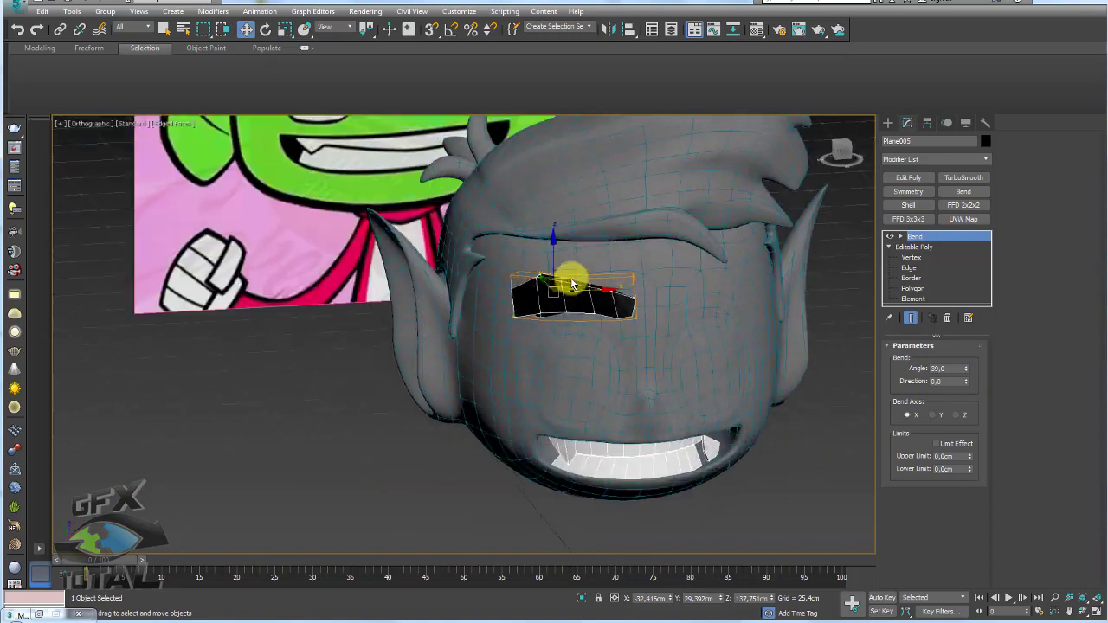
pyautogui.press('f')
pyautogui.scroll(-5, 546, 333)
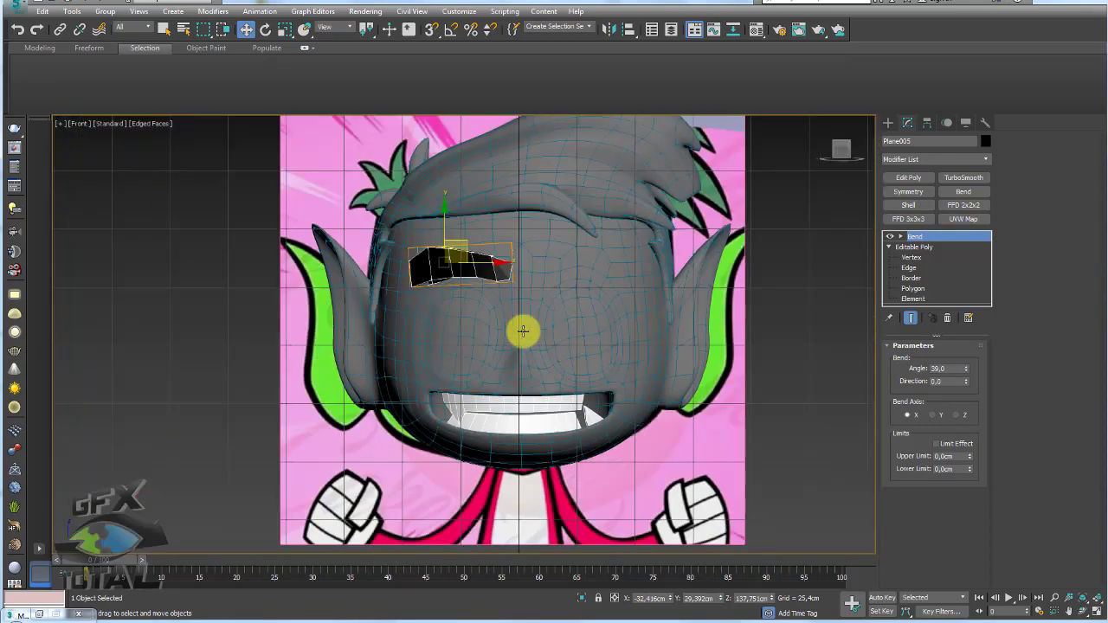
pyautogui.scroll(3, 502, 325)
pyautogui.click(481, 323)
pyautogui.scroll(2, 416, 265)
pyautogui.click(383, 242)
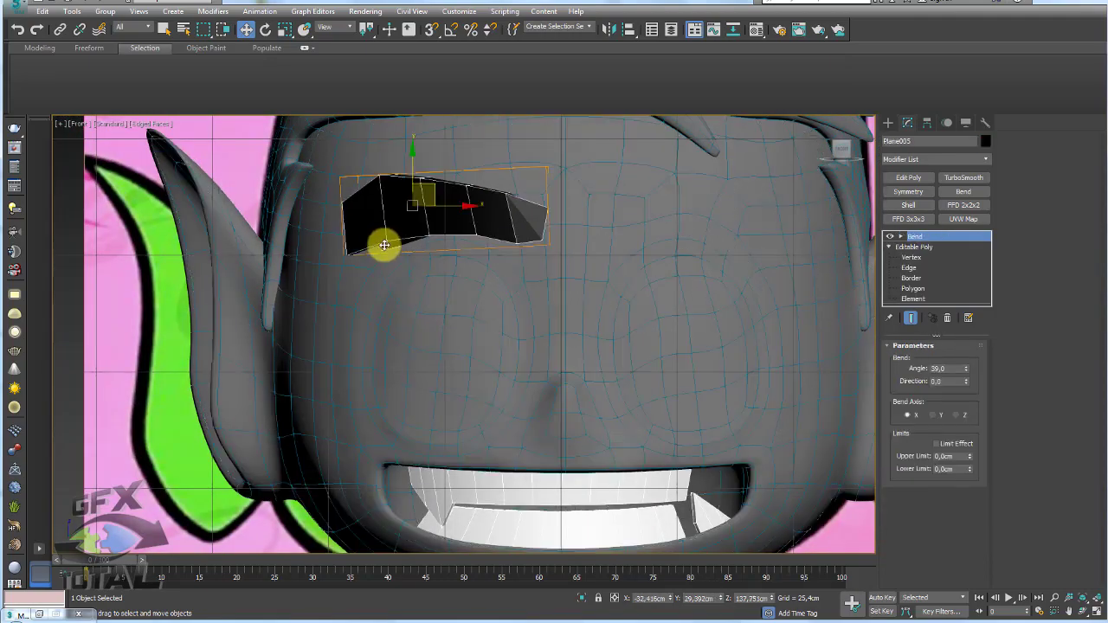
pyautogui.scroll(3, 458, 284)
pyautogui.scroll(3, 448, 264)
pyautogui.scroll(-2, 448, 263)
pyautogui.scroll(-2, 490, 260)
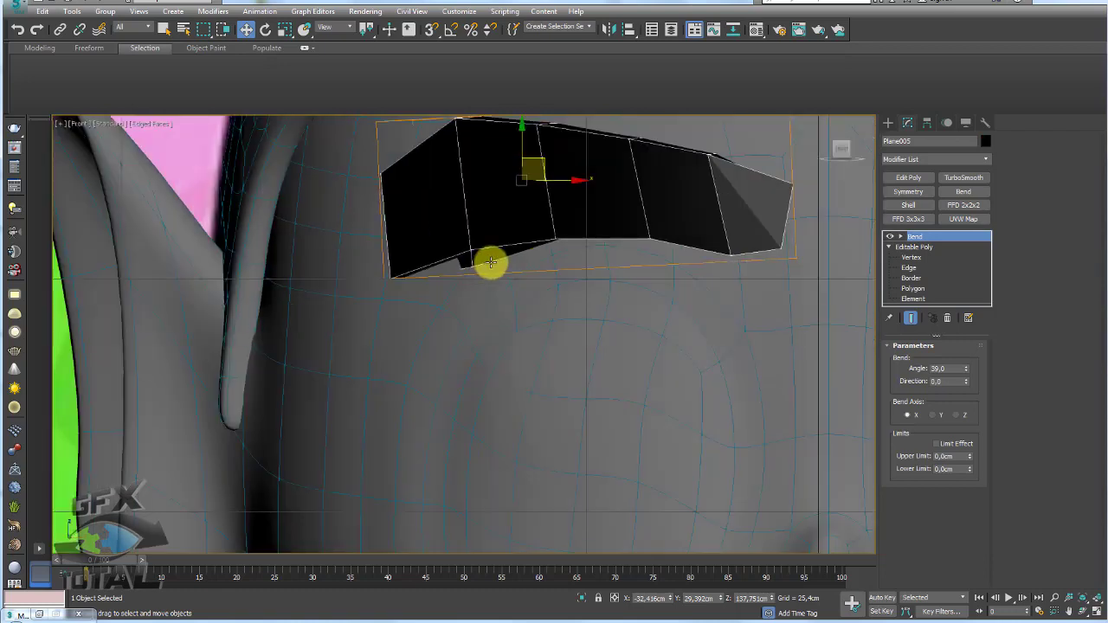
pyautogui.scroll(-2, 490, 260)
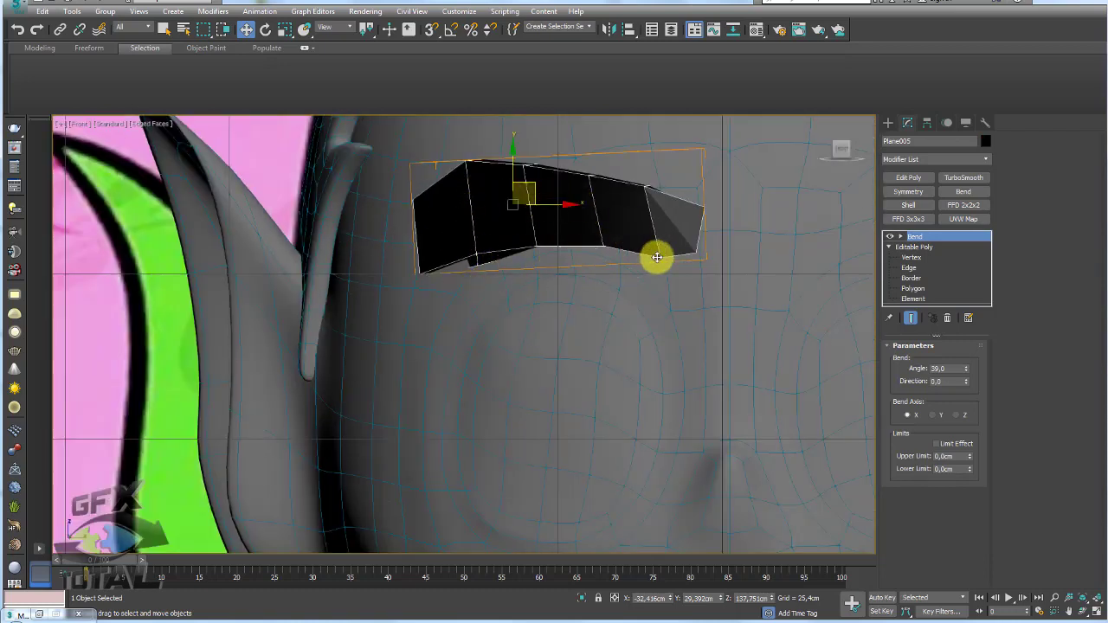
pyautogui.click(947, 360)
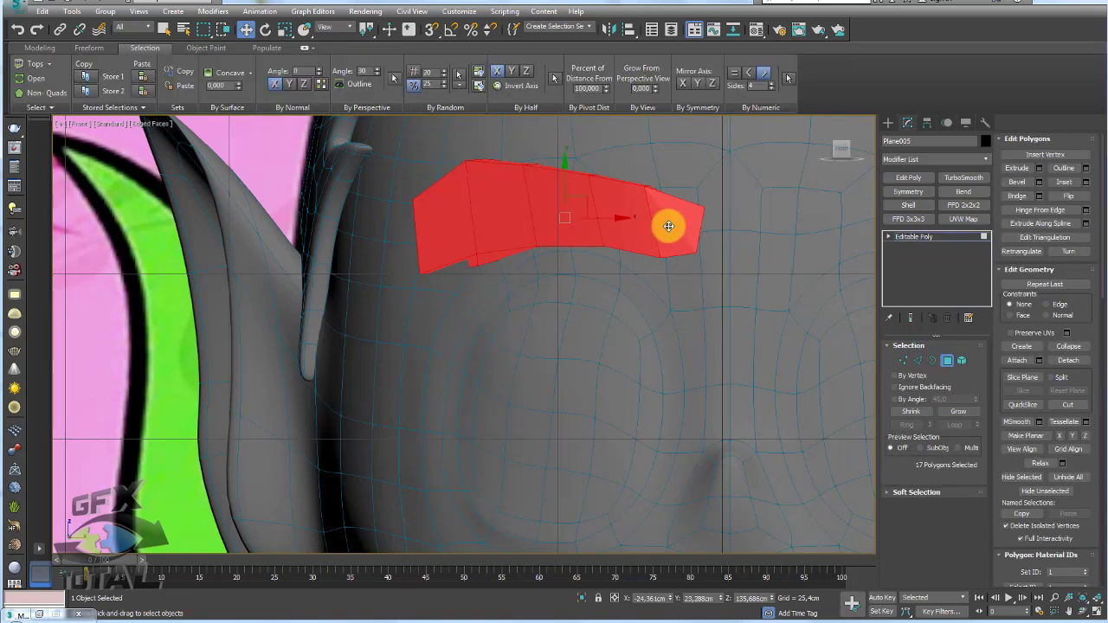
# - Select the eyebrow's open back border and Shift-drag it to extrude a thick band
pyautogui.moveTo(668, 226)
pyautogui.mouseDown()
pyautogui.moveTo(488, 203)
pyautogui.moveTo(457, 212)
pyautogui.mouseUp()
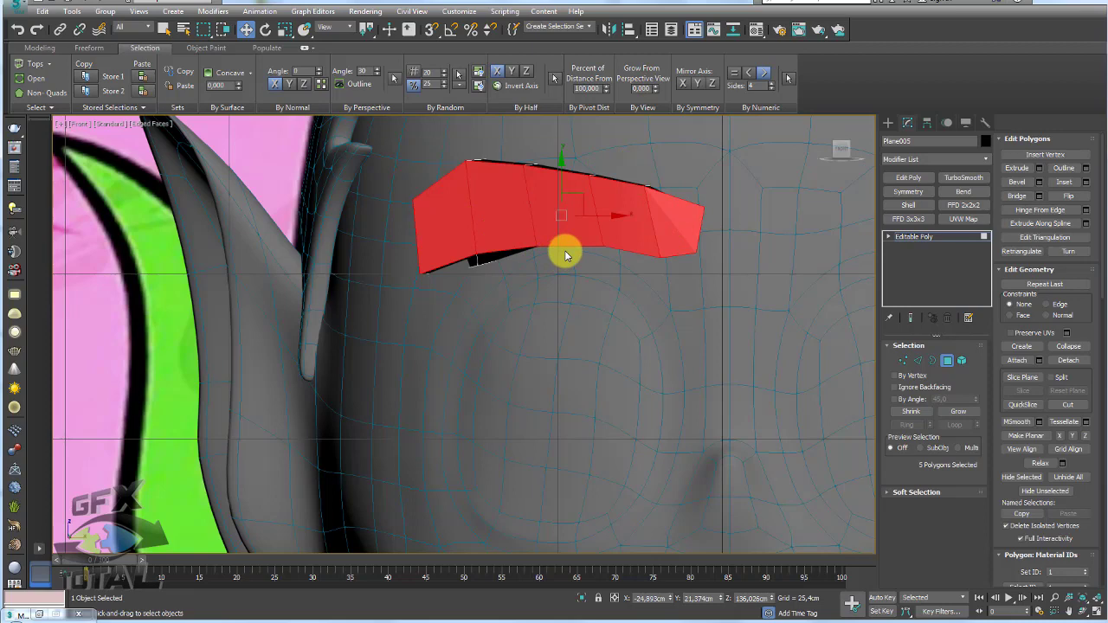
pyautogui.press('2')
pyautogui.click(933, 360)
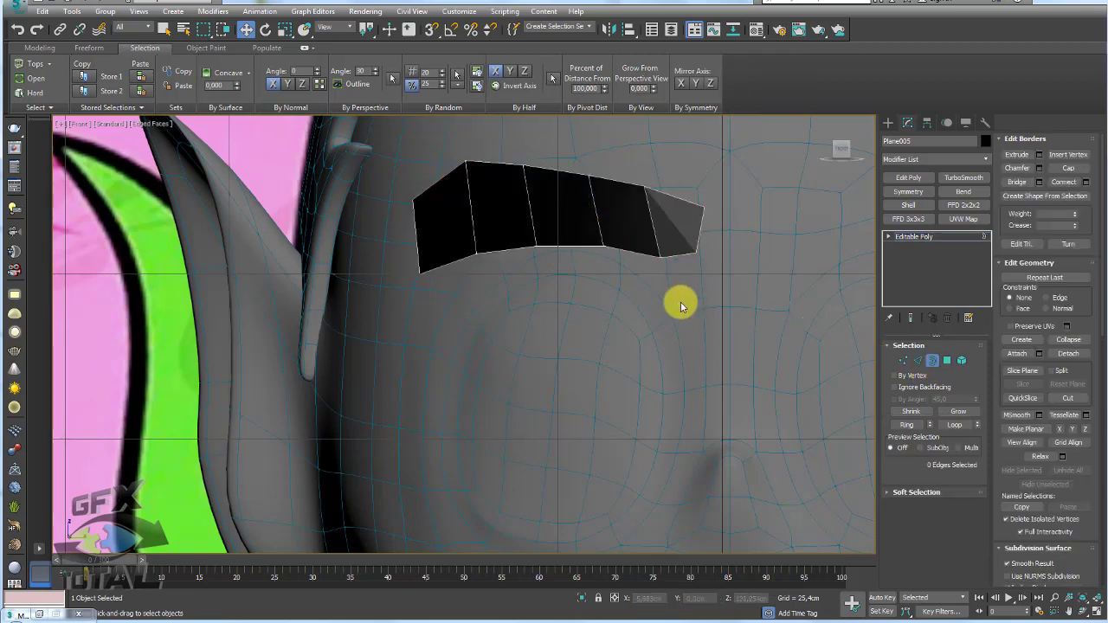
pyautogui.click(470, 259)
pyautogui.moveTo(470, 262)
pyautogui.keyDown('alt'); pyautogui.mouseDown(button='middle')
pyautogui.moveTo(566, 337)
pyautogui.moveTo(597, 235)
pyautogui.mouseUp(button='middle'); pyautogui.keyUp('alt')
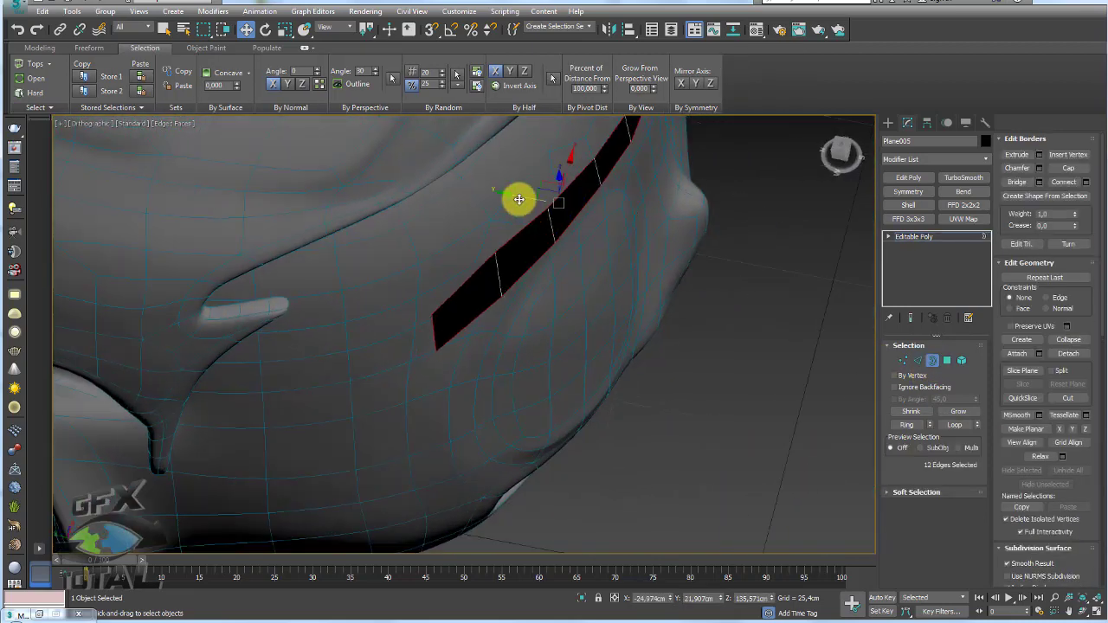
pyautogui.keyDown('shift'); pyautogui.moveTo(518, 199); pyautogui.dragTo(476, 193); pyautogui.keyUp('shift')
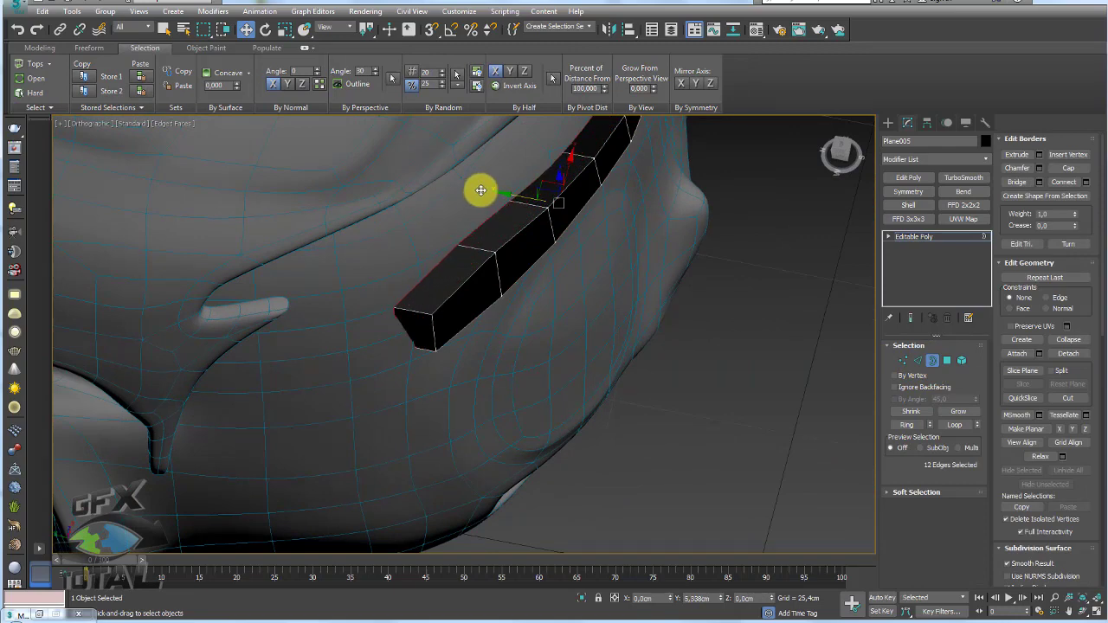
pyautogui.moveTo(511, 217)
pyautogui.keyDown('alt'); pyautogui.mouseDown(button='middle')
pyautogui.moveTo(539, 257)
pyautogui.moveTo(513, 169)
pyautogui.mouseUp(button='middle'); pyautogui.keyUp('alt')
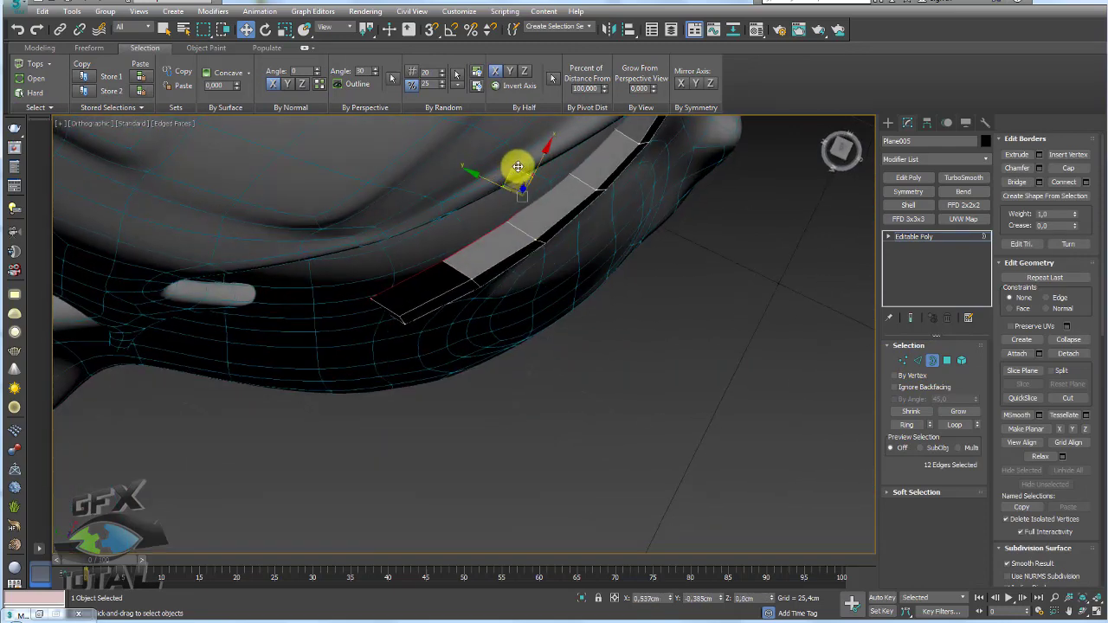
pyautogui.moveTo(521, 159); pyautogui.dragTo(525, 161)
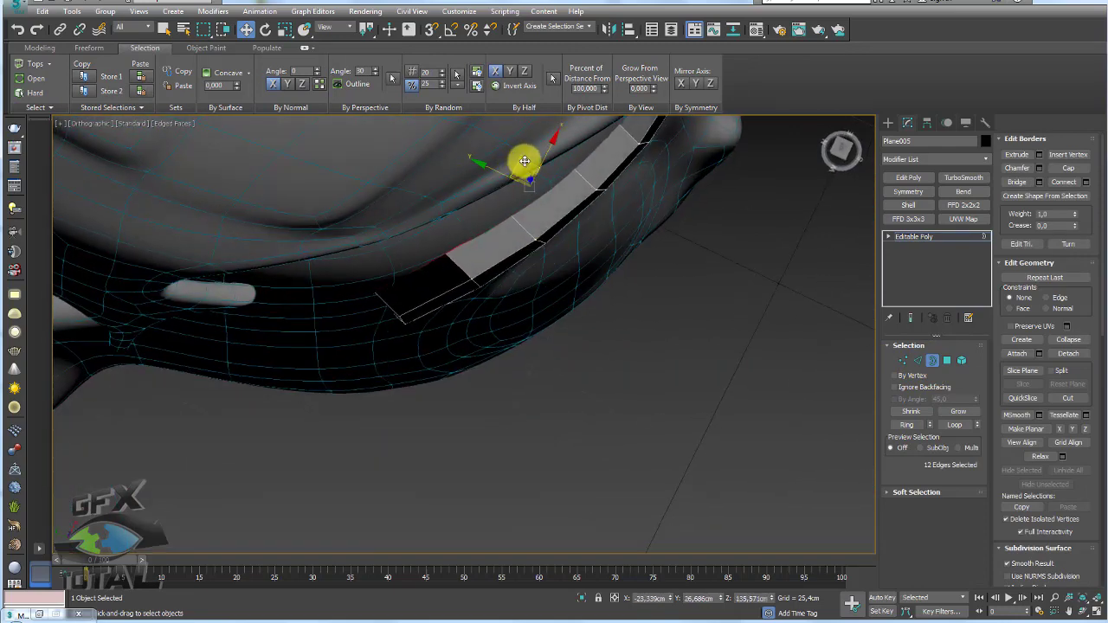
pyautogui.moveTo(512, 153)
pyautogui.keyDown('alt'); pyautogui.mouseDown(button='middle')
pyautogui.moveTo(624, 277)
pyautogui.moveTo(569, 203)
pyautogui.mouseUp(button='middle'); pyautogui.keyUp('alt')
# - Exit the eyebrow's sub-object editing and orient the view to face the head
pyautogui.scroll(-3, 569, 203)
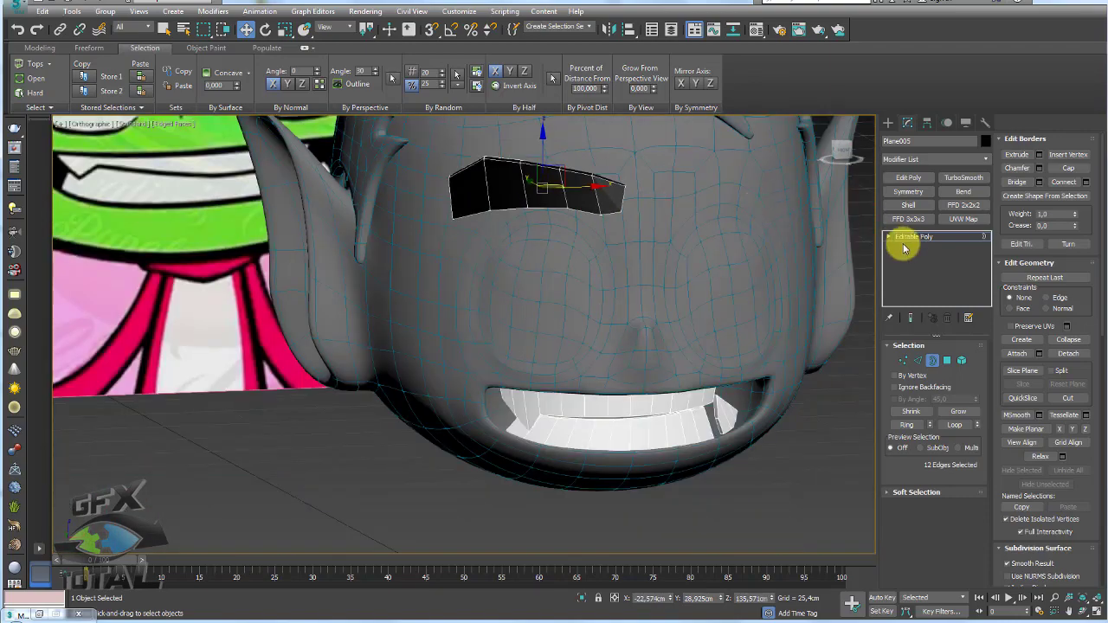
pyautogui.click(905, 237)
pyautogui.moveTo(770, 268)
pyautogui.keyDown('alt'); pyautogui.mouseDown(button='middle')
pyautogui.moveTo(710, 257)
pyautogui.moveTo(563, 297)
pyautogui.moveTo(583, 296)
pyautogui.mouseUp(button='middle'); pyautogui.keyUp('alt')
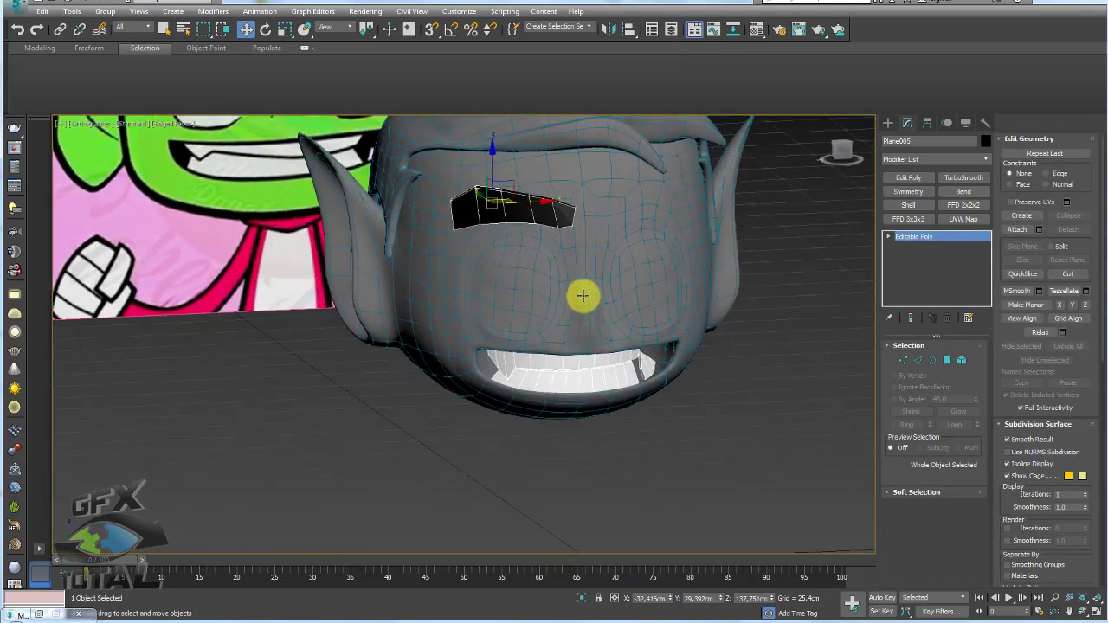
pyautogui.moveTo(556, 261)
pyautogui.keyDown('alt'); pyautogui.mouseDown(button='middle')
pyautogui.moveTo(566, 297)
pyautogui.moveTo(550, 321)
pyautogui.mouseUp(button='middle'); pyautogui.keyUp('alt')
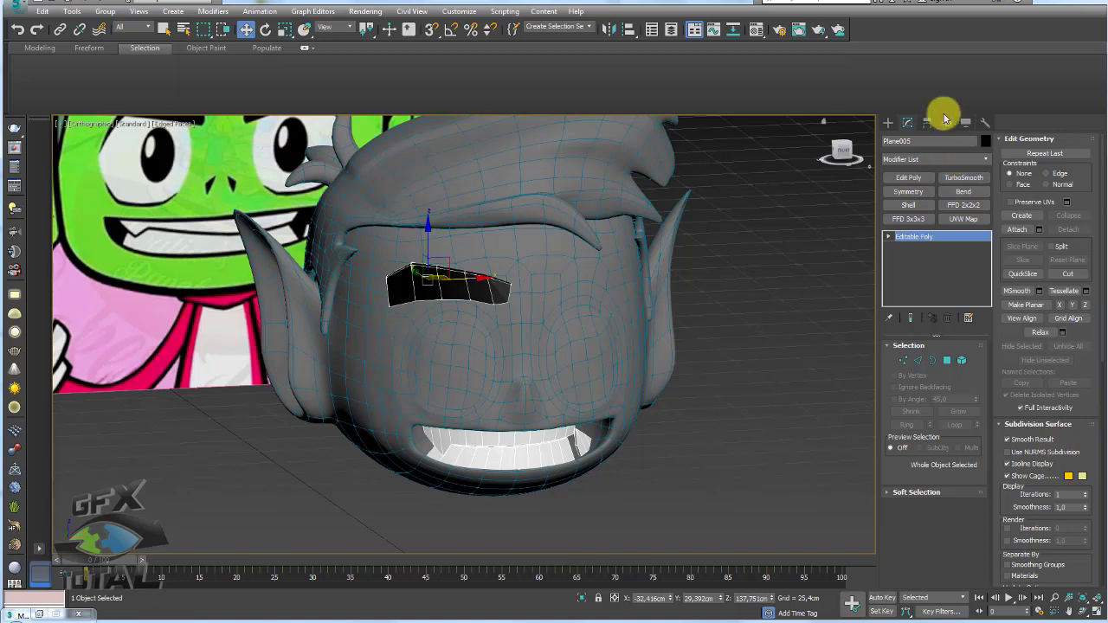
# - With Affect Pivot Only, align the eyebrow's pivot to Box003's pivot on X, Y and Z
pyautogui.click(928, 123)
pyautogui.click(924, 206)
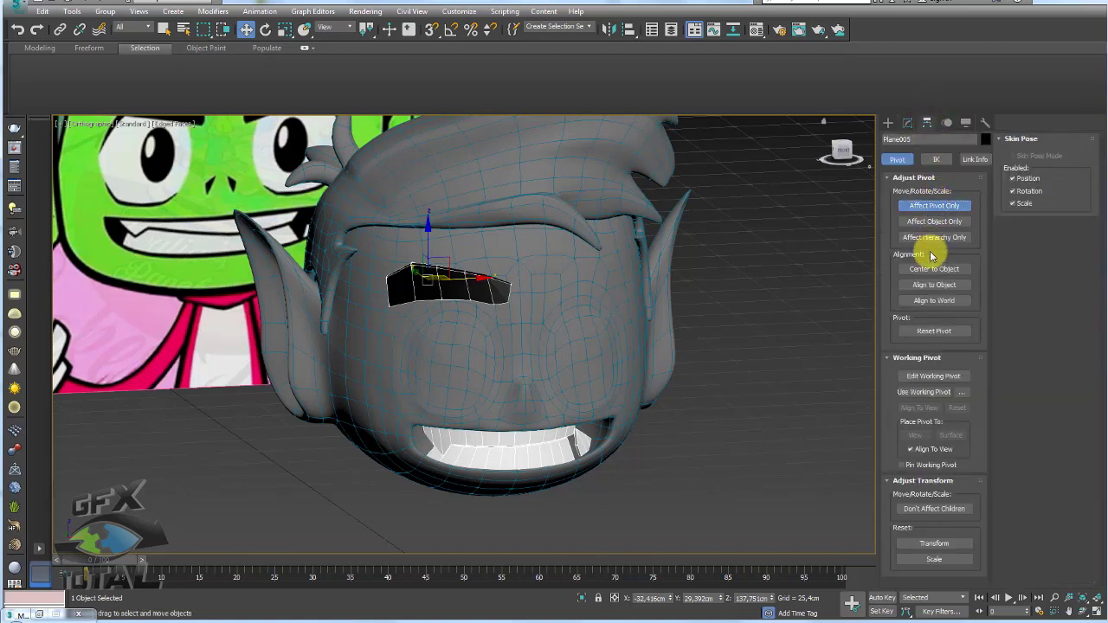
pyautogui.click(631, 32)
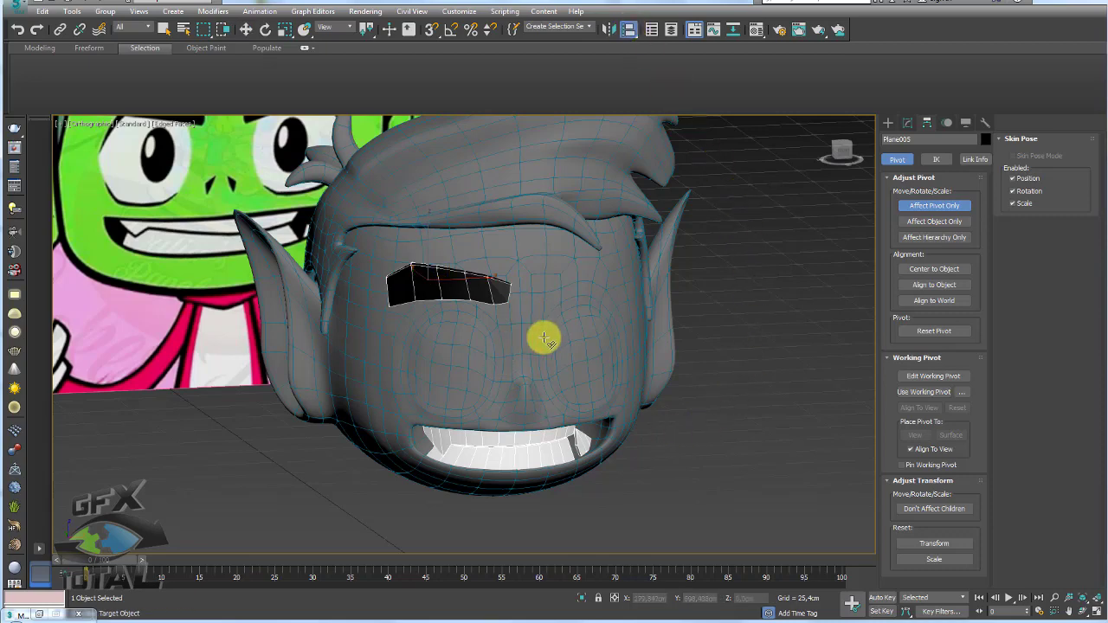
pyautogui.click(540, 310)
pyautogui.moveTo(539, 192); pyautogui.dragTo(706, 180)
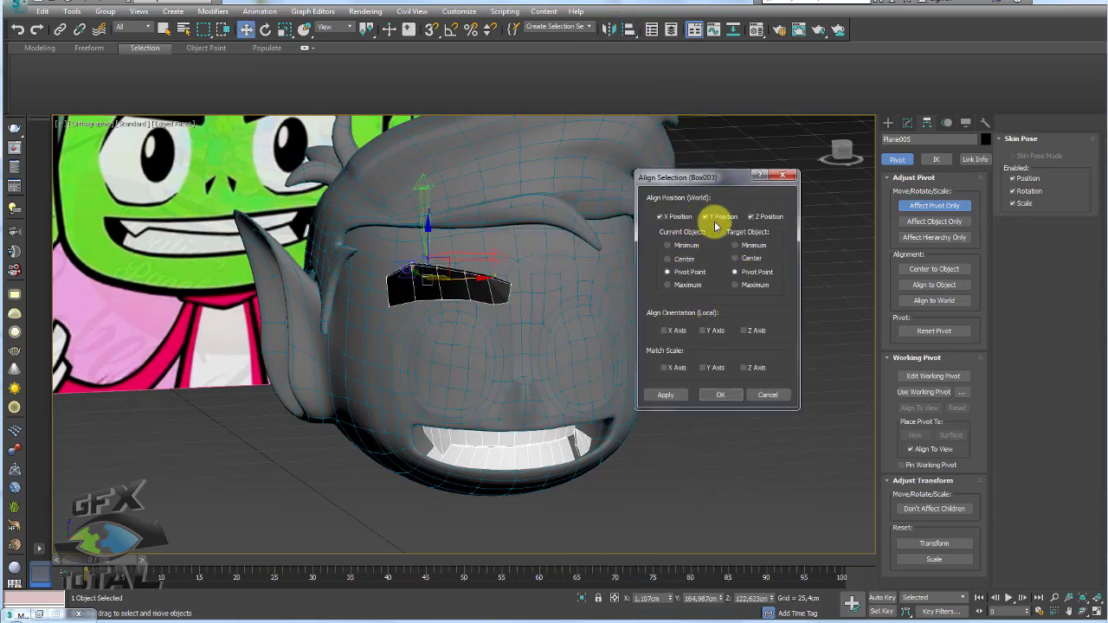
pyautogui.click(719, 395)
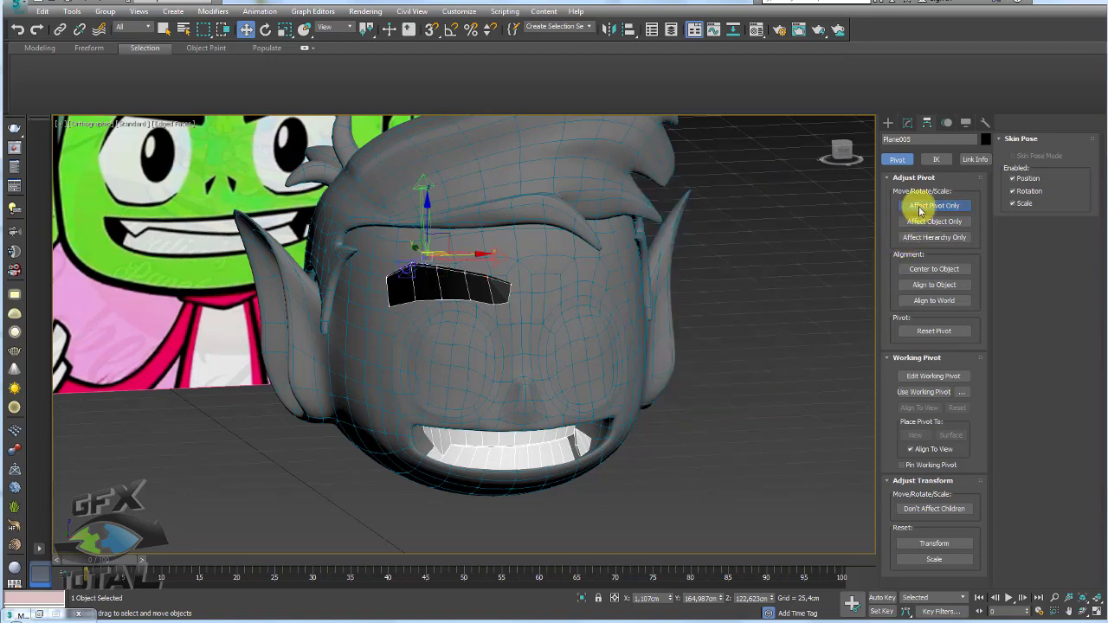
pyautogui.click(920, 210)
pyautogui.moveTo(598, 294)
pyautogui.keyDown('alt'); pyautogui.mouseDown(button='middle')
pyautogui.moveTo(581, 345)
pyautogui.moveTo(477, 309)
pyautogui.mouseUp(button='middle'); pyautogui.keyUp('alt')
pyautogui.press('e')
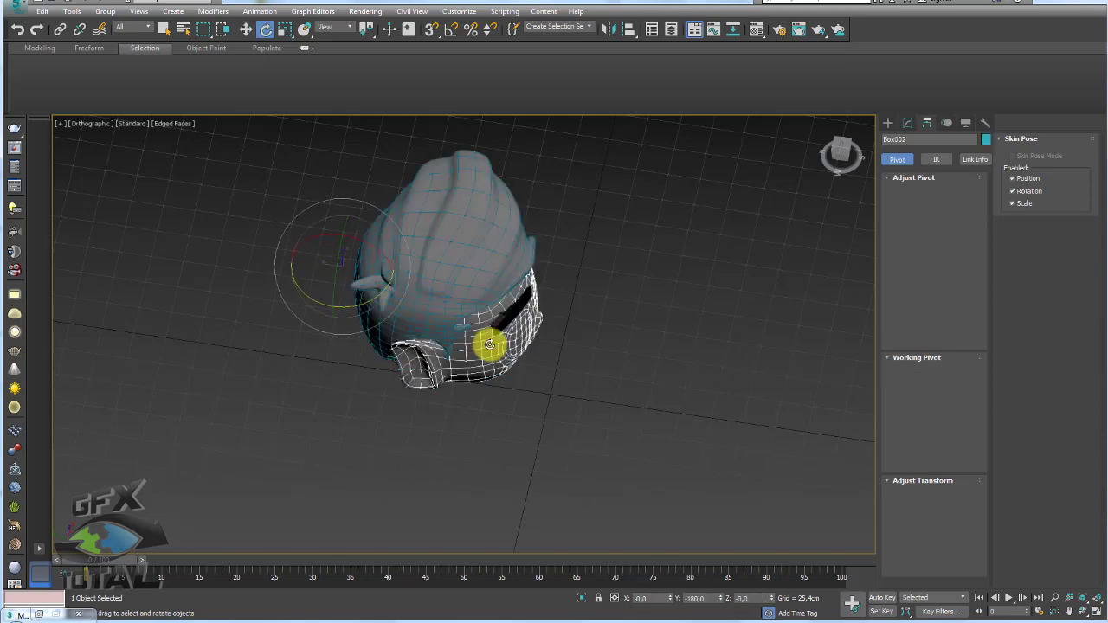
# - Mirror the eyebrow across X as an Instance so it sits over the opposite eye
pyautogui.hotkey('shift', 'z')
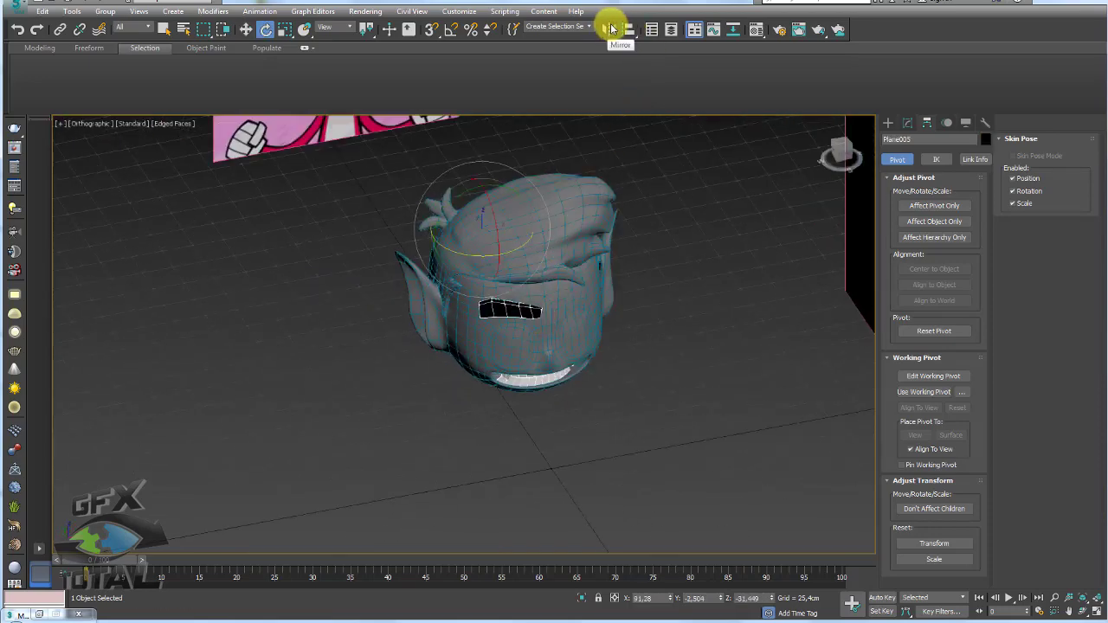
pyautogui.click(611, 30)
pyautogui.moveTo(564, 196); pyautogui.dragTo(769, 193)
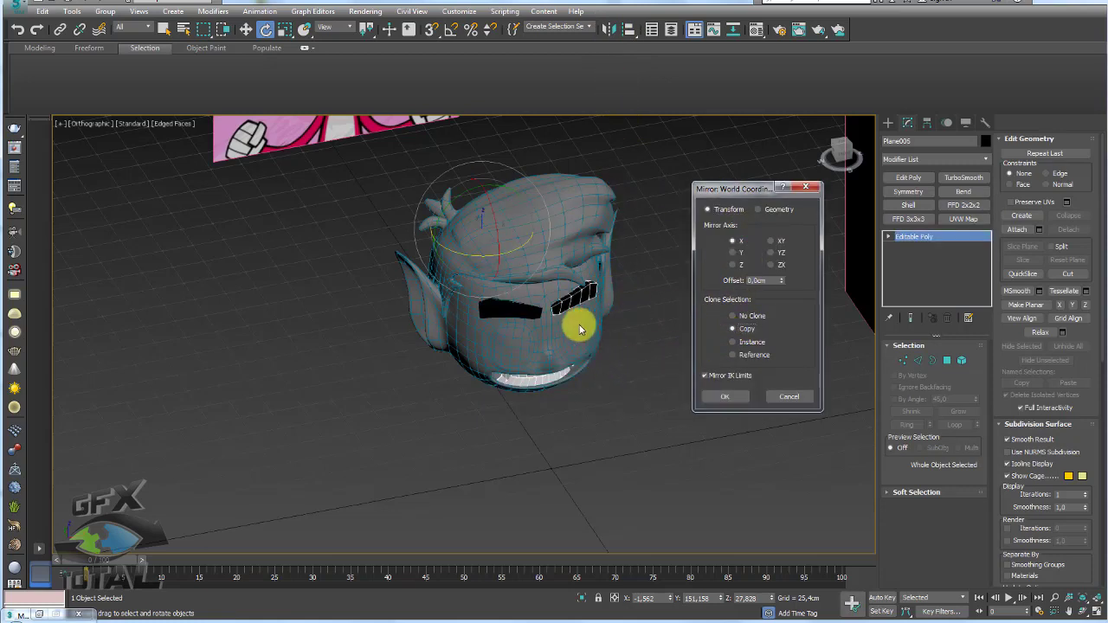
pyautogui.click(745, 330)
pyautogui.click(736, 344)
pyautogui.click(726, 397)
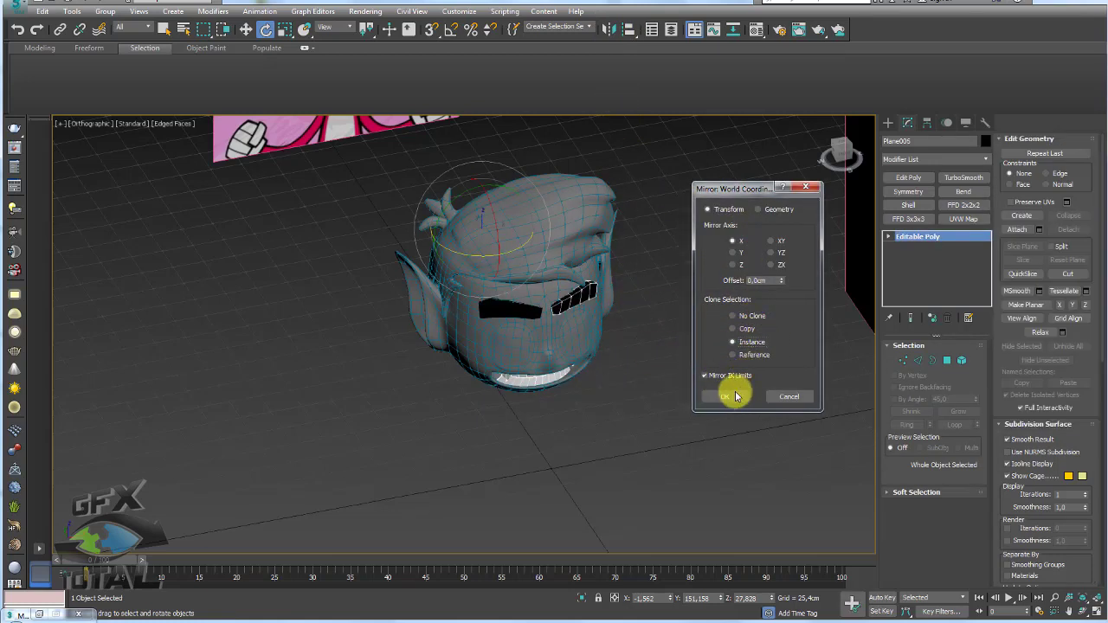
pyautogui.moveTo(641, 361)
pyautogui.keyDown('alt'); pyautogui.mouseDown(button='middle')
pyautogui.moveTo(557, 304)
pyautogui.moveTo(745, 363)
pyautogui.mouseUp(button='middle'); pyautogui.keyUp('alt')
pyautogui.scroll(3, 556, 304)
# - Select the left eyebrow element and add an FFD 3x3x3 lattice at Control Points level
pyautogui.click(961, 360)
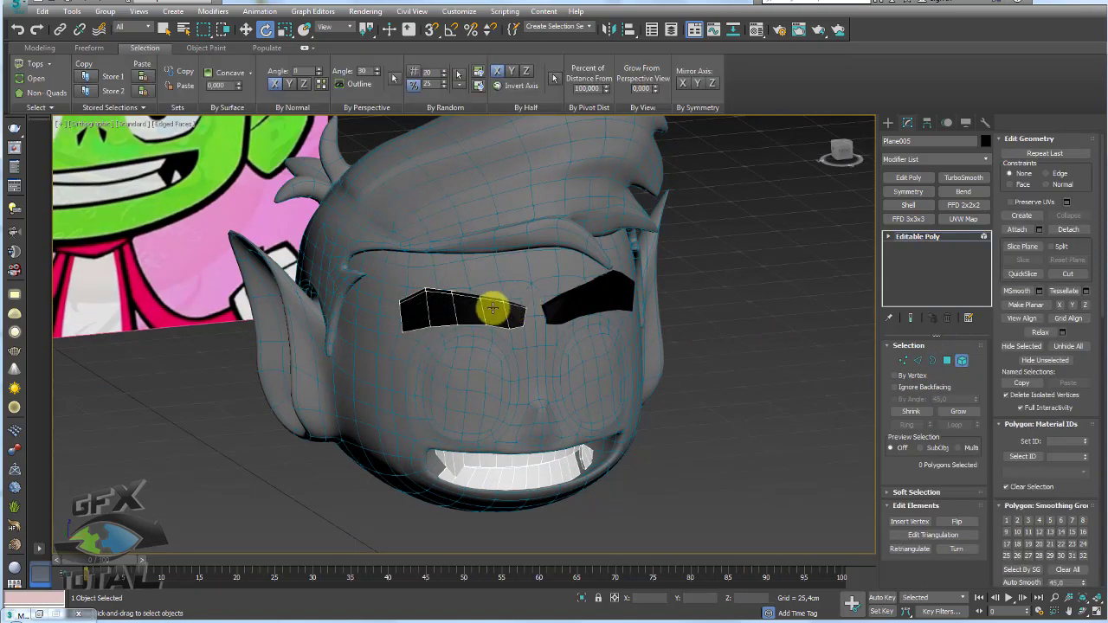
pyautogui.click(494, 307)
pyautogui.scroll(2, 529, 331)
pyautogui.keyDown('alt'); pyautogui.moveTo(528, 332); pyautogui.dragTo(495, 317, button='middle'); pyautogui.keyUp('alt')
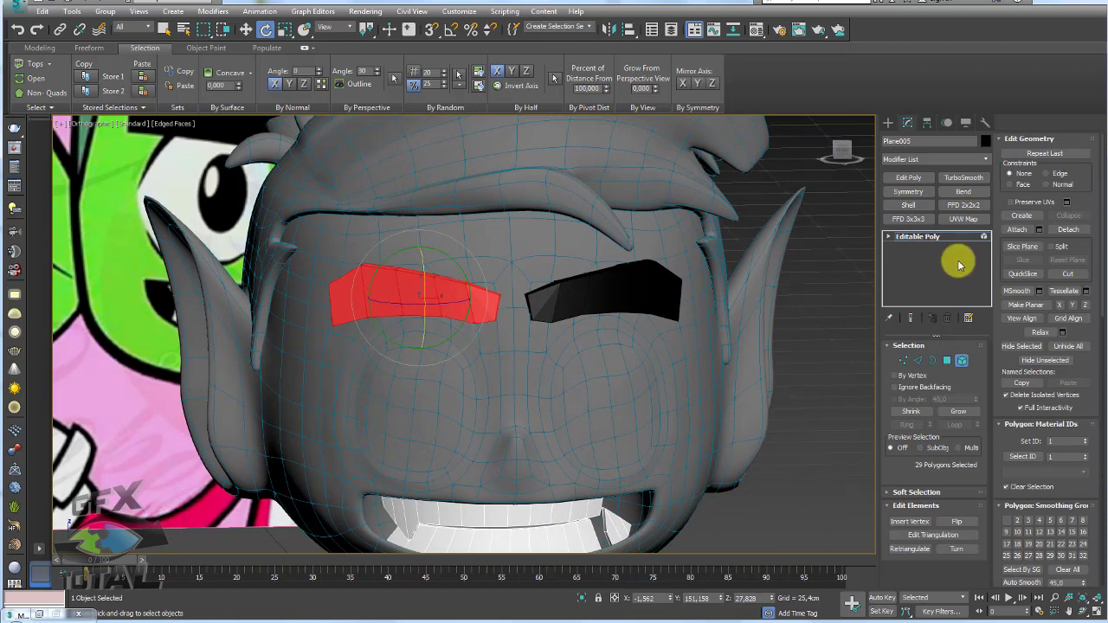
pyautogui.click(908, 219)
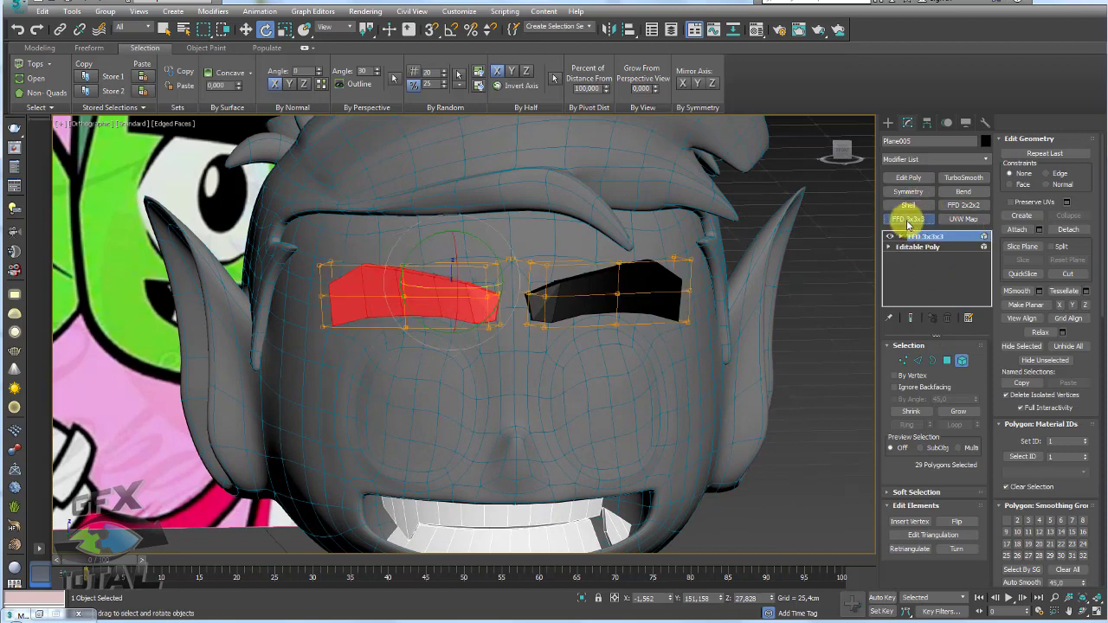
pyautogui.click(901, 236)
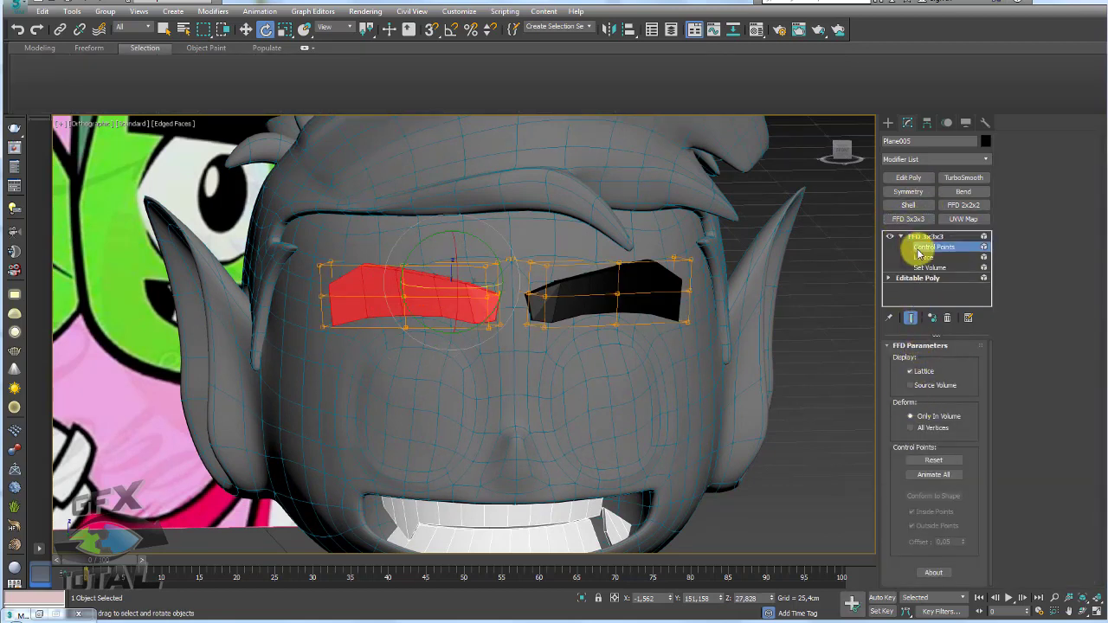
pyautogui.click(934, 247)
# - Raise the lattice's top-middle point and reshape the outer end to arch the eyebrow
pyautogui.moveTo(555, 303)
pyautogui.keyDown('alt'); pyautogui.mouseDown(button='middle')
pyautogui.moveTo(522, 305)
pyautogui.moveTo(530, 362)
pyautogui.mouseUp(button='middle'); pyautogui.keyUp('alt')
pyautogui.scroll(4, 483, 250)
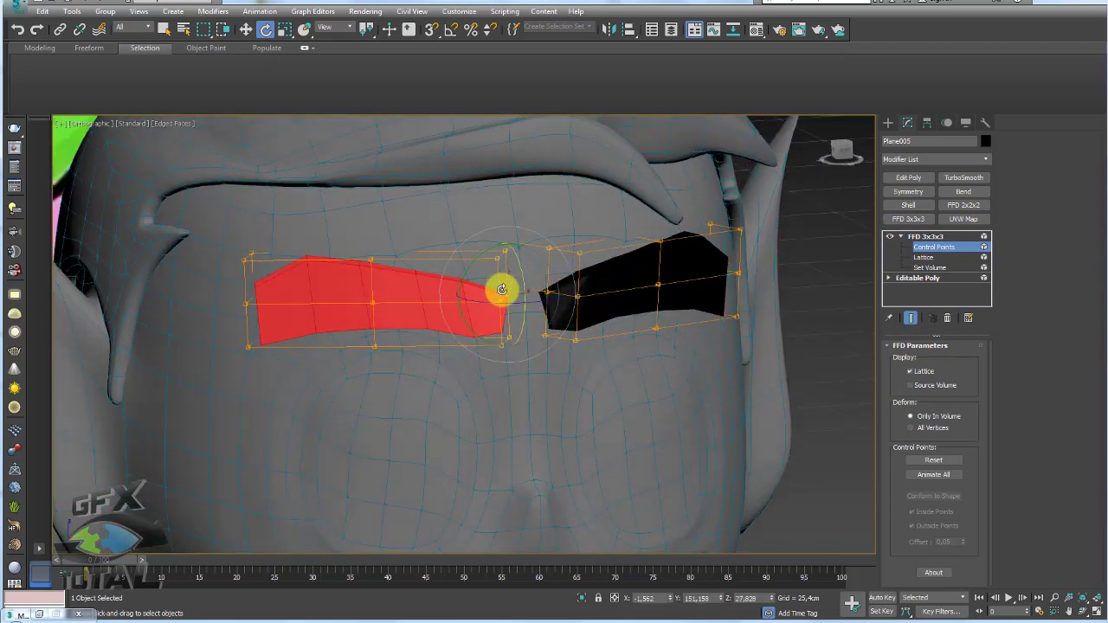
pyautogui.press('w')
pyautogui.moveTo(517, 272)
pyautogui.mouseDown()
pyautogui.moveTo(502, 255)
pyautogui.moveTo(500, 269)
pyautogui.moveTo(476, 268)
pyautogui.mouseUp()
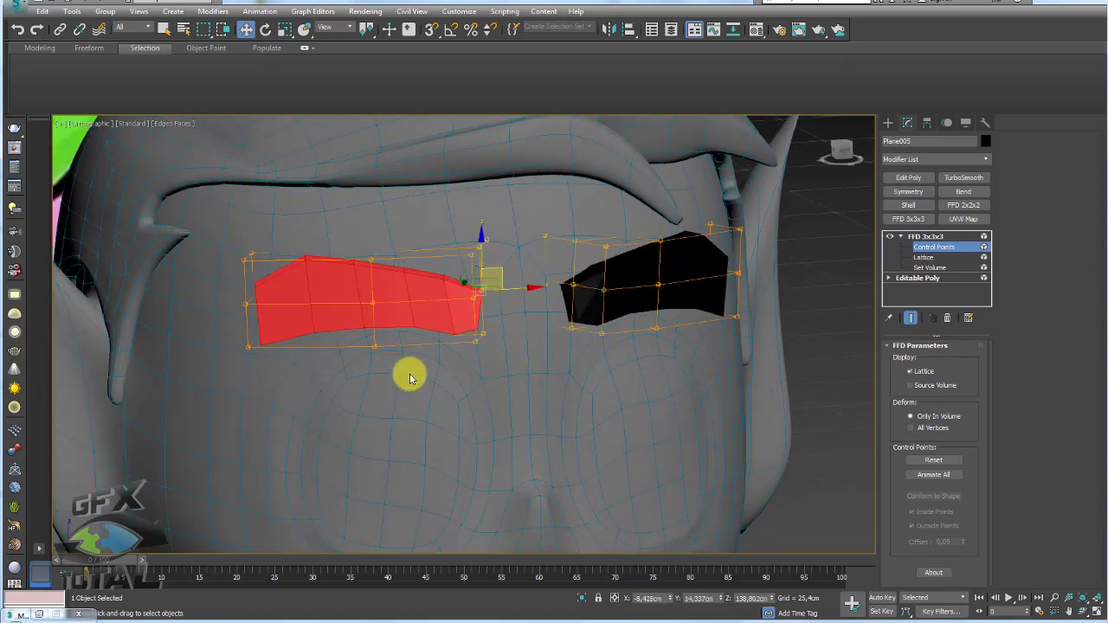
pyautogui.click(381, 257)
pyautogui.moveTo(385, 251); pyautogui.dragTo(383, 247)
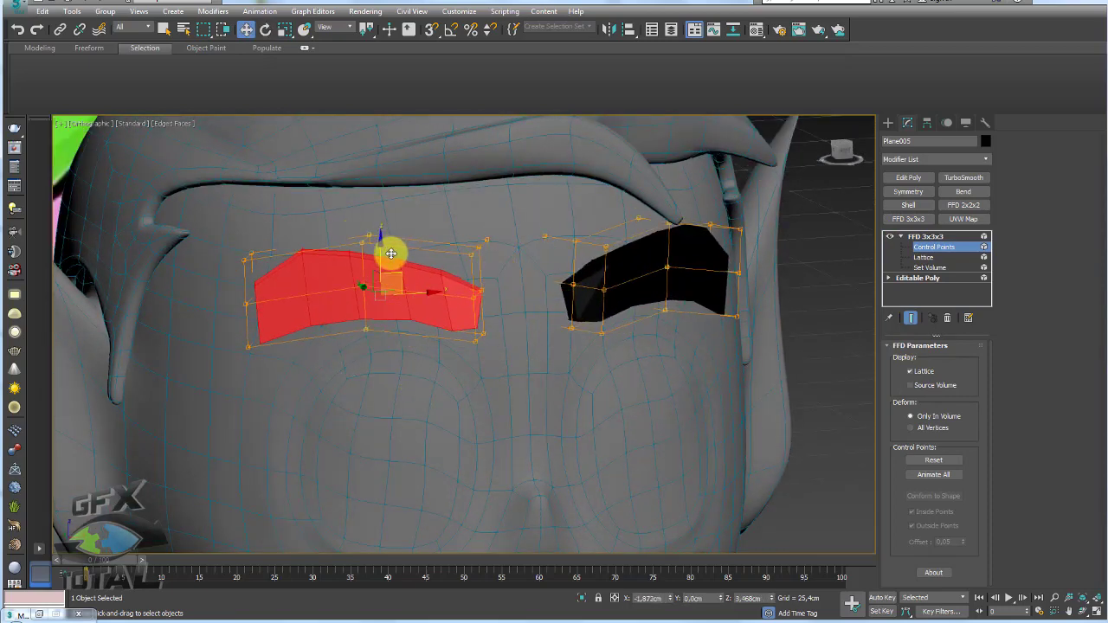
pyautogui.keyDown('alt'); pyautogui.moveTo(384, 247); pyautogui.dragTo(336, 266, button='middle'); pyautogui.keyUp('alt')
pyautogui.click(260, 256)
pyautogui.moveTo(267, 232); pyautogui.dragTo(261, 251)
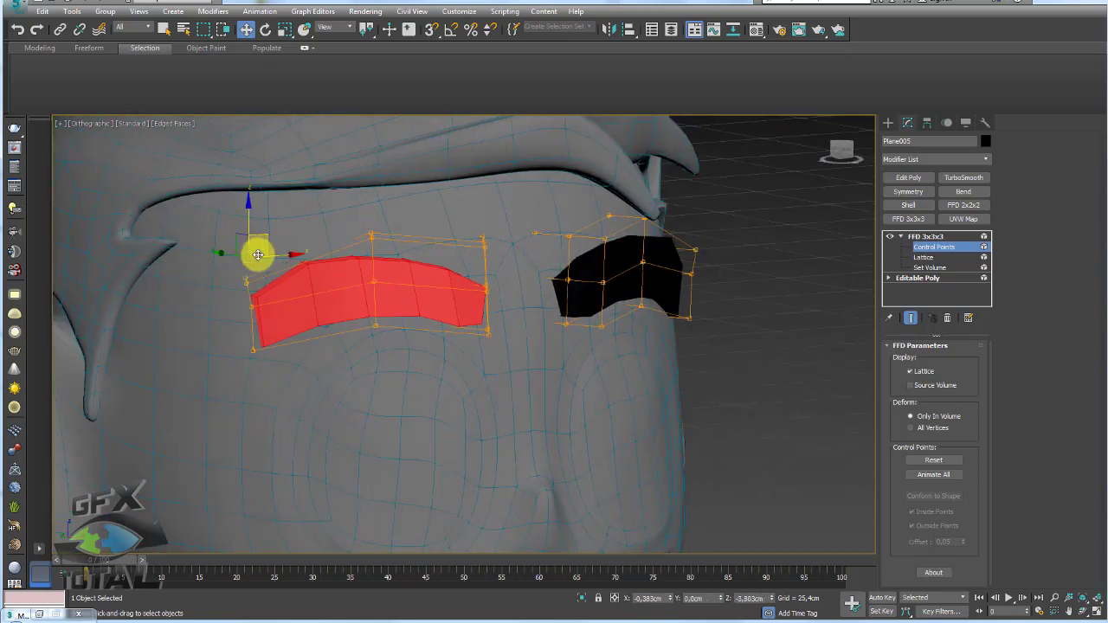
pyautogui.click(379, 248)
pyautogui.moveTo(388, 213); pyautogui.dragTo(403, 223)
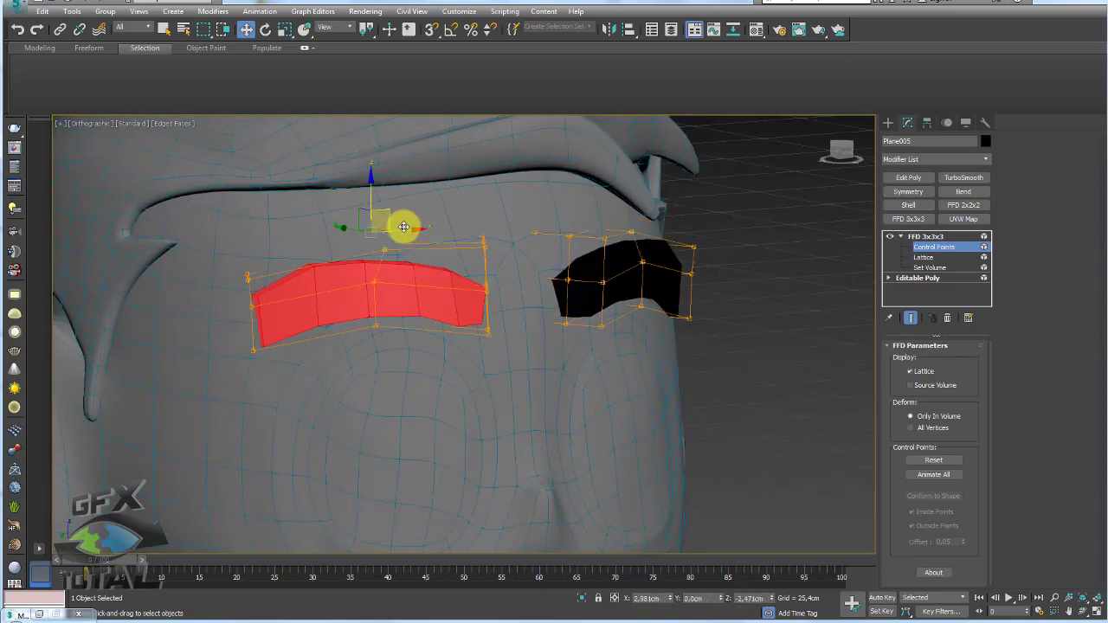
# - Nudge the end lattice point to finish the brow shape and exit Control Points
pyautogui.scroll(-5, 562, 340)
pyautogui.keyDown('alt'); pyautogui.moveTo(549, 329); pyautogui.dragTo(615, 394, button='middle'); pyautogui.keyUp('alt')
pyautogui.scroll(2, 564, 349)
pyautogui.scroll(3, 493, 344)
pyautogui.scroll(4, 518, 351)
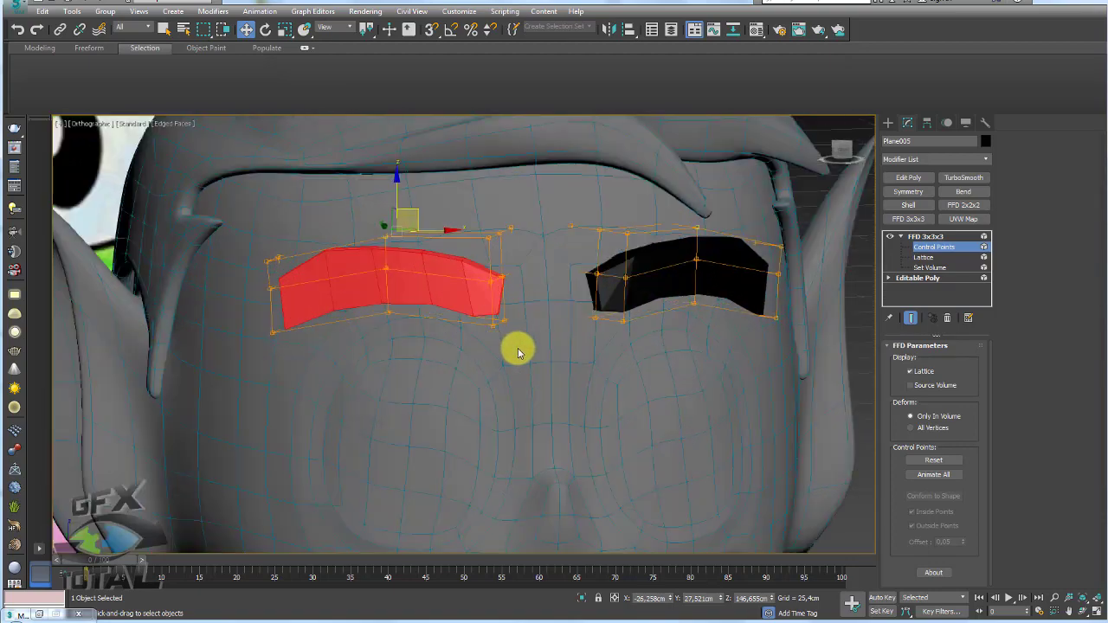
pyautogui.click(514, 248)
pyautogui.moveTo(515, 247); pyautogui.dragTo(520, 257)
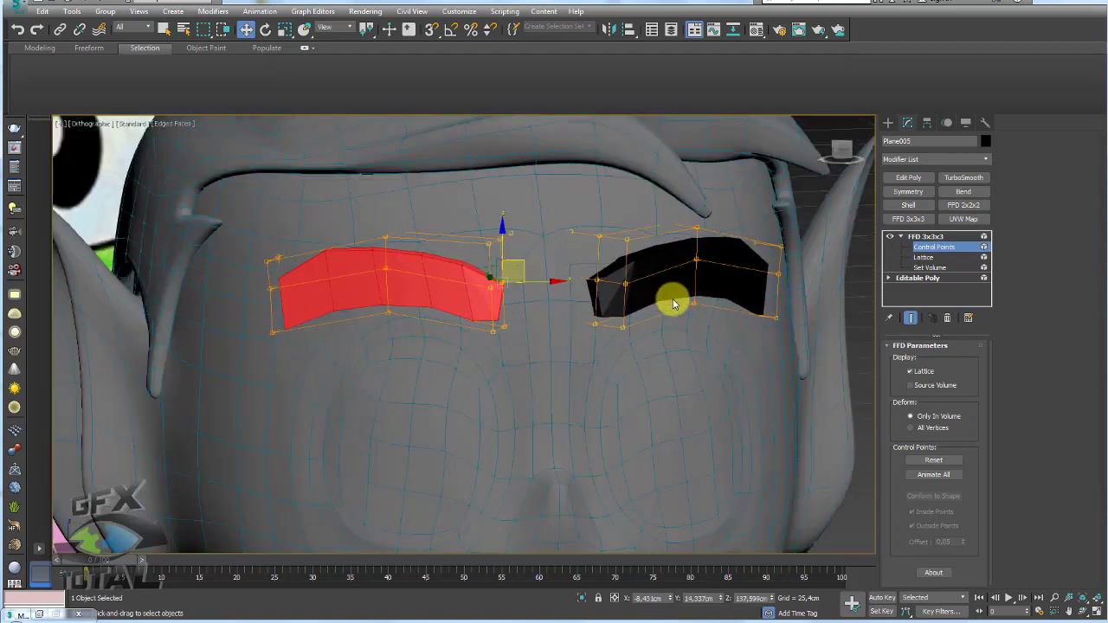
pyautogui.hotkey('shift', 'z')
pyautogui.click(921, 246)
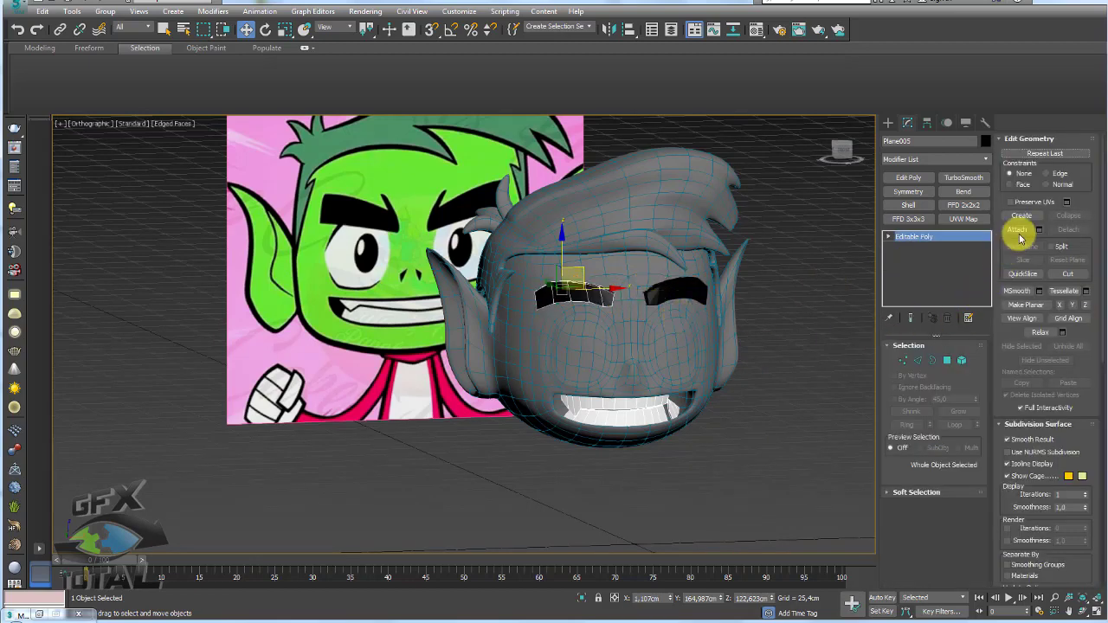
# - Collapse the eyebrow to Editable Poly, then disable the head's TurboSmooth and add Edit Poly above Symmetry
pyautogui.click(1017, 229)
pyautogui.keyDown('alt'); pyautogui.moveTo(782, 334); pyautogui.dragTo(691, 349, button='middle'); pyautogui.keyUp('alt')
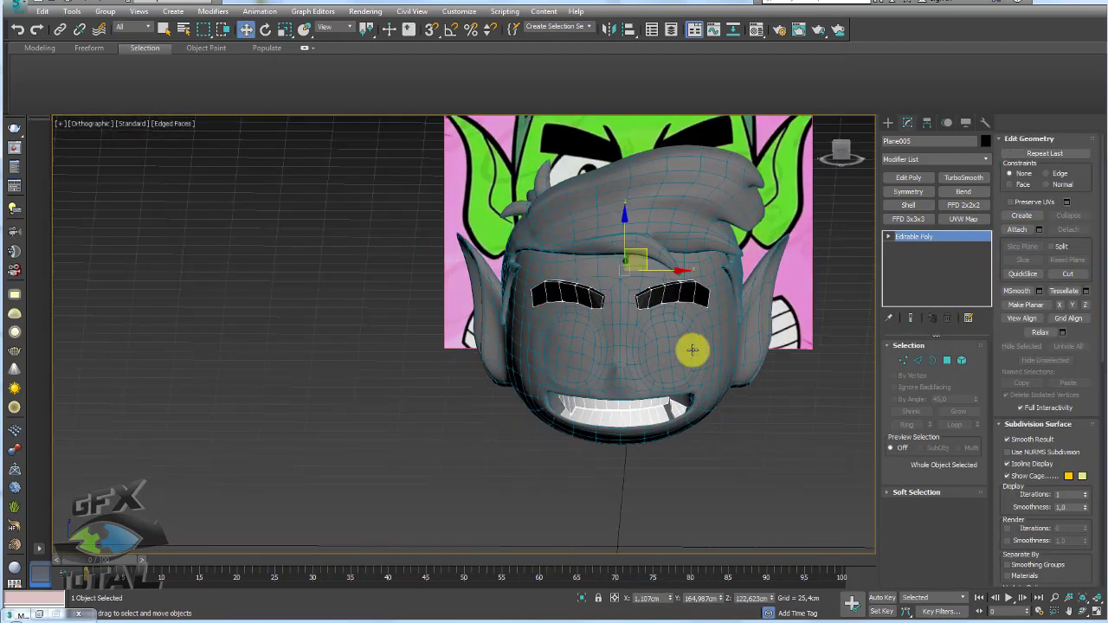
pyautogui.click(676, 355)
pyautogui.click(892, 236)
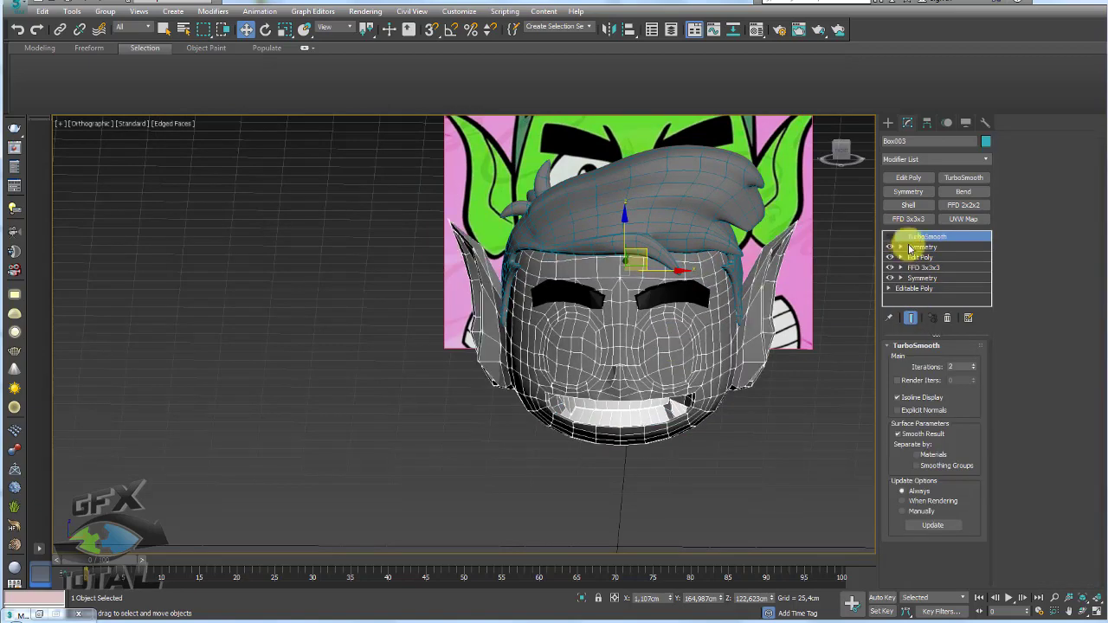
pyautogui.click(920, 247)
pyautogui.click(909, 178)
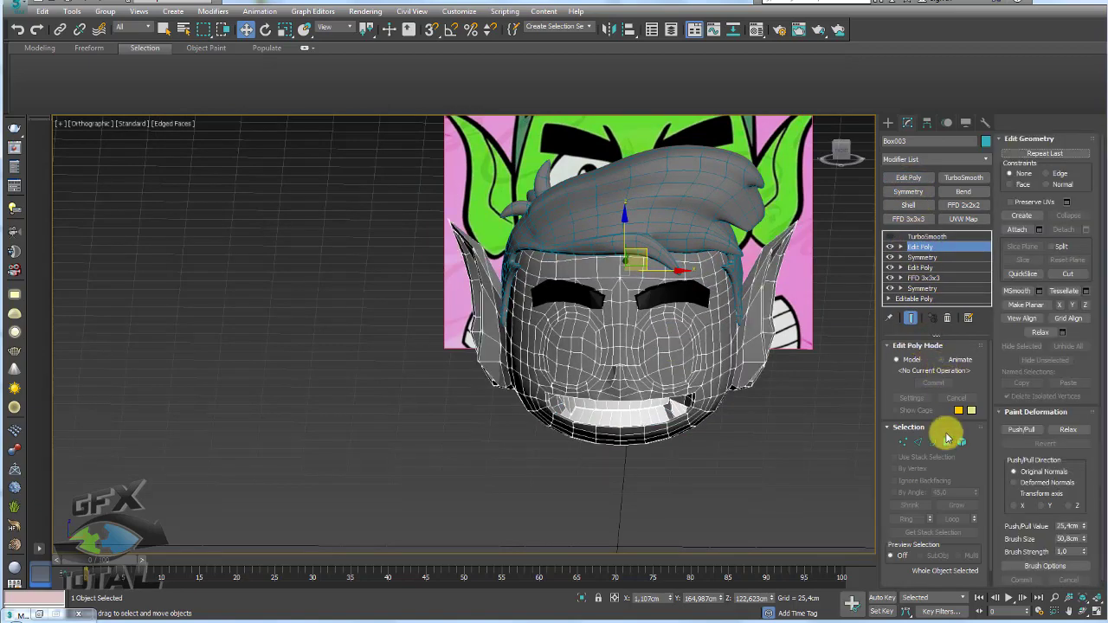
# - Pick a vertex in the eye area and convert it to a polygon selection
pyautogui.click(910, 444)
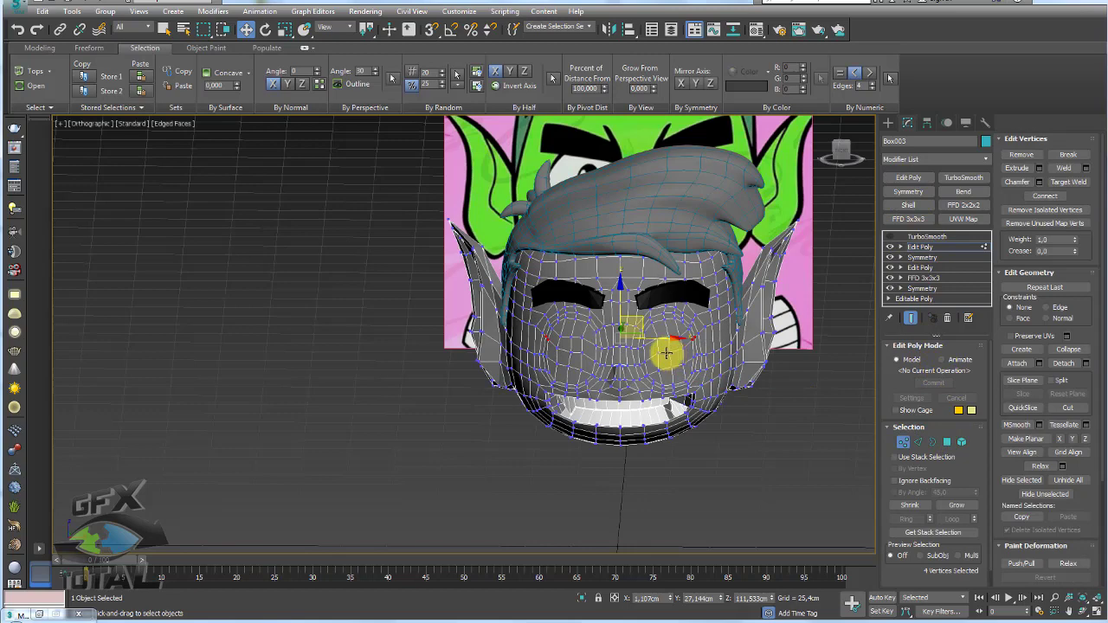
pyautogui.click(667, 353)
pyautogui.keyDown('ctrl'); pyautogui.click(570, 353); pyautogui.keyUp('ctrl')
pyautogui.keyDown('ctrl'); pyautogui.click(948, 442); pyautogui.keyUp('ctrl')
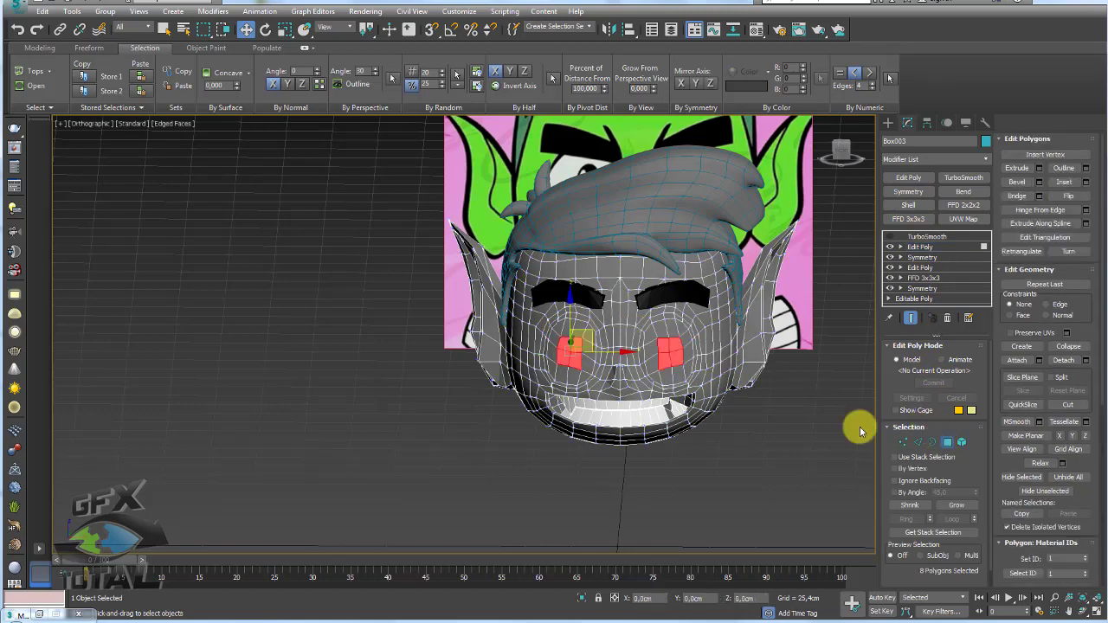
pyautogui.keyDown('alt'); pyautogui.moveTo(853, 425); pyautogui.dragTo(823, 396, button='middle'); pyautogui.keyUp('alt')
# - Grow the eye selection twice, to 64 and then 96 polygons
pyautogui.click(952, 503)
pyautogui.click(953, 503)
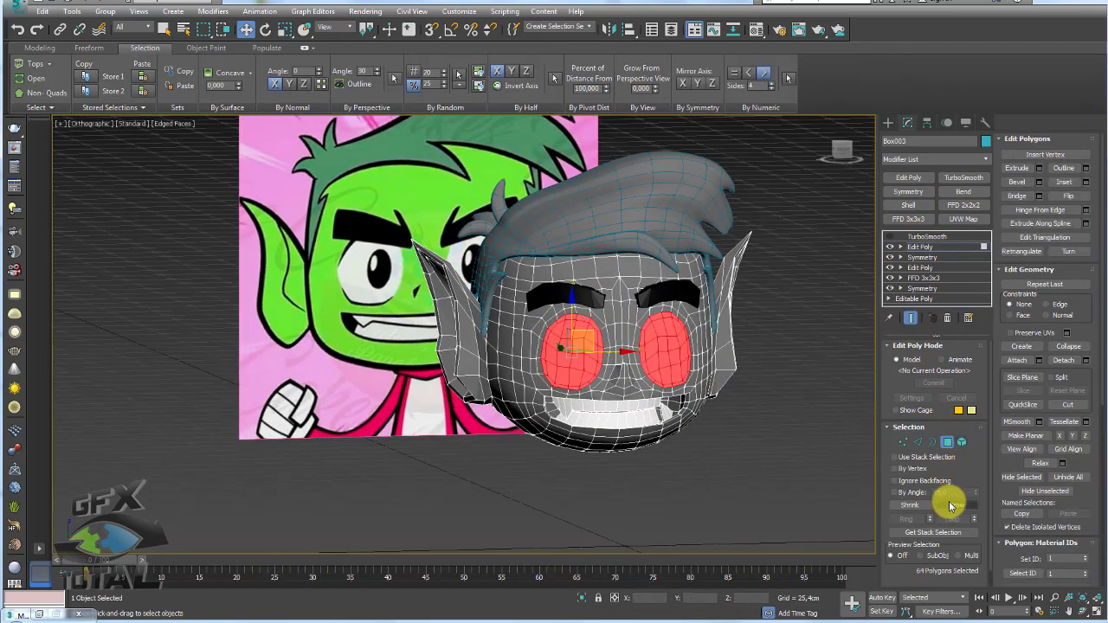
pyautogui.scroll(2, 724, 389)
pyautogui.scroll(2, 672, 374)
pyautogui.keyDown('alt'); pyautogui.moveTo(656, 375); pyautogui.dragTo(626, 378, button='middle'); pyautogui.keyUp('alt')
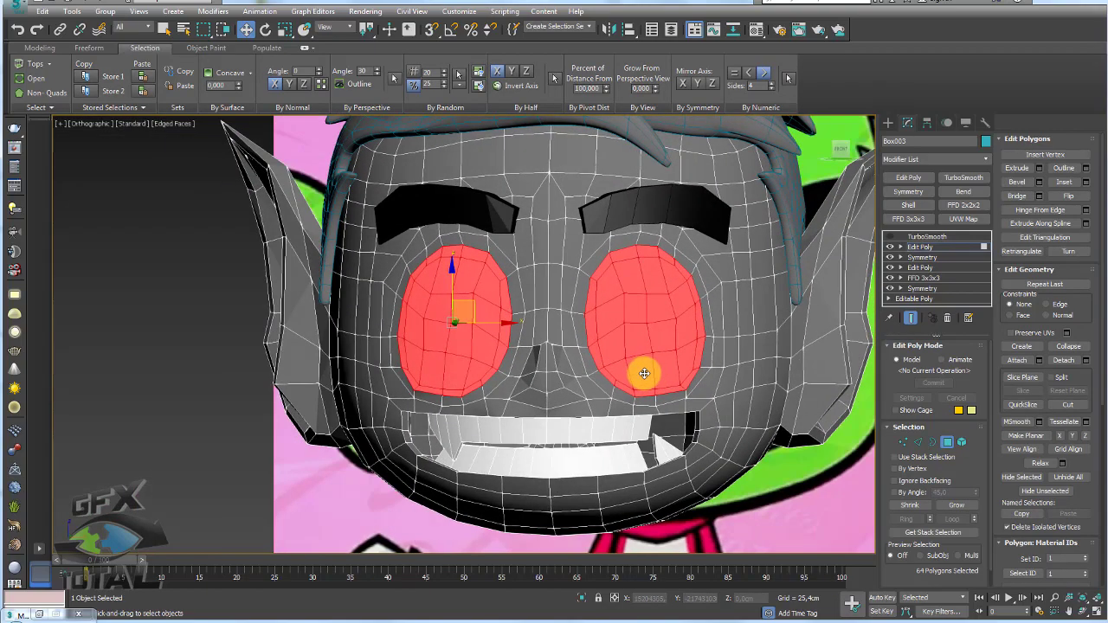
pyautogui.scroll(2, 624, 382)
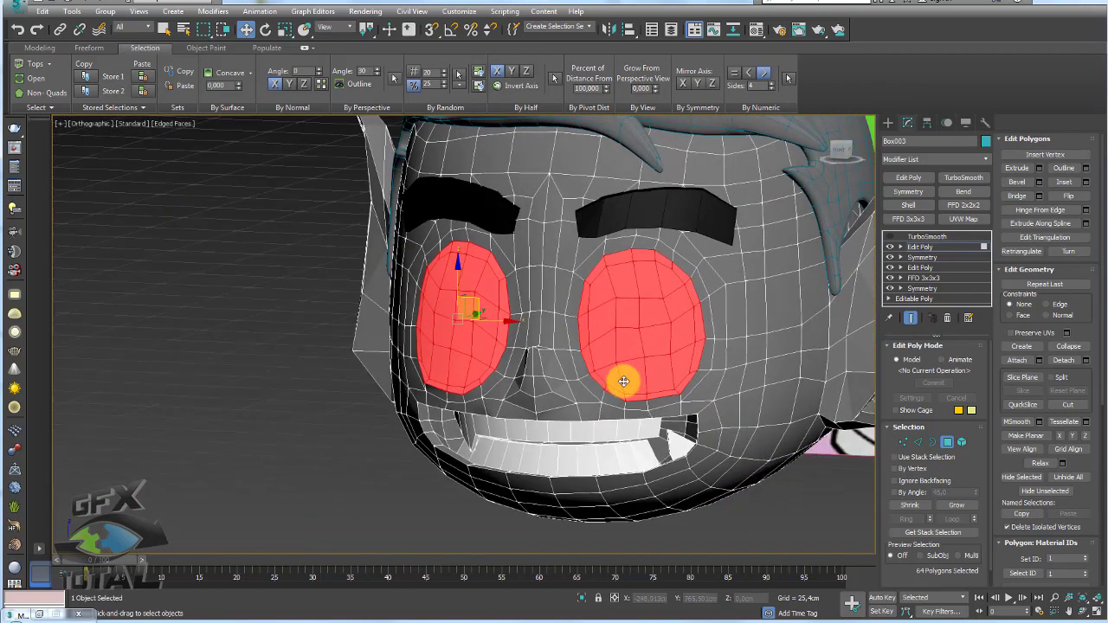
pyautogui.click(967, 505)
pyautogui.scroll(-1, 685, 403)
pyautogui.scroll(-2, 722, 391)
pyautogui.scroll(-2, 722, 390)
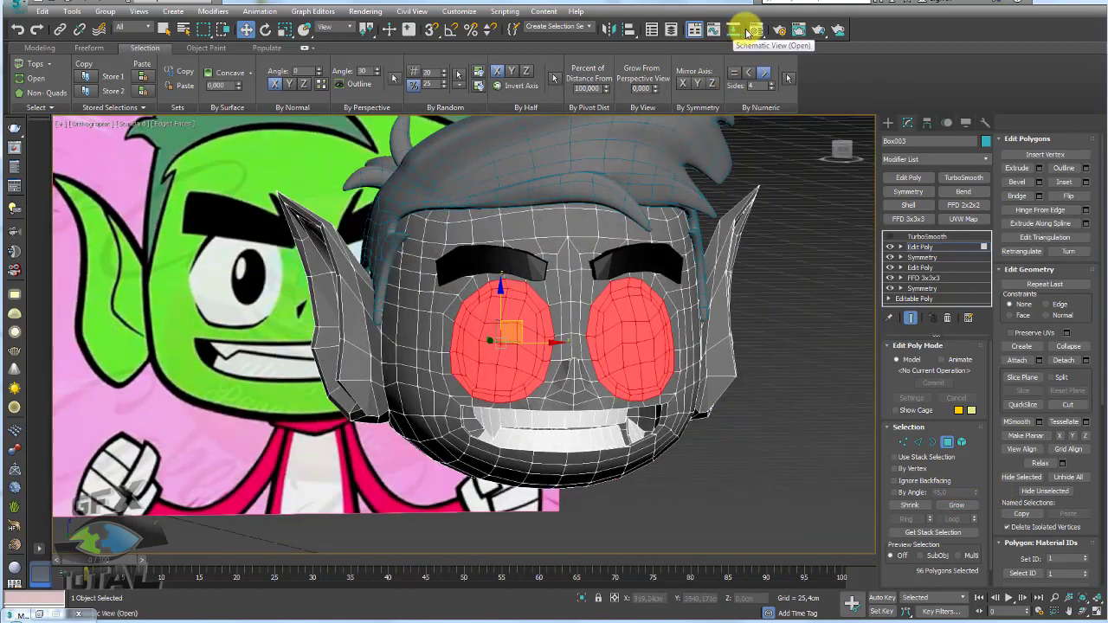
# - Open the Material Editor and assign separate sample materials to the eye and head polygons
pyautogui.click(755, 30)
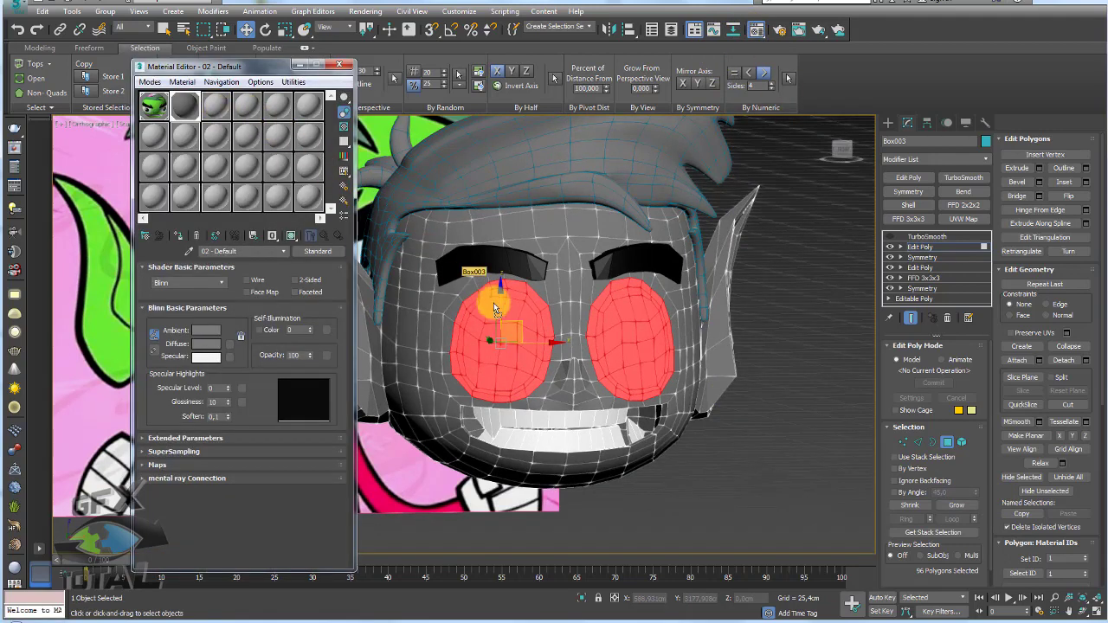
pyautogui.moveTo(233, 118); pyautogui.dragTo(507, 316)
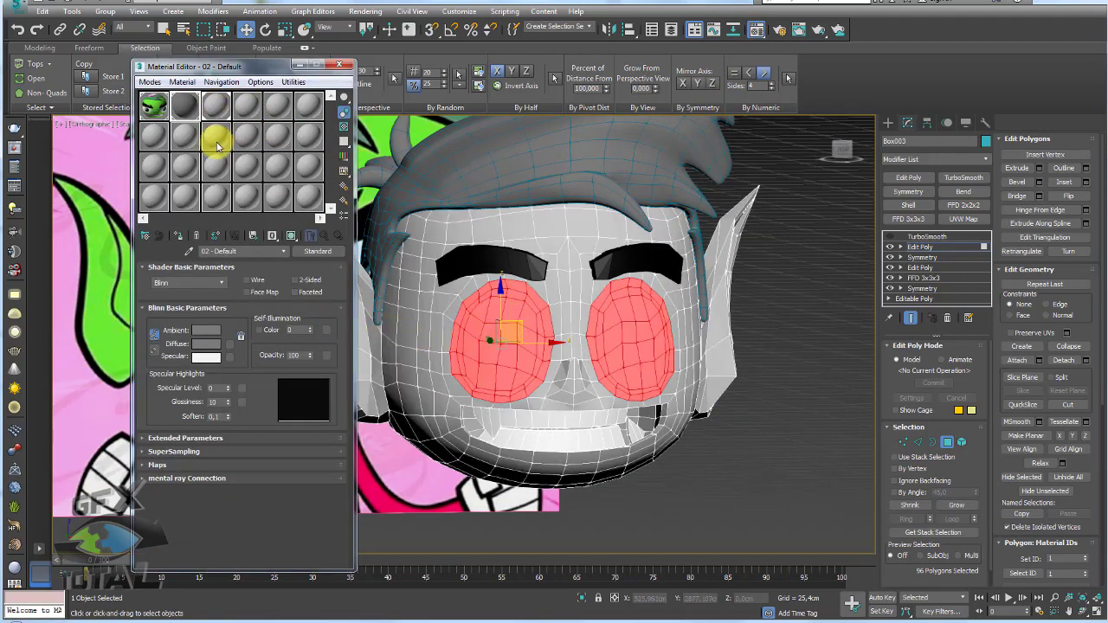
pyautogui.hotkey('ctrl', 'i')
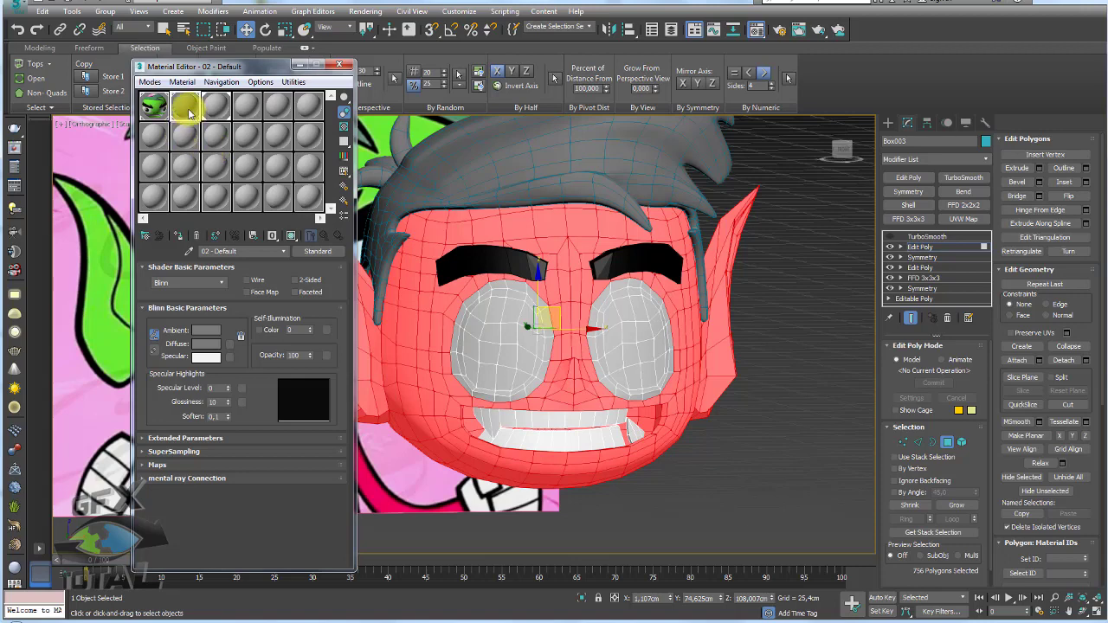
pyautogui.moveTo(186, 108); pyautogui.dragTo(516, 328)
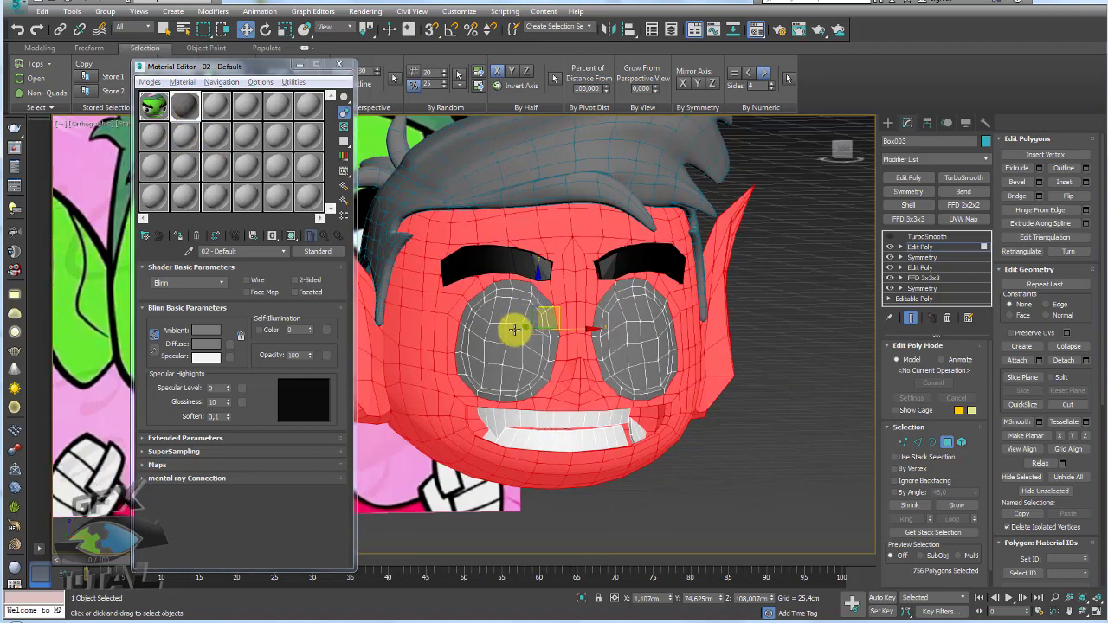
pyautogui.hotkey('ctrl', 'i')
# - Make the third sample material white, name it asda, and apply it to the head
pyautogui.click(216, 108)
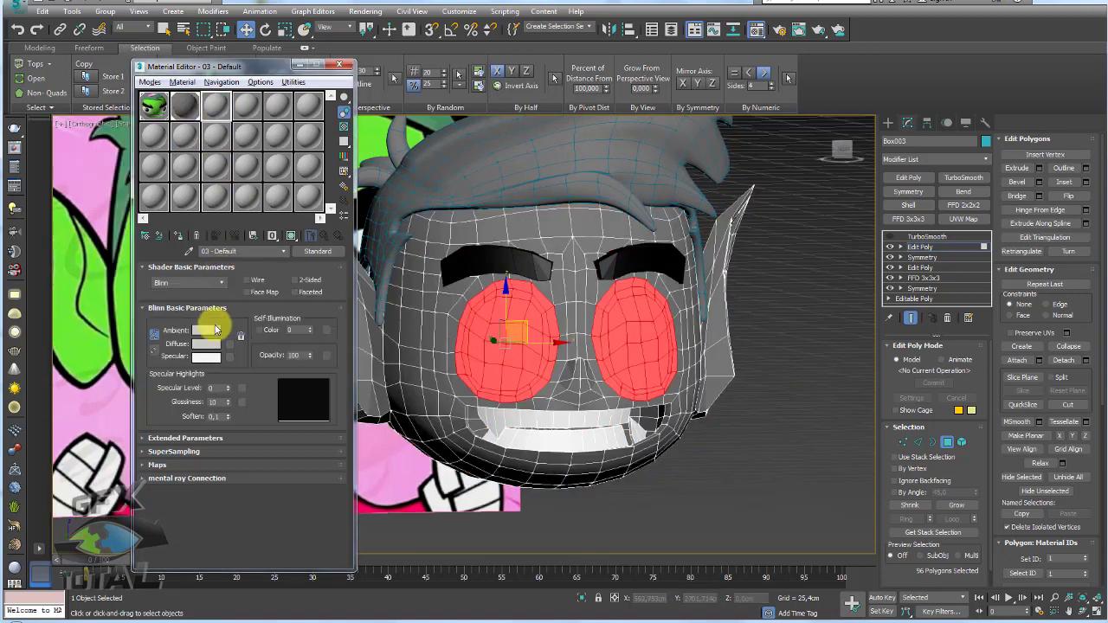
pyautogui.click(215, 345)
pyautogui.moveTo(367, 126); pyautogui.dragTo(364, 155)
pyautogui.click(449, 171)
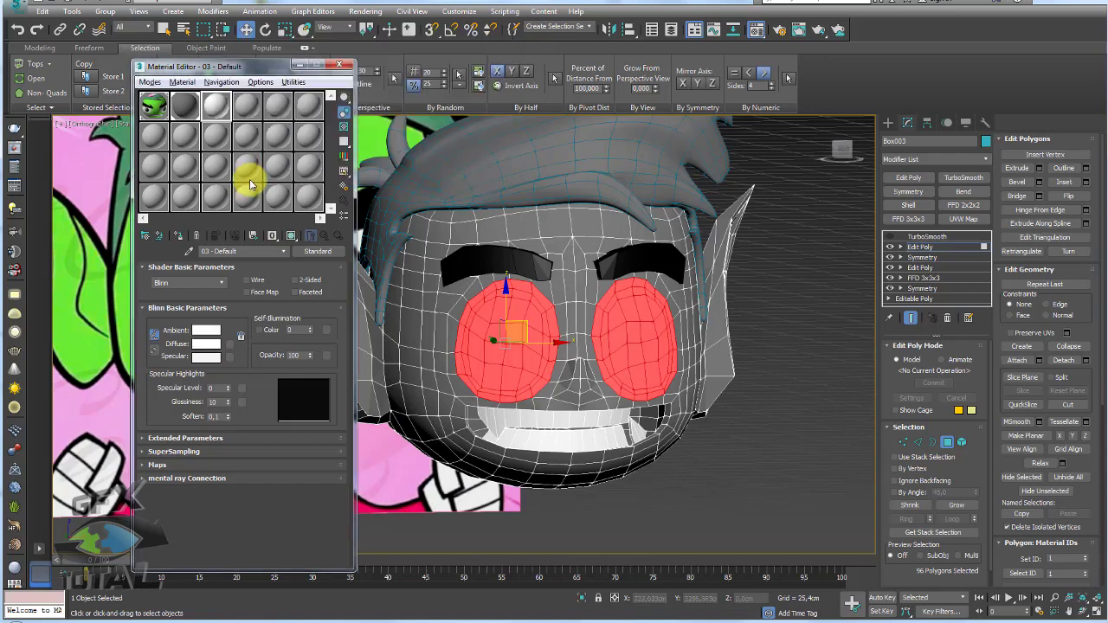
pyautogui.write('asda')
pyautogui.press('Return')
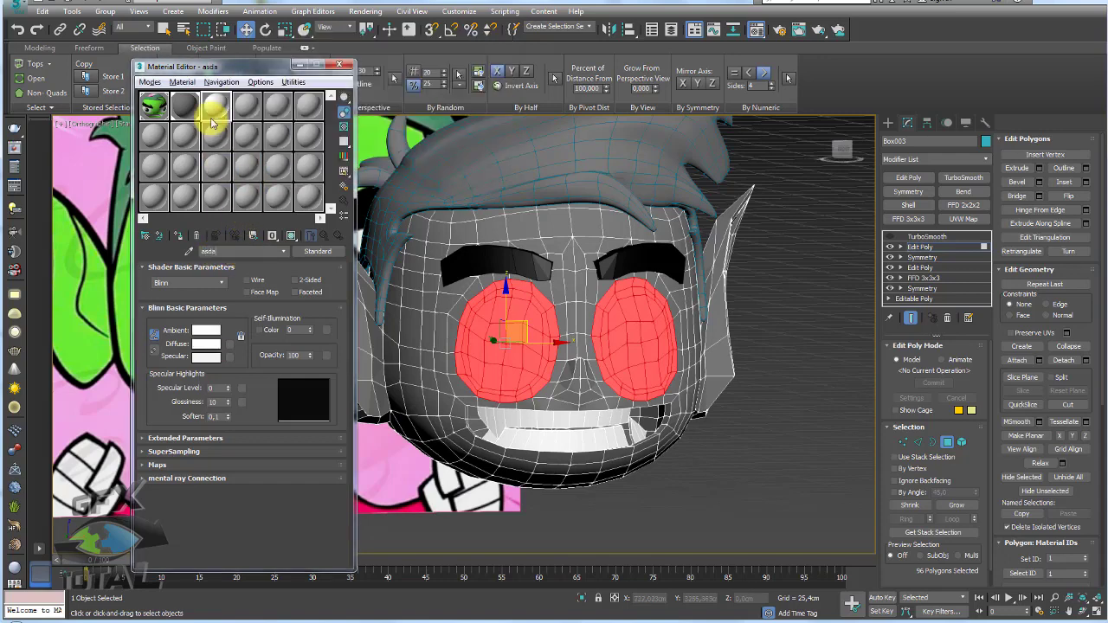
pyautogui.moveTo(234, 119); pyautogui.dragTo(489, 320)
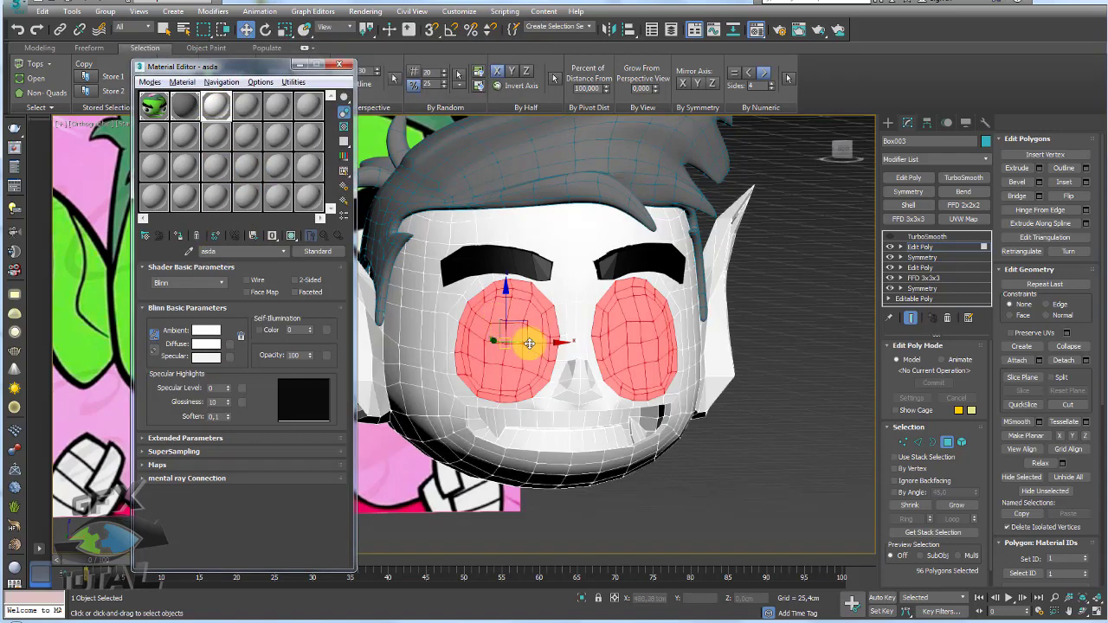
# - Reselect the 96 eye polygons, activate the second sample material and invert the selection
pyautogui.click(729, 428)
pyautogui.keyDown('alt'); pyautogui.moveTo(729, 428); pyautogui.dragTo(518, 348, button='middle'); pyautogui.keyUp('alt')
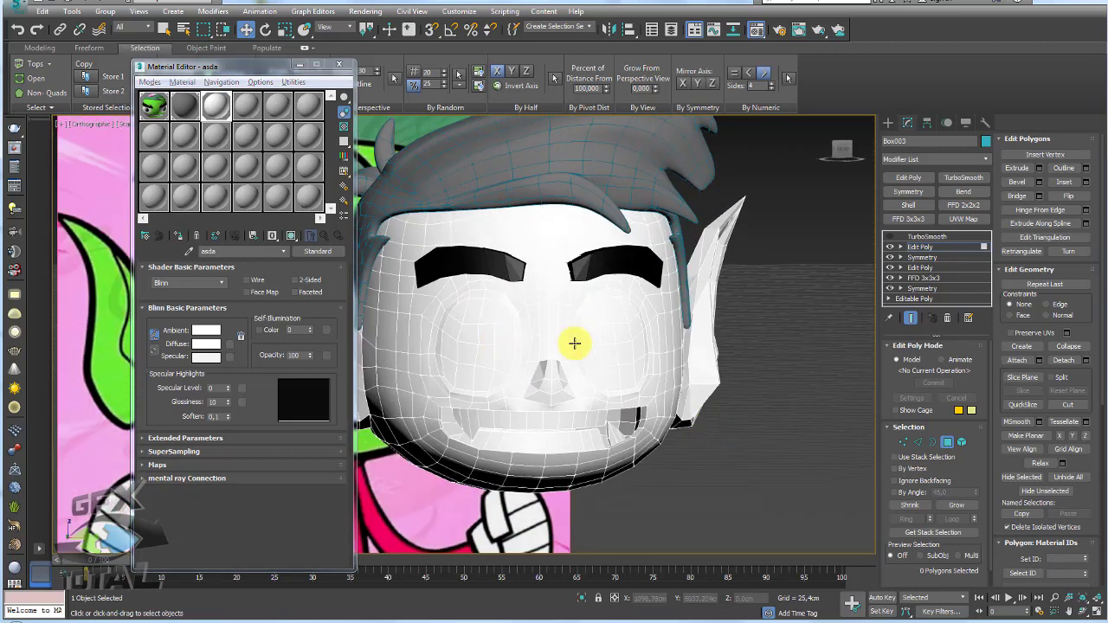
pyautogui.click(213, 104)
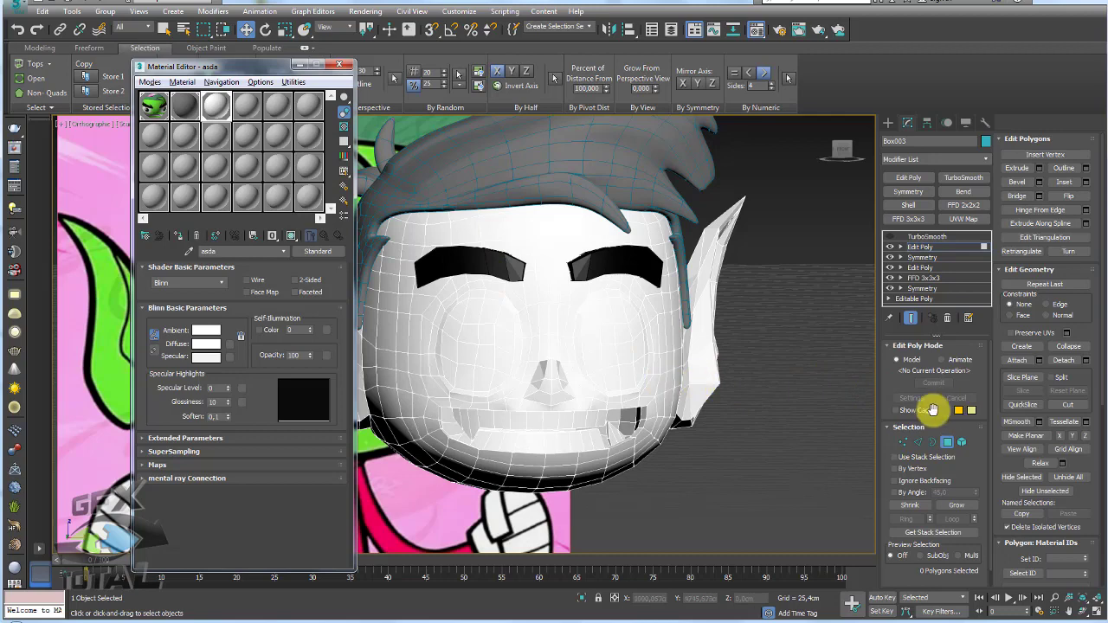
pyautogui.keyDown('alt'); pyautogui.moveTo(559, 373); pyautogui.dragTo(814, 414, button='middle'); pyautogui.keyUp('alt')
pyautogui.moveTo(1031, 467)
pyautogui.mouseDown()
pyautogui.moveTo(999, 408)
pyautogui.moveTo(1012, 227)
pyautogui.mouseUp()
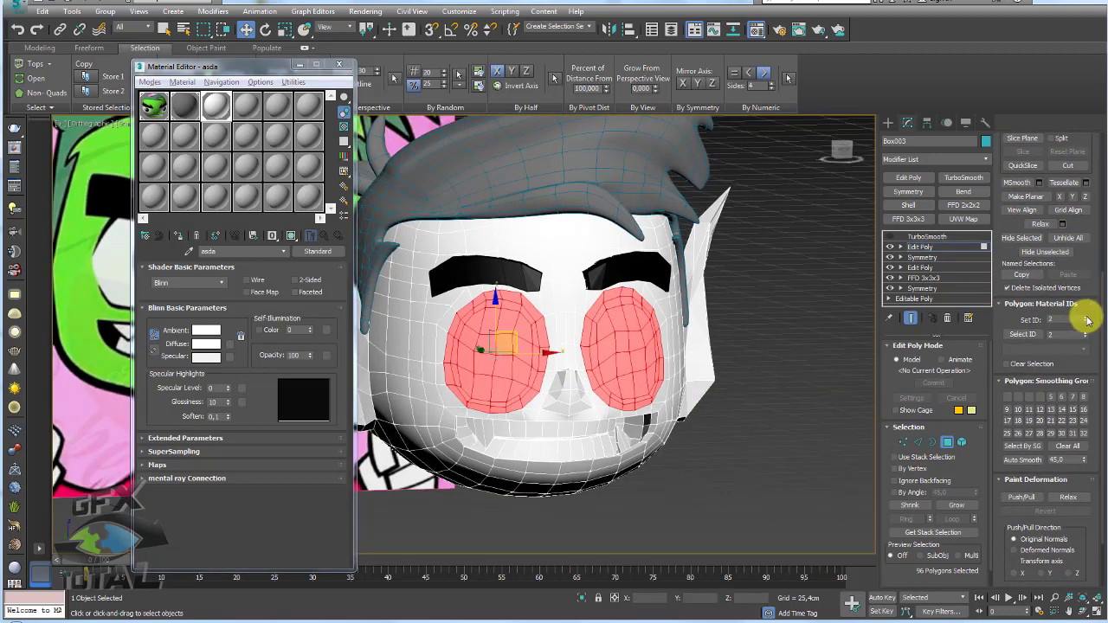
pyautogui.click(187, 139)
pyautogui.click(185, 108)
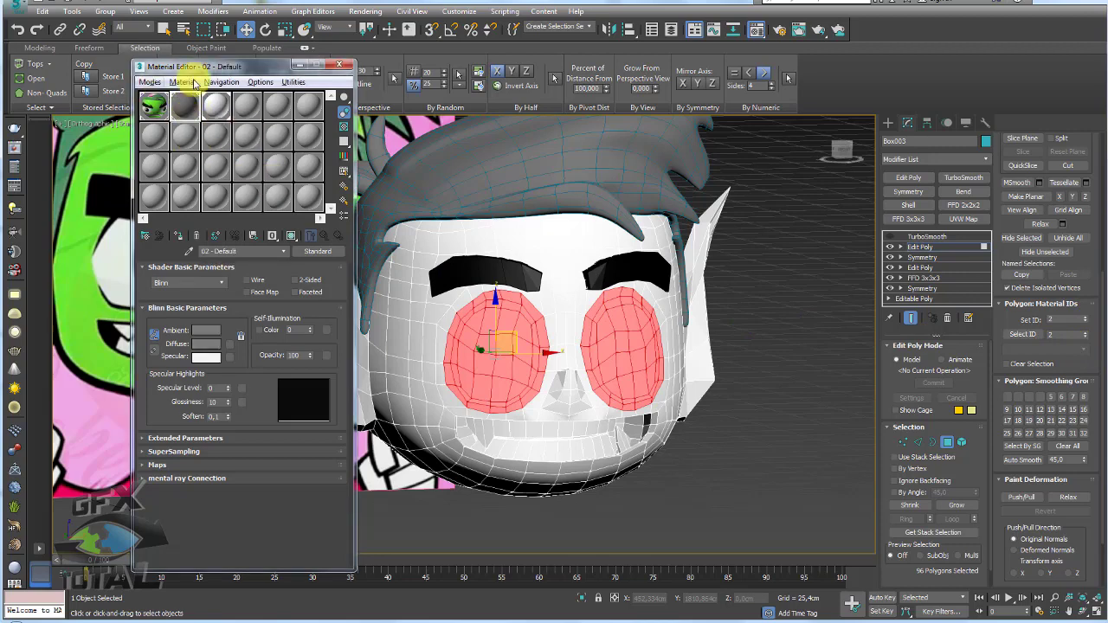
pyautogui.hotkey('ctrl', 'i')
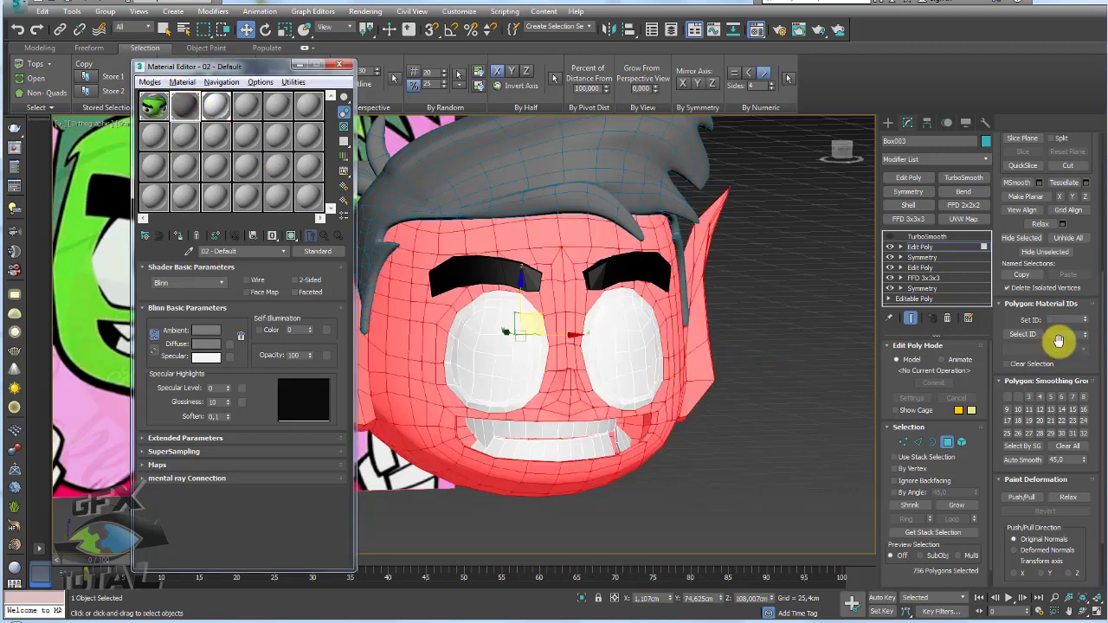
pyautogui.scroll(2, 626, 341)
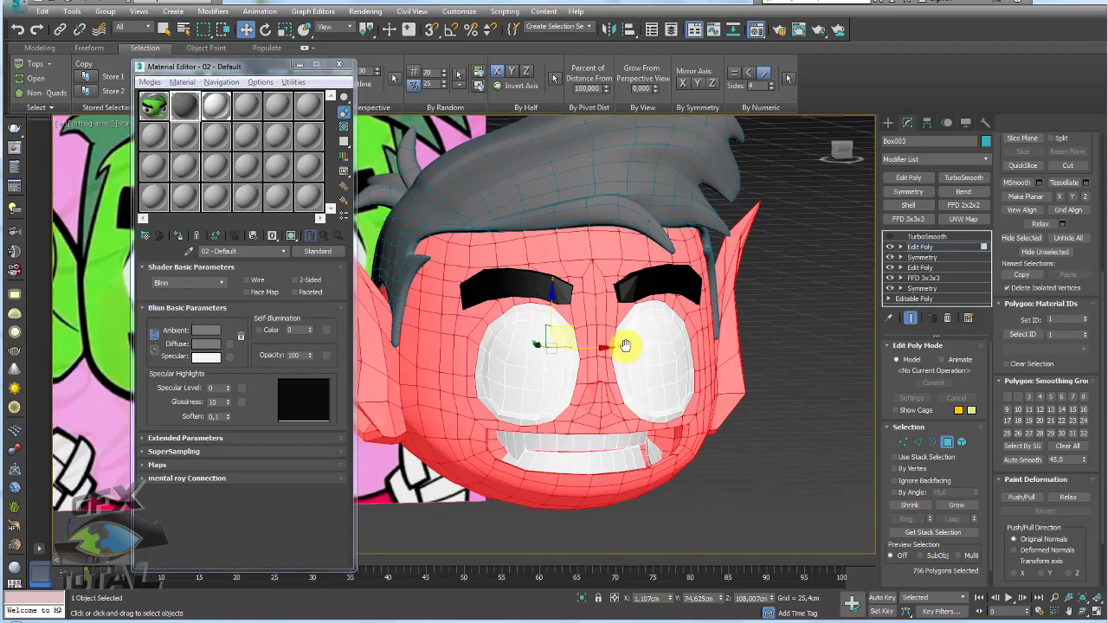
pyautogui.scroll(2, 633, 348)
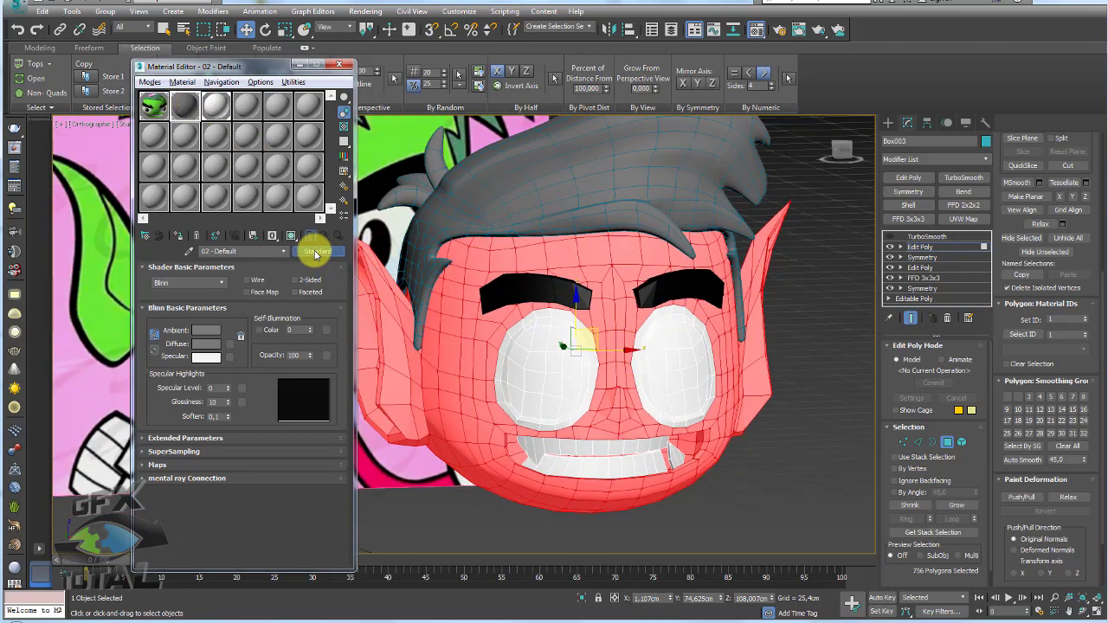
# - Convert the material to Multi/Sub-Object, discarding the old material
pyautogui.click(318, 255)
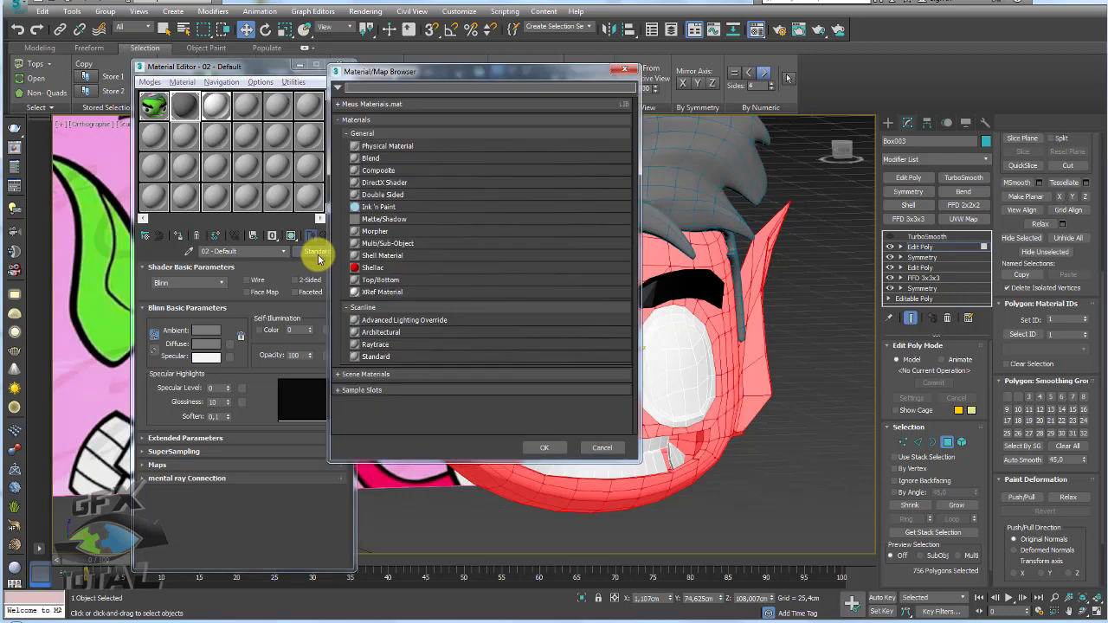
pyautogui.doubleClick(383, 245)
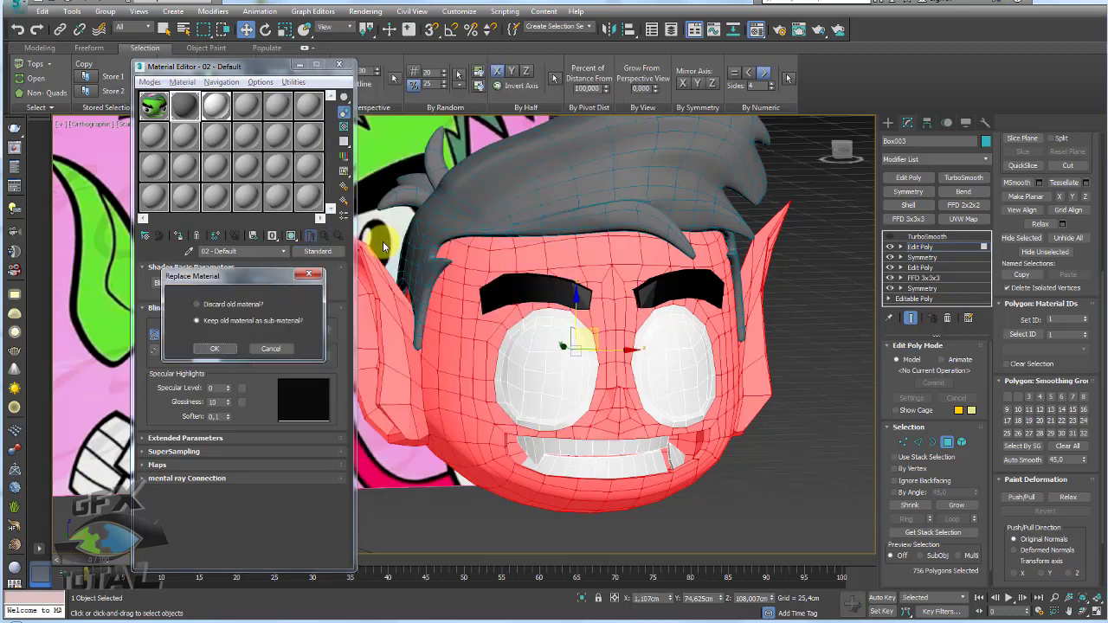
pyautogui.click(220, 304)
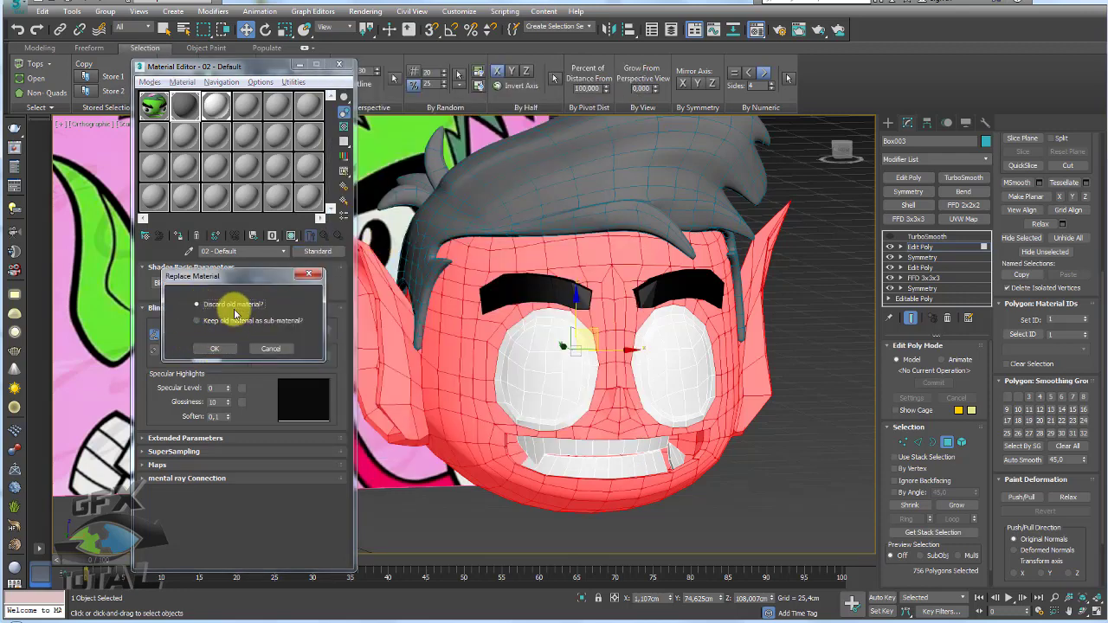
pyautogui.click(217, 349)
# - Delete sub-material rows down to one and make that slot a Standard material
pyautogui.doubleClick(292, 287)
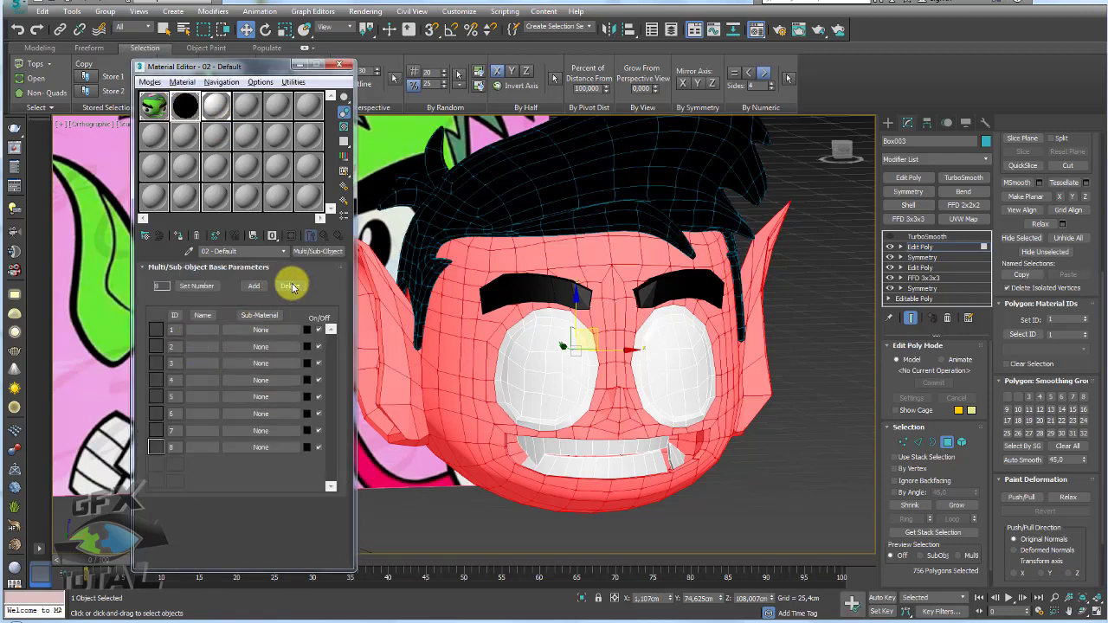
pyautogui.tripleClick(292, 287)
pyautogui.doubleClick(292, 286)
pyautogui.click(292, 287)
pyautogui.click(292, 287)
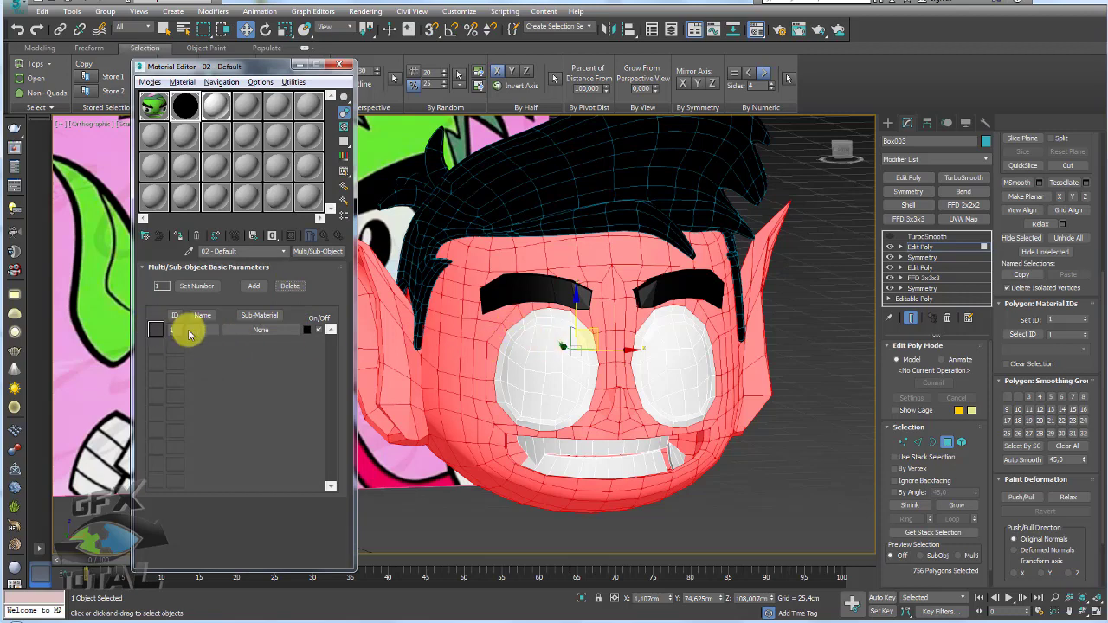
pyautogui.click(261, 330)
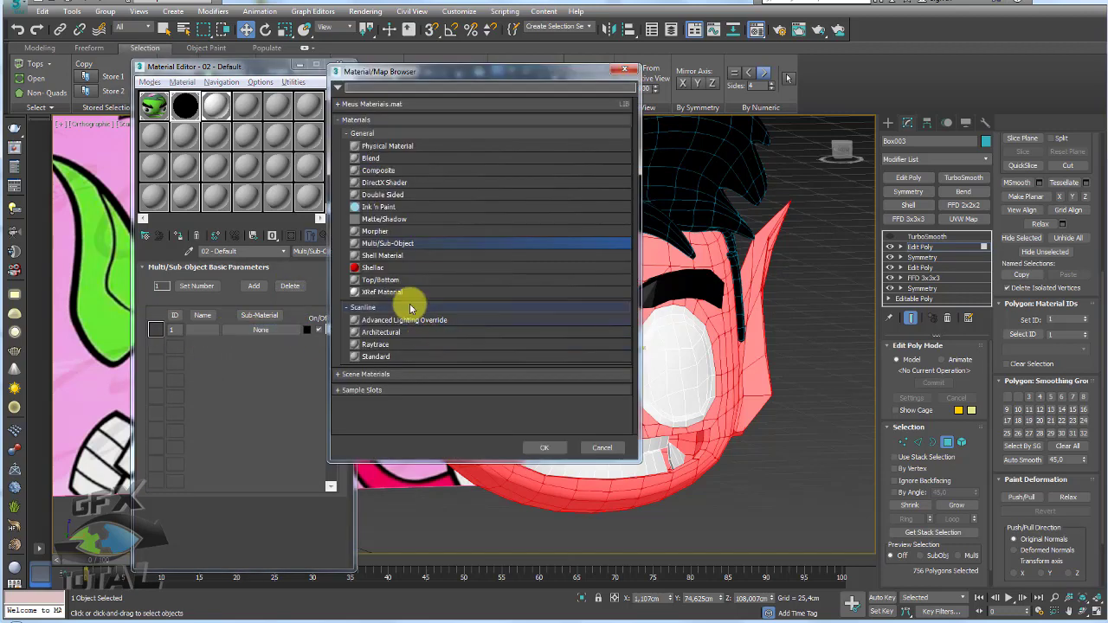
pyautogui.doubleClick(378, 357)
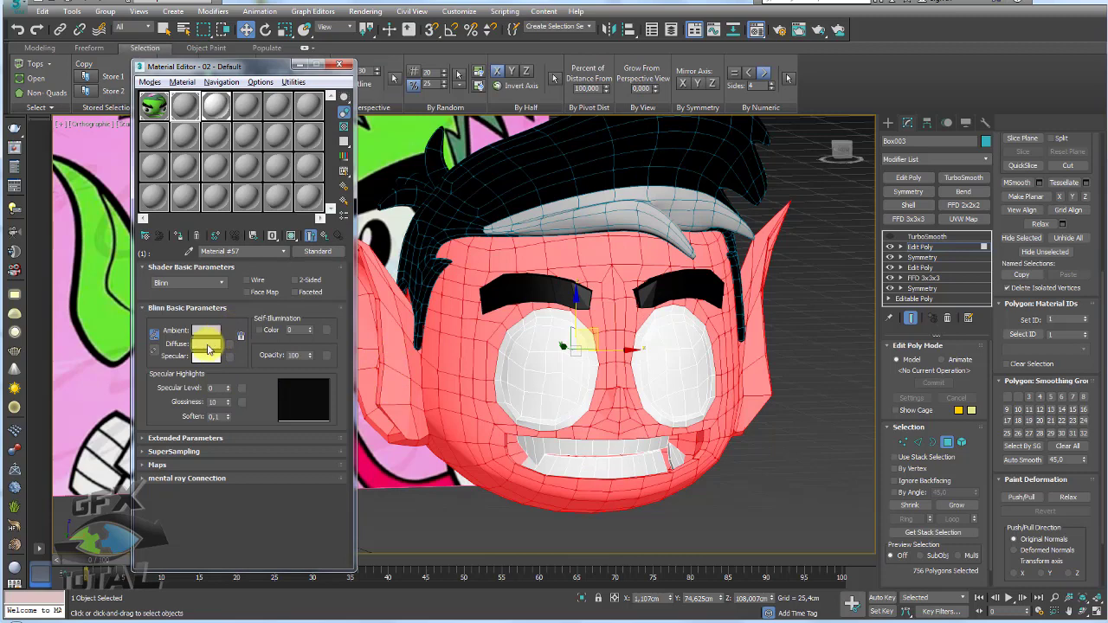
# - Set the first sub-material's diffuse to green, return to the parent, and add a second slot
pyautogui.click(208, 346)
pyautogui.moveTo(431, 128)
pyautogui.mouseDown()
pyautogui.moveTo(417, 105)
pyautogui.moveTo(464, 113)
pyautogui.mouseUp()
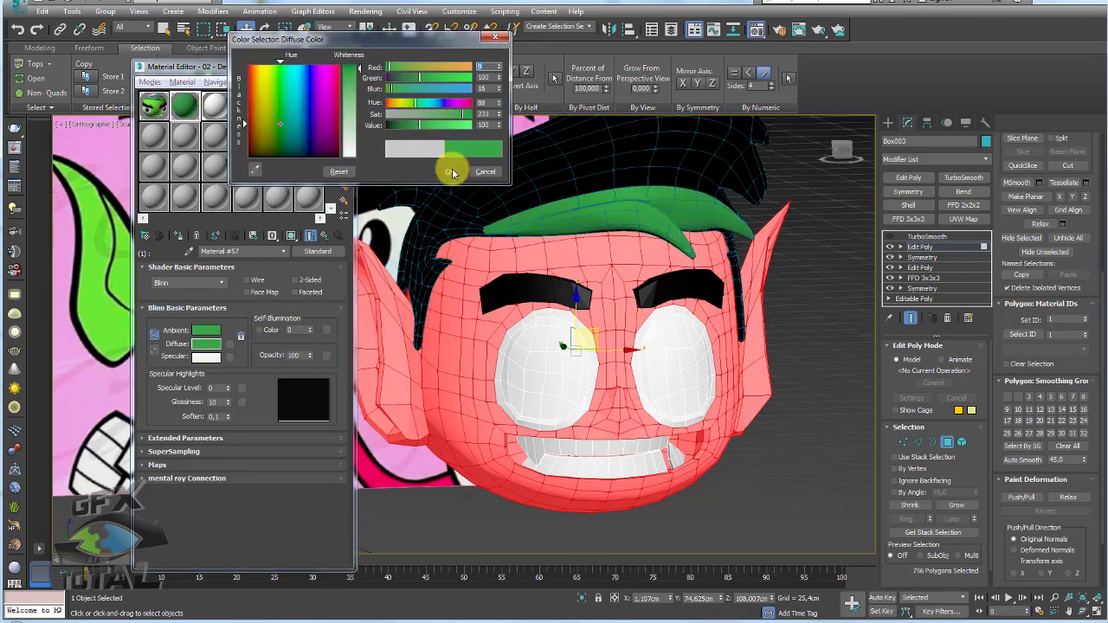
pyautogui.click(452, 172)
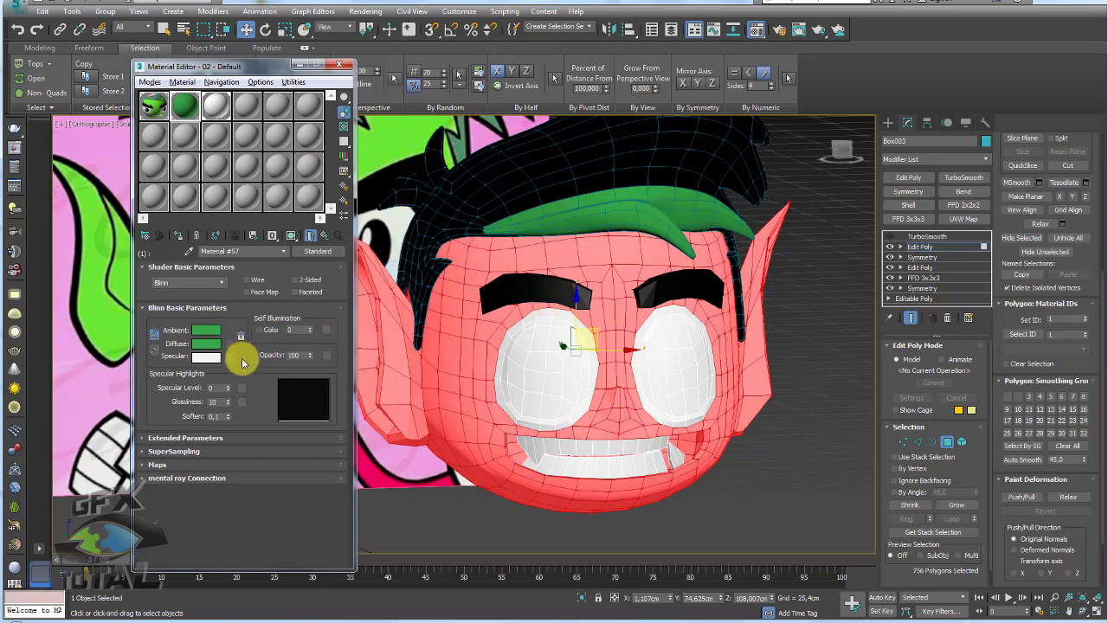
pyautogui.click(327, 235)
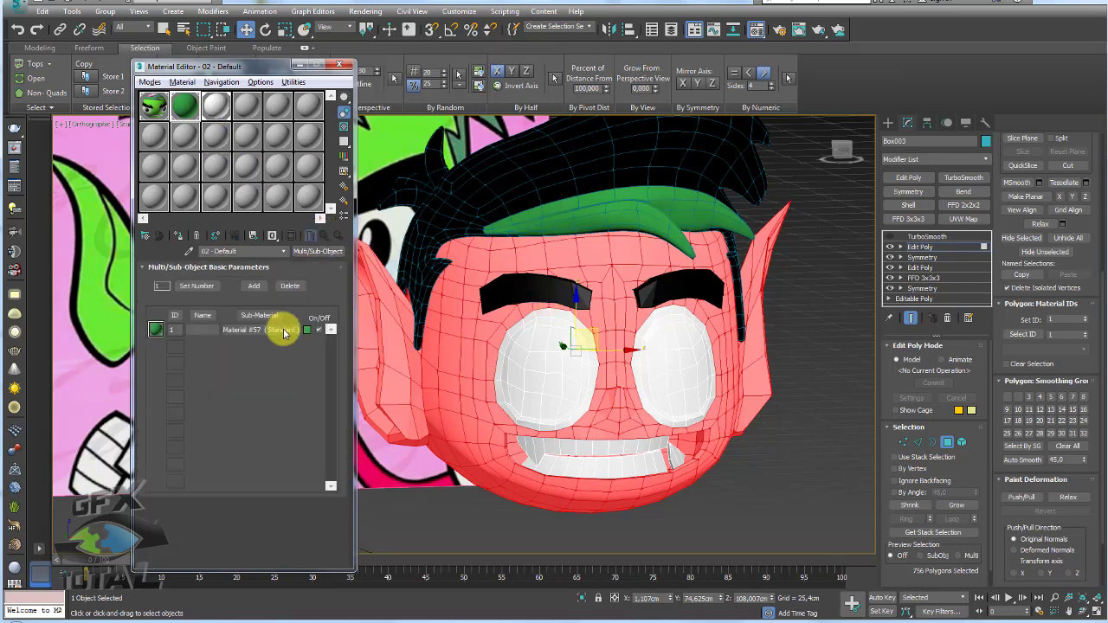
pyautogui.click(254, 285)
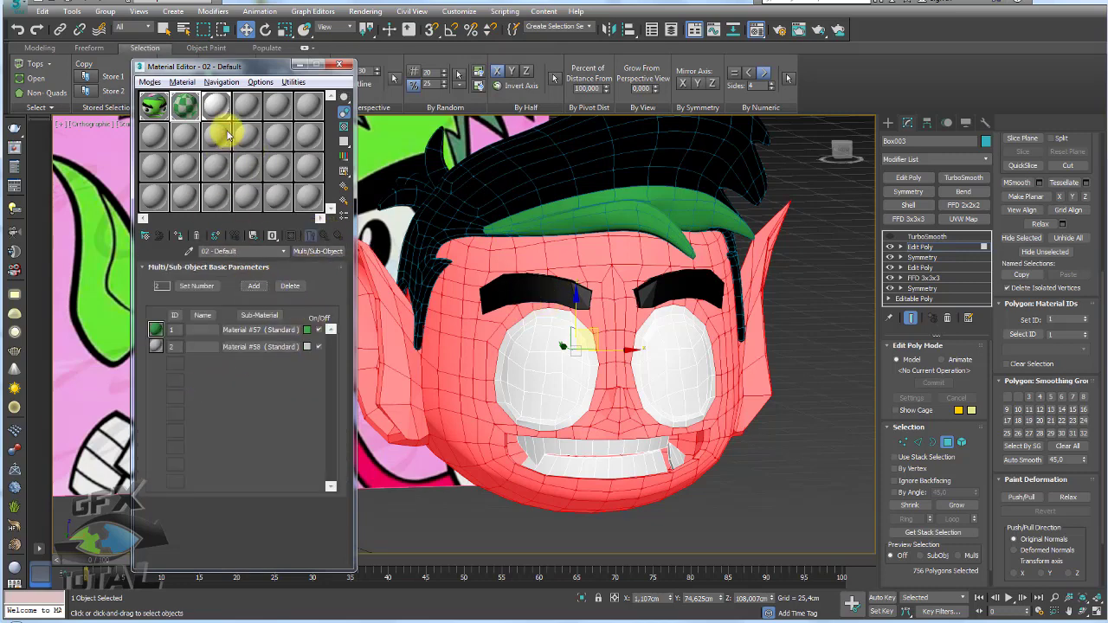
# - Copy the white material and paste it as an instance into sub-material ID 2
pyautogui.click(216, 108)
pyautogui.rightClick(324, 254)
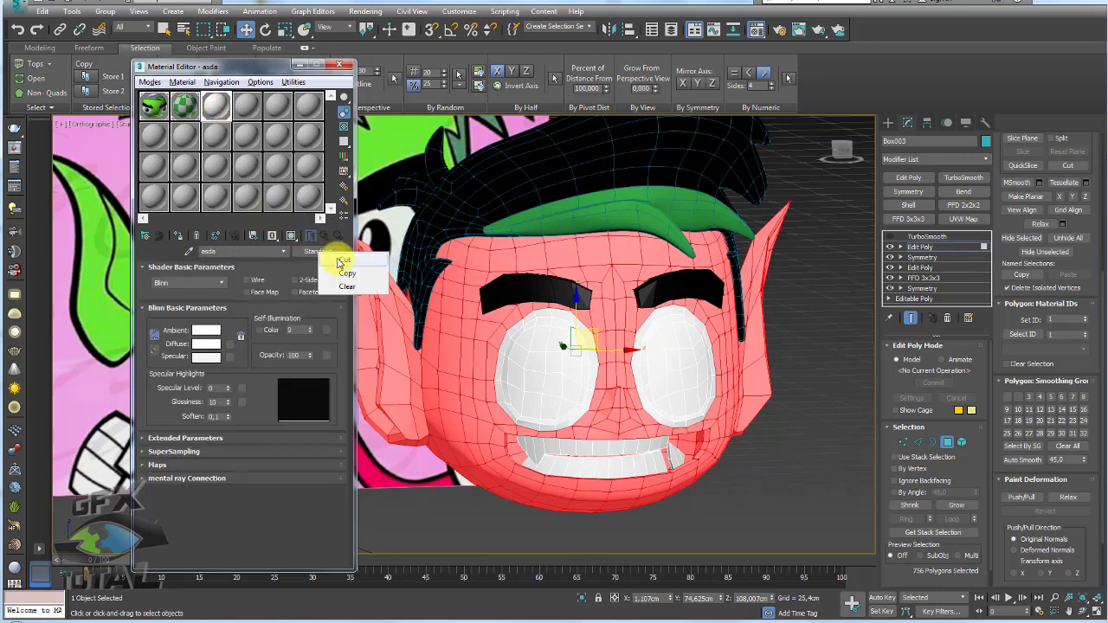
pyautogui.click(346, 274)
pyautogui.click(184, 106)
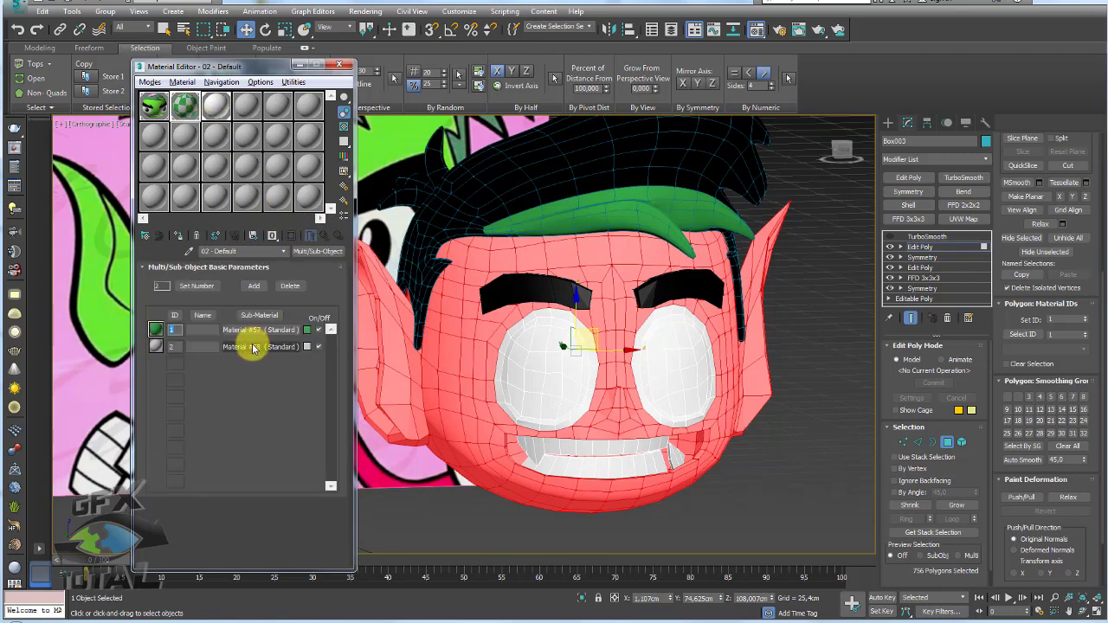
pyautogui.rightClick(254, 348)
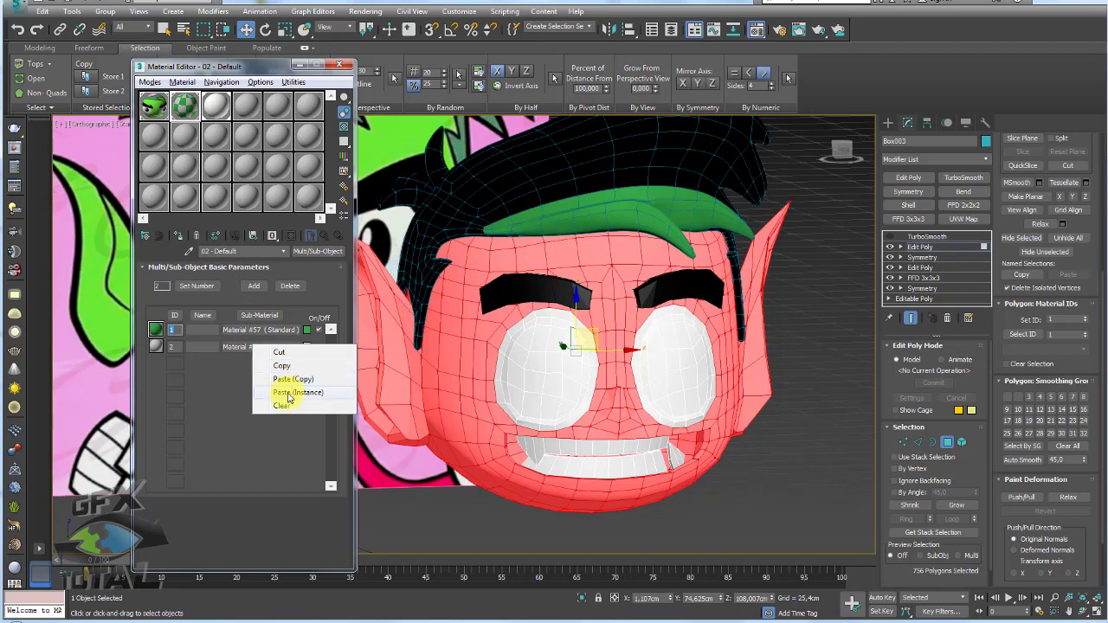
pyautogui.click(294, 392)
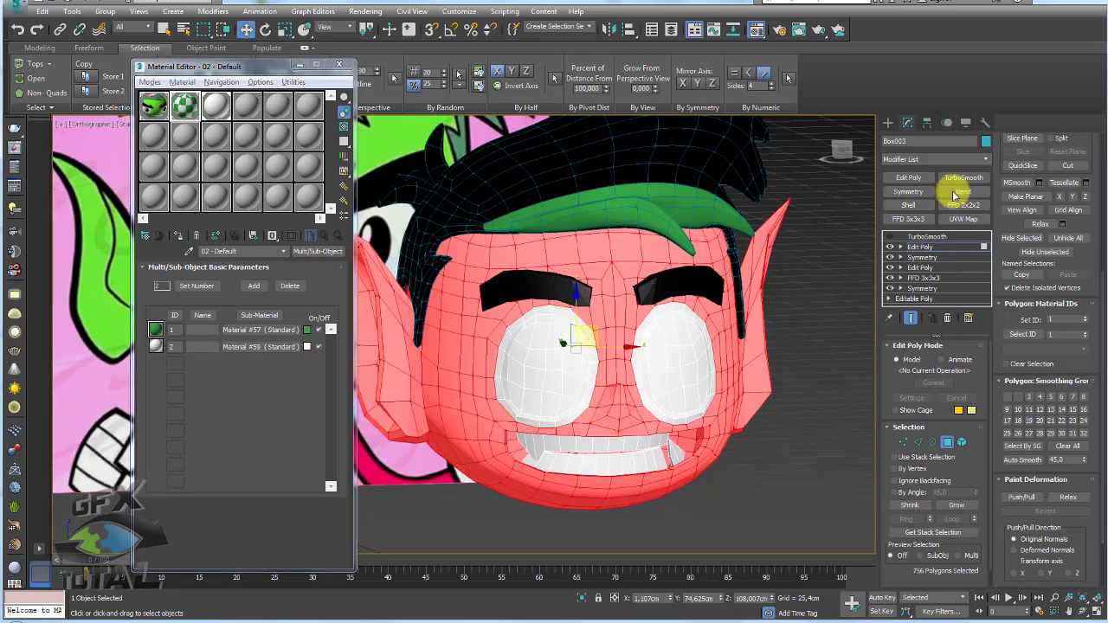
# - Exit face editing and assign the Multi/Sub-Object material to the head
pyautogui.click(920, 246)
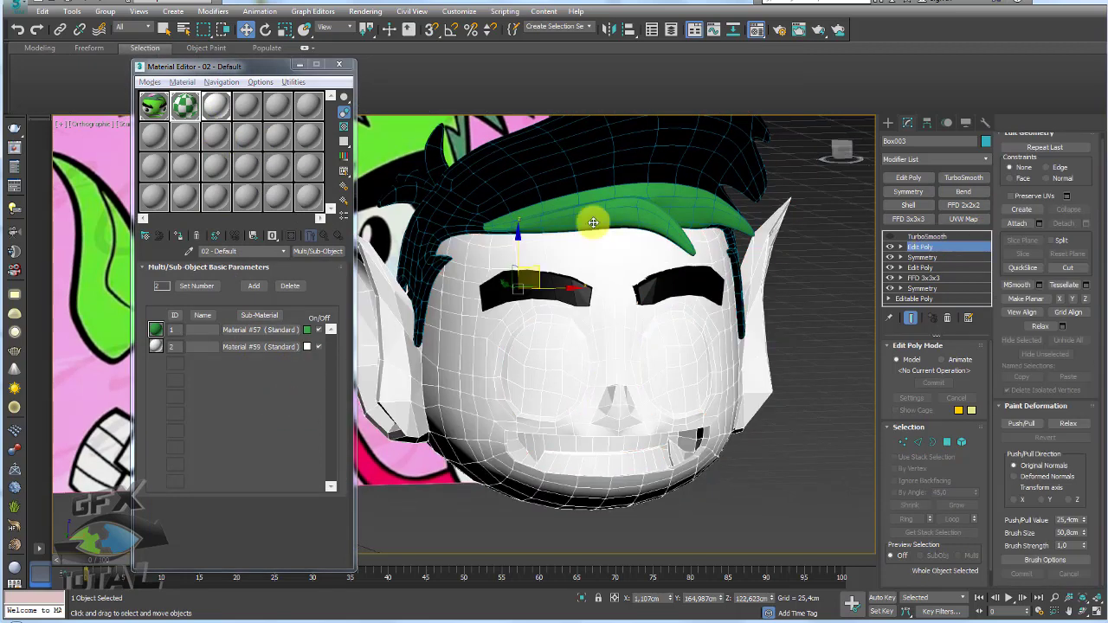
pyautogui.click(181, 237)
pyautogui.keyDown('alt'); pyautogui.moveTo(664, 329); pyautogui.dragTo(655, 329, button='middle'); pyautogui.keyUp('alt')
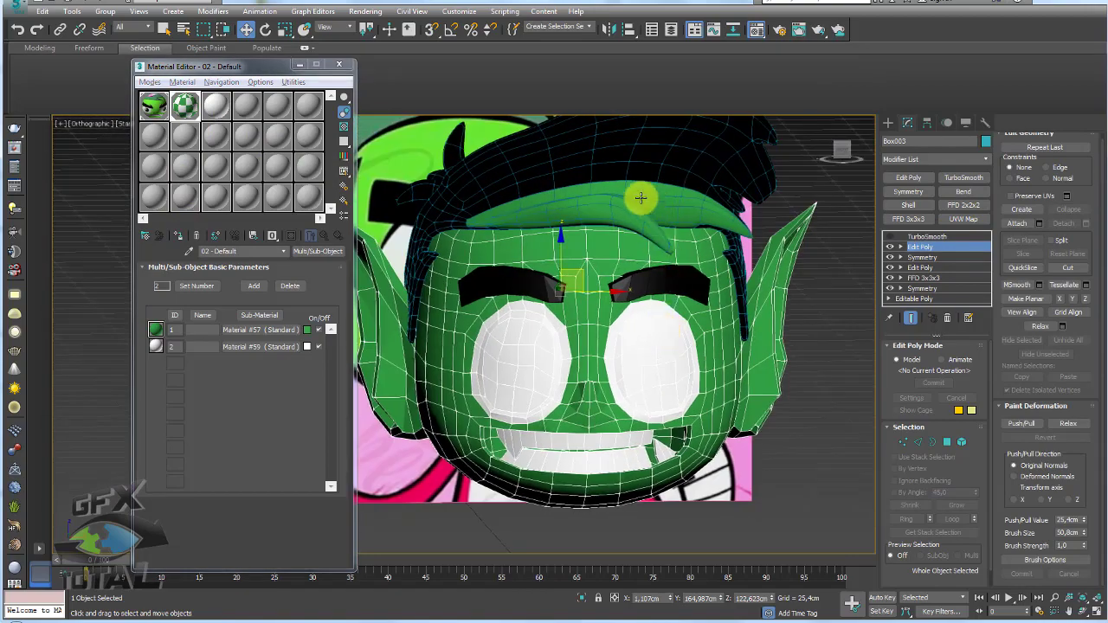
# - Select the hair element, set its material ID to 1, and return to TurboSmooth
pyautogui.click(634, 203)
pyautogui.keyDown('alt'); pyautogui.moveTo(634, 203); pyautogui.dragTo(648, 286, button='middle'); pyautogui.keyUp('alt')
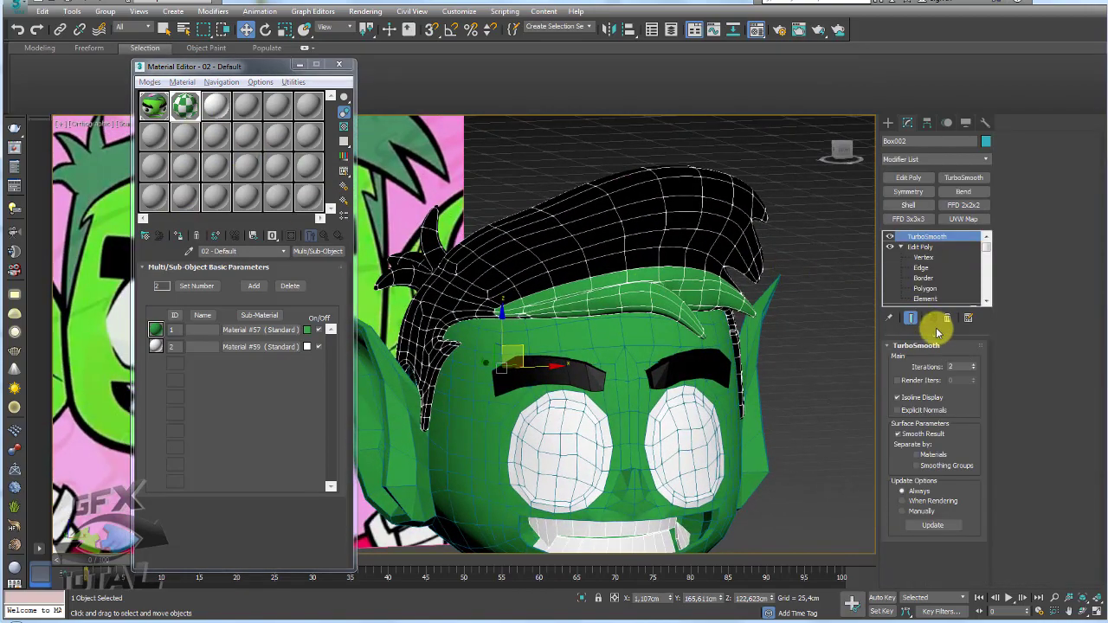
pyautogui.click(925, 299)
pyautogui.click(727, 235)
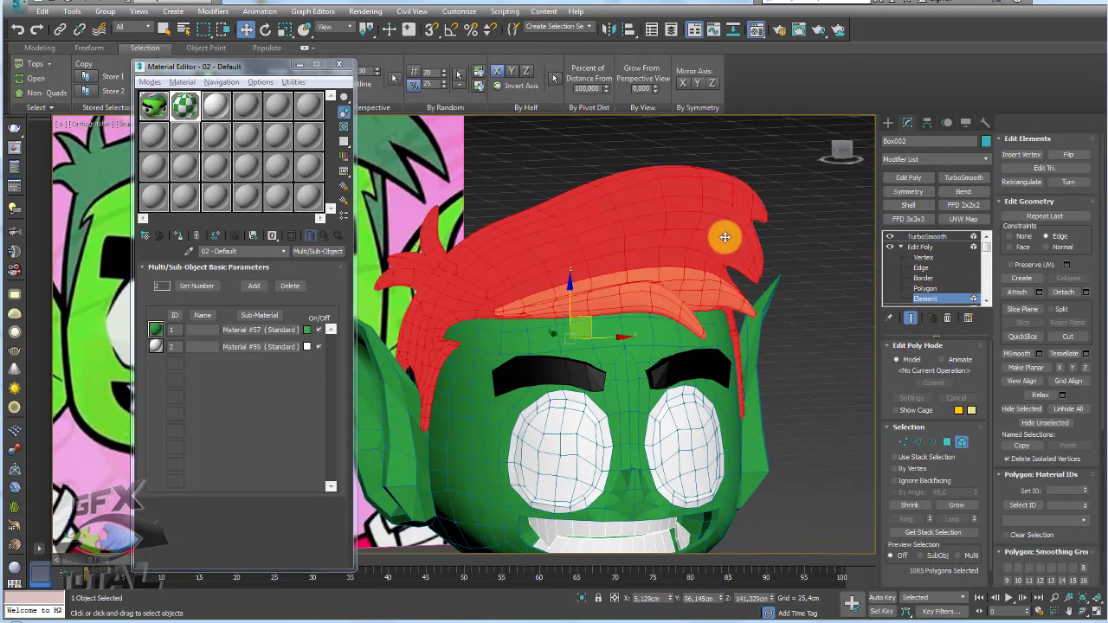
pyautogui.click(1085, 497)
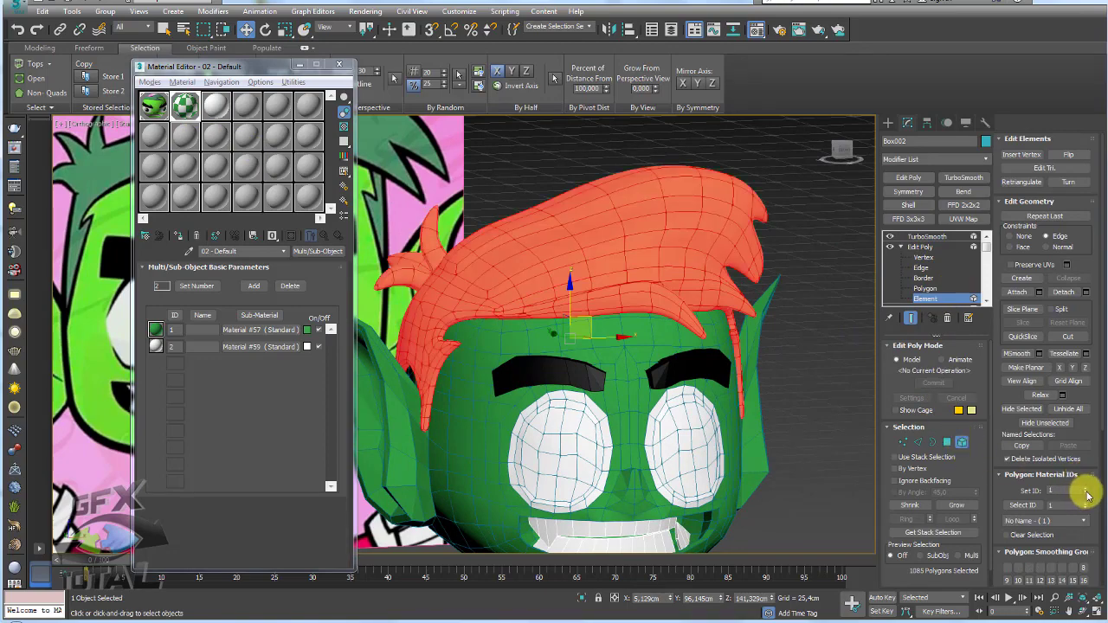
pyautogui.click(931, 236)
pyautogui.moveTo(796, 268)
pyautogui.keyDown('alt'); pyautogui.mouseDown(button='middle')
pyautogui.moveTo(840, 343)
pyautogui.moveTo(825, 354)
pyautogui.moveTo(832, 362)
pyautogui.mouseUp(button='middle'); pyautogui.keyUp('alt')
pyautogui.moveTo(826, 372)
pyautogui.keyDown('alt'); pyautogui.mouseDown(button='middle')
pyautogui.moveTo(774, 352)
pyautogui.moveTo(549, 396)
pyautogui.moveTo(476, 388)
pyautogui.mouseUp(button='middle'); pyautogui.keyUp('alt')
pyautogui.click(461, 373)
# - Turn the viewport to face the head in a Perspective view
pyautogui.scroll(1, 566, 371)
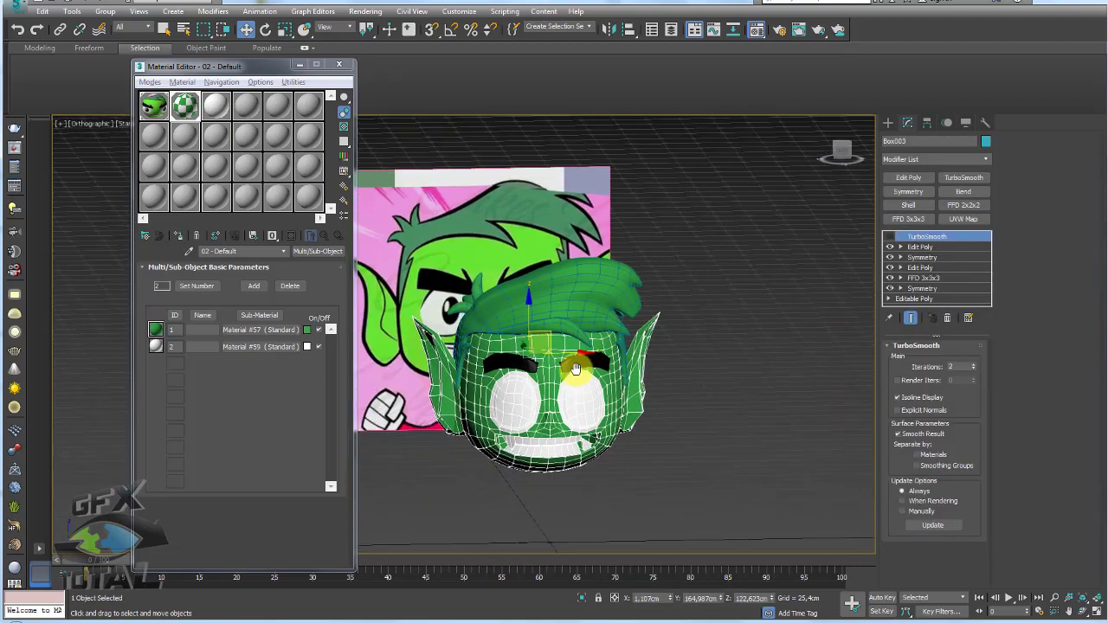
pyautogui.scroll(3, 603, 349)
pyautogui.scroll(2, 560, 371)
pyautogui.scroll(-3, 591, 367)
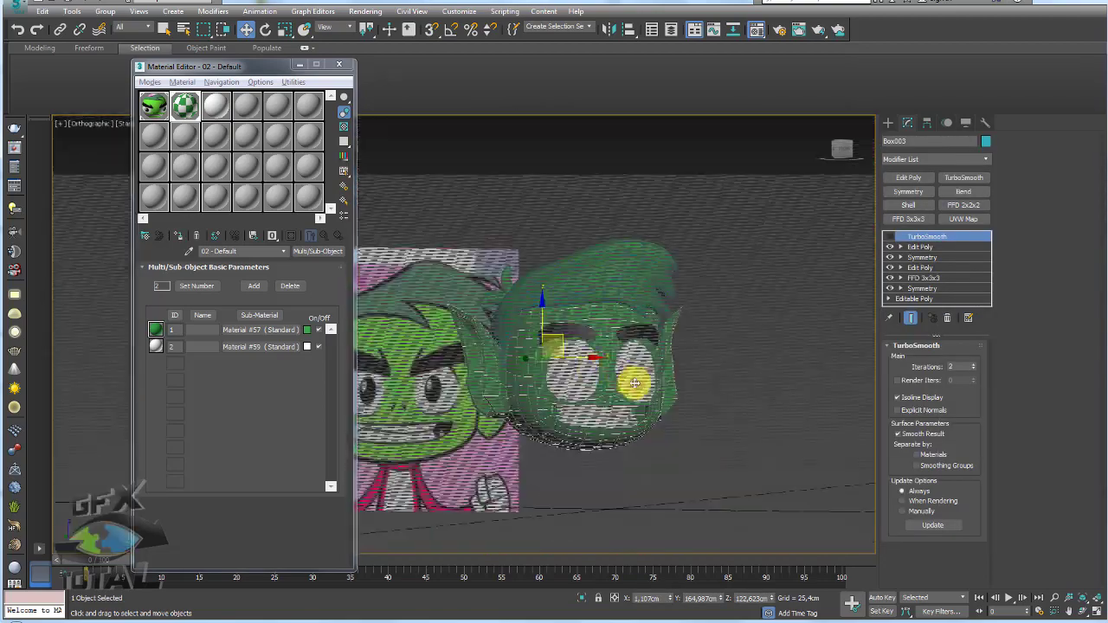
pyautogui.moveTo(639, 383)
pyautogui.keyDown('alt'); pyautogui.mouseDown(button='middle')
pyautogui.moveTo(625, 416)
pyautogui.moveTo(577, 395)
pyautogui.moveTo(604, 443)
pyautogui.moveTo(524, 453)
pyautogui.moveTo(529, 505)
pyautogui.moveTo(585, 450)
pyautogui.mouseUp(button='middle'); pyautogui.keyUp('alt')
pyautogui.press('p')
pyautogui.scroll(3, 577, 396)
pyautogui.scroll(-3, 574, 387)
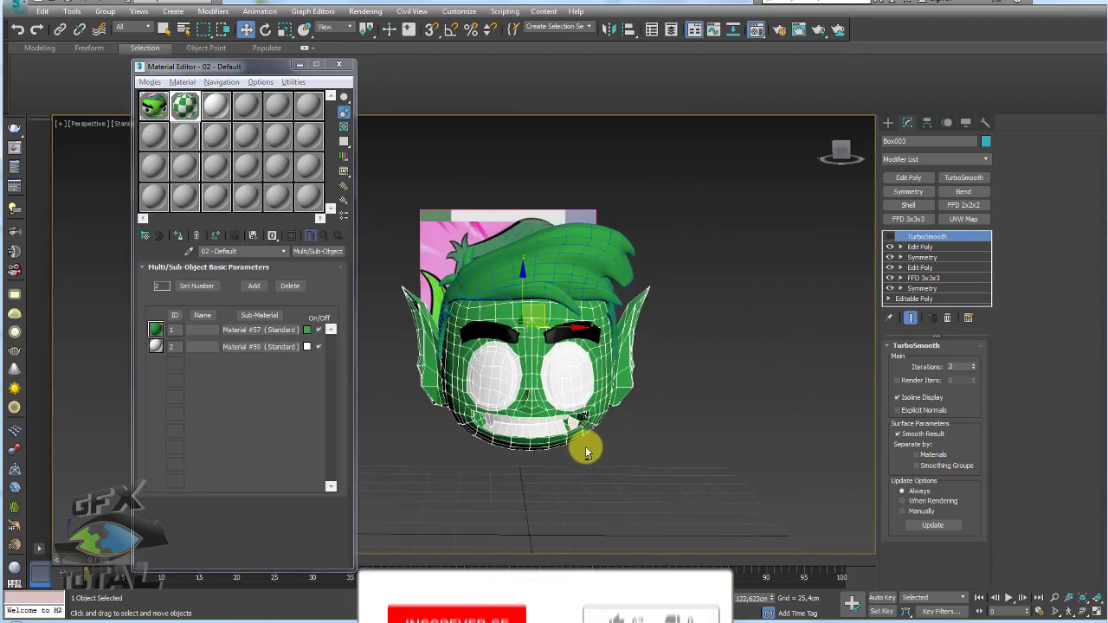
# - Close the Material Editor, then orbit to higher three-quarter views framing the head and reference images
pyautogui.click(339, 65)
pyautogui.moveTo(626, 303)
pyautogui.keyDown('alt'); pyautogui.mouseDown(button='middle')
pyautogui.moveTo(624, 321)
pyautogui.moveTo(541, 379)
pyautogui.moveTo(582, 360)
pyautogui.moveTo(539, 318)
pyautogui.mouseUp(button='middle'); pyautogui.keyUp('alt')
pyautogui.scroll(3, 366, 351)
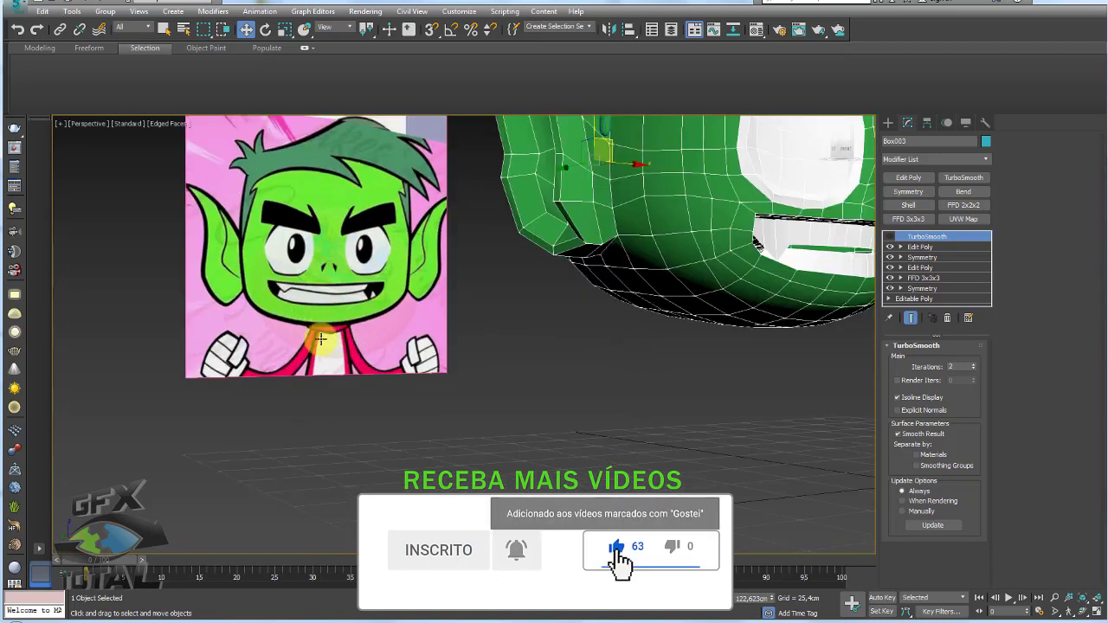
pyautogui.scroll(-5, 532, 327)
pyautogui.keyDown('alt'); pyautogui.moveTo(531, 327); pyautogui.dragTo(366, 352, button='middle'); pyautogui.keyUp('alt')
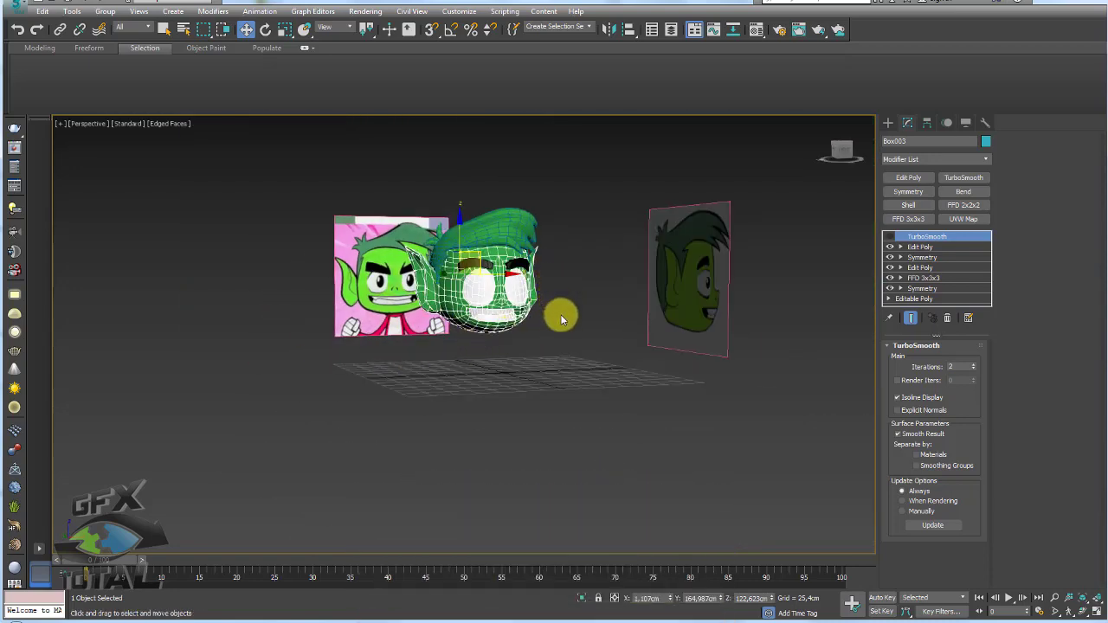
pyautogui.moveTo(563, 314)
pyautogui.keyDown('alt'); pyautogui.mouseDown(button='middle')
pyautogui.moveTo(528, 334)
pyautogui.moveTo(549, 347)
pyautogui.moveTo(587, 335)
pyautogui.mouseUp(button='middle'); pyautogui.keyUp('alt')
pyautogui.scroll(3, 597, 355)
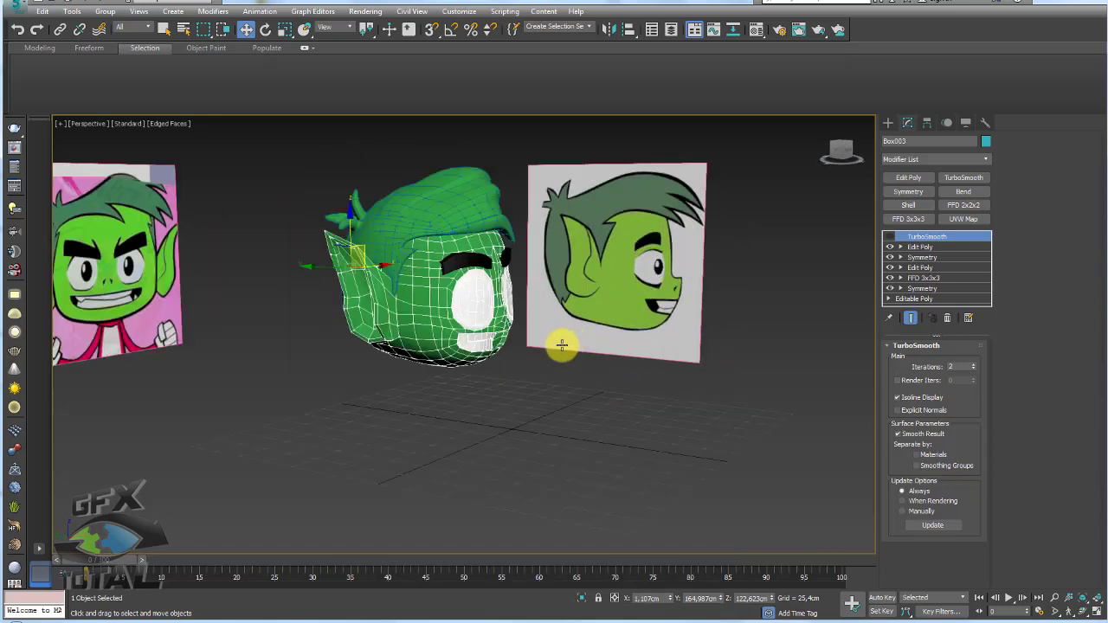
pyautogui.moveTo(442, 323)
pyautogui.mouseDown(button='middle')
pyautogui.moveTo(502, 437)
pyautogui.moveTo(445, 355)
pyautogui.mouseUp(button='middle')
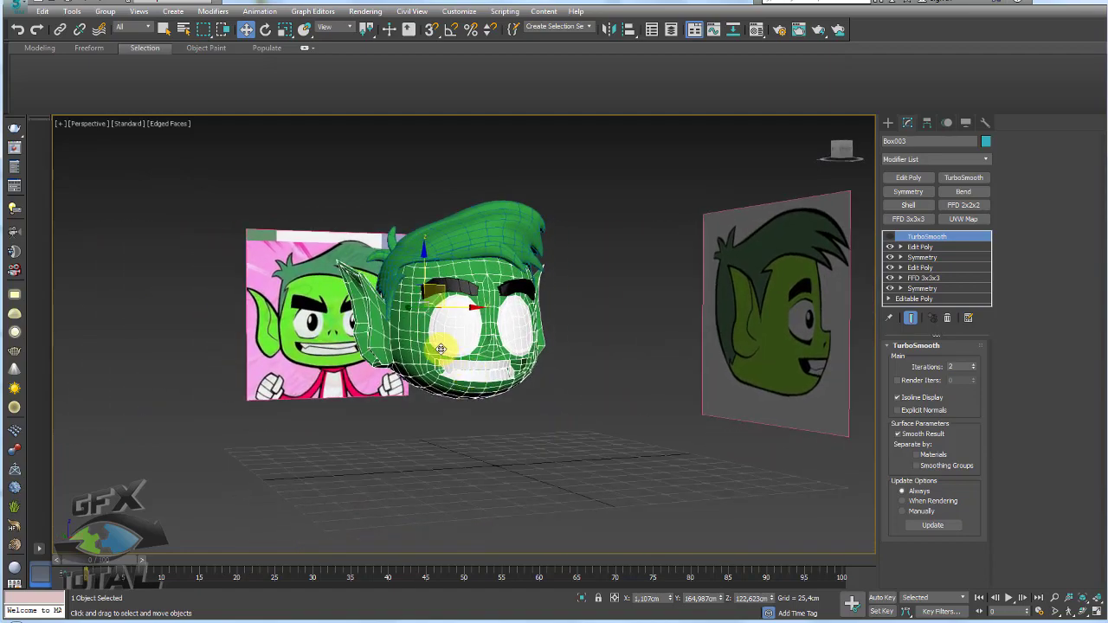